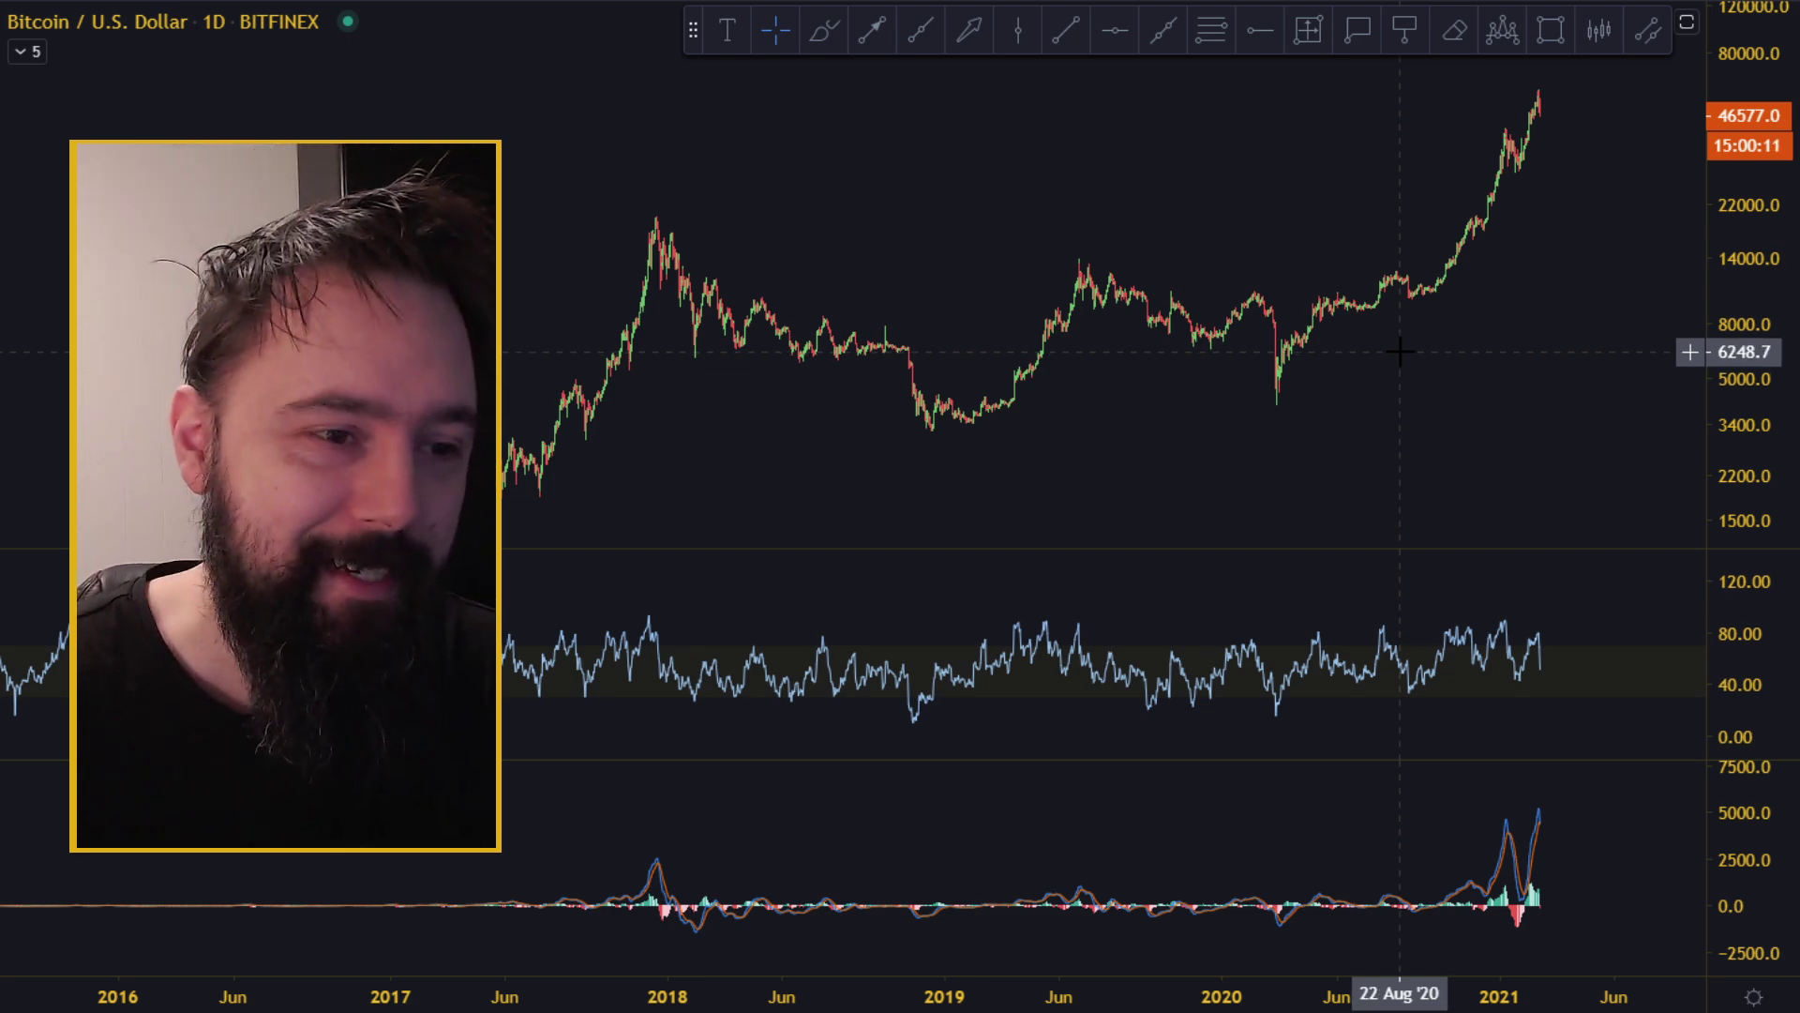
Enlarge the price pane by shrinking the RSI and MACD panes beneath it.
drag(965, 491, 1061, 470)
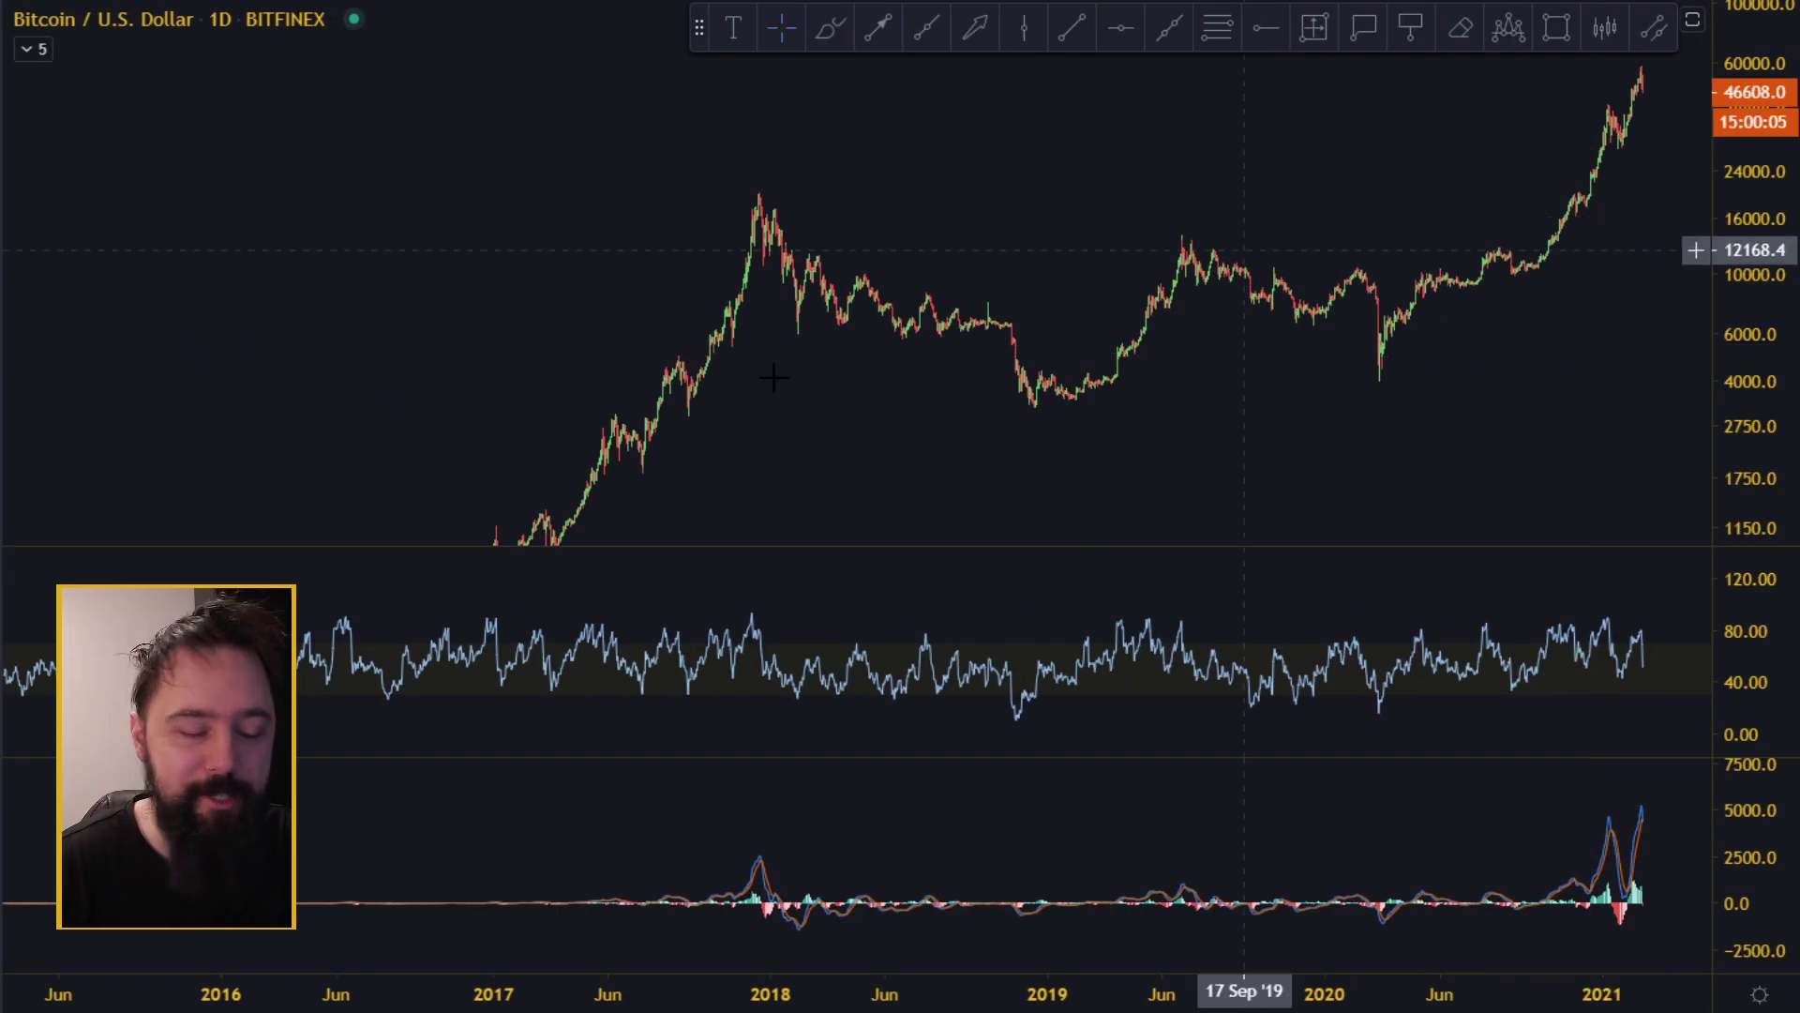
drag(929, 755, 938, 867)
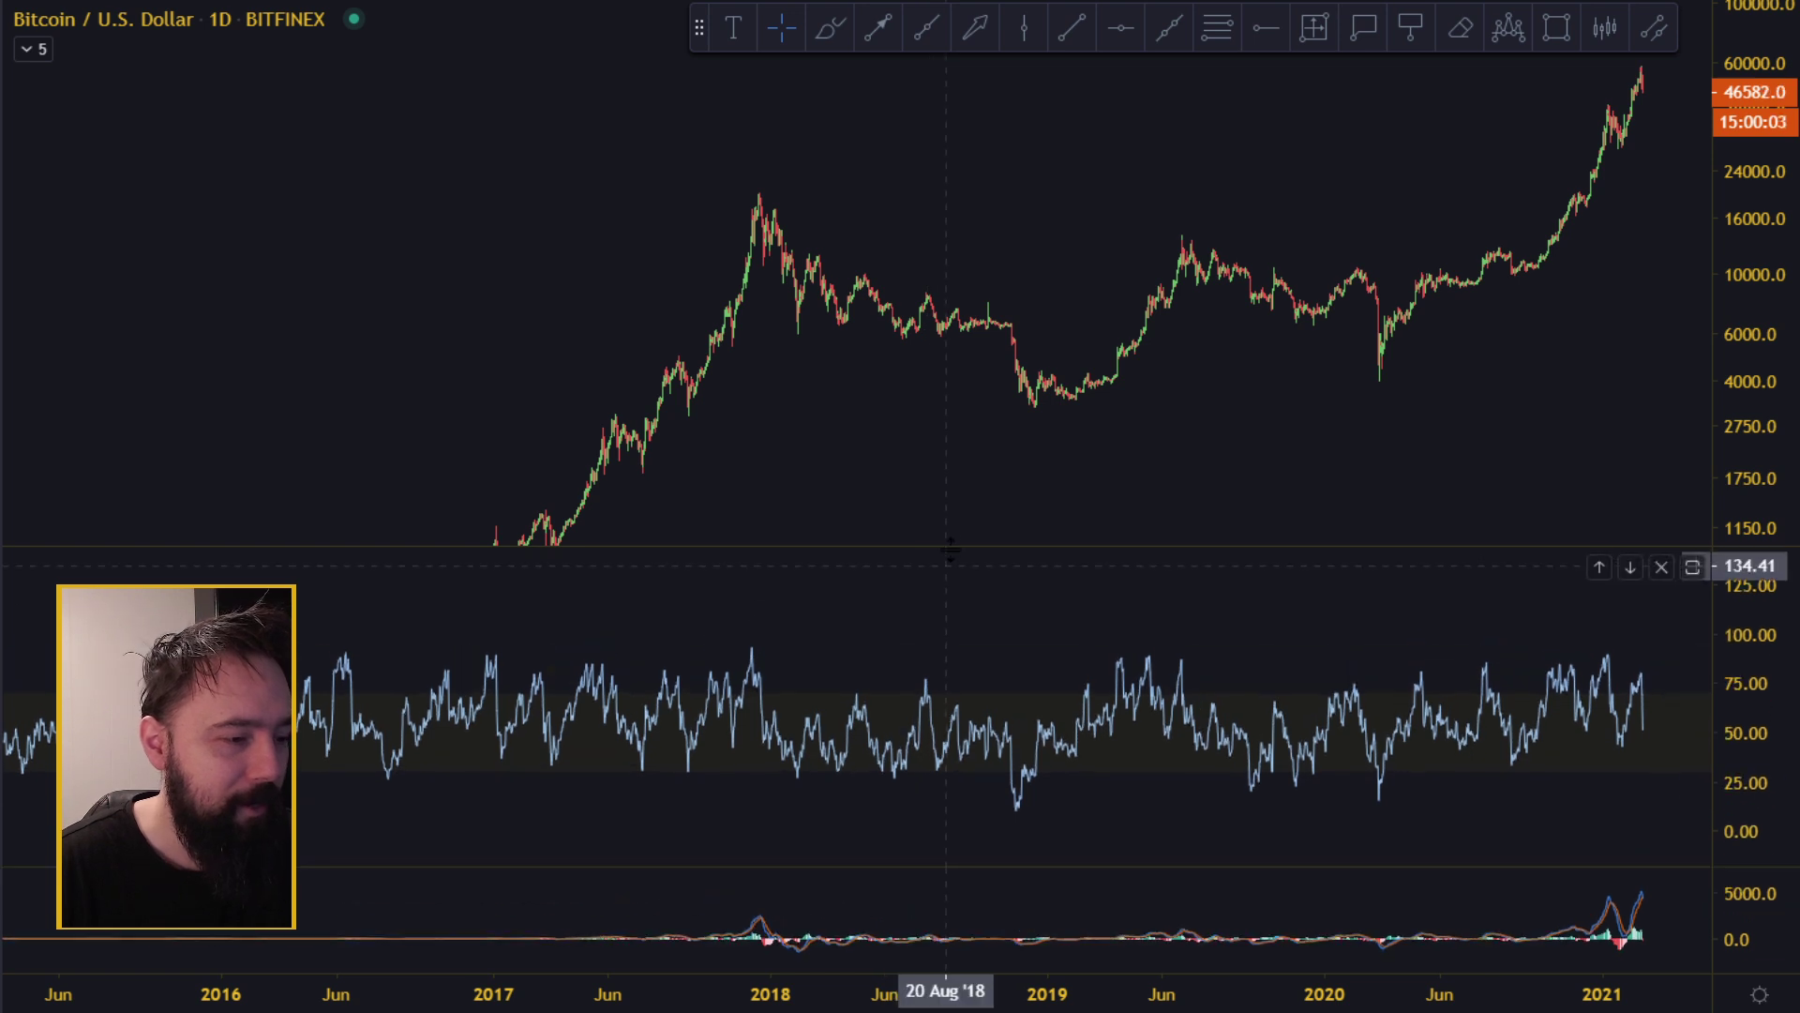
drag(952, 548, 952, 714)
Examine Bitcoin's daily price history from 2015 onward, finishing on the rally from late 2020 into February 2021.
scroll(1218, 362, up, 2)
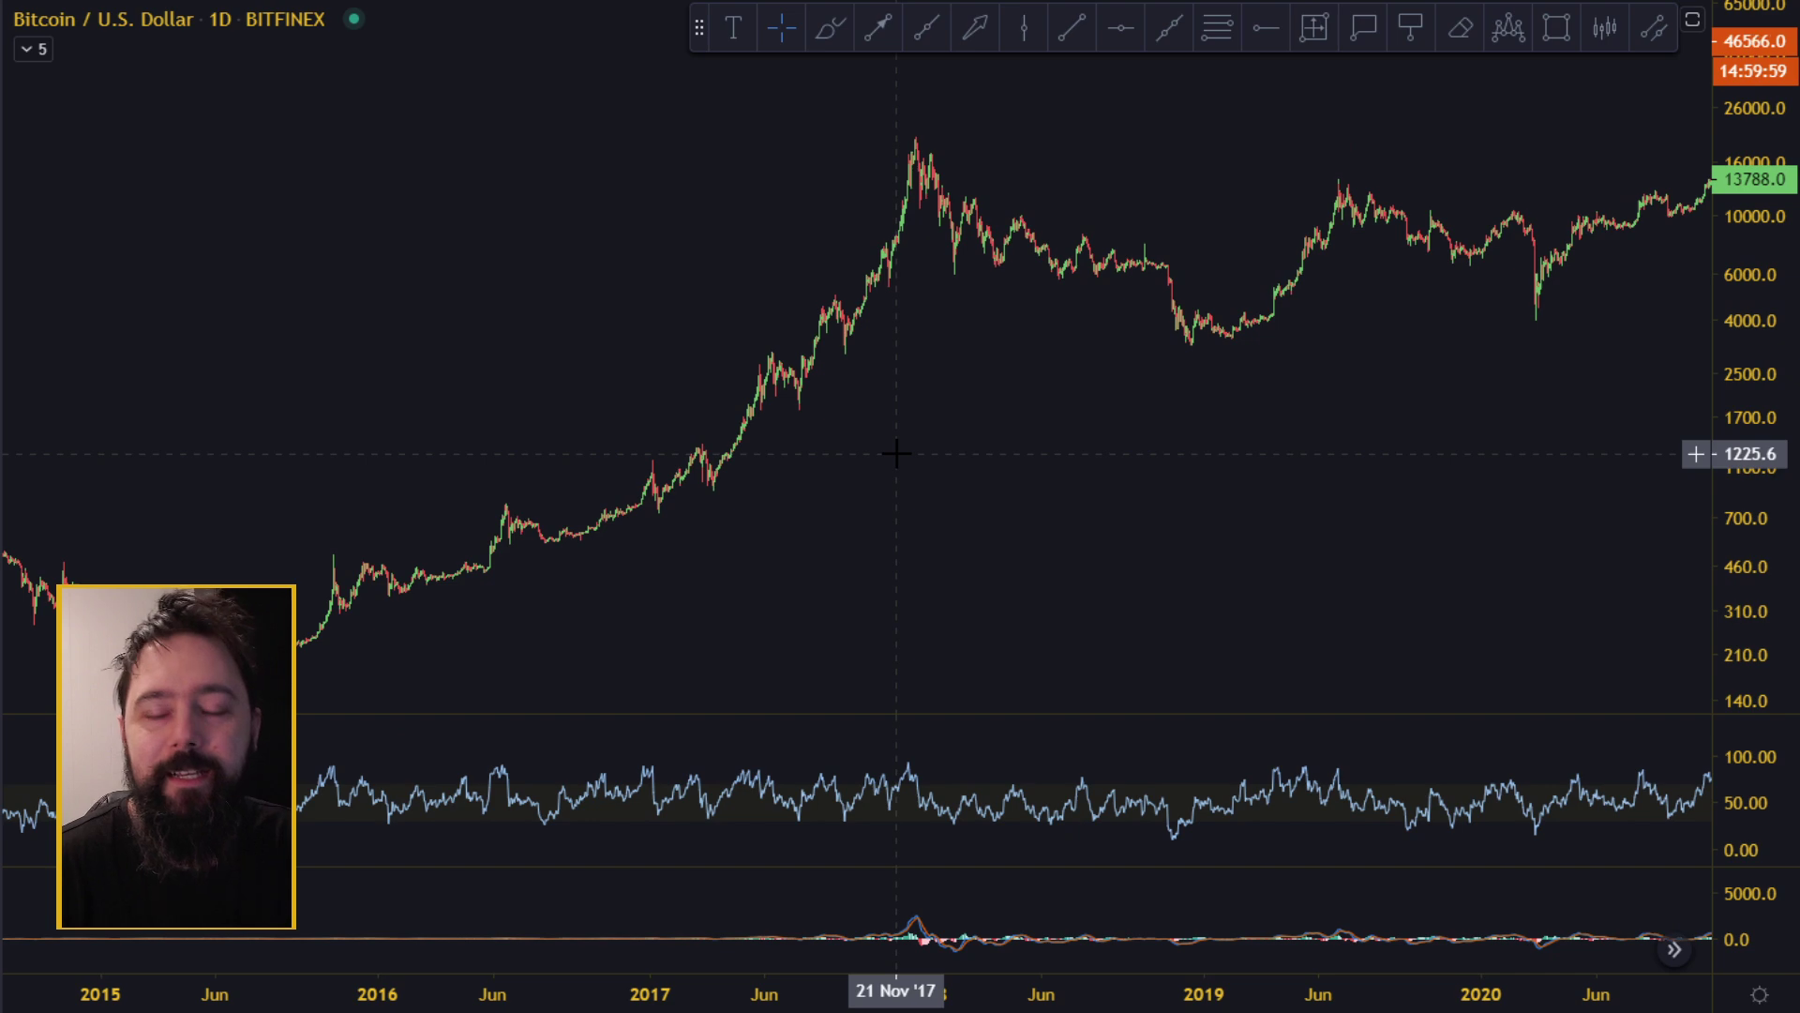
drag(1459, 421, 872, 638)
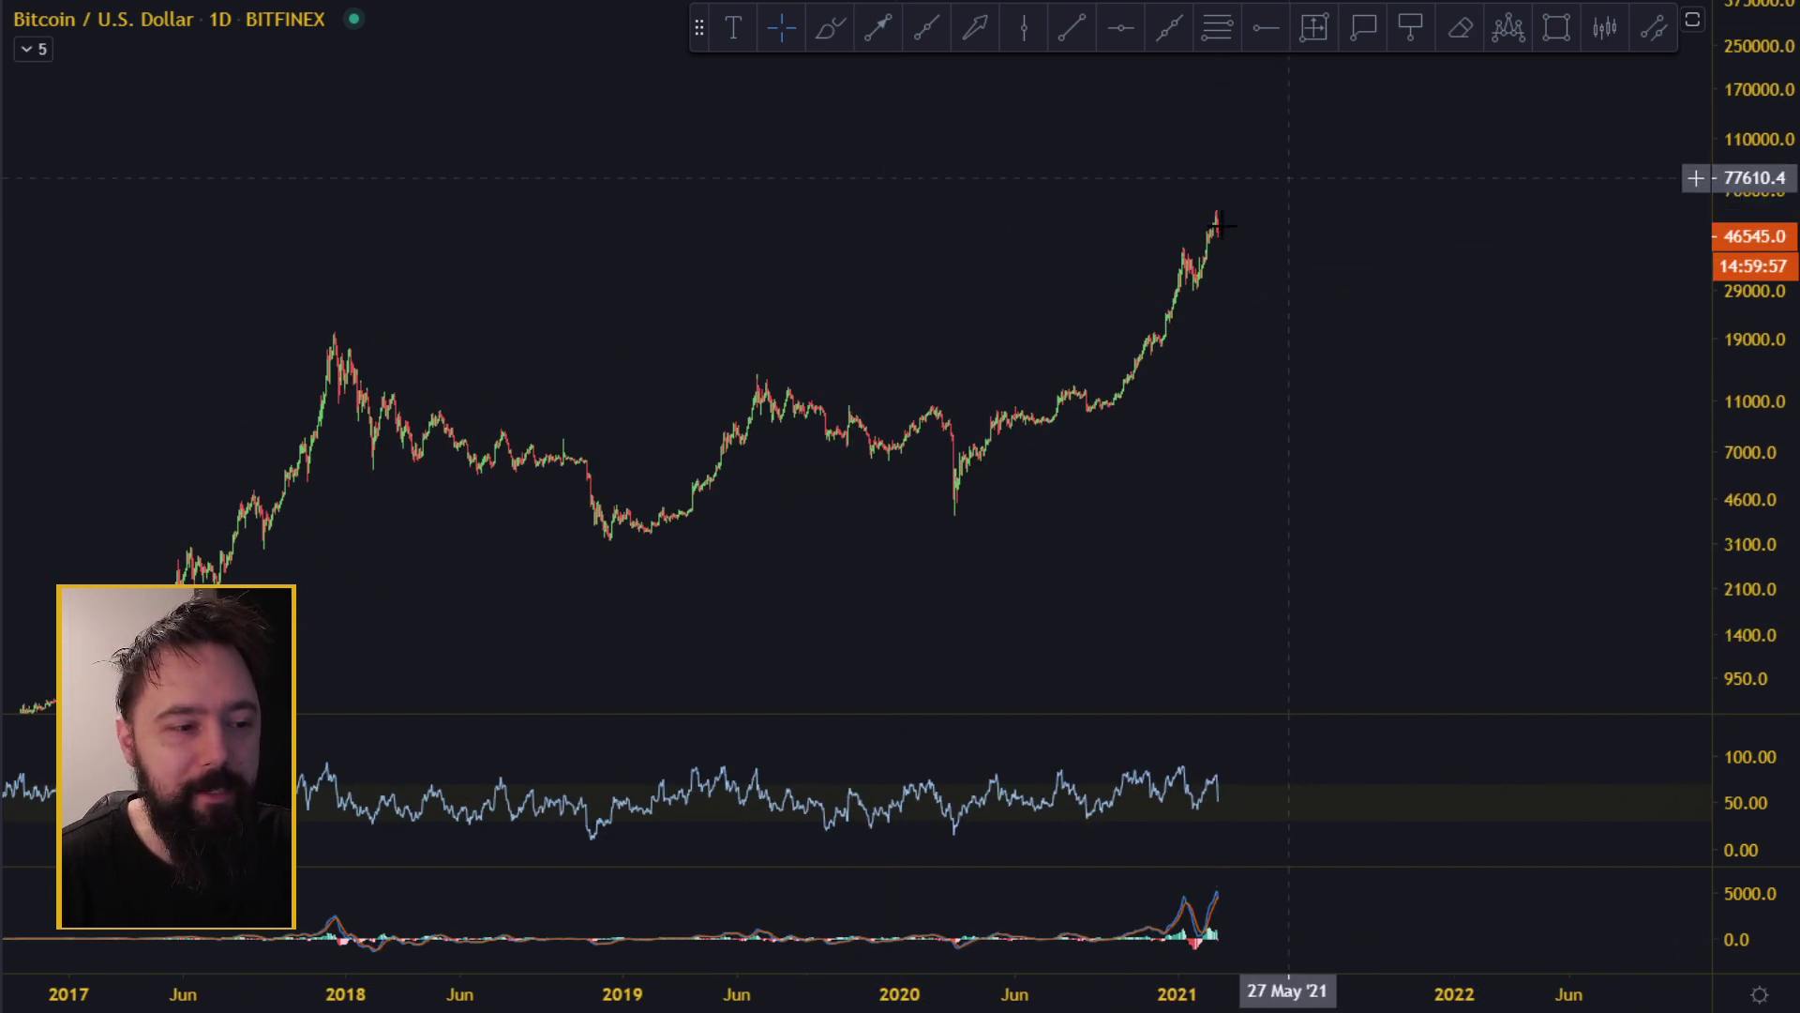
drag(1120, 430, 1668, 366)
scroll(1059, 549, up, 4)
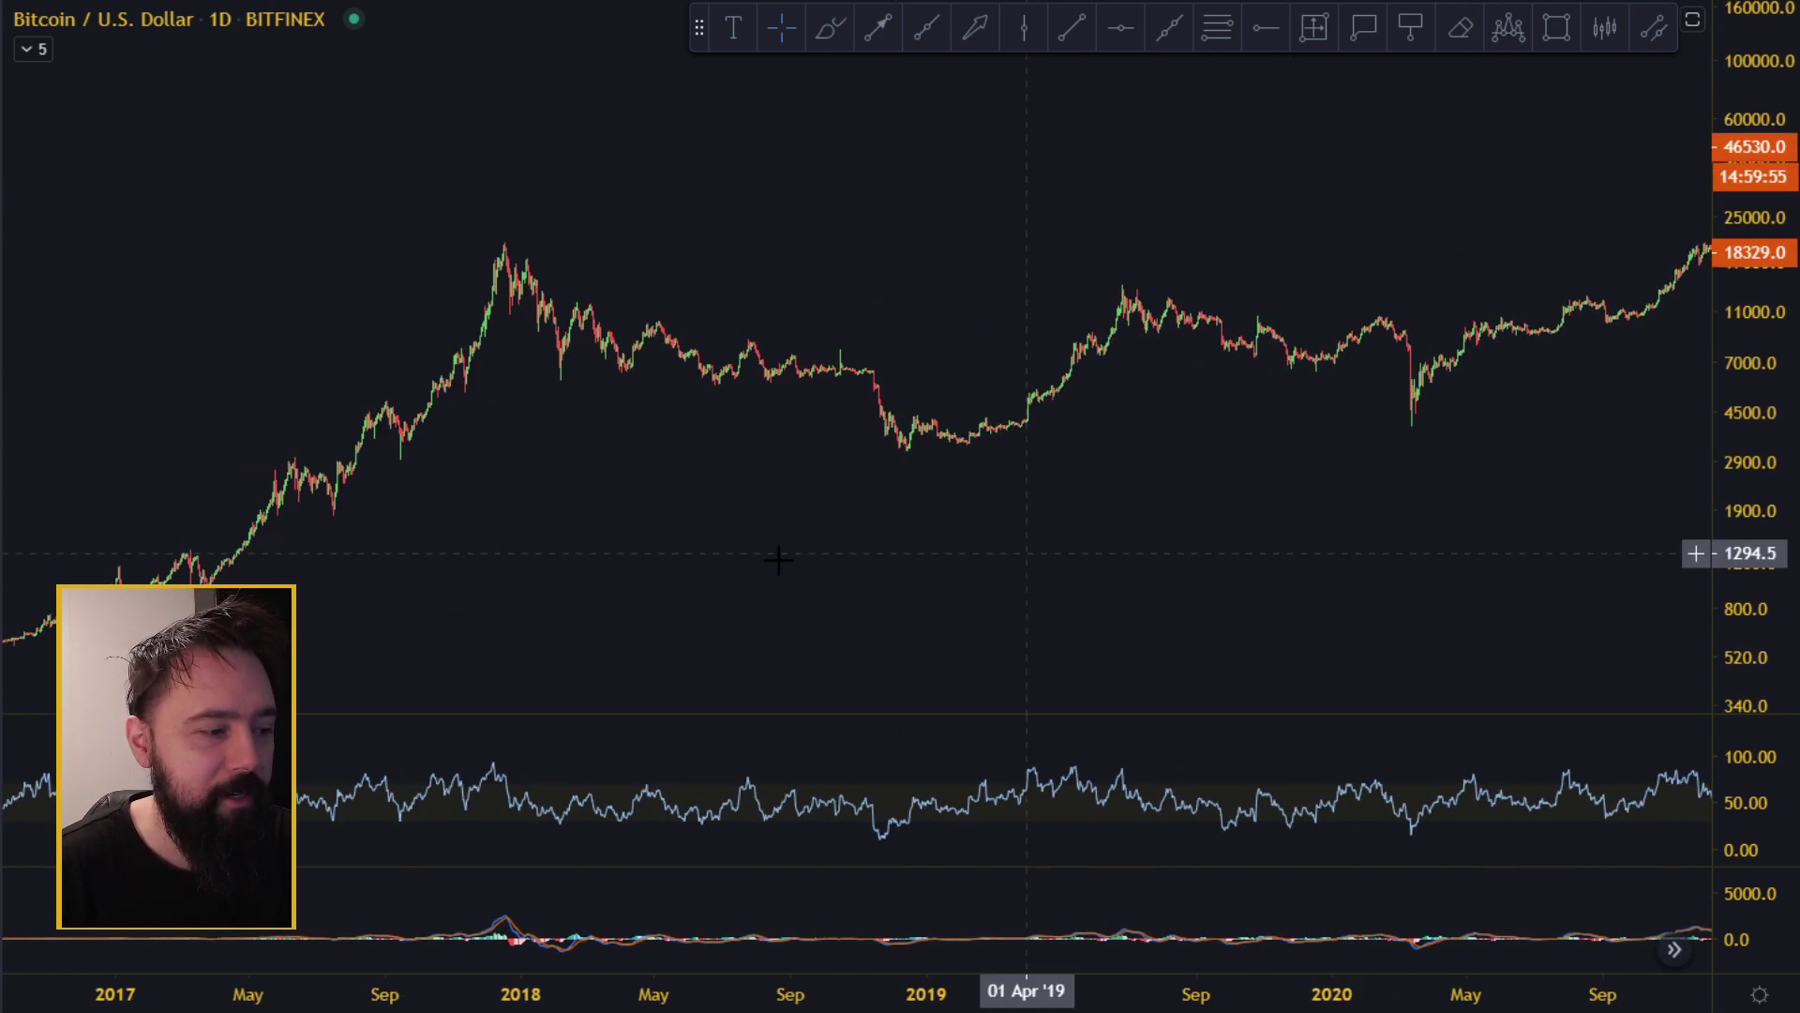
drag(746, 539, 692, 639)
drag(1535, 531, 1160, 595)
scroll(1186, 562, up, 7)
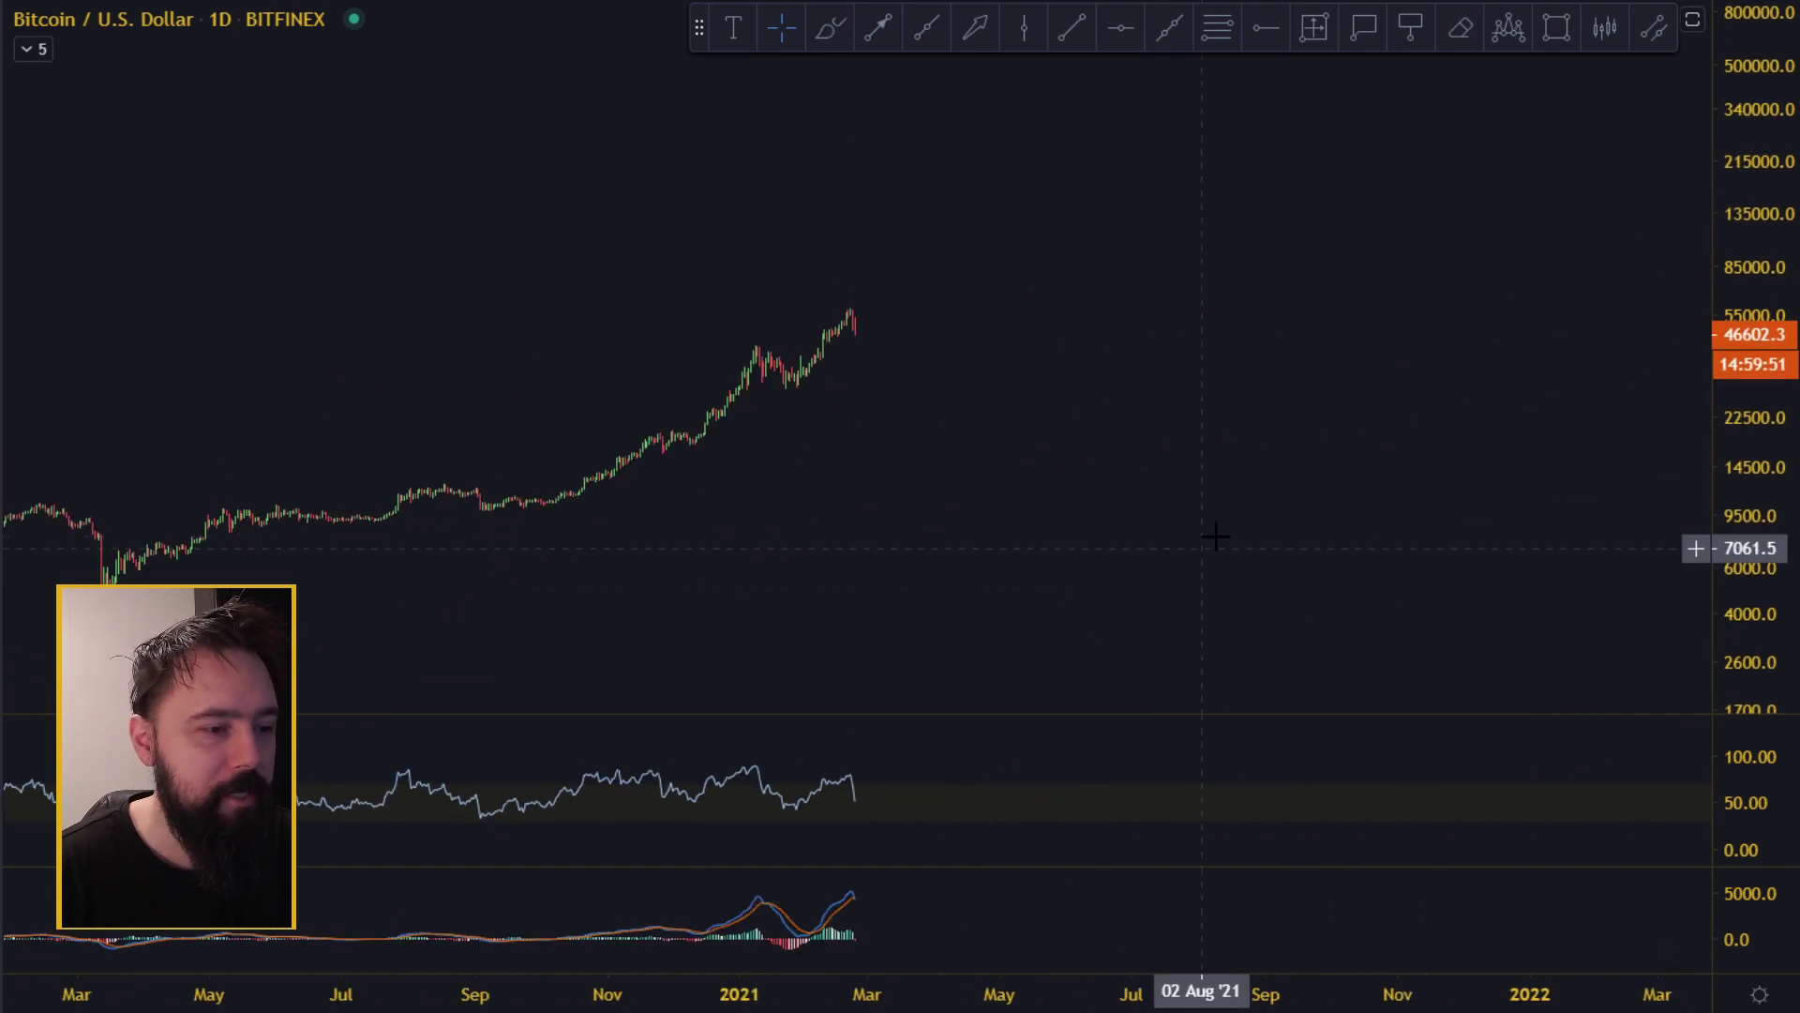
drag(880, 459, 1160, 443)
scroll(1333, 436, up, 6)
drag(1742, 601, 1688, 214)
drag(1105, 328, 1514, 349)
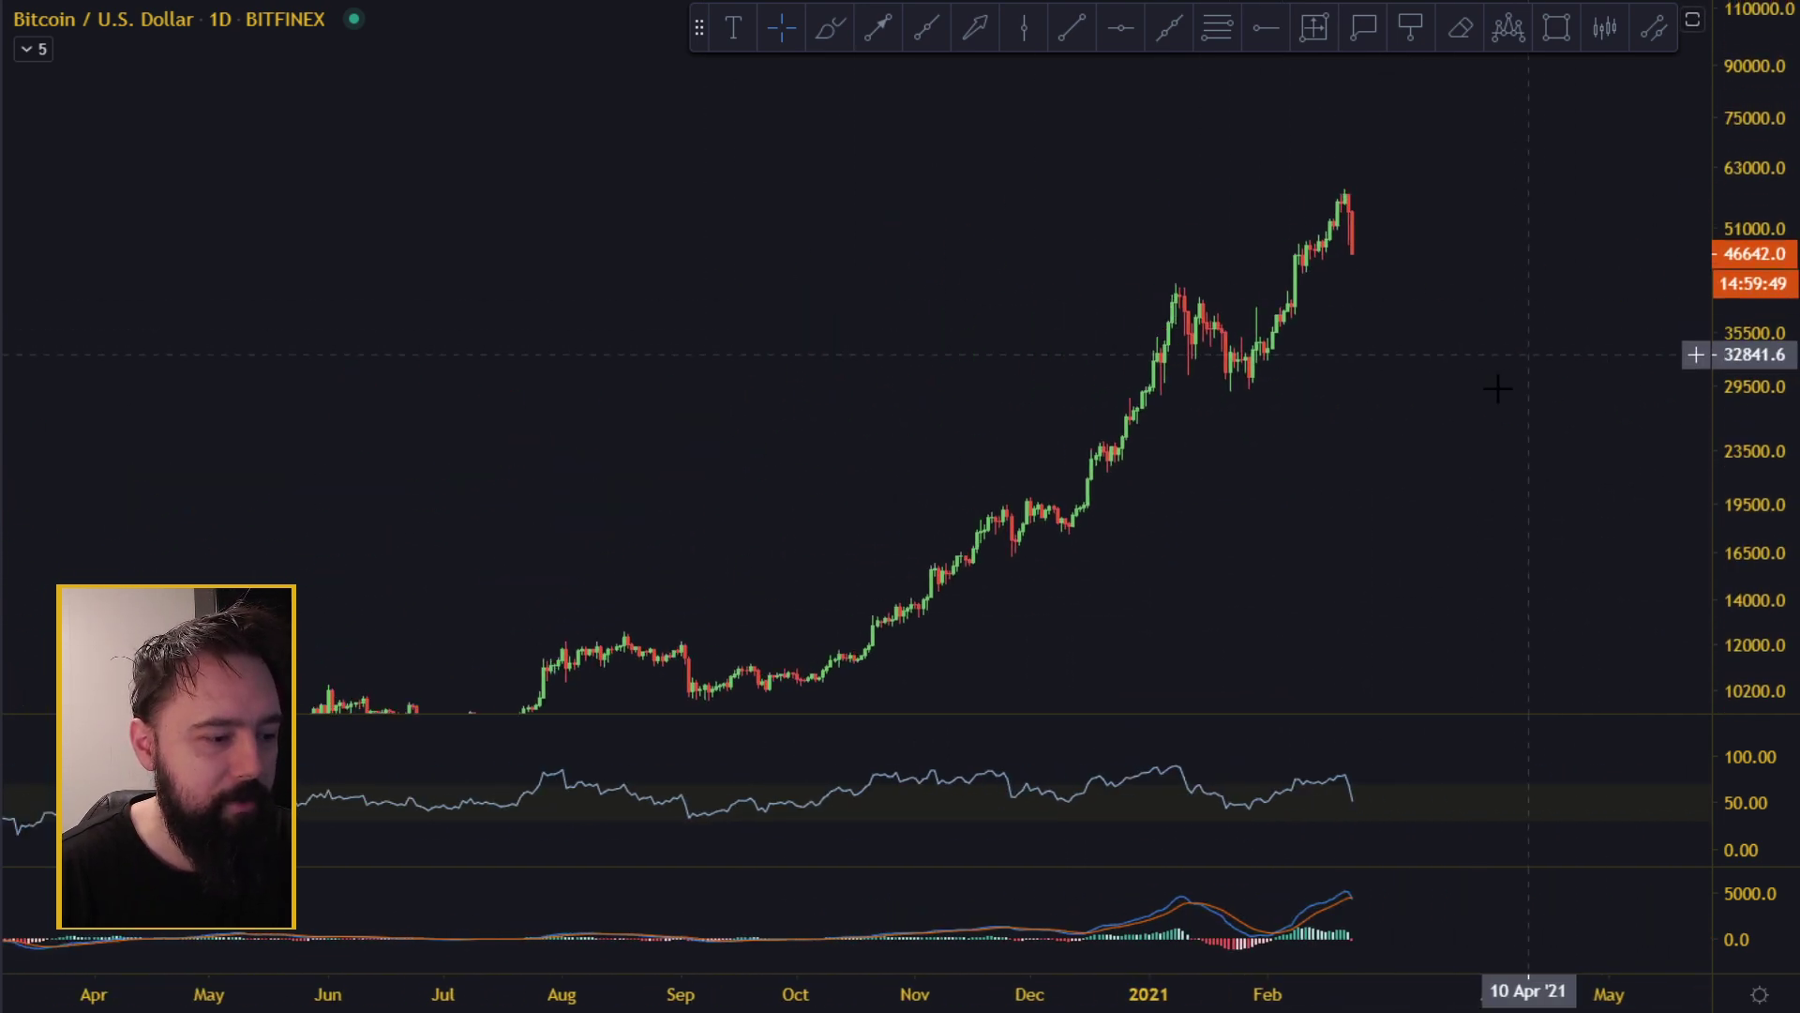
scroll(1497, 393, up, 5)
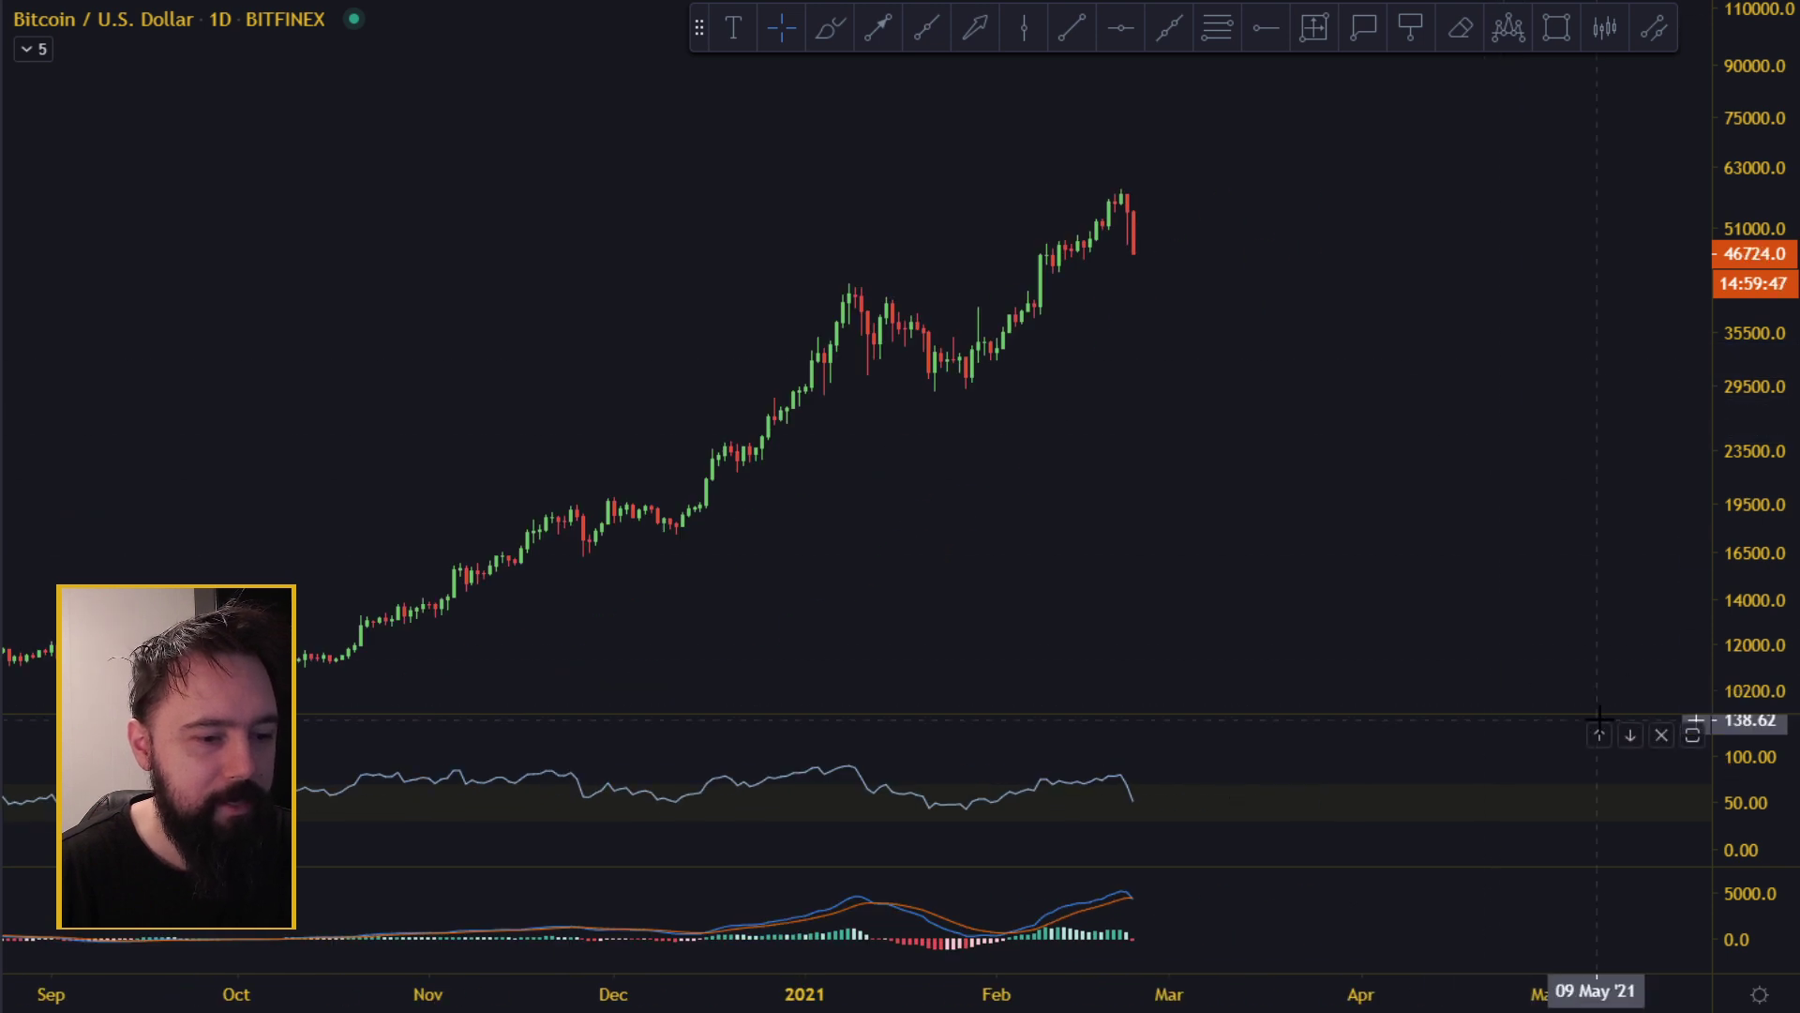
Enlarge the RSI pane and draw a price trend line from 8 January 2021 at about 41,969 to 7 March 2021 at about 66,329.
drag(1599, 717, 1172, 456)
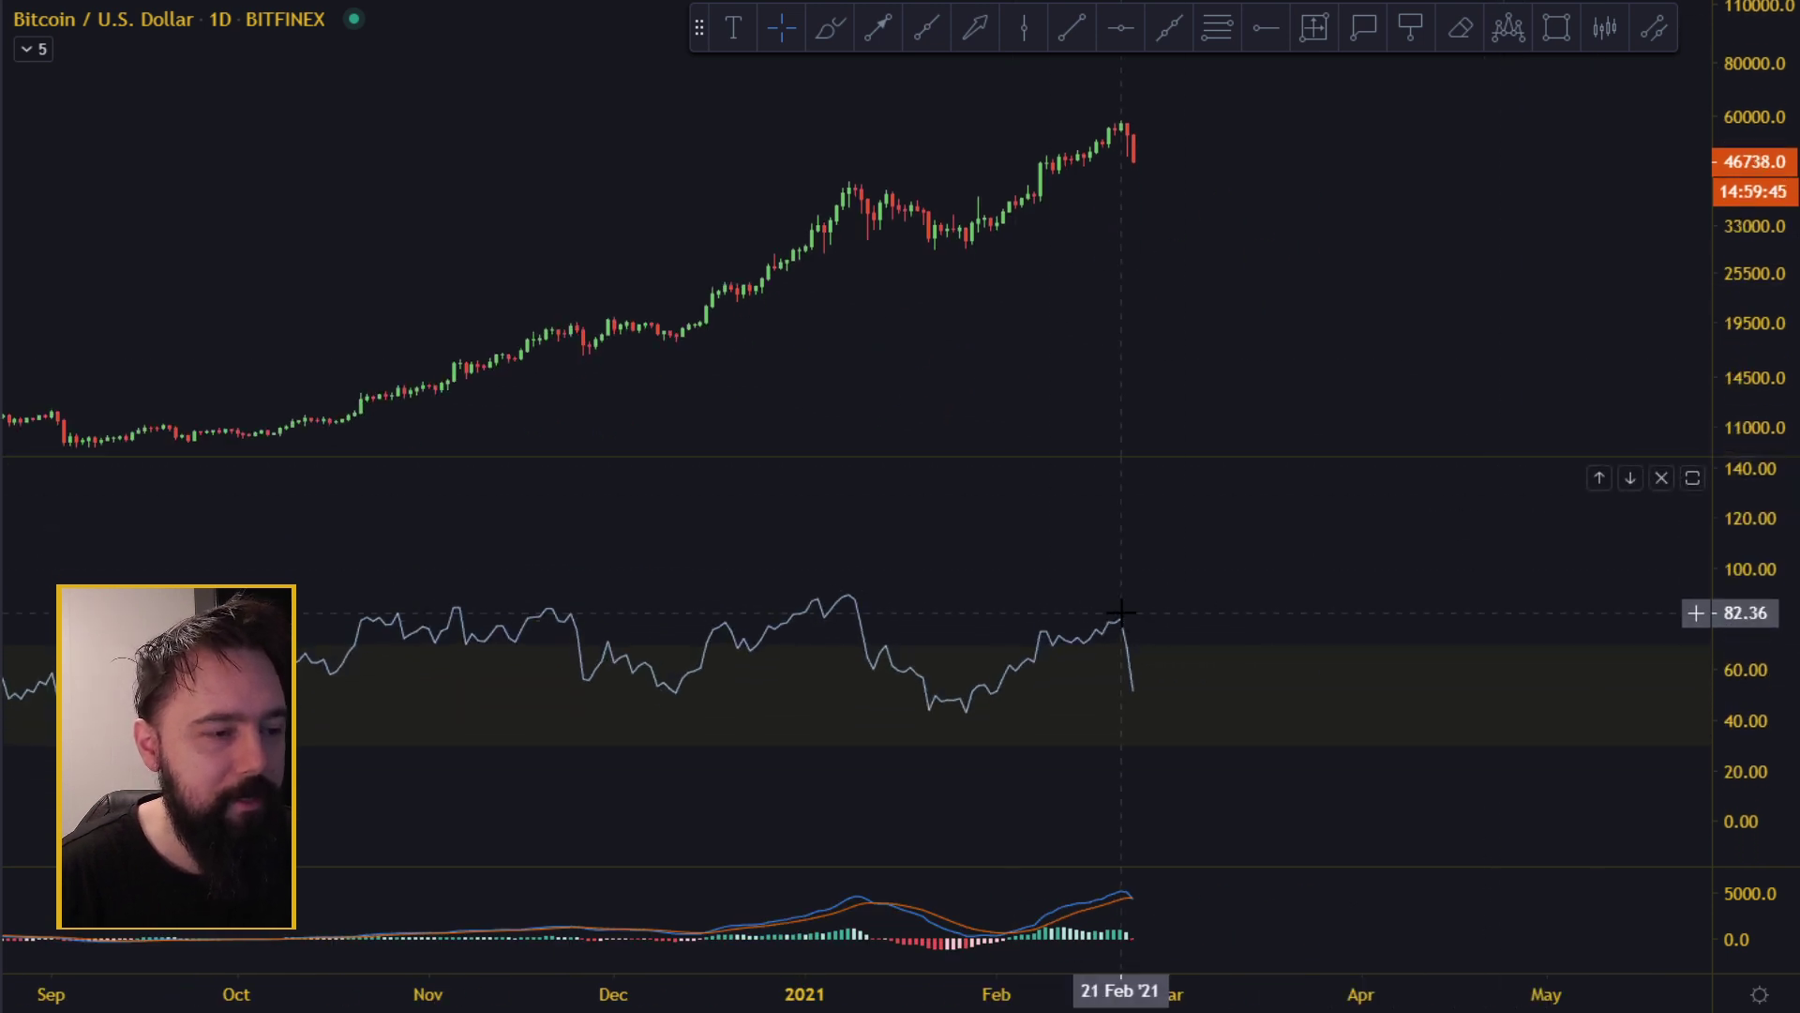
click(1072, 29)
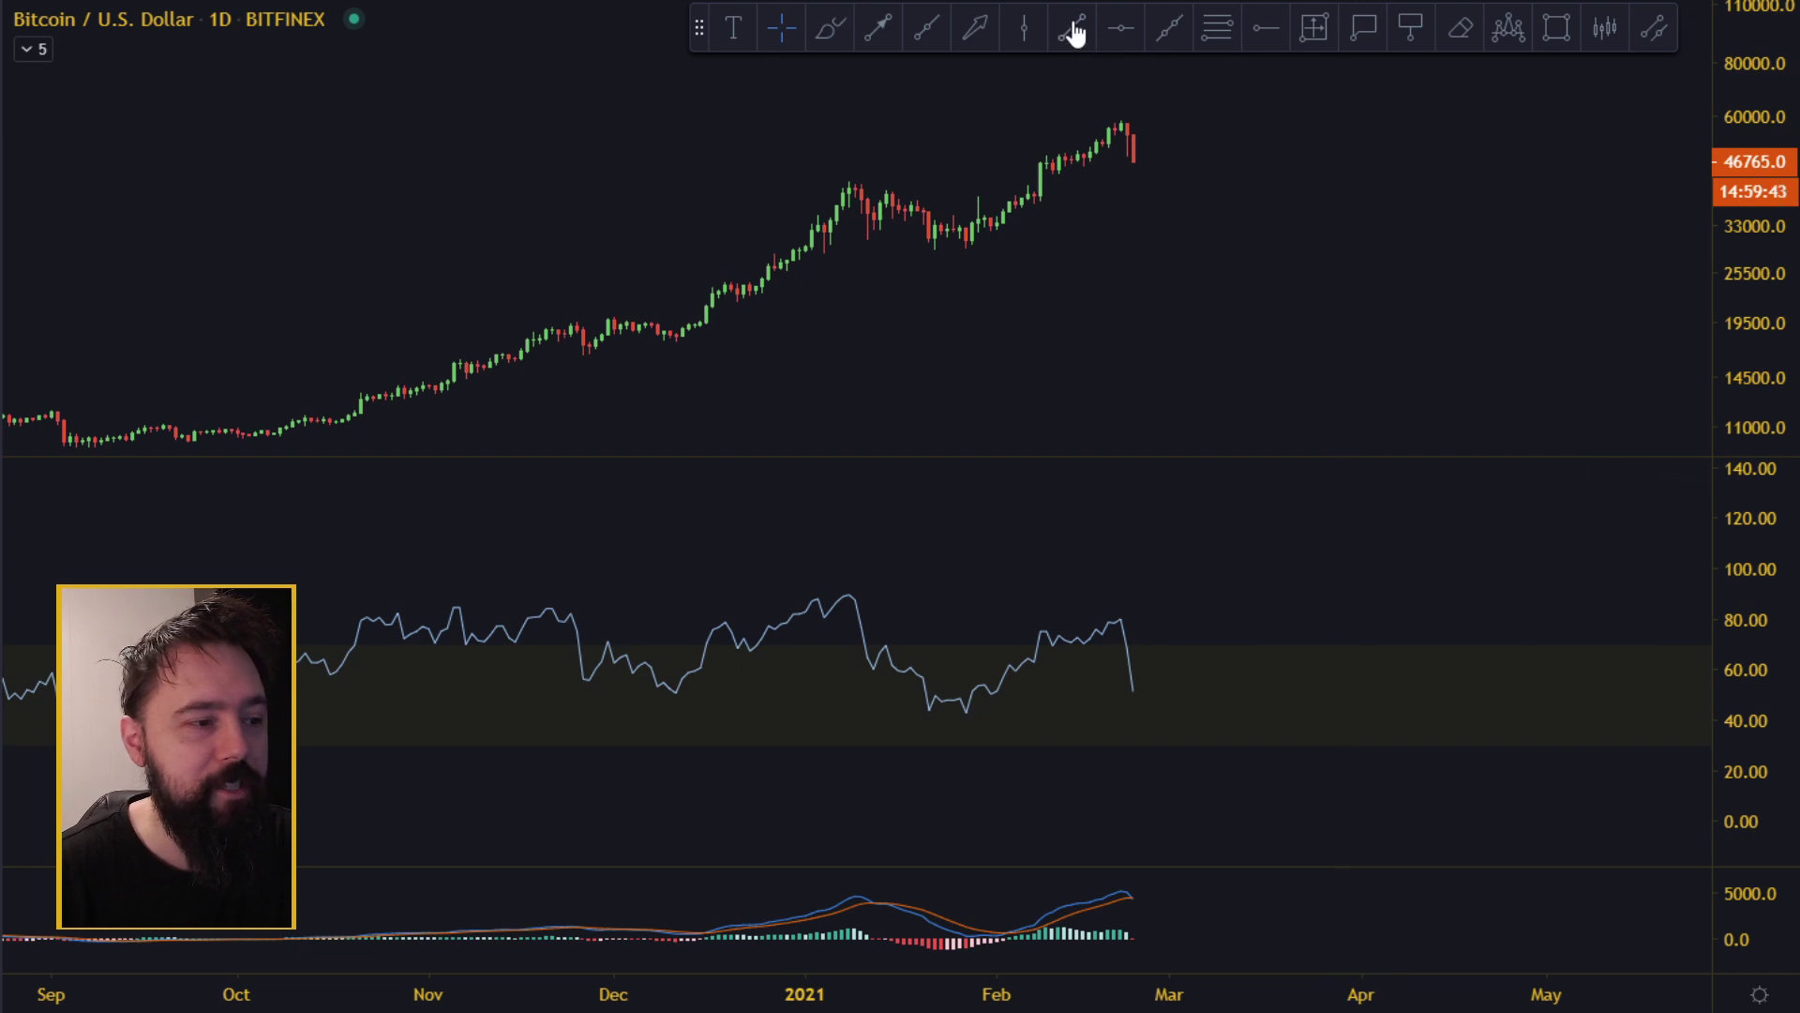
click(849, 178)
click(1206, 98)
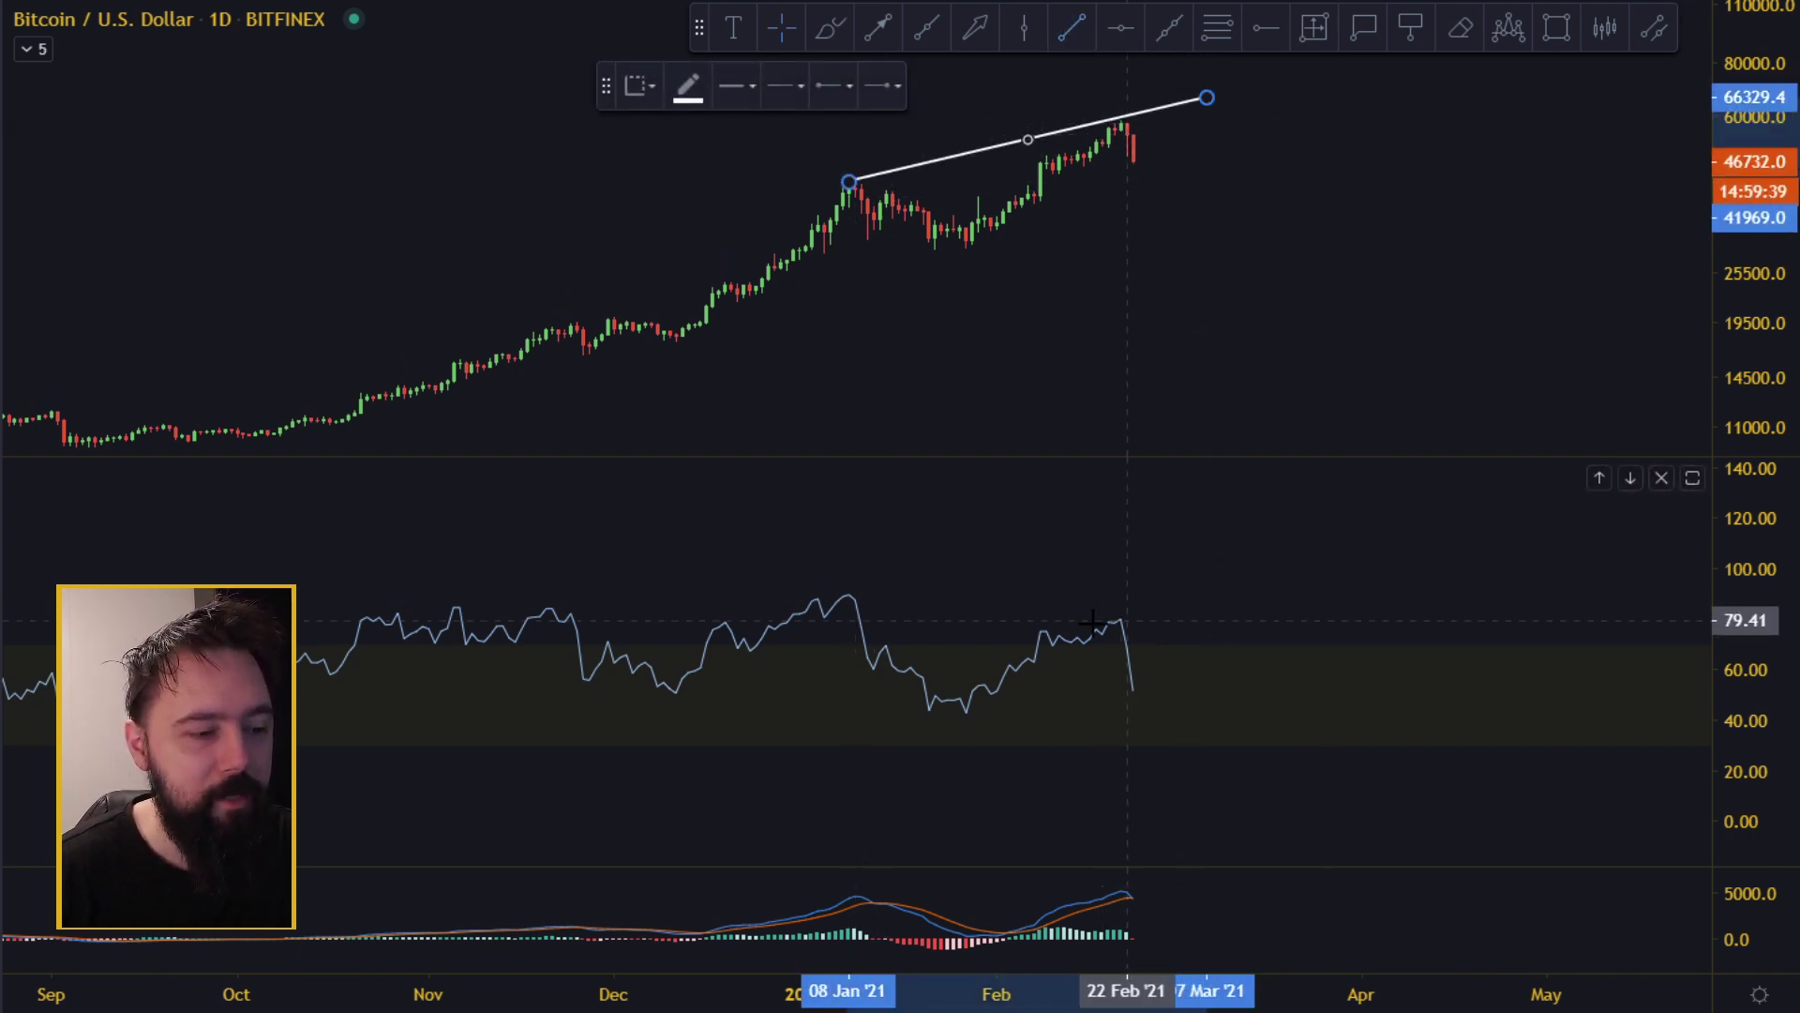
Draw a trend line over the RSI peaks from 7 January 2021 at about 89.7 to 10 March 2021 at about 77.9.
click(843, 591)
click(1226, 624)
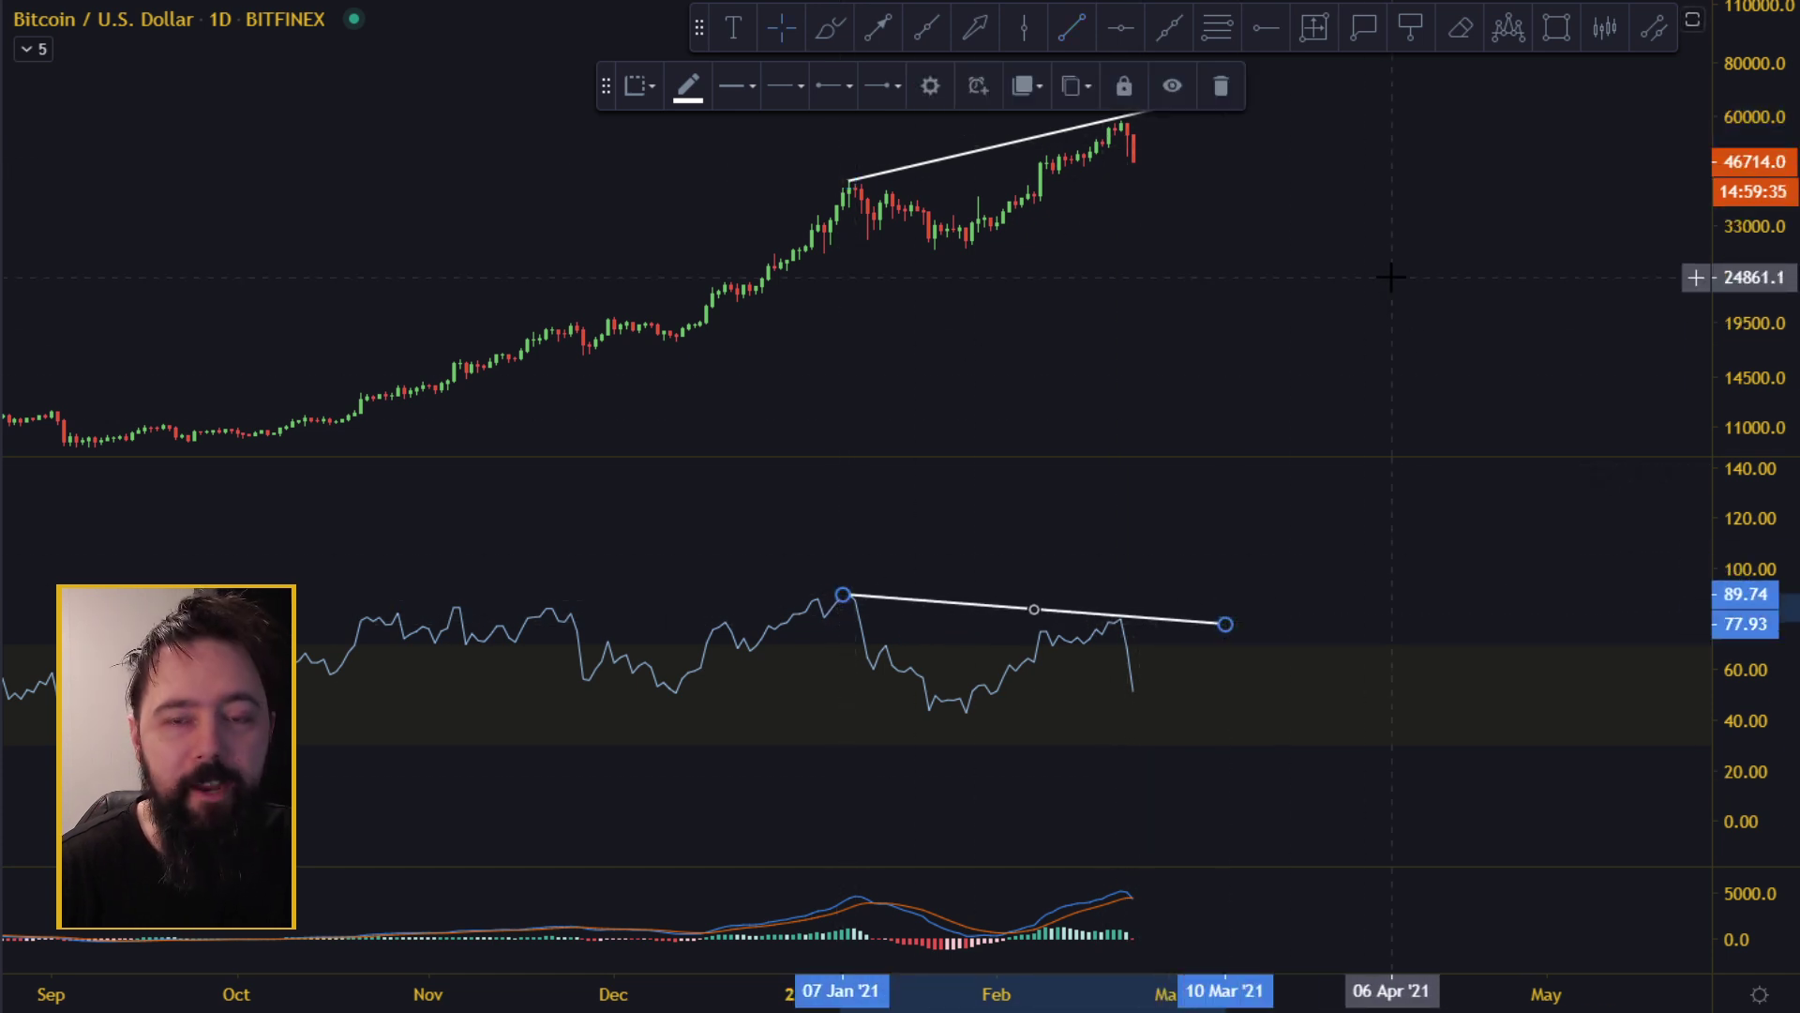
drag(1278, 289, 1246, 328)
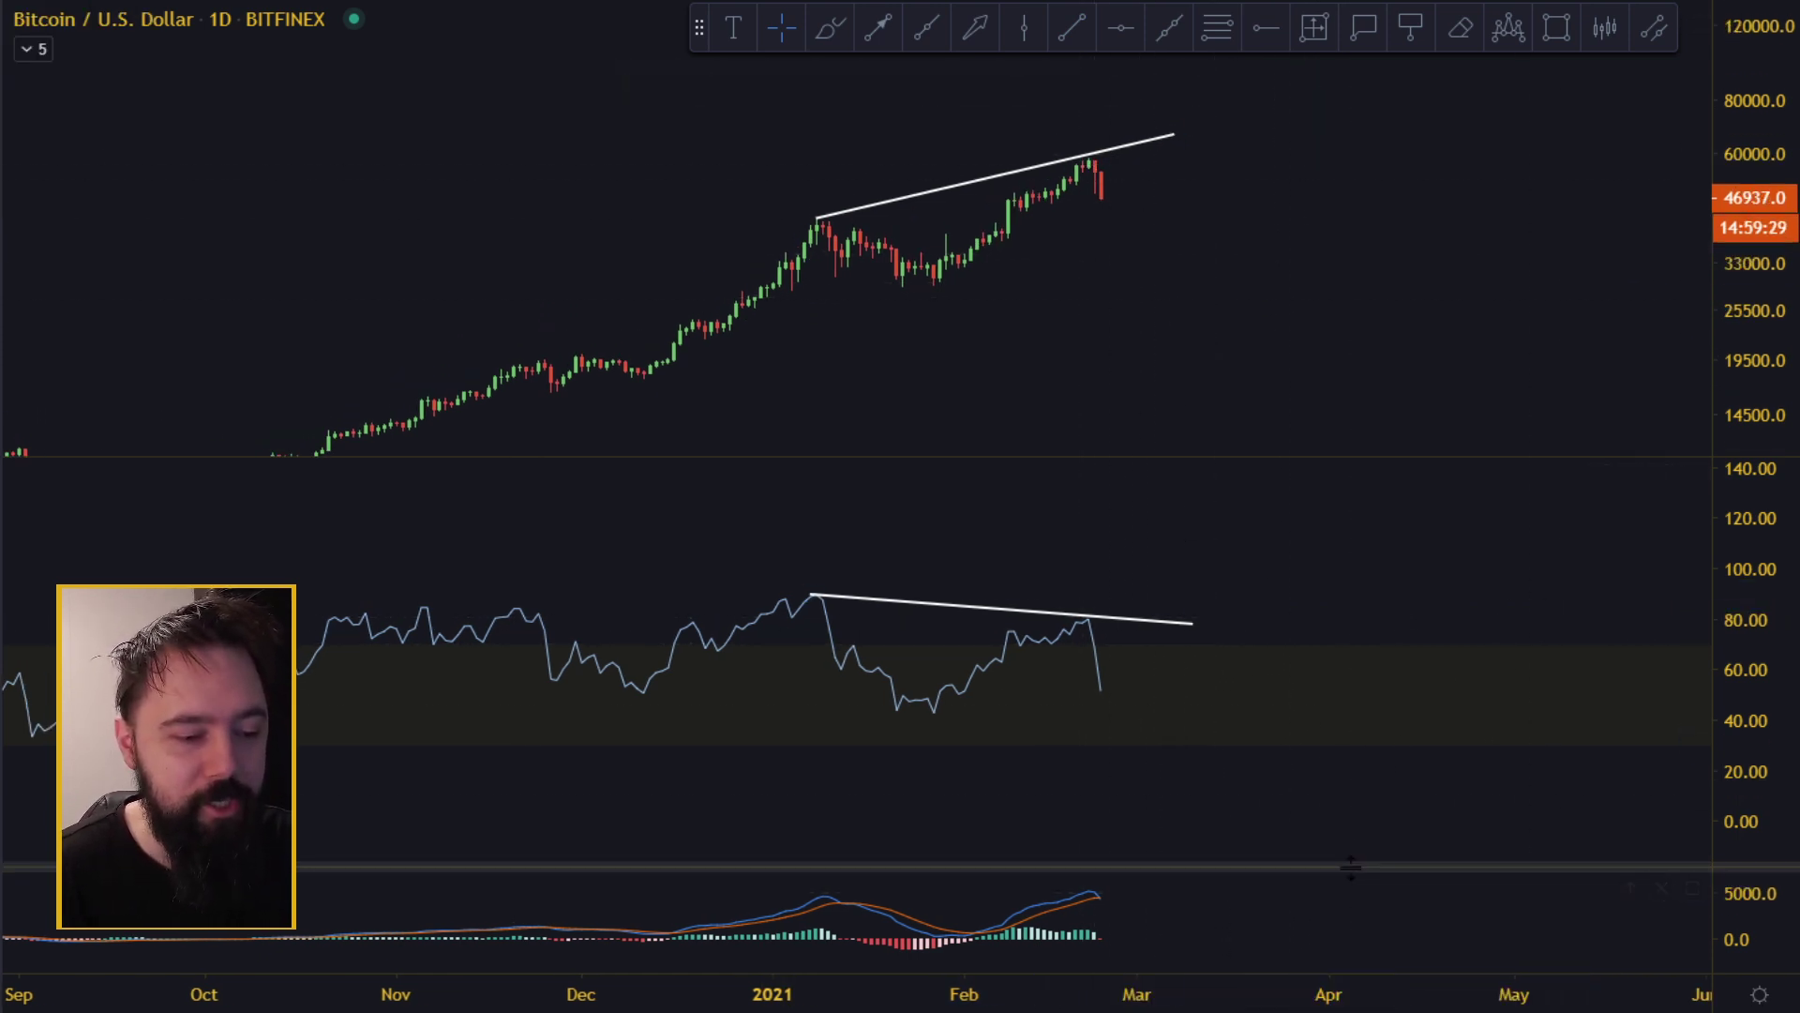
Enlarge the MACD pane and place a vertical line through all panes at 23 February 2021.
drag(1343, 866, 1182, 719)
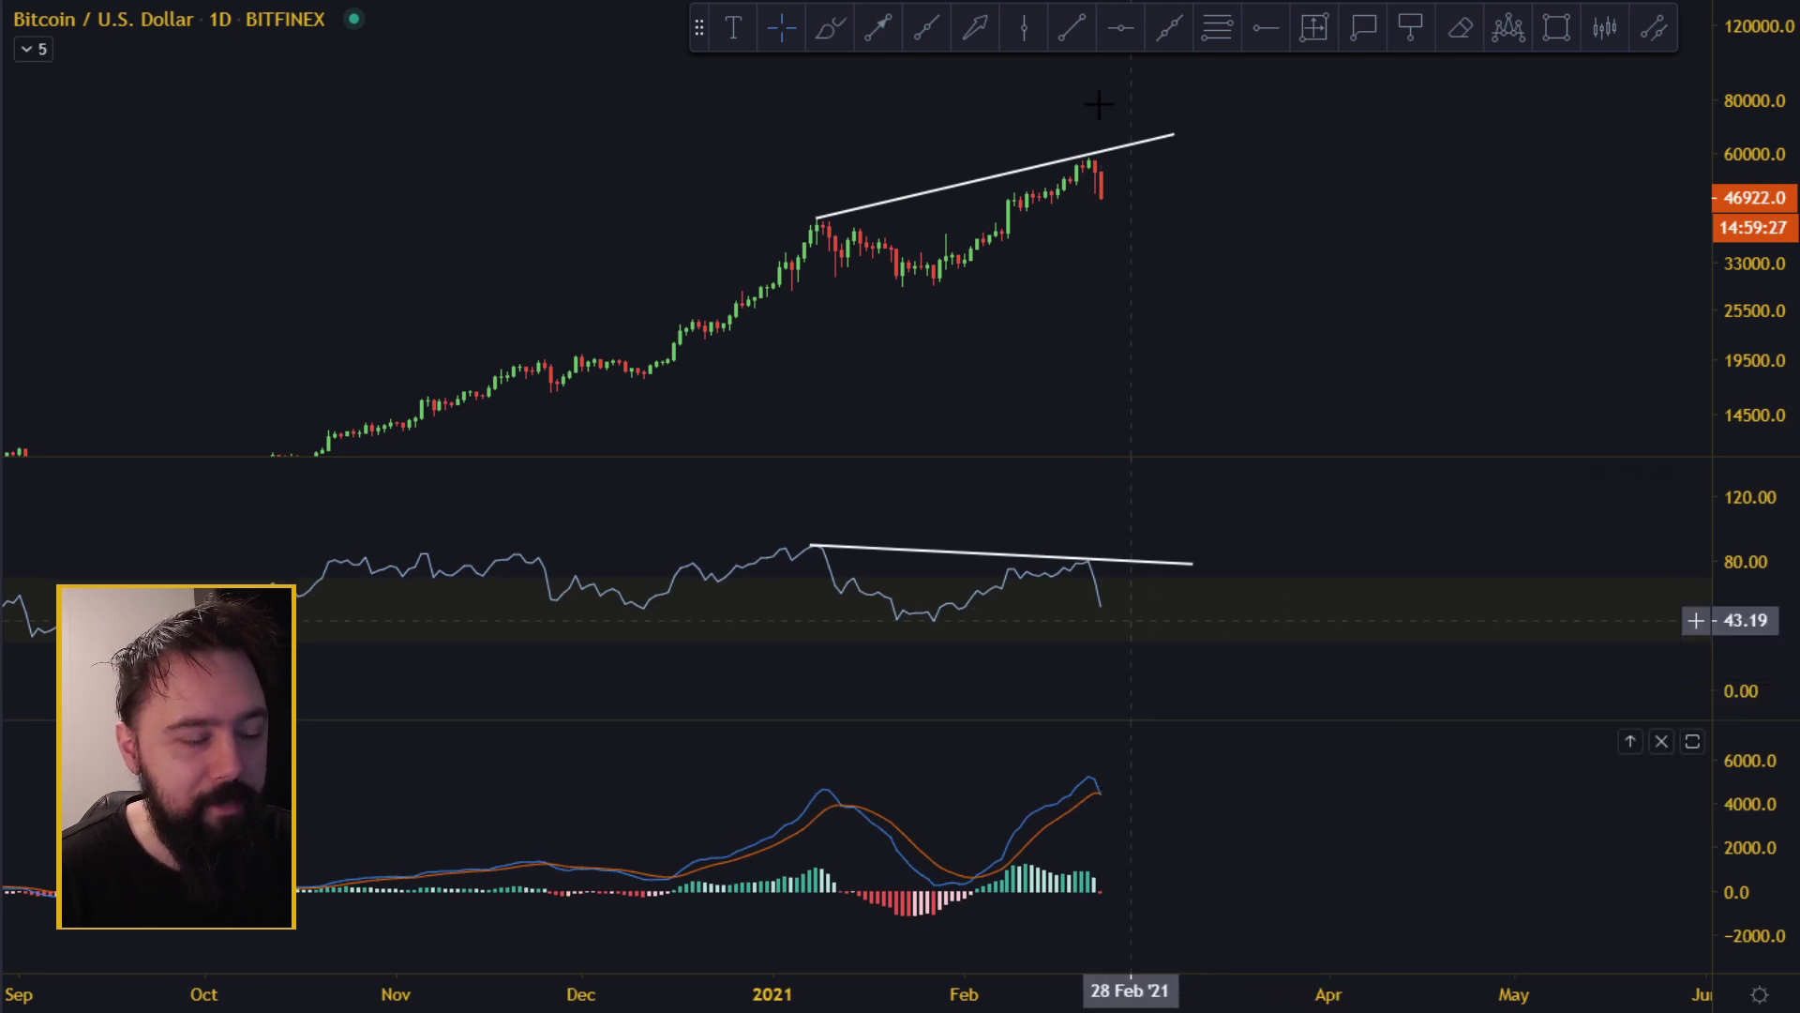
click(1028, 39)
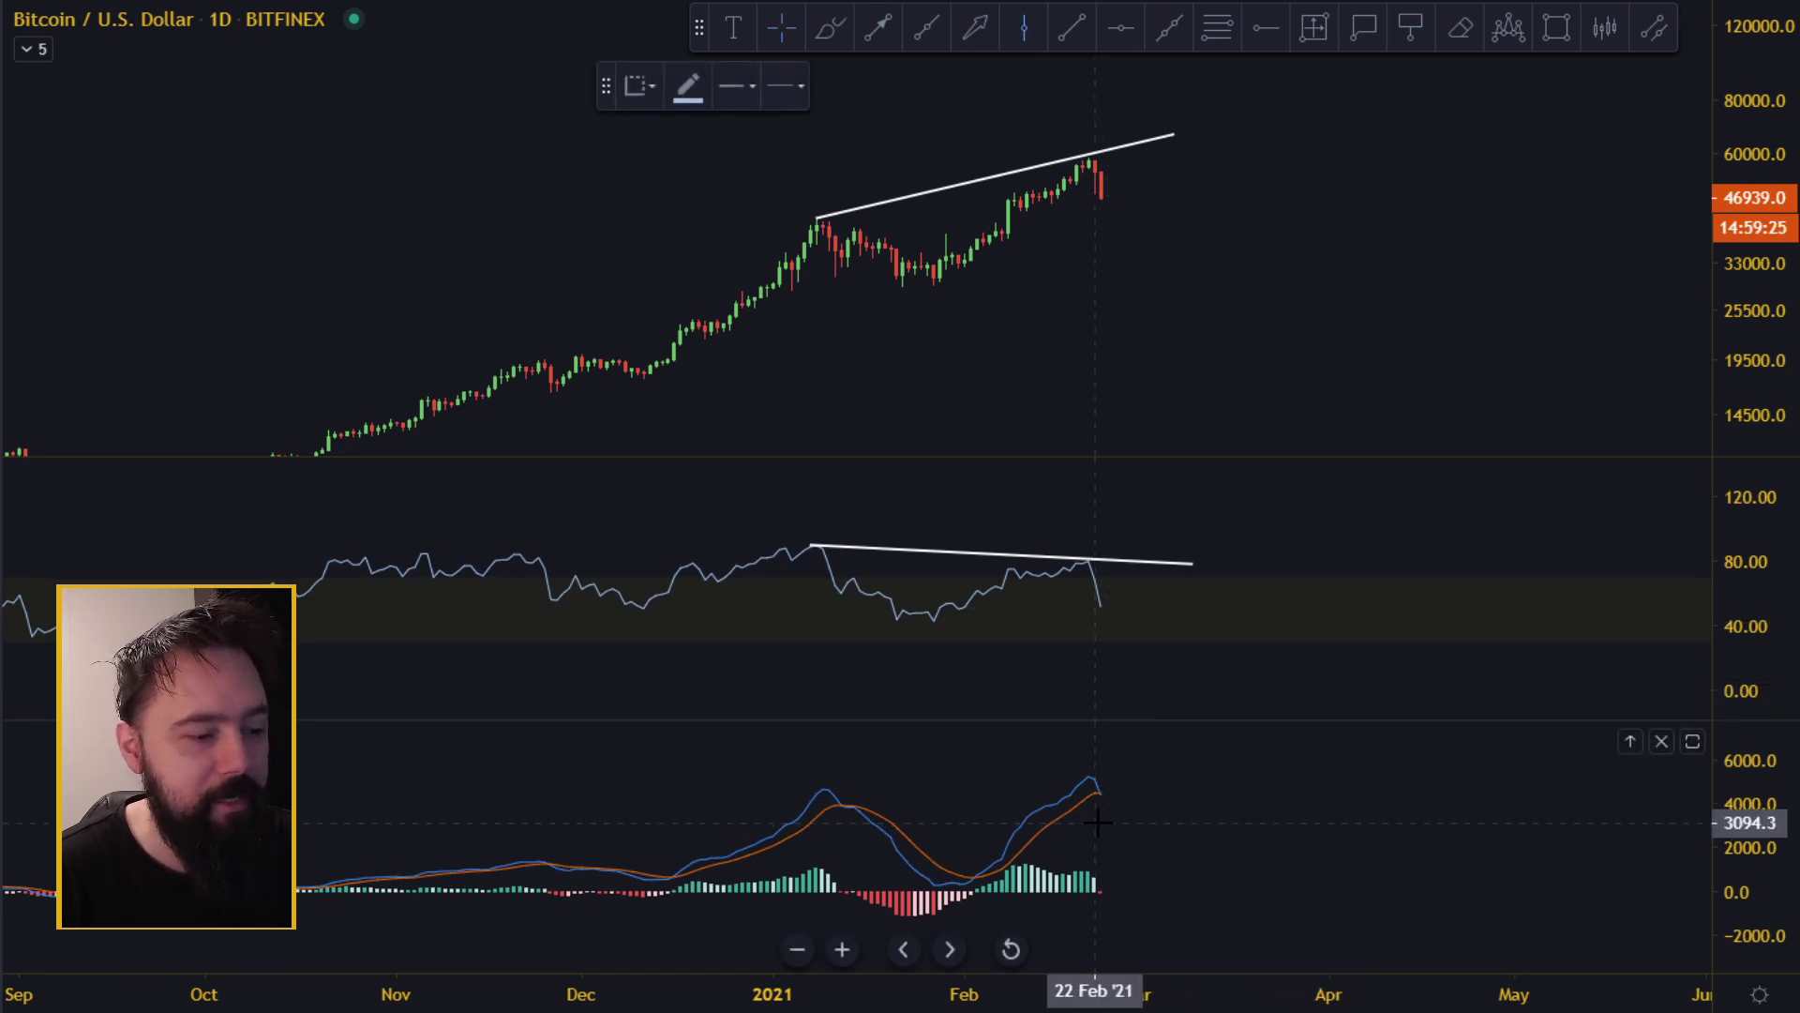
click(1101, 822)
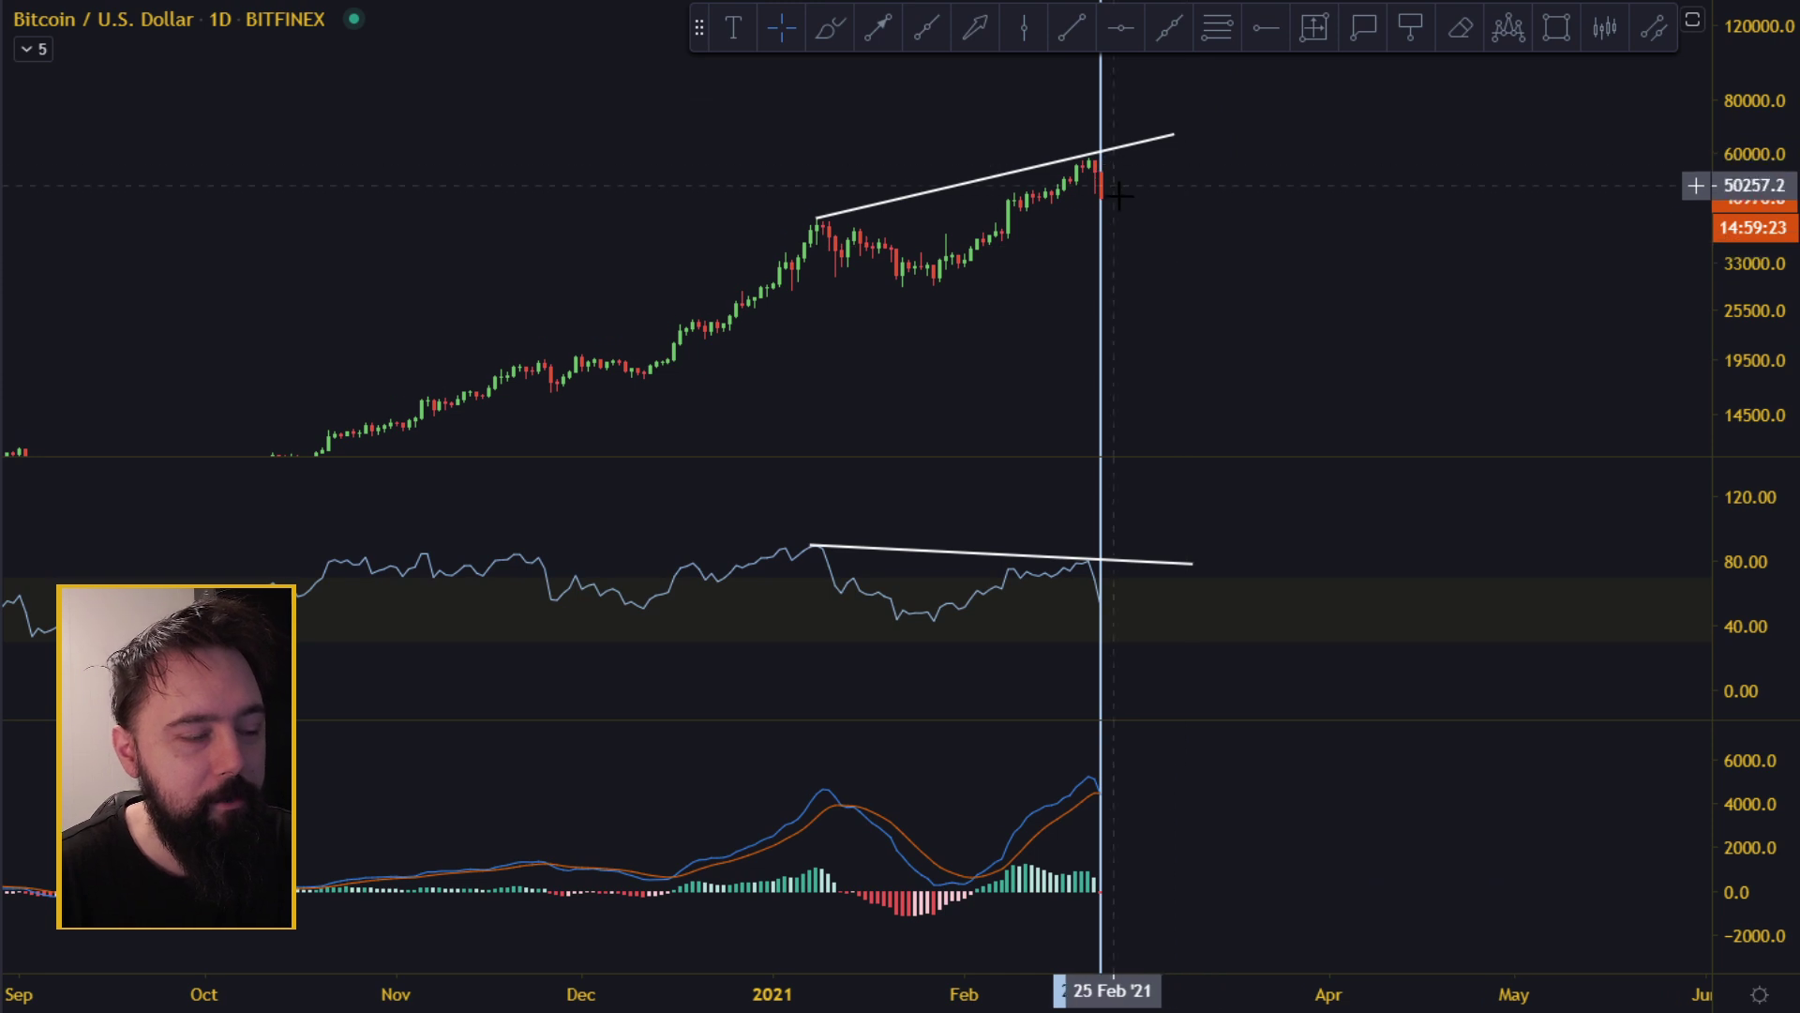
Draw an arrow marker beside the vertical line, sloping down from the latest price candle at about 51,000.
click(975, 30)
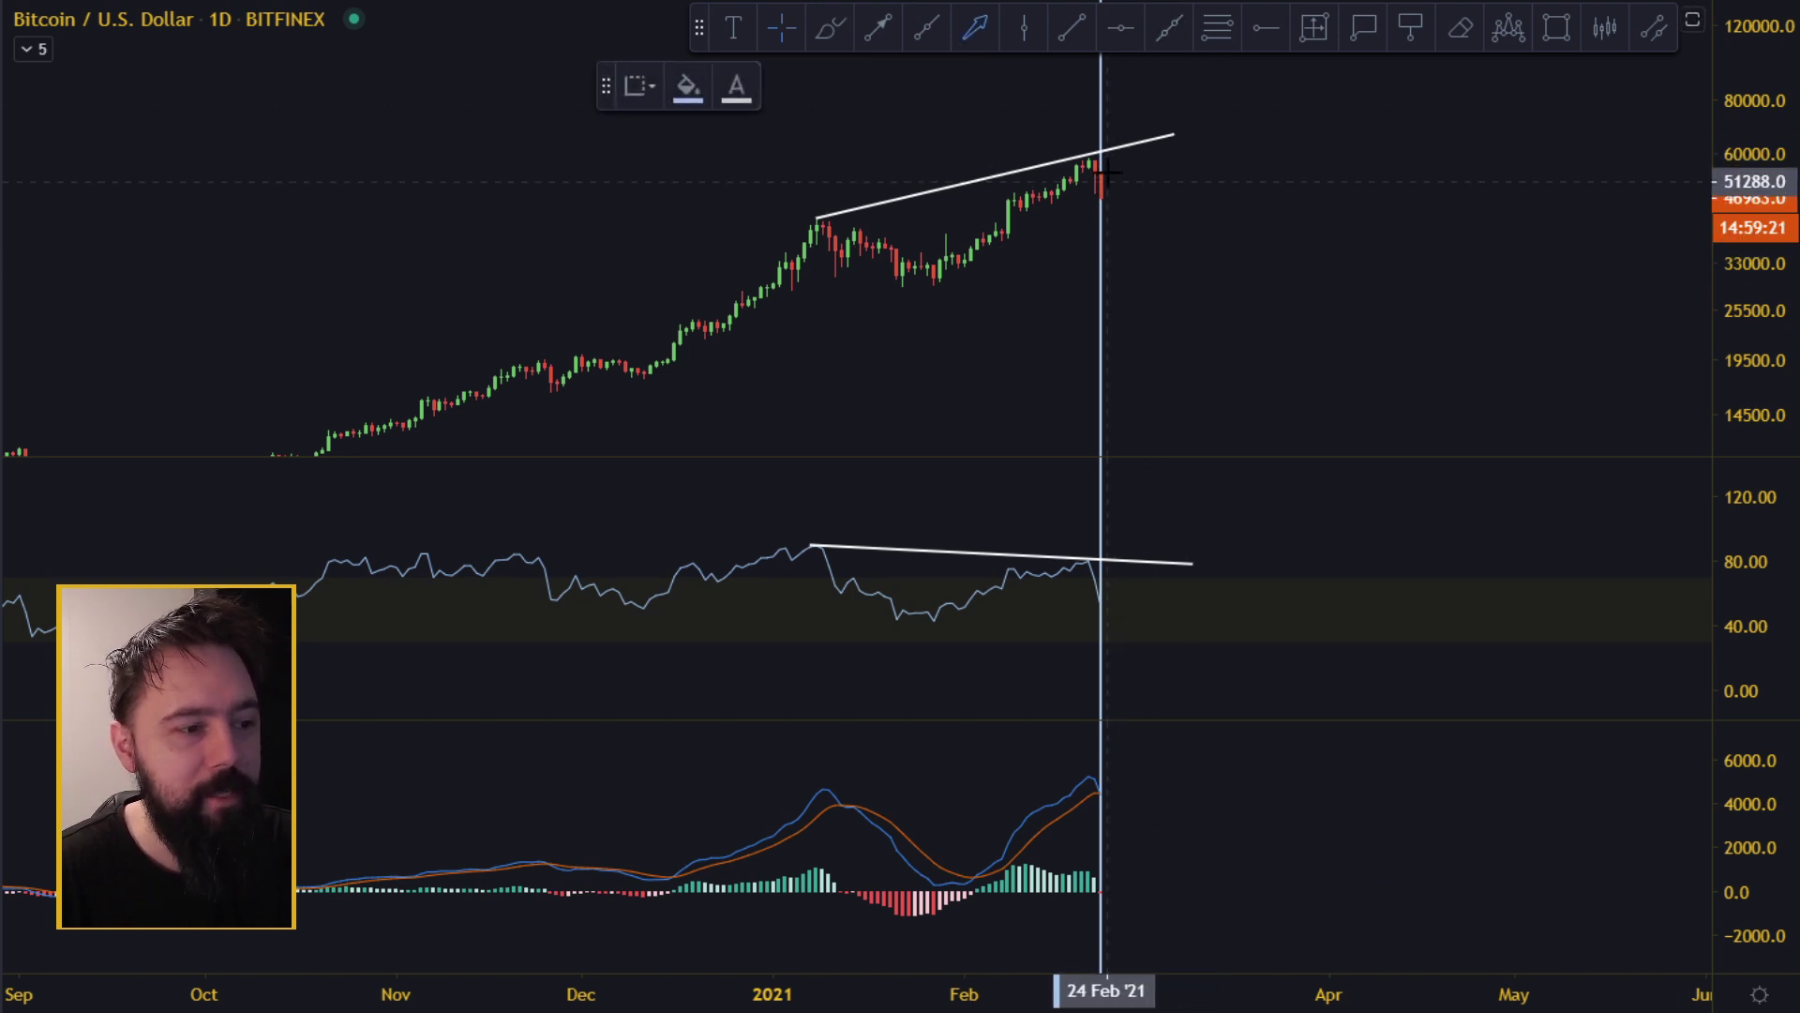
click(1107, 174)
click(1169, 233)
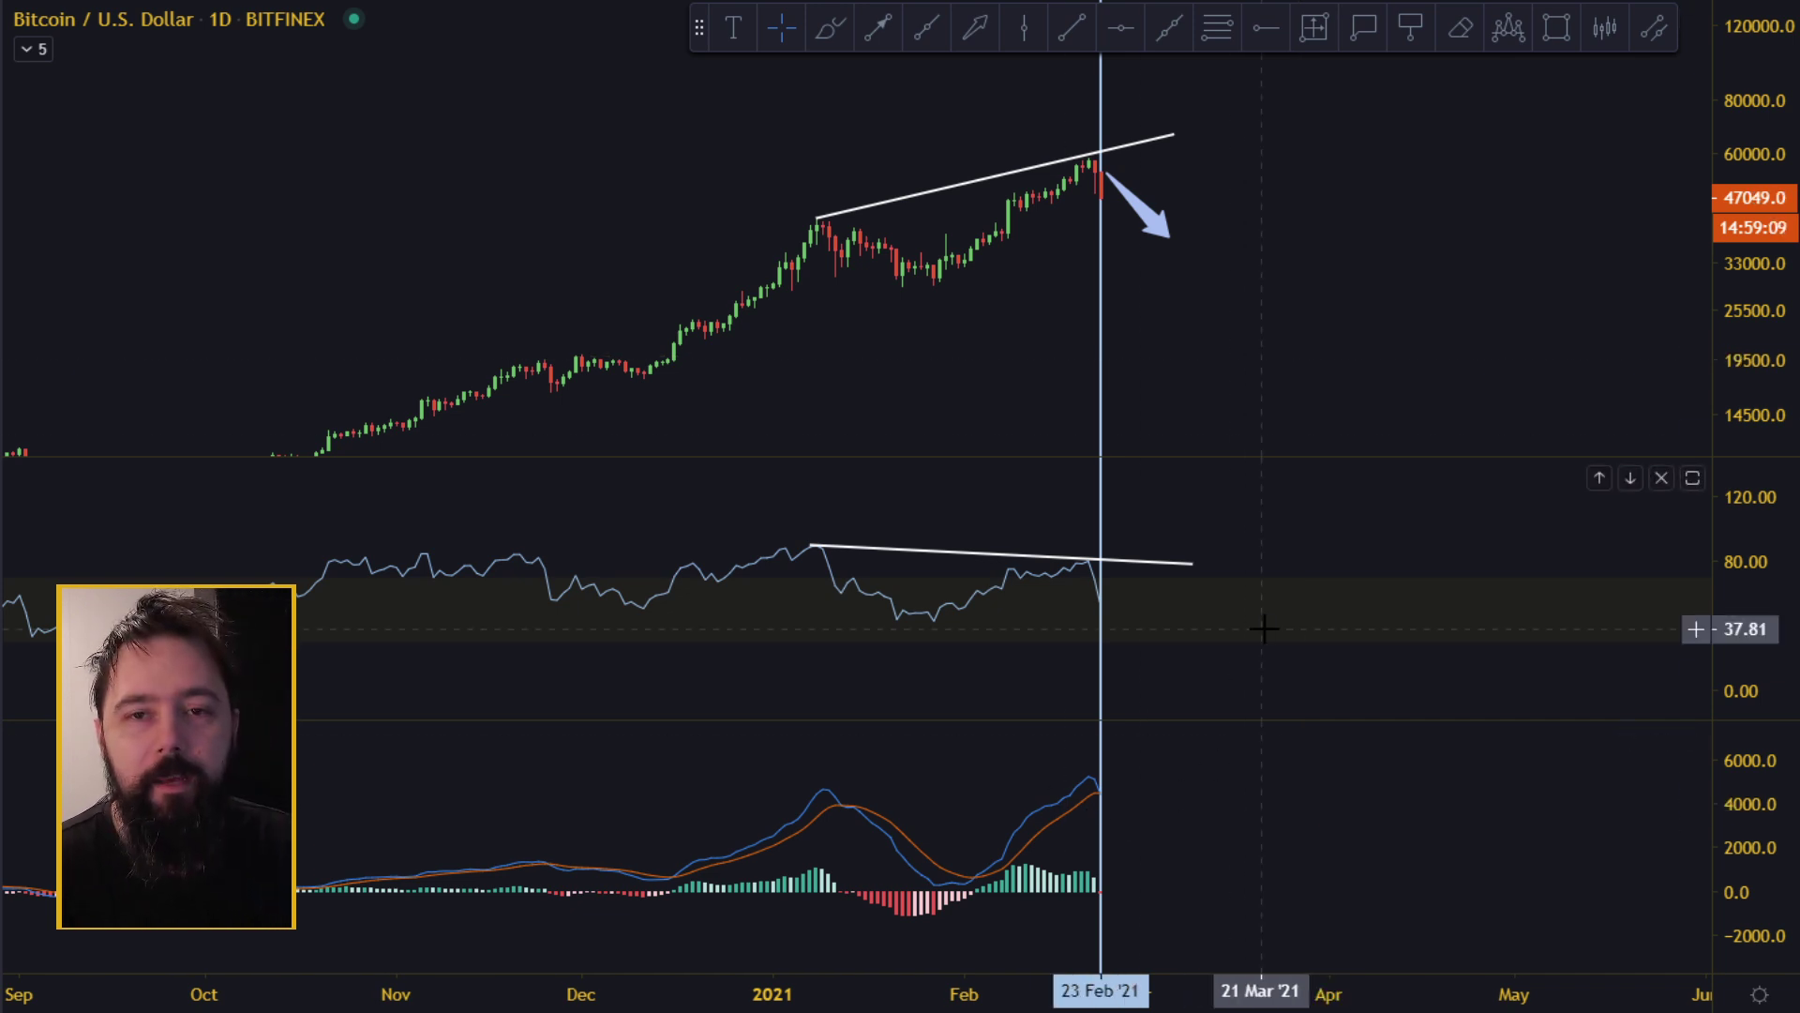
Zoom the chart out to late 2019 and enlarge the price pane by shrinking the RSI pane.
scroll(1478, 247, down, 3)
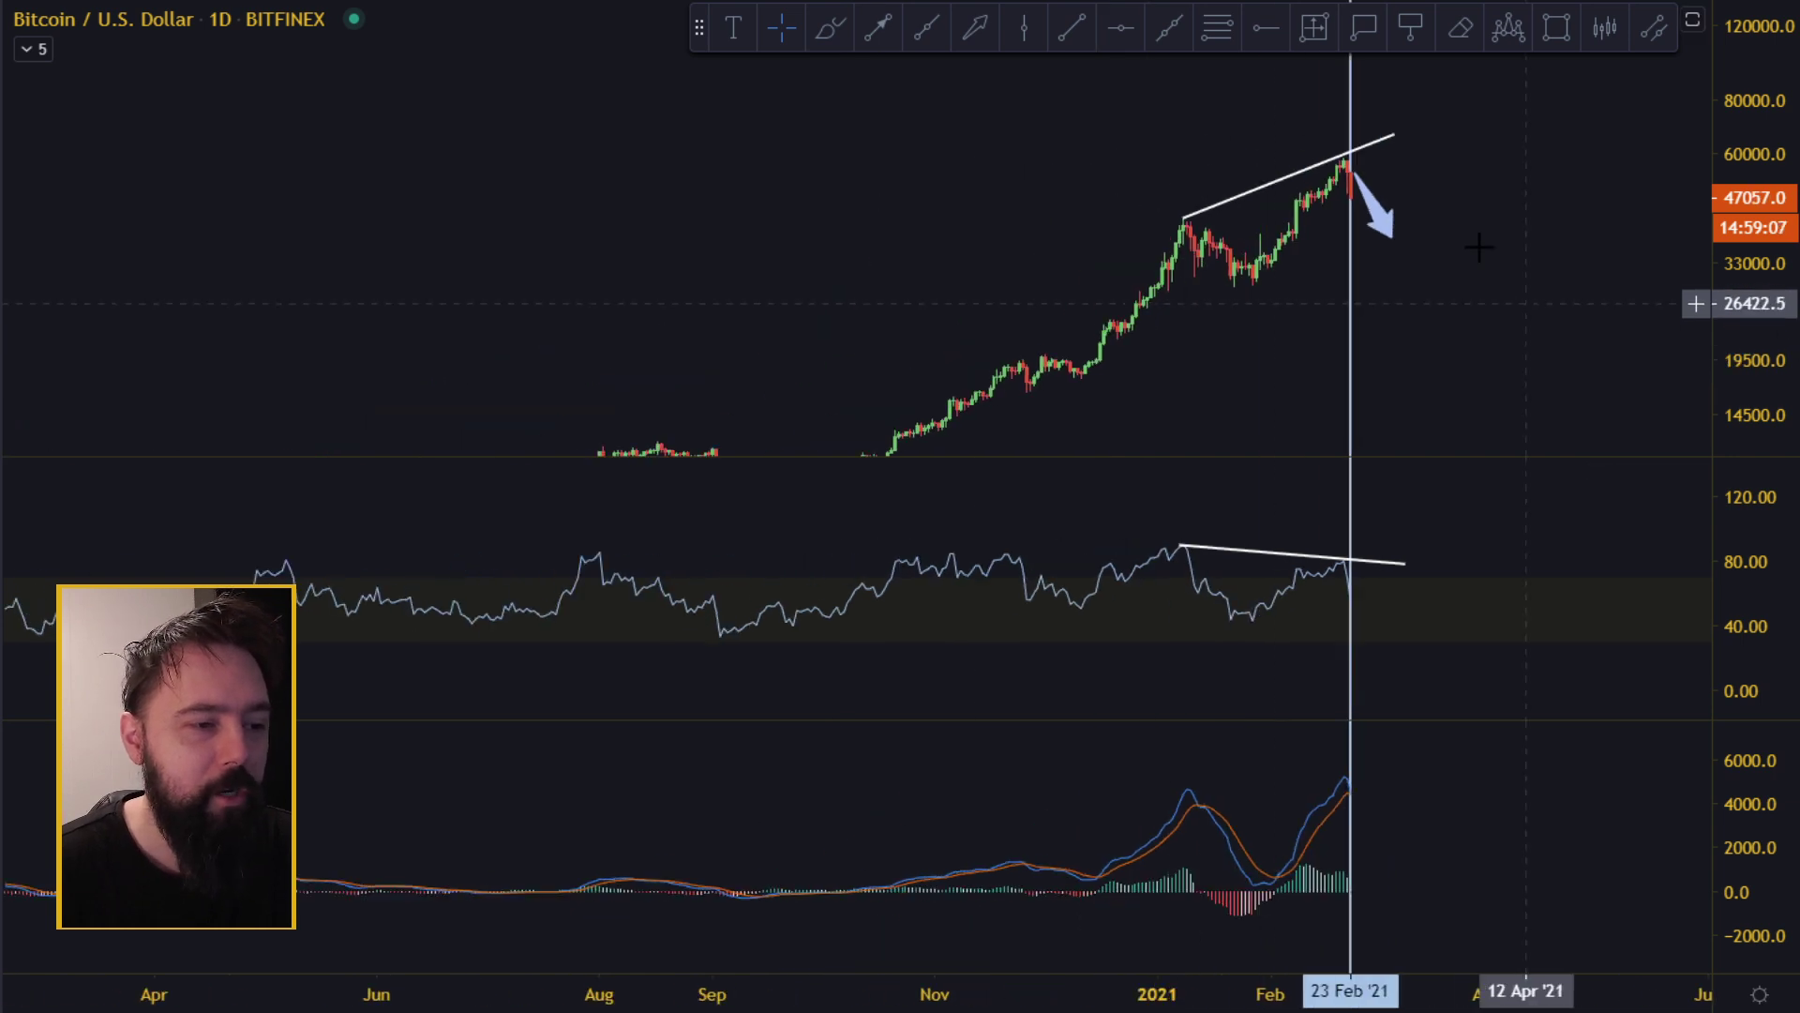
scroll(1448, 197, up, 2)
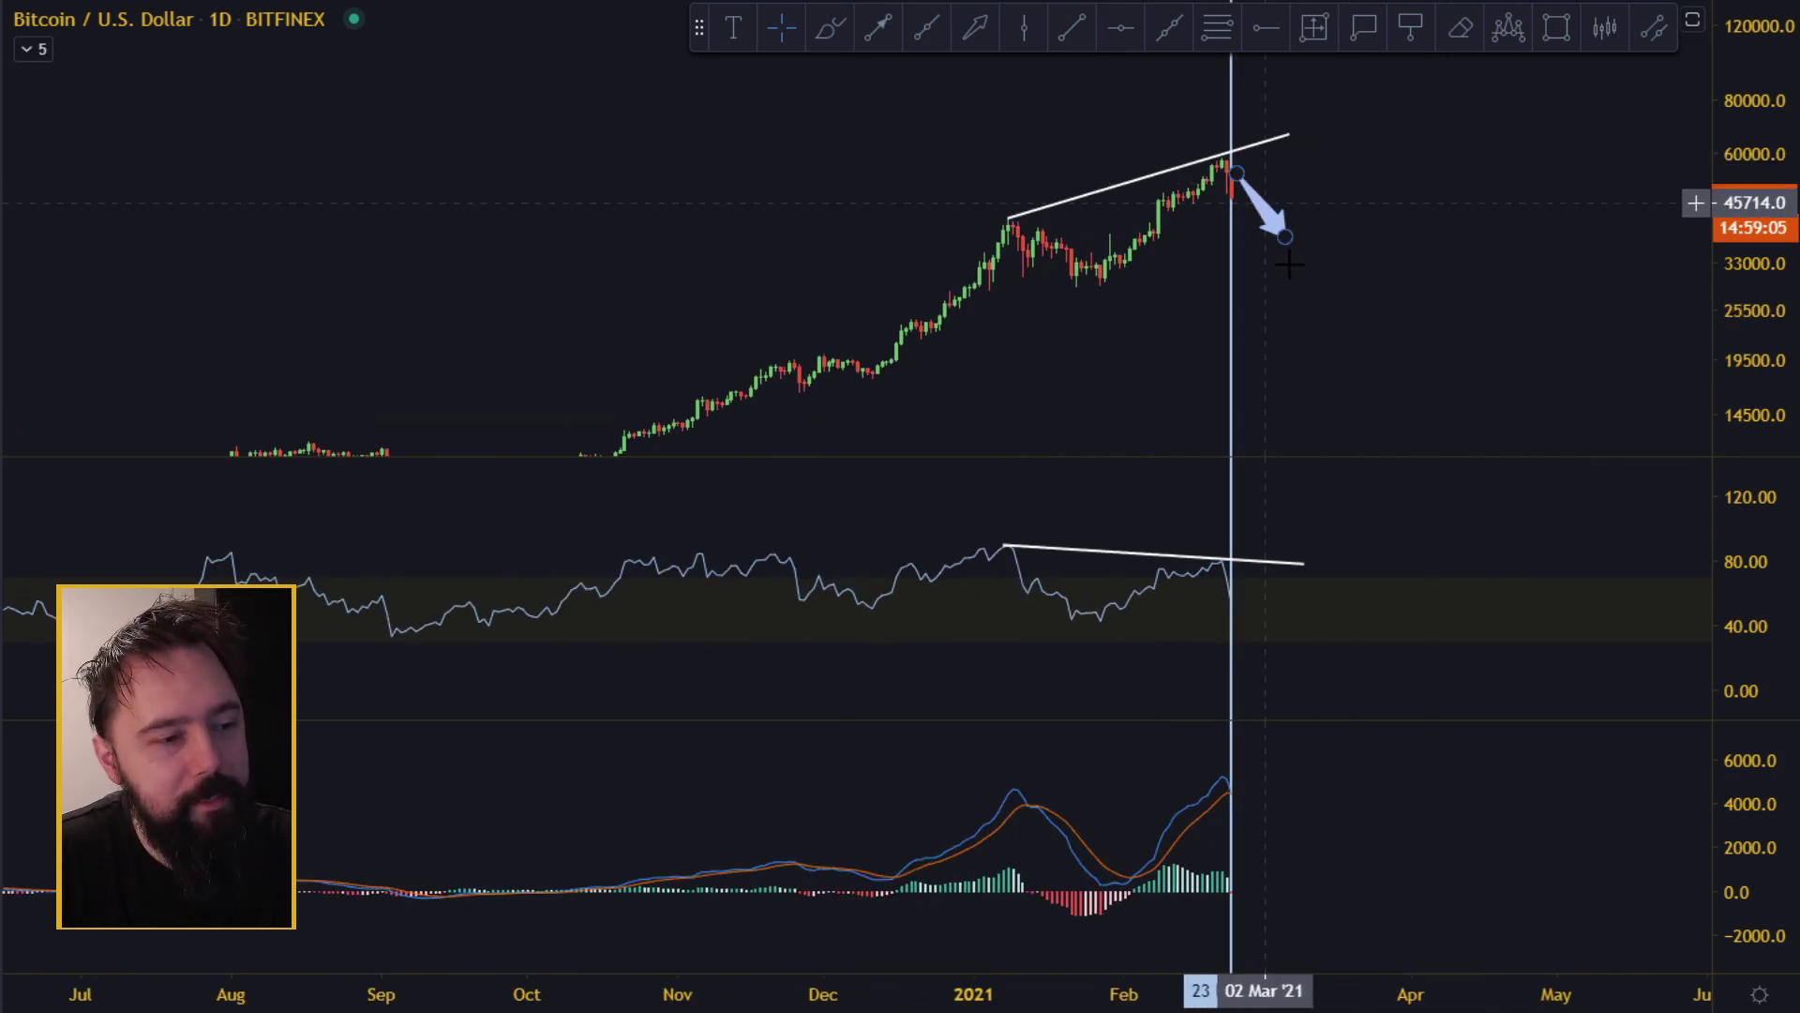
scroll(932, 273, down, 5)
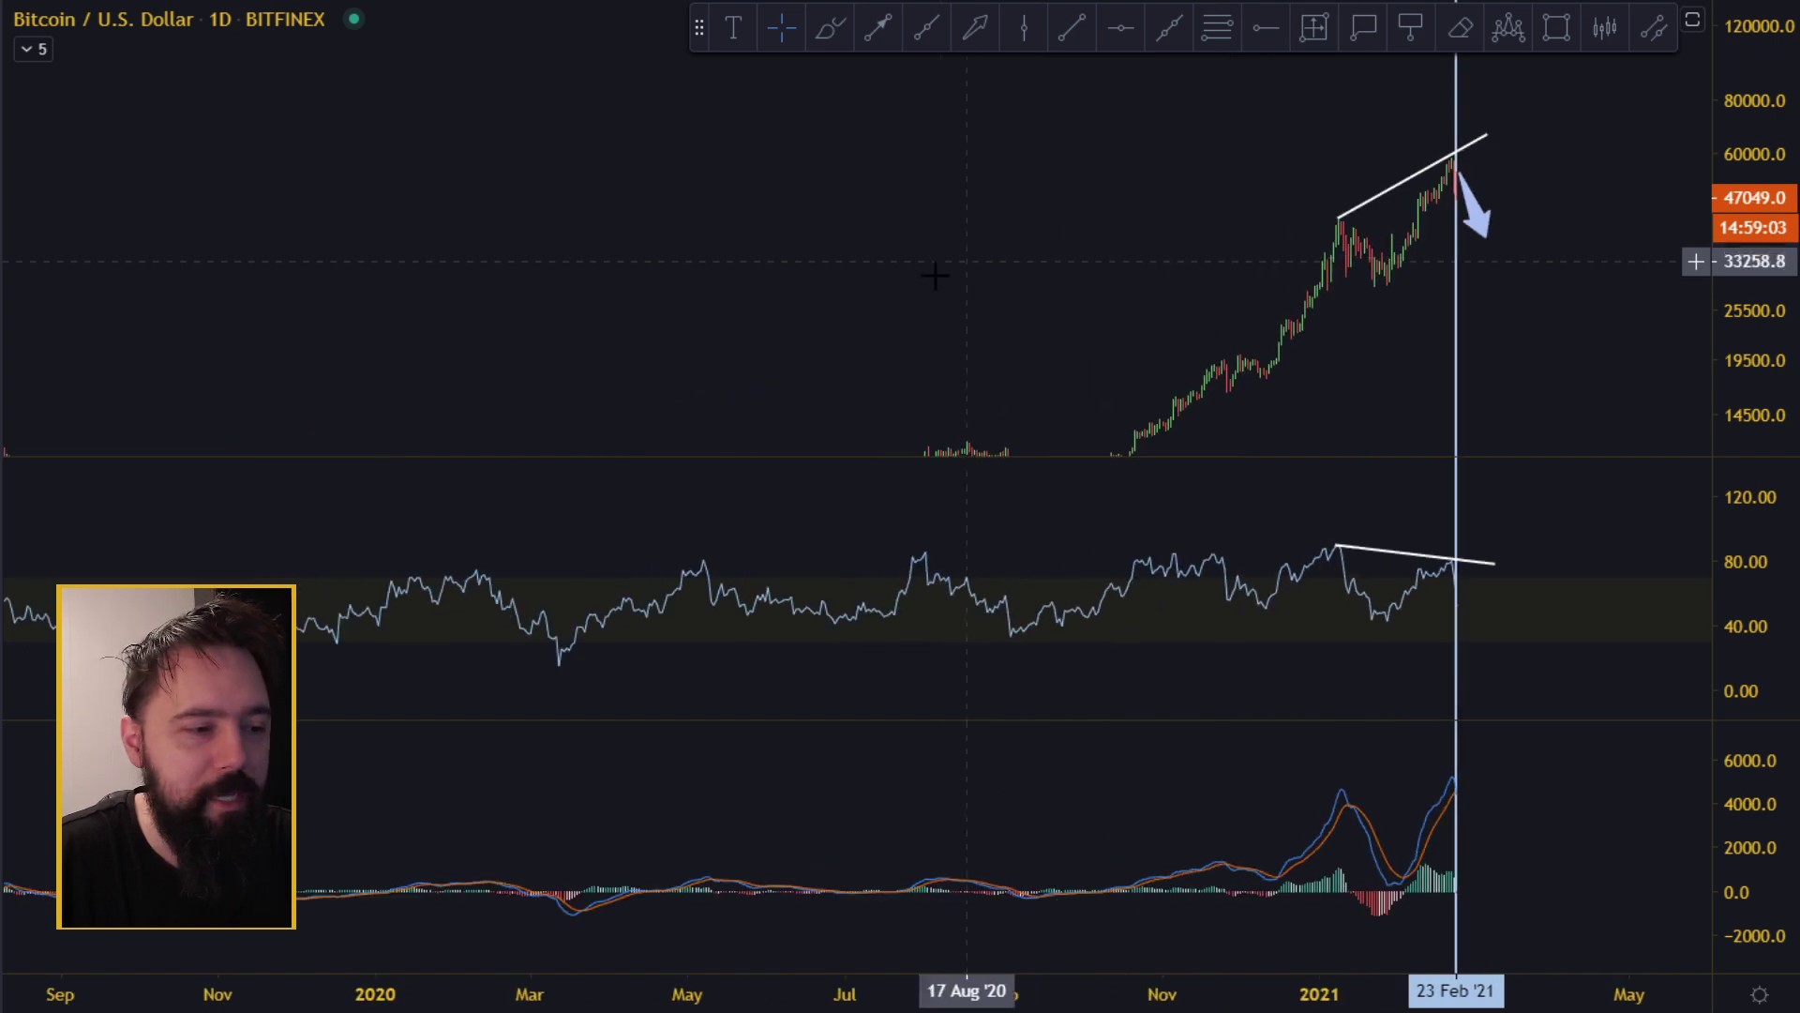
drag(1229, 457, 1221, 573)
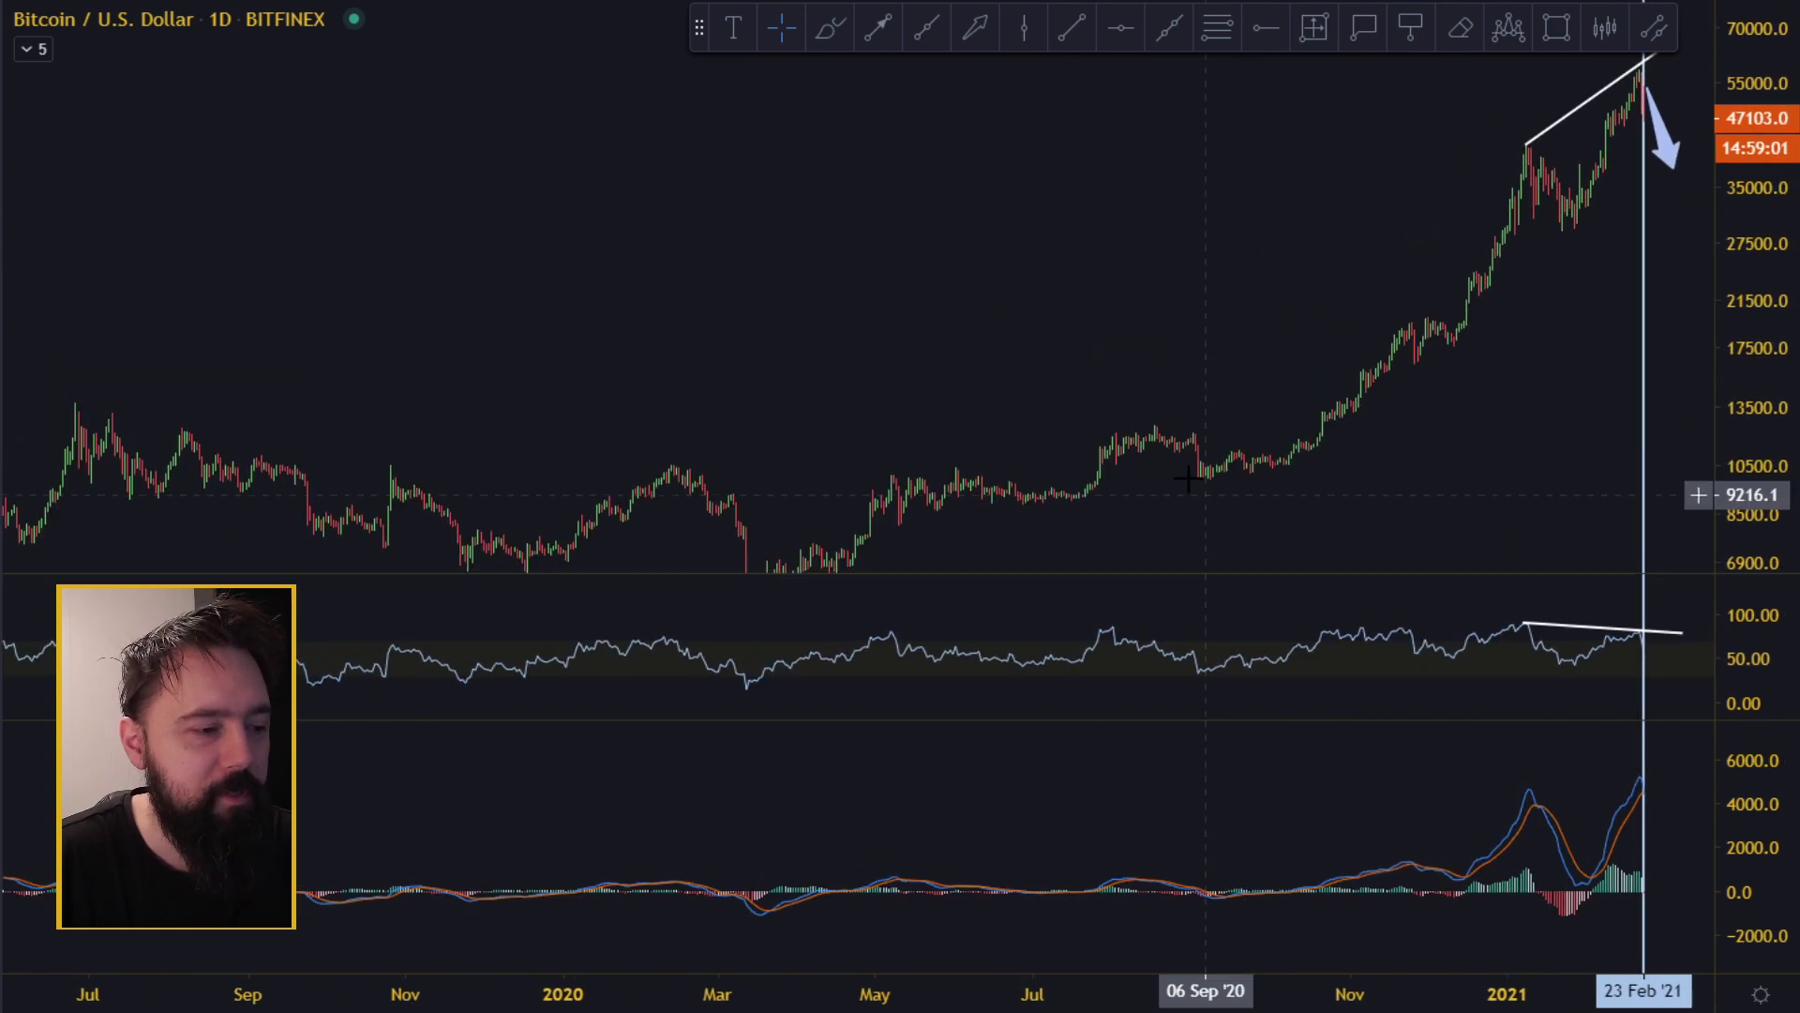
Examine the 2016 to 2018 Bitcoin bull run across price, RSI and MACD for earlier divergences.
scroll(1022, 371, down, 7)
drag(1168, 363, 1583, 160)
drag(1032, 322, 1450, 181)
drag(1179, 300, 1410, 191)
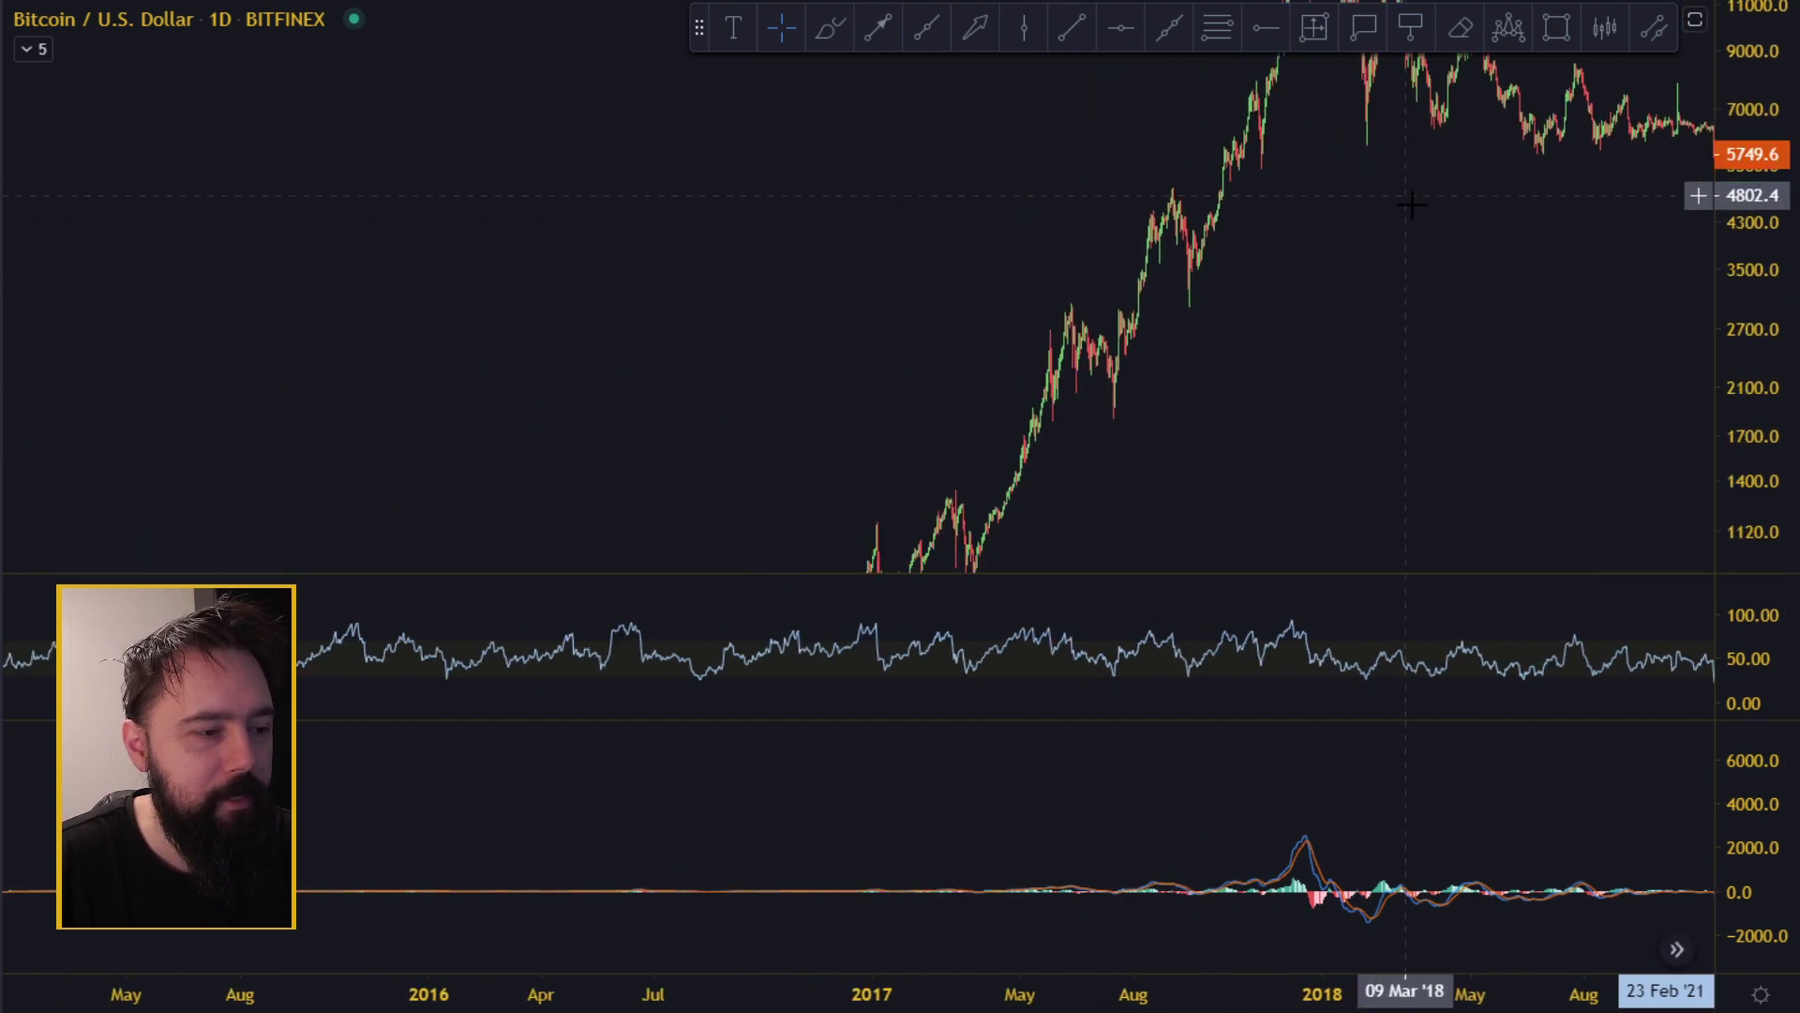
scroll(1350, 245, up, 3)
drag(1214, 286, 1427, 318)
scroll(1418, 314, up, 4)
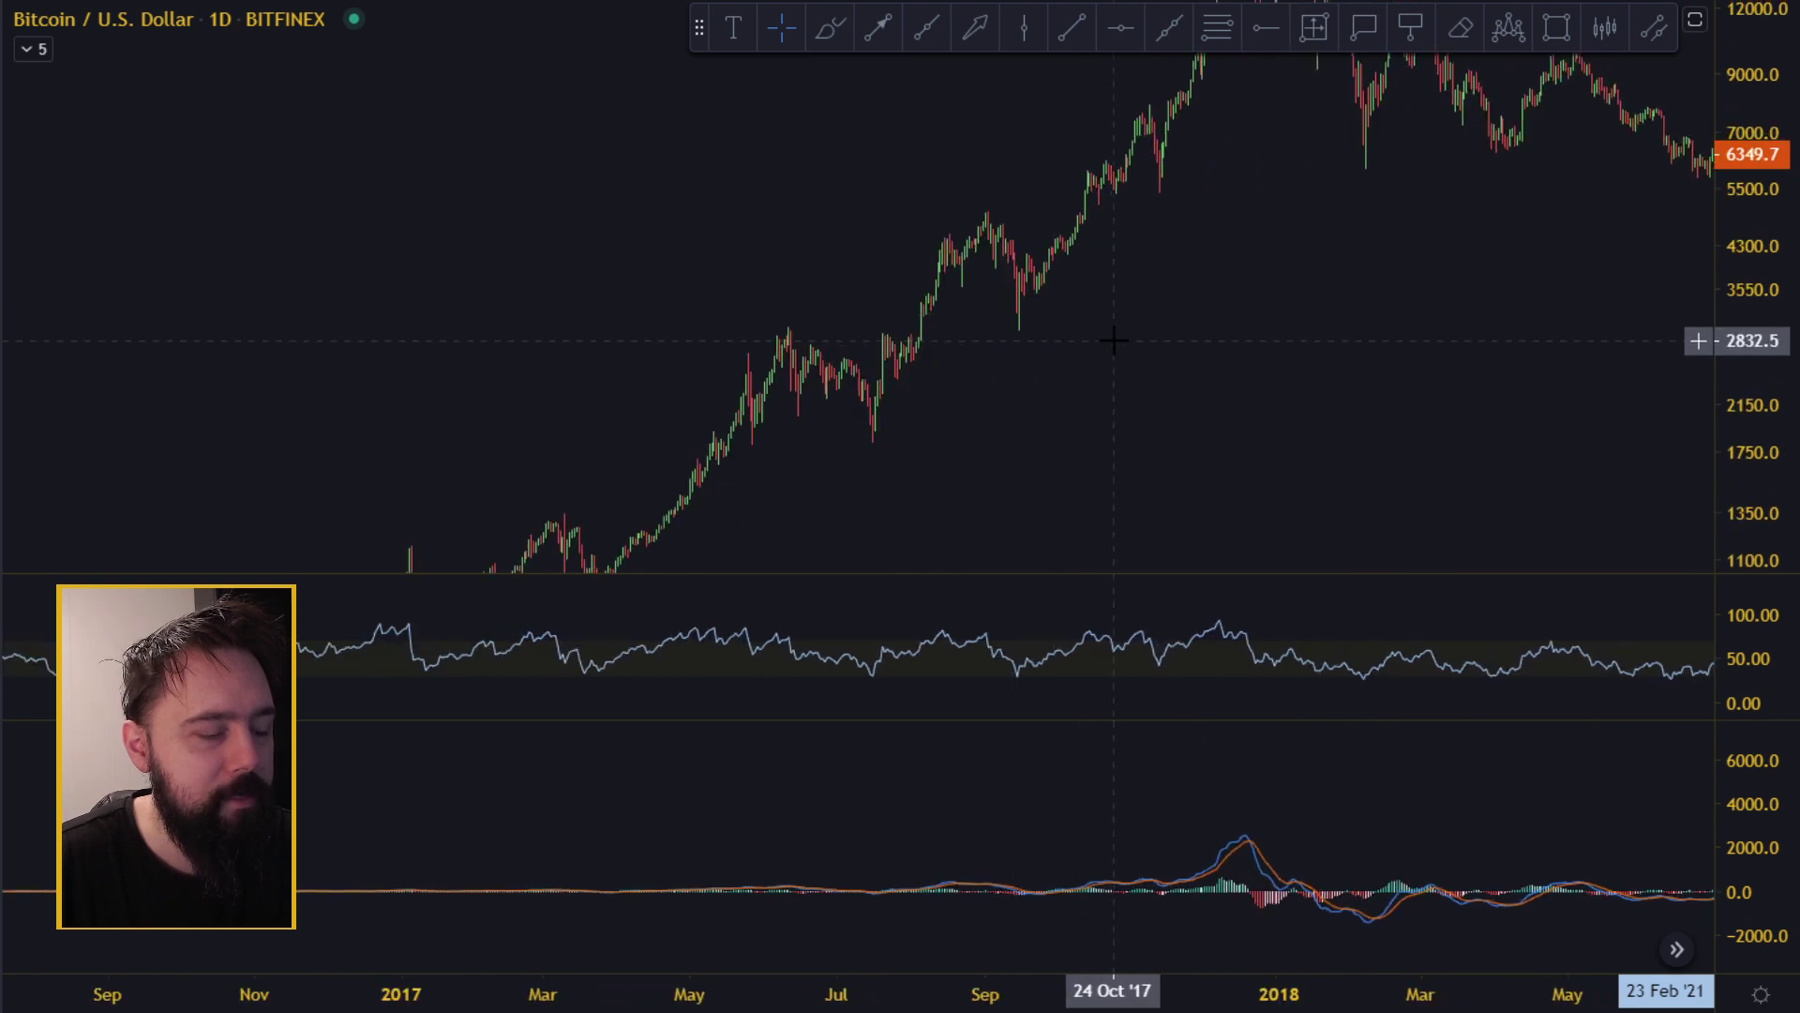
drag(1748, 324, 1746, 394)
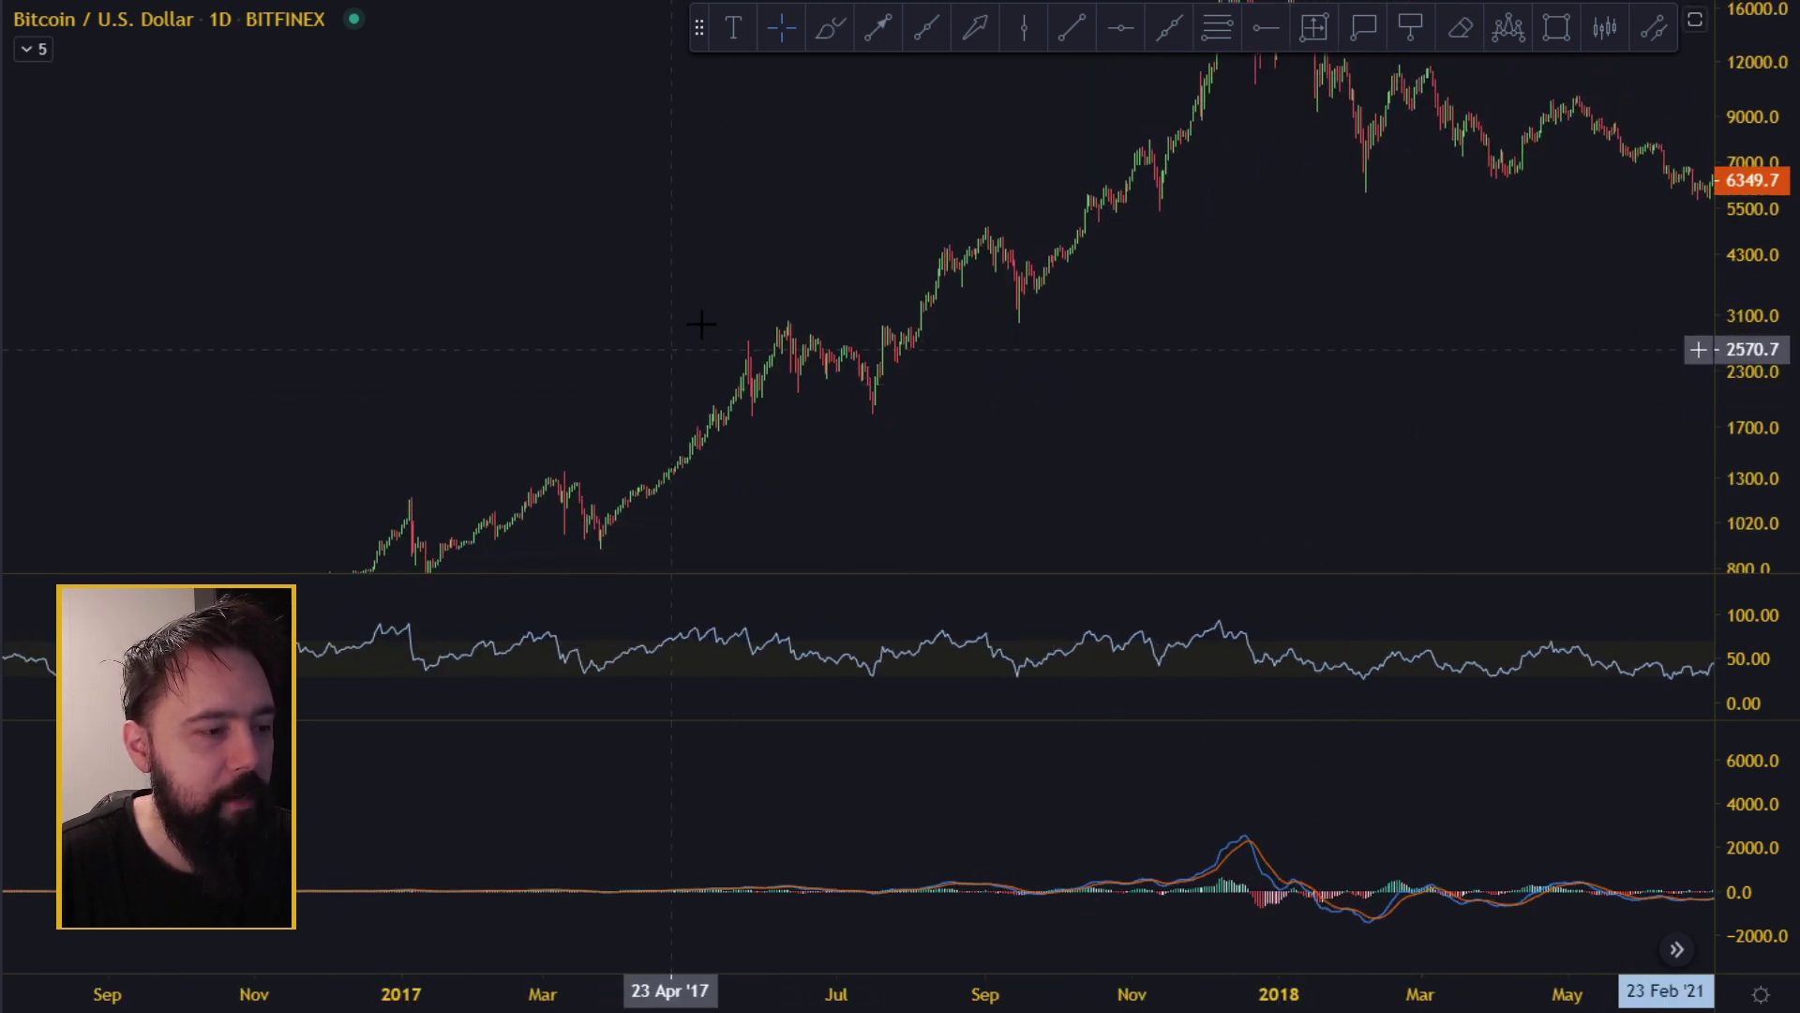
drag(1127, 302, 1375, 174)
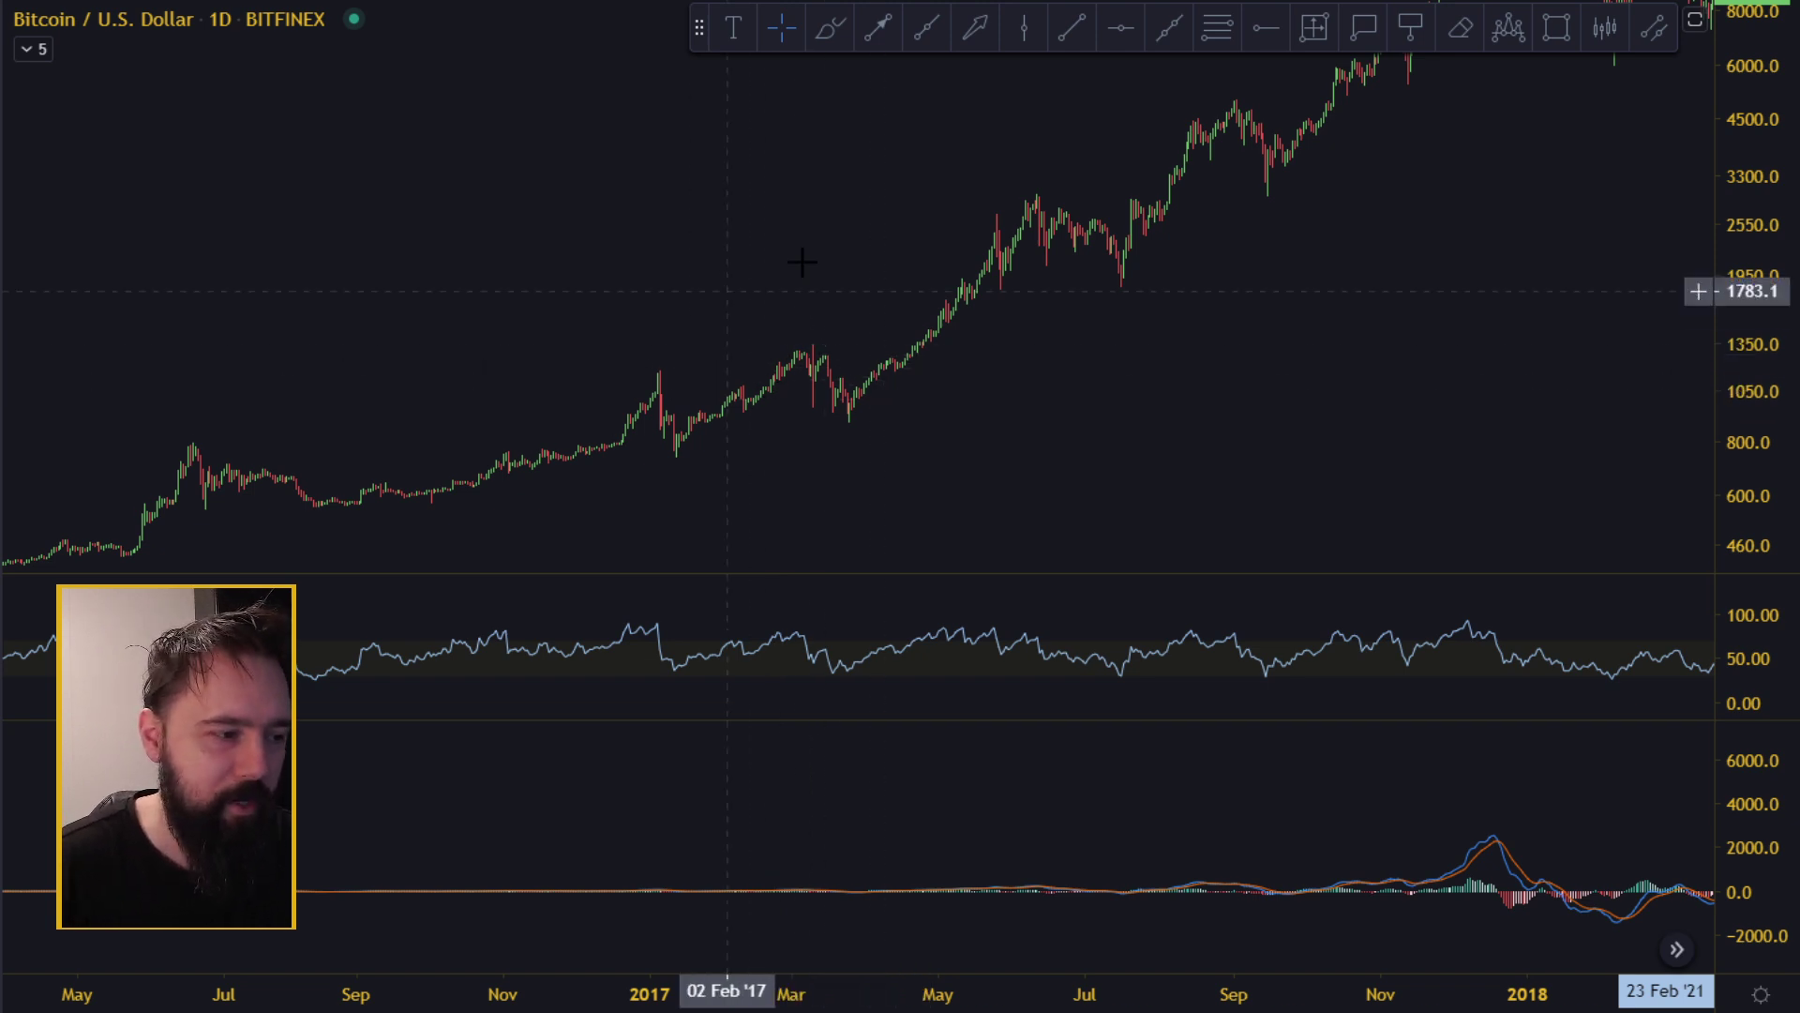
Draw 2017 trend lines on RSI from 1 January to 26 March and on price from 3 January (1040.0) to 4 March (1291.9).
drag(1106, 720, 1105, 749)
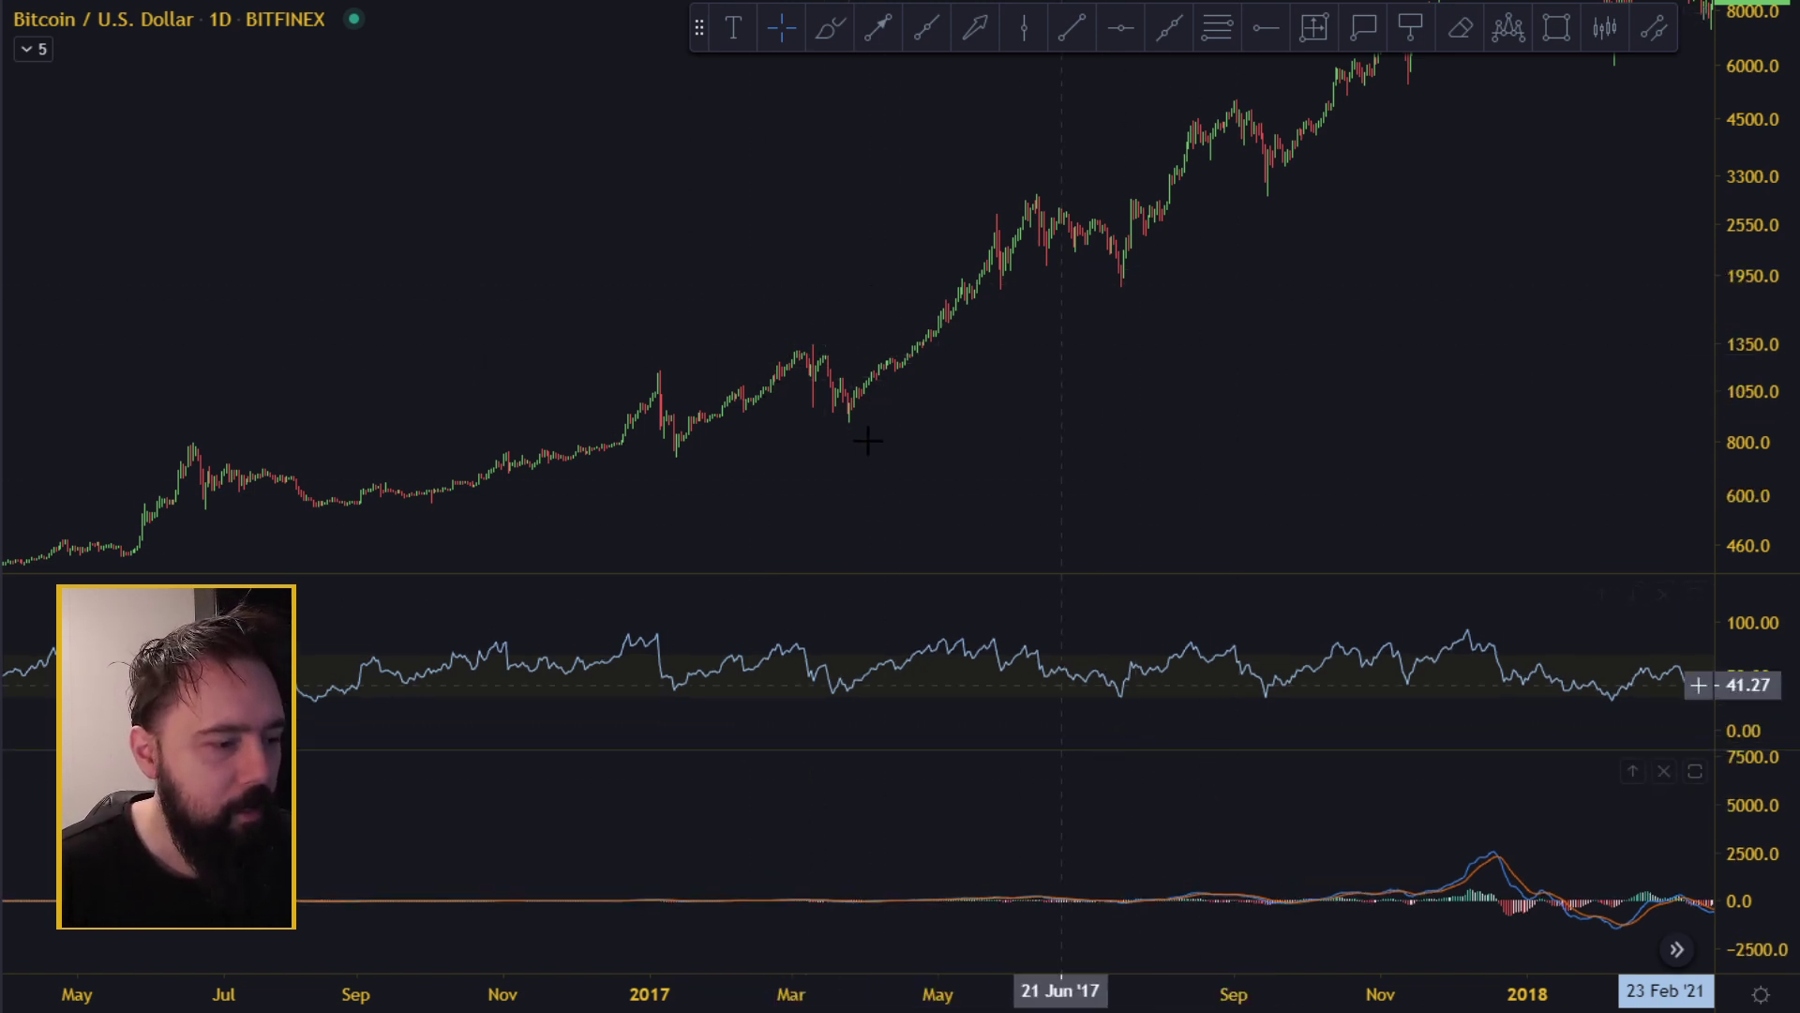
drag(953, 452, 1036, 441)
click(1072, 28)
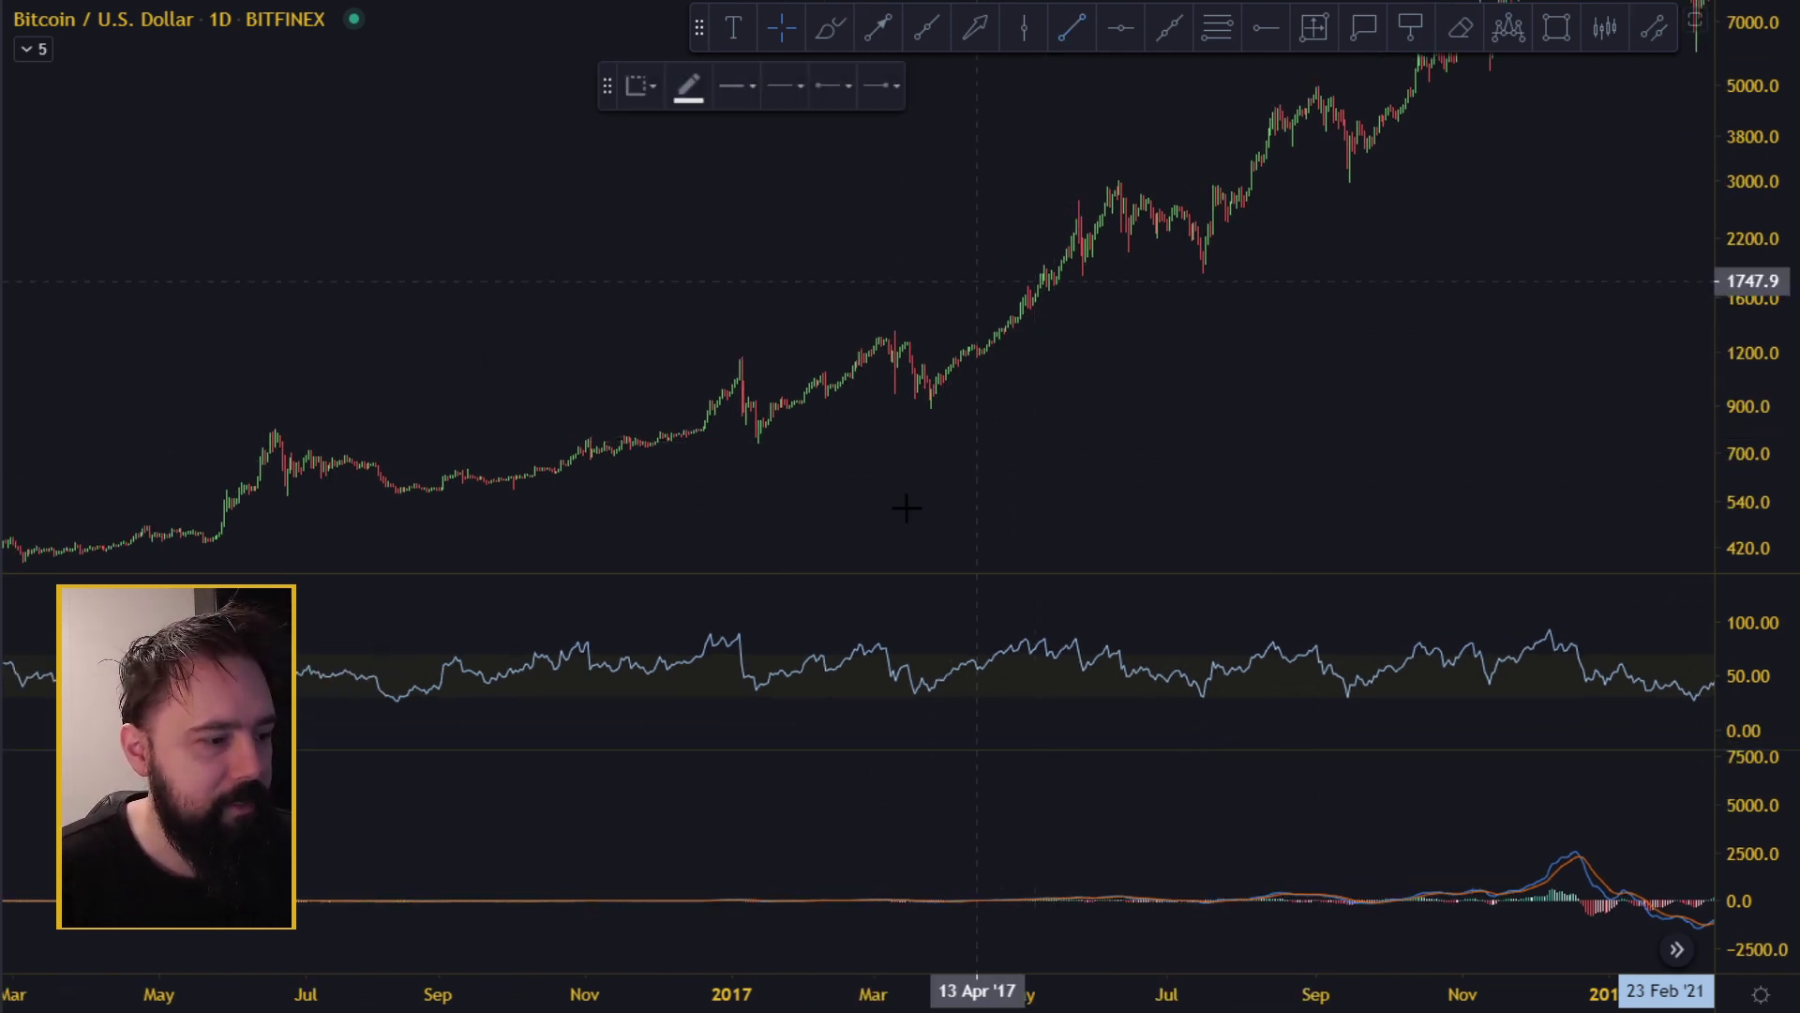
click(731, 630)
click(932, 645)
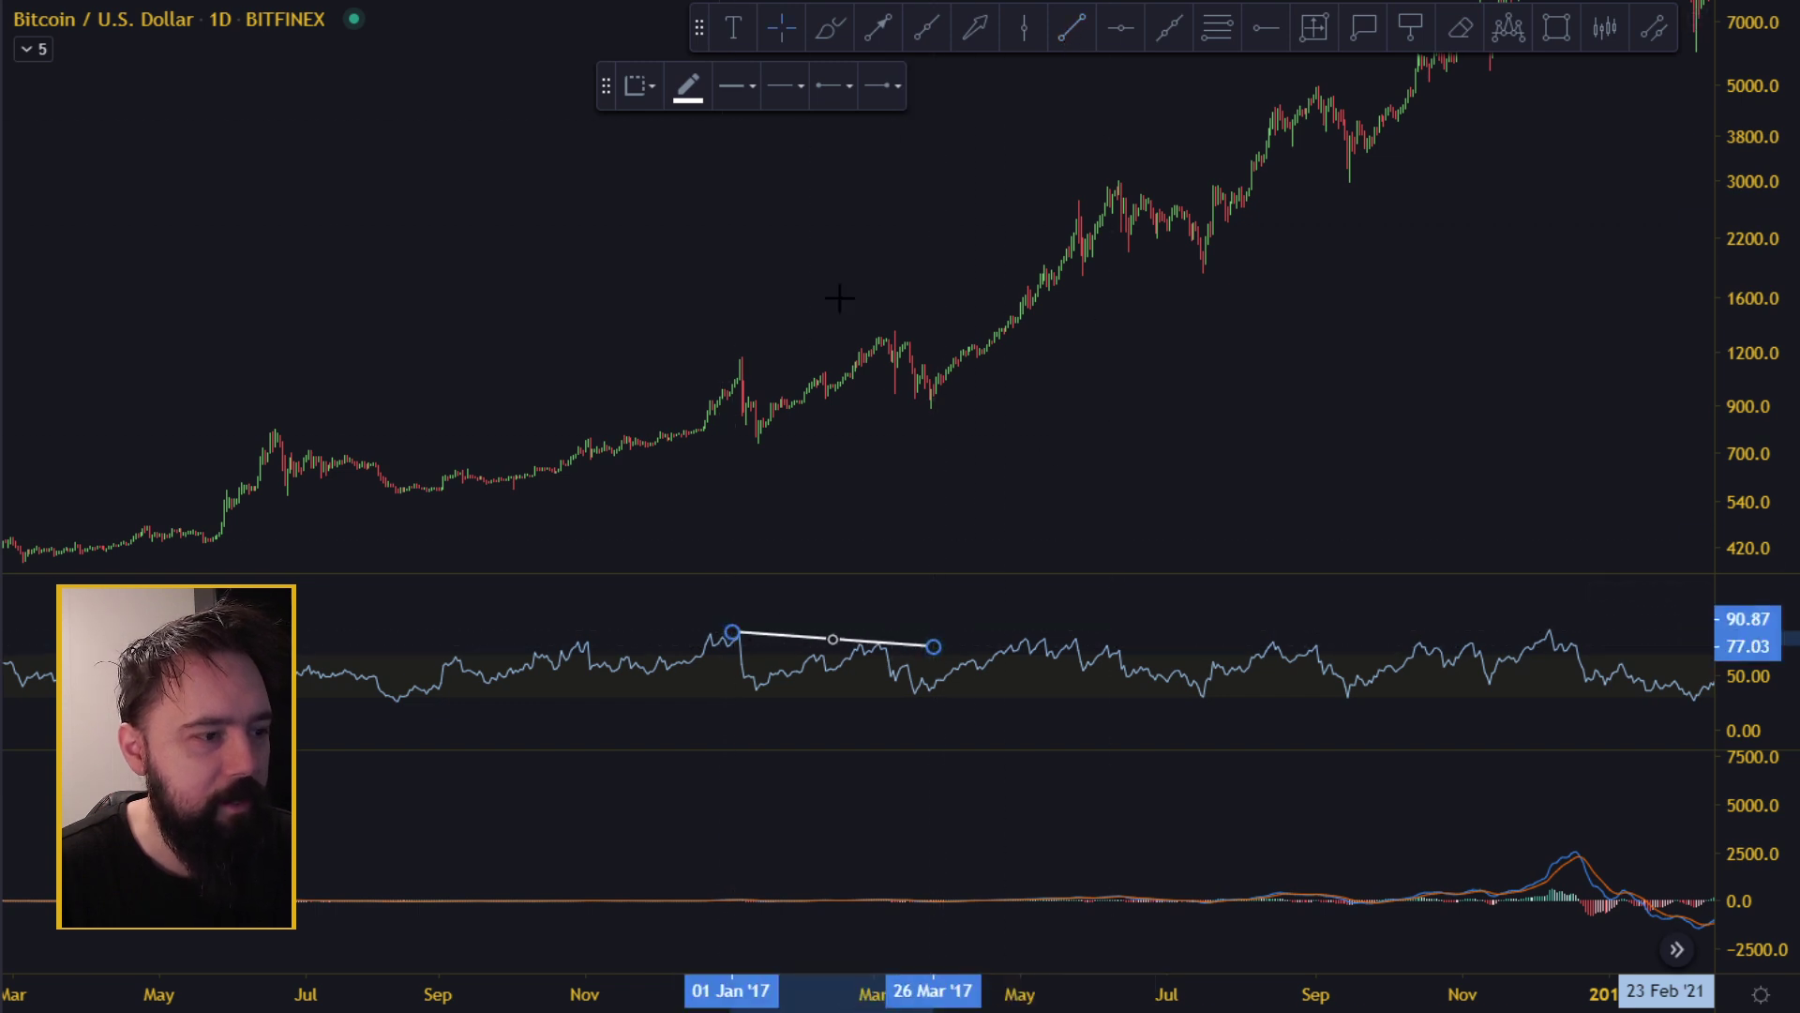
click(732, 367)
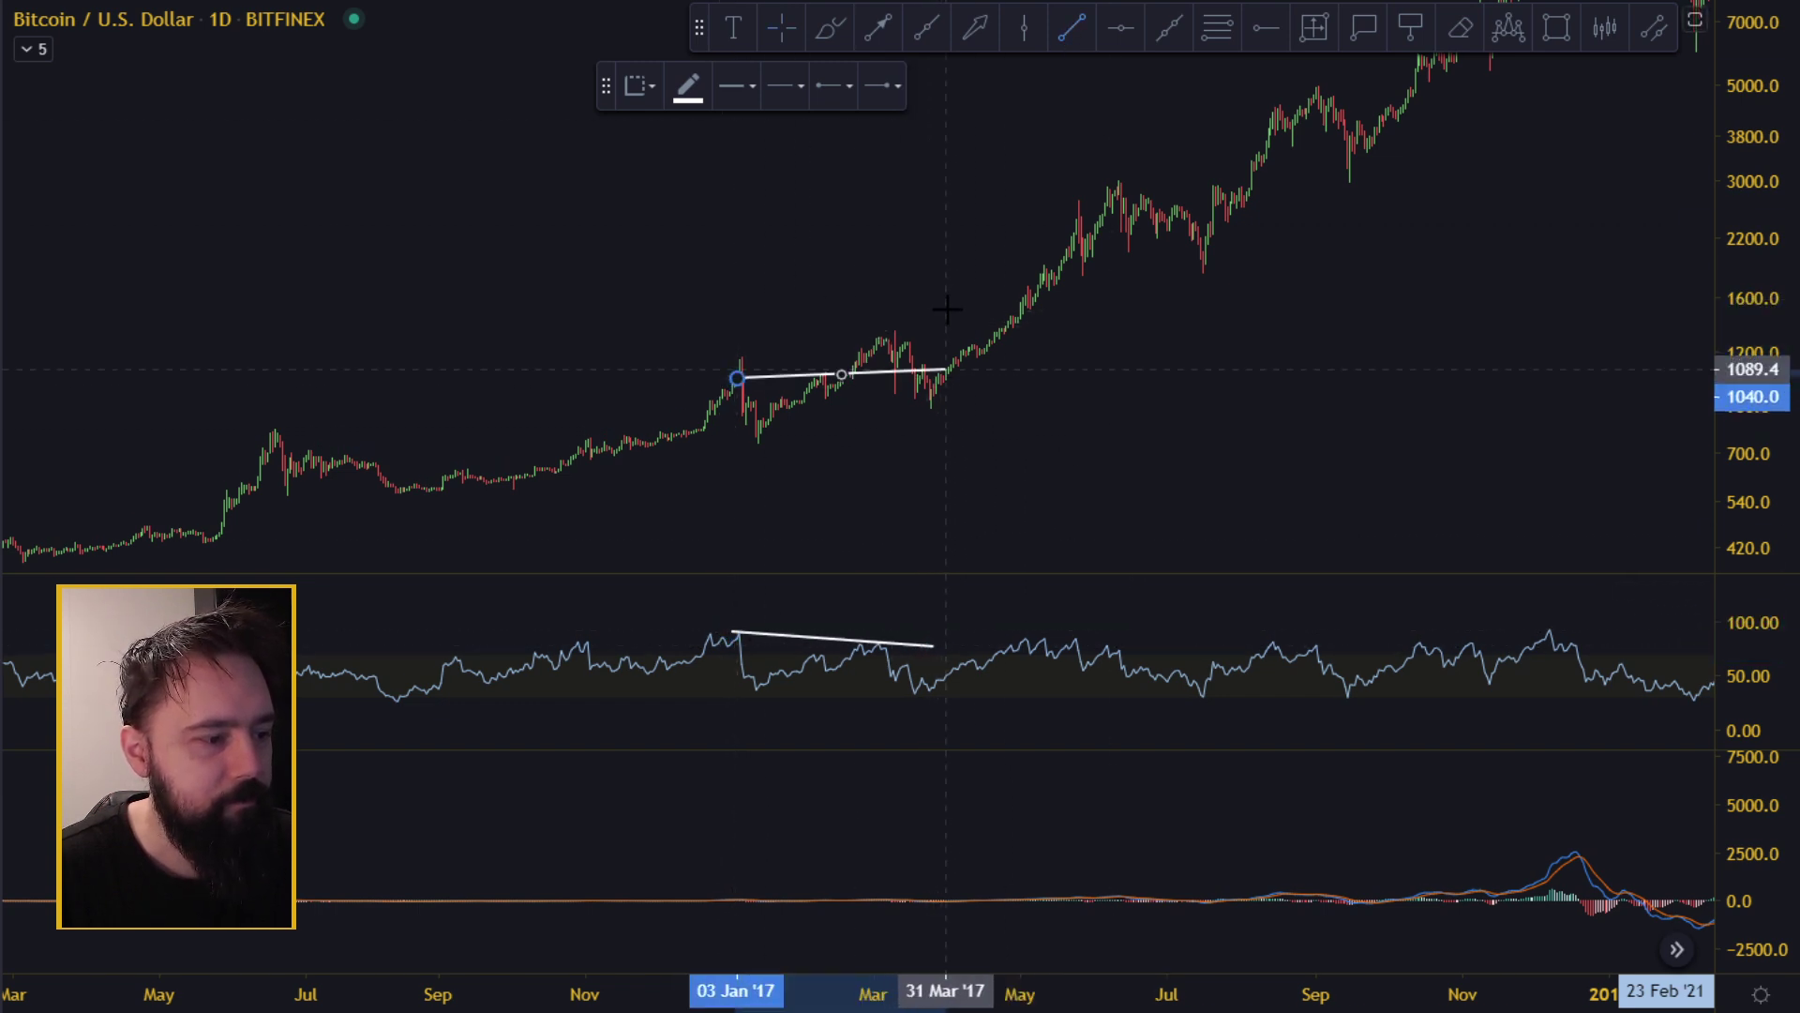
click(881, 338)
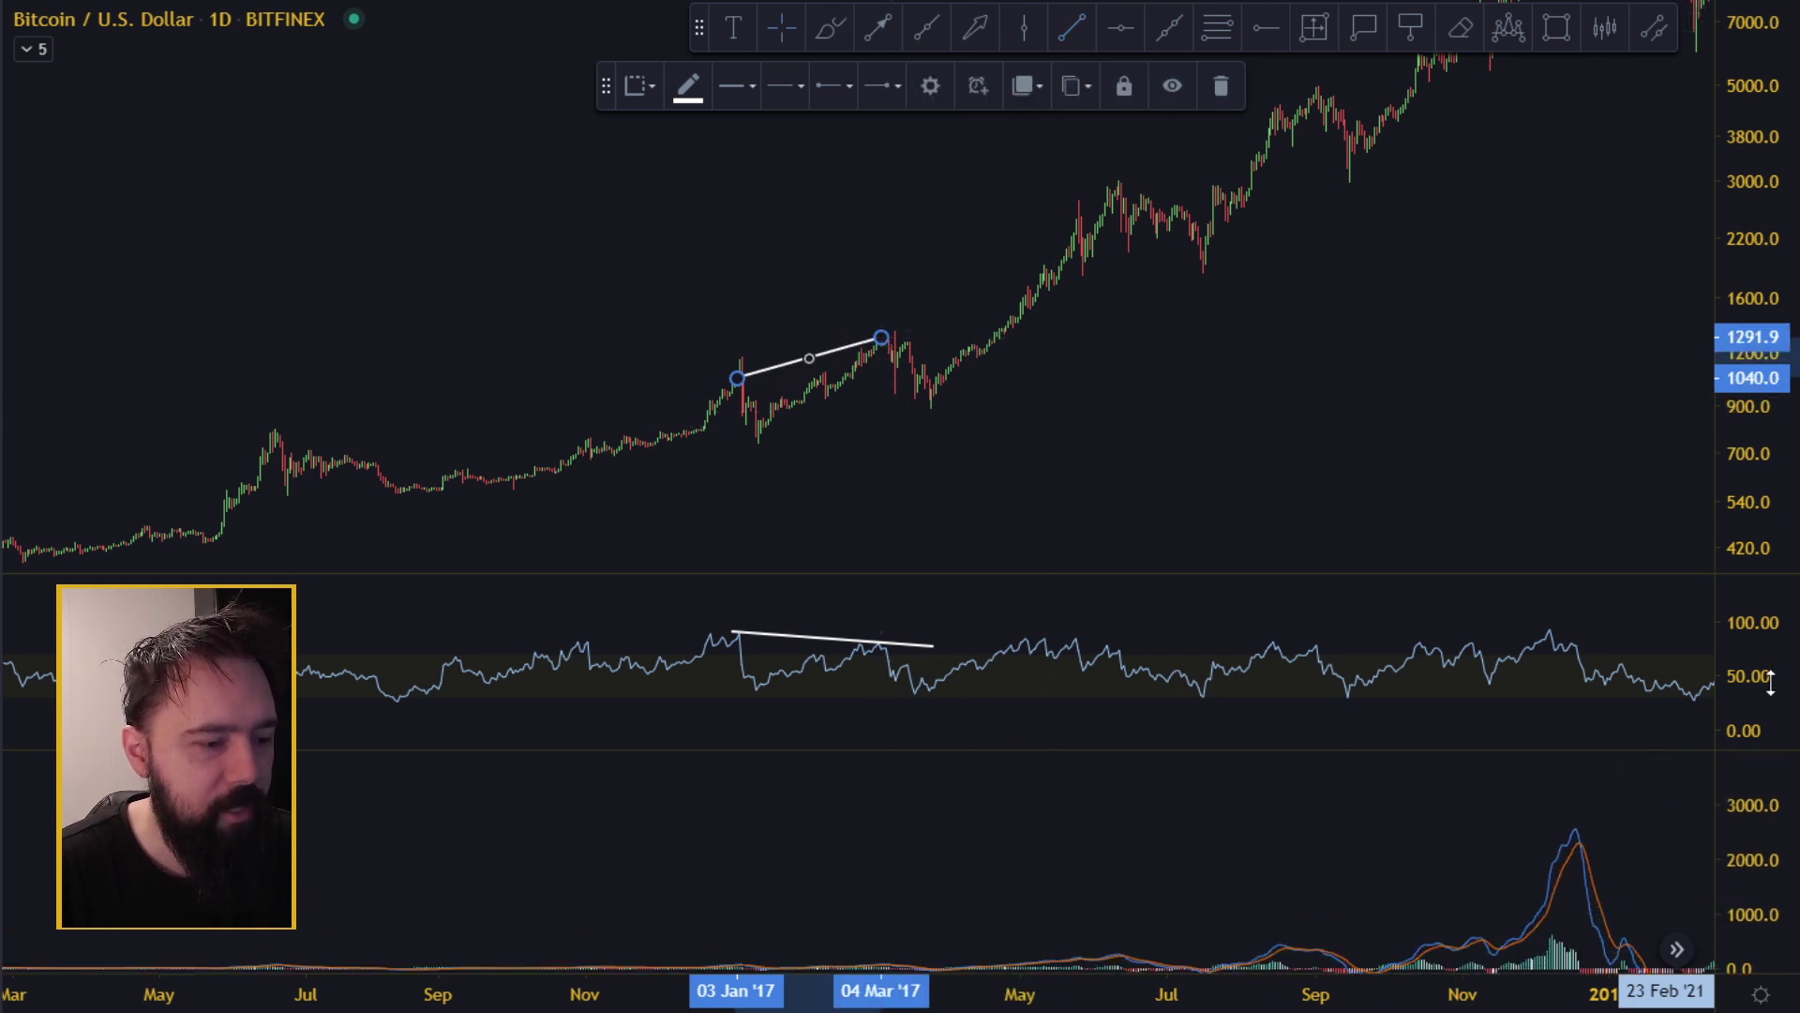
Rescale and recentre the MACD pane's value axis around zero to enlarge the early 2017 MACD peaks.
drag(1763, 928, 1718, 744)
drag(1263, 924, 1361, 740)
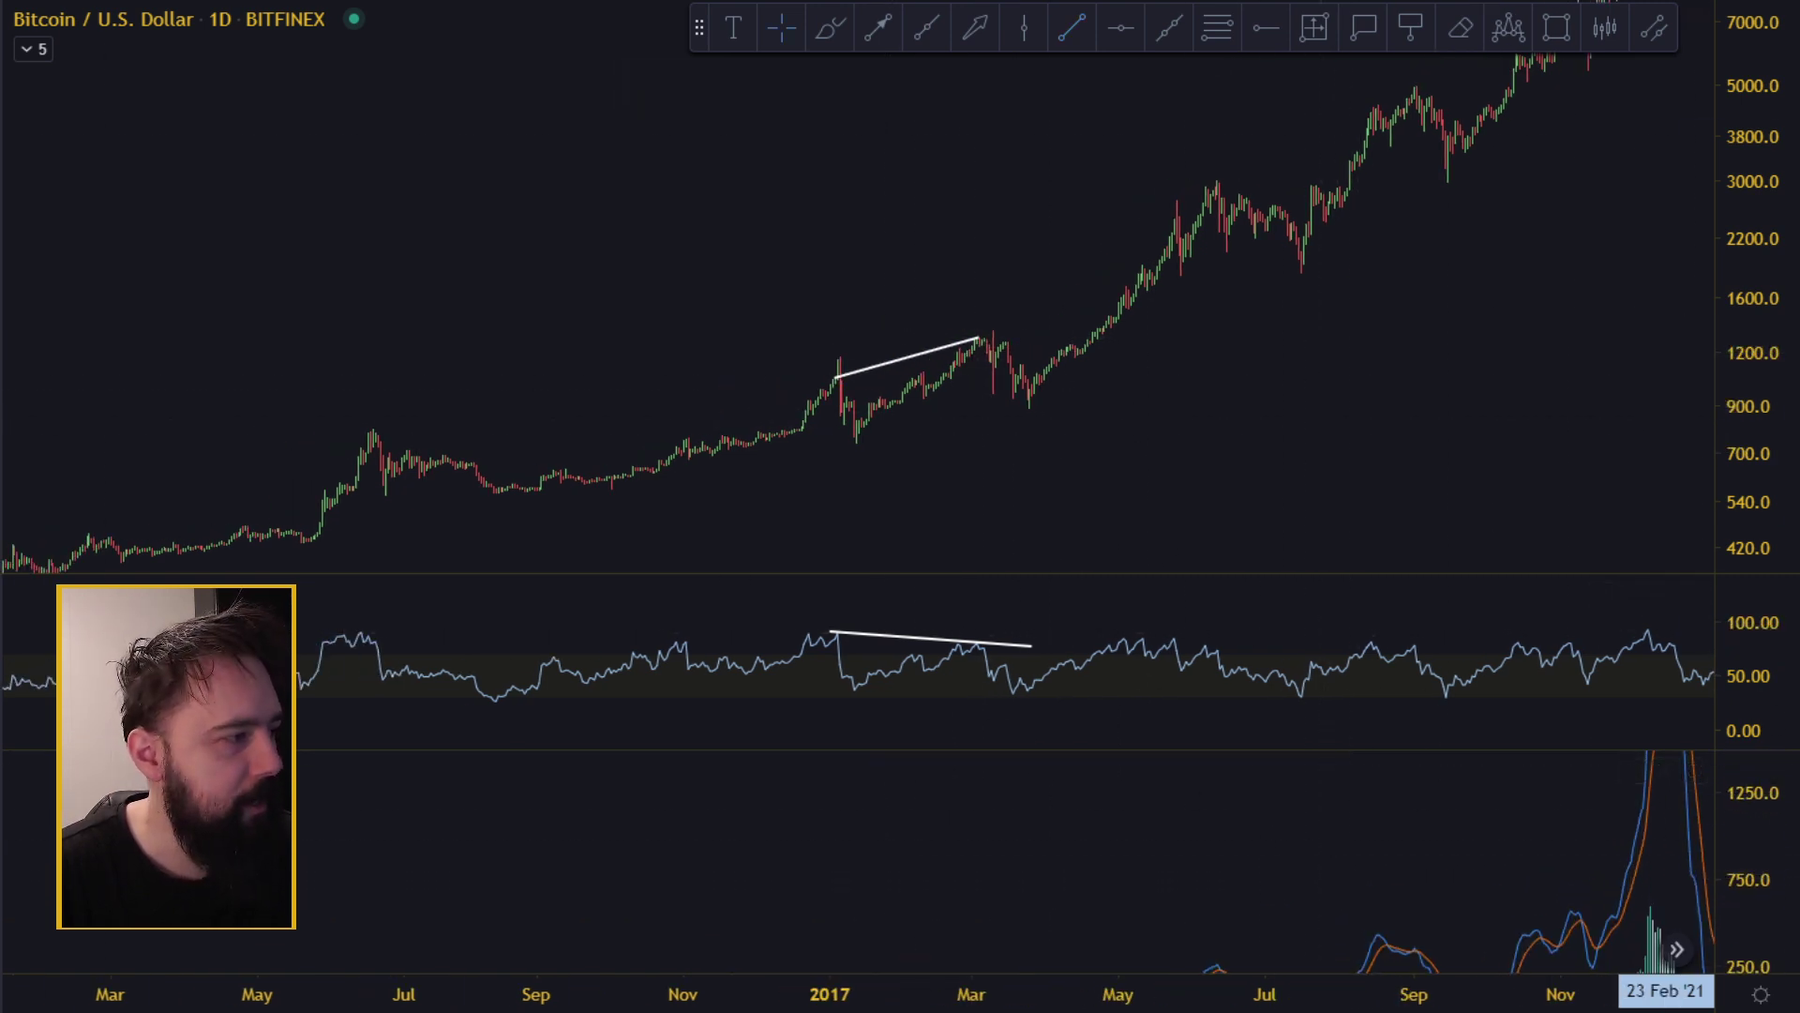
click(3, 23)
drag(1016, 813, 1104, 745)
drag(1275, 891, 1346, 789)
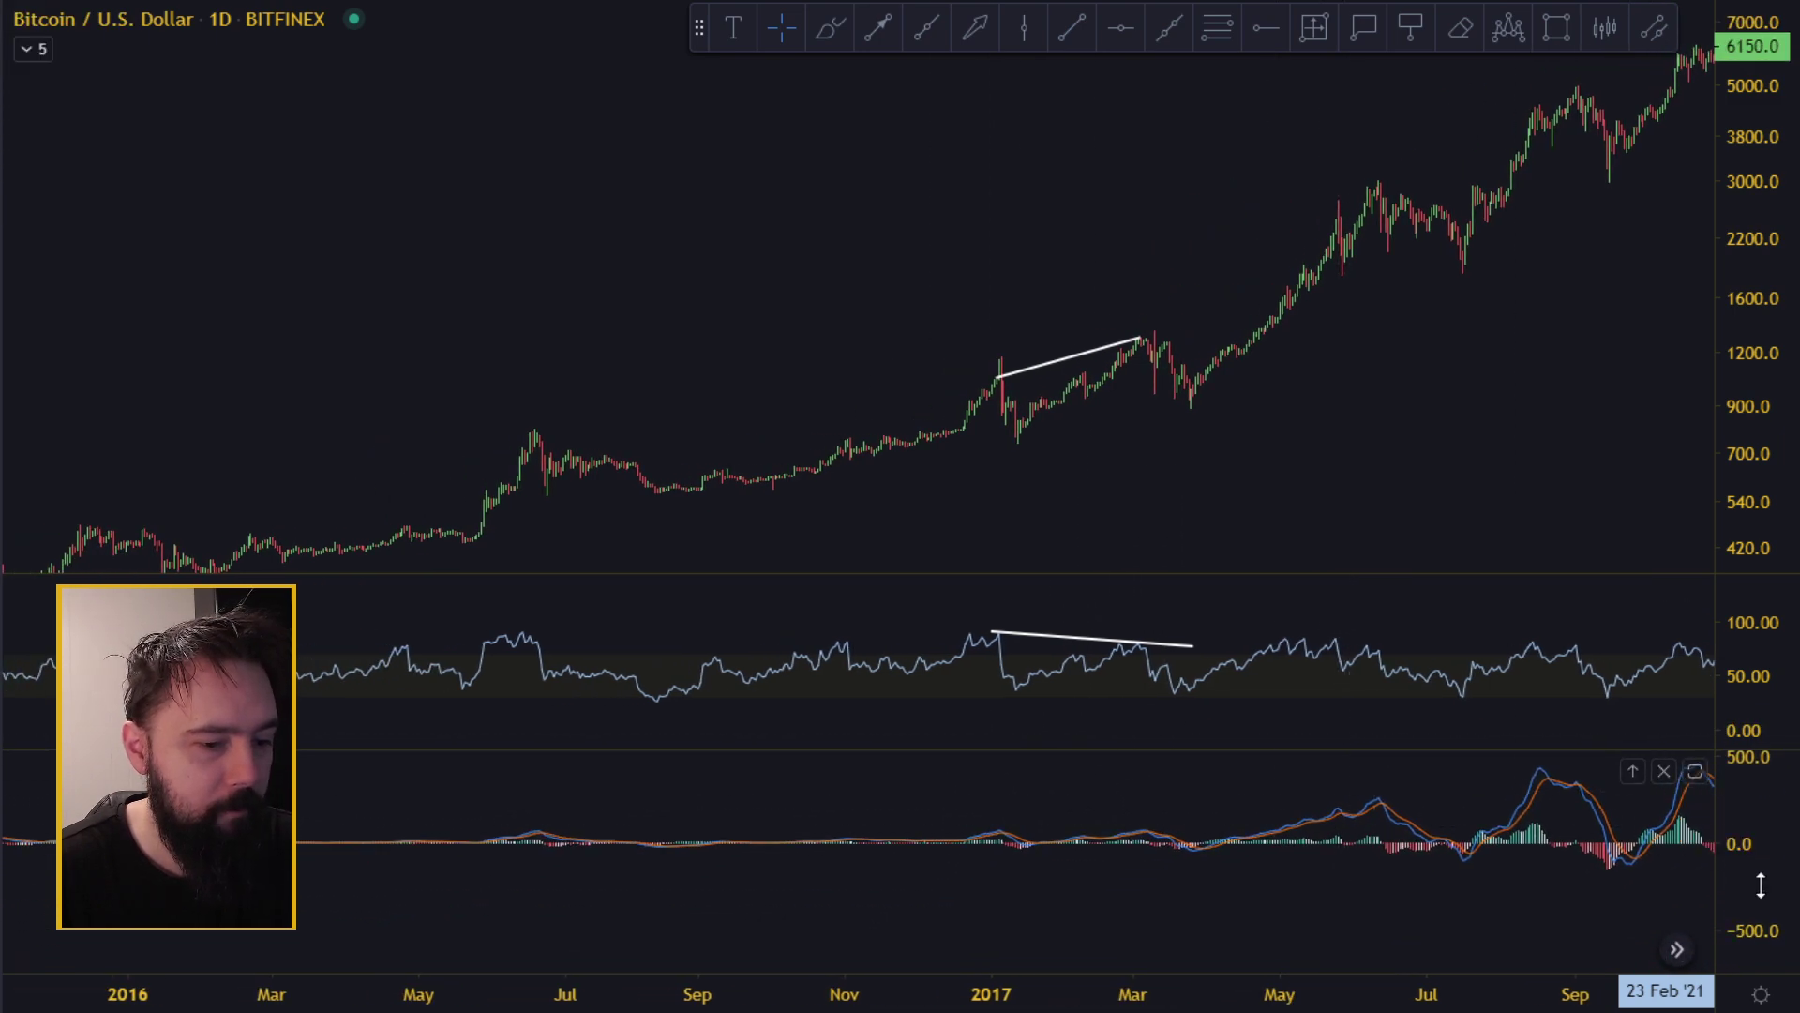
drag(1761, 902, 1761, 847)
drag(1391, 853, 1385, 941)
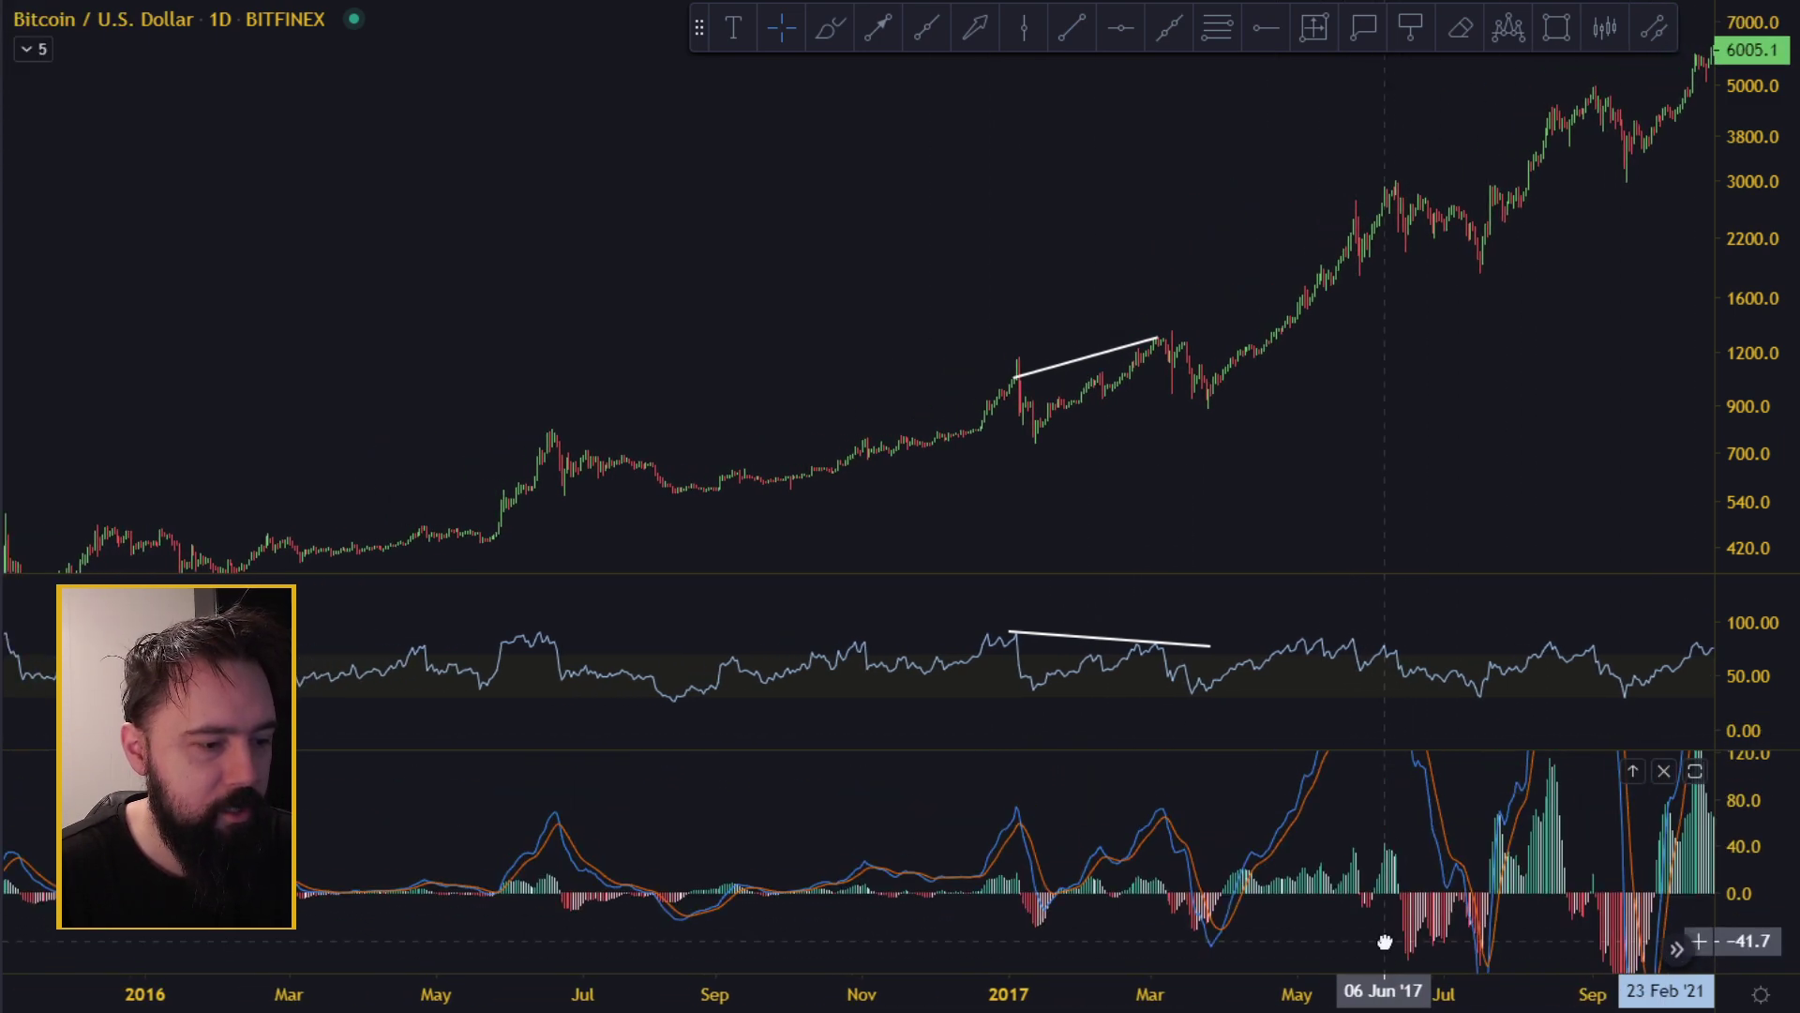
scroll(1218, 872, up, 2)
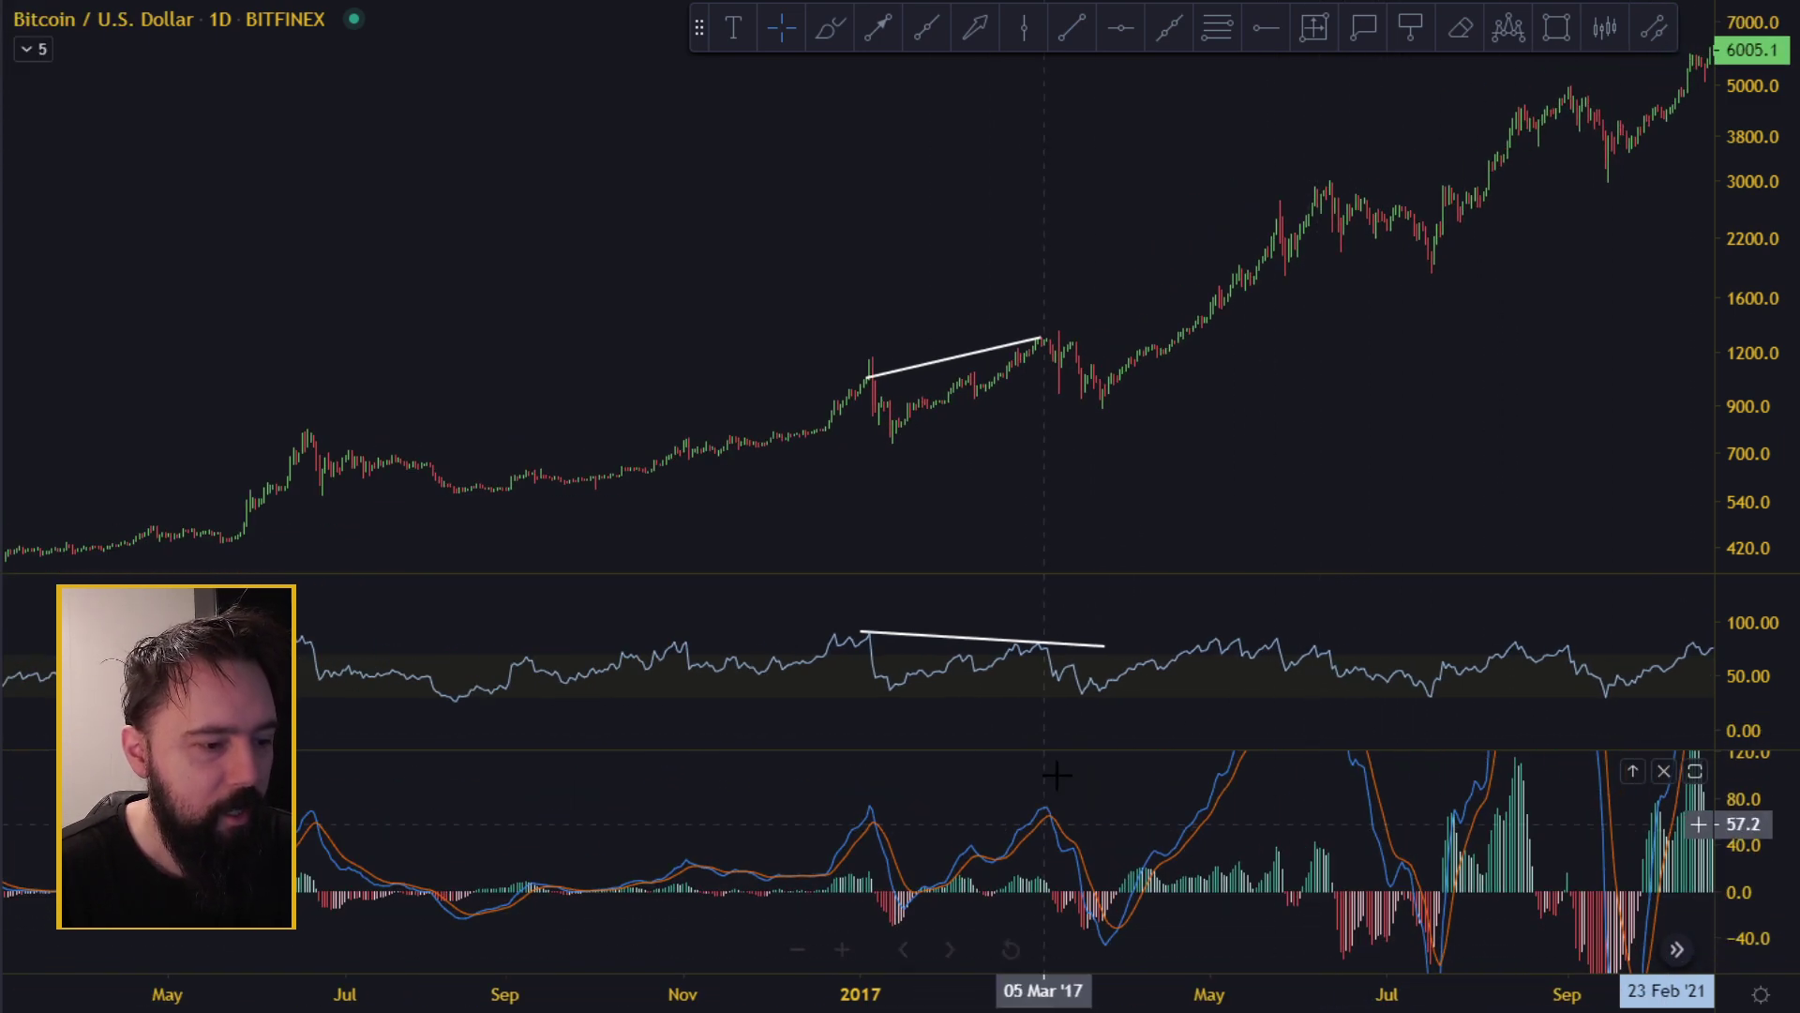
Mark the MACD crossover with a vertical line at 7 March 2017 and draw an arrow marker below price from 8 March (973.5) down to 808.0.
click(1029, 30)
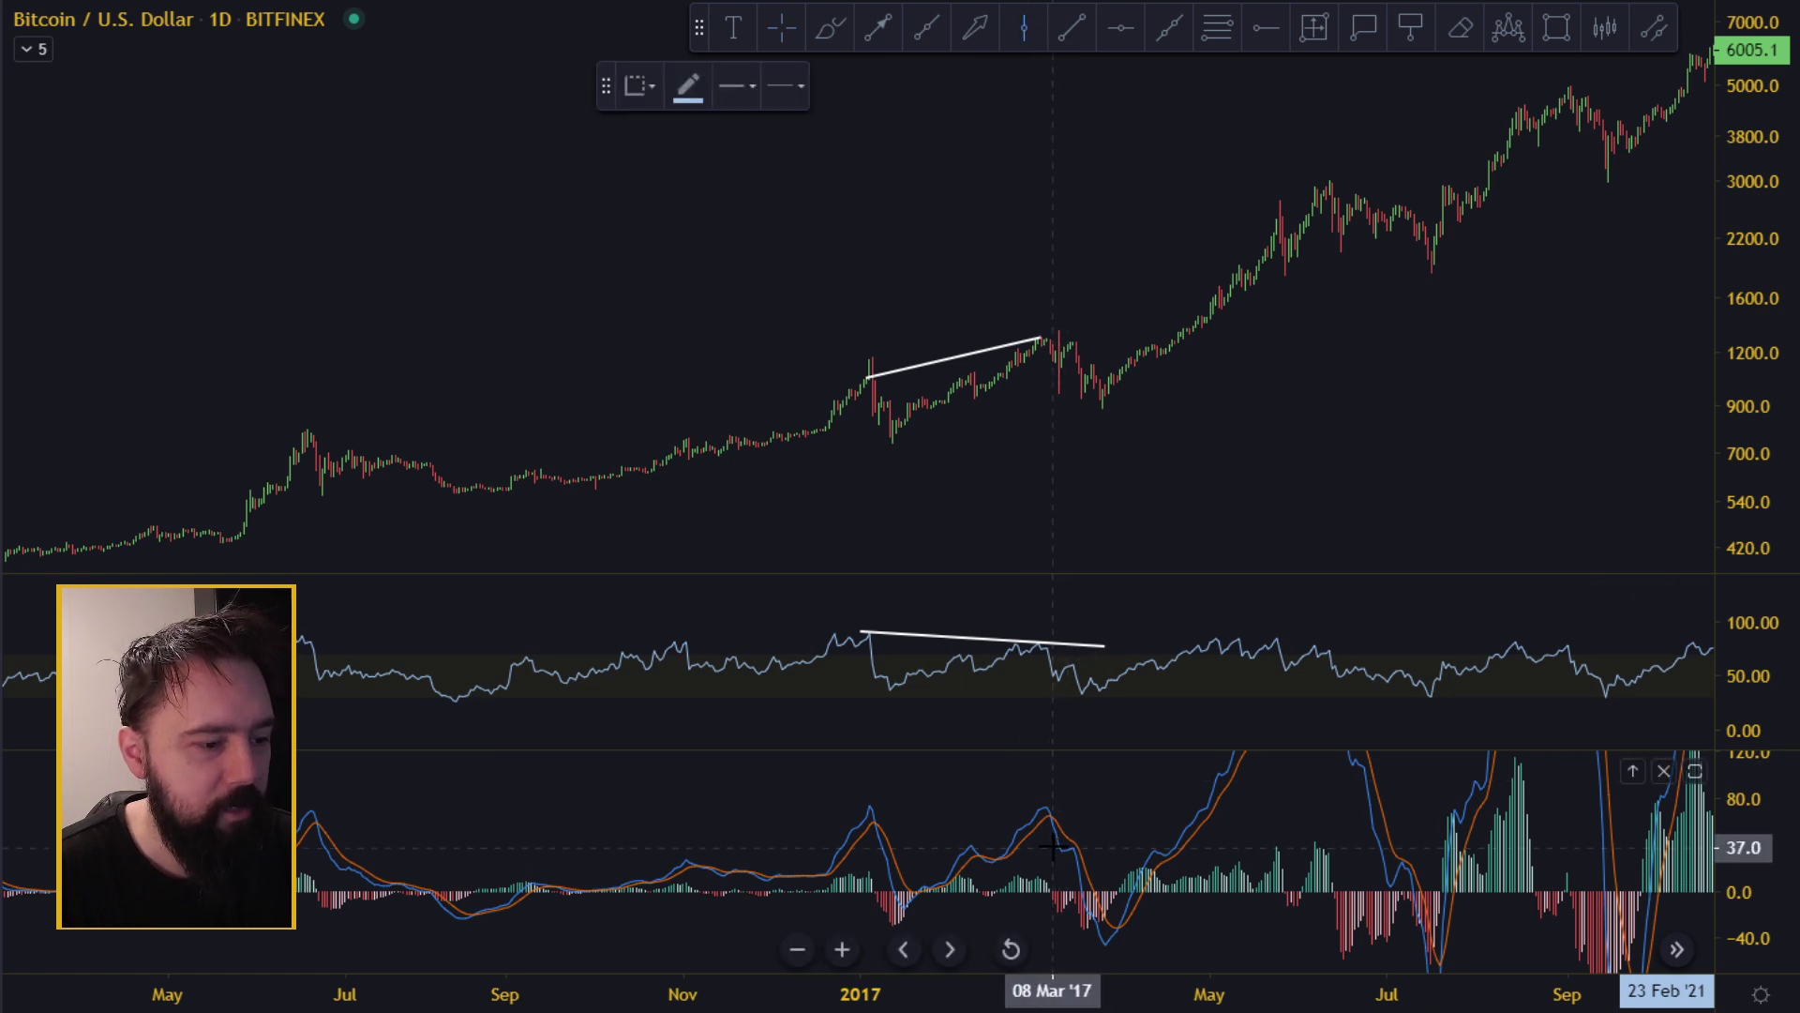
click(1049, 841)
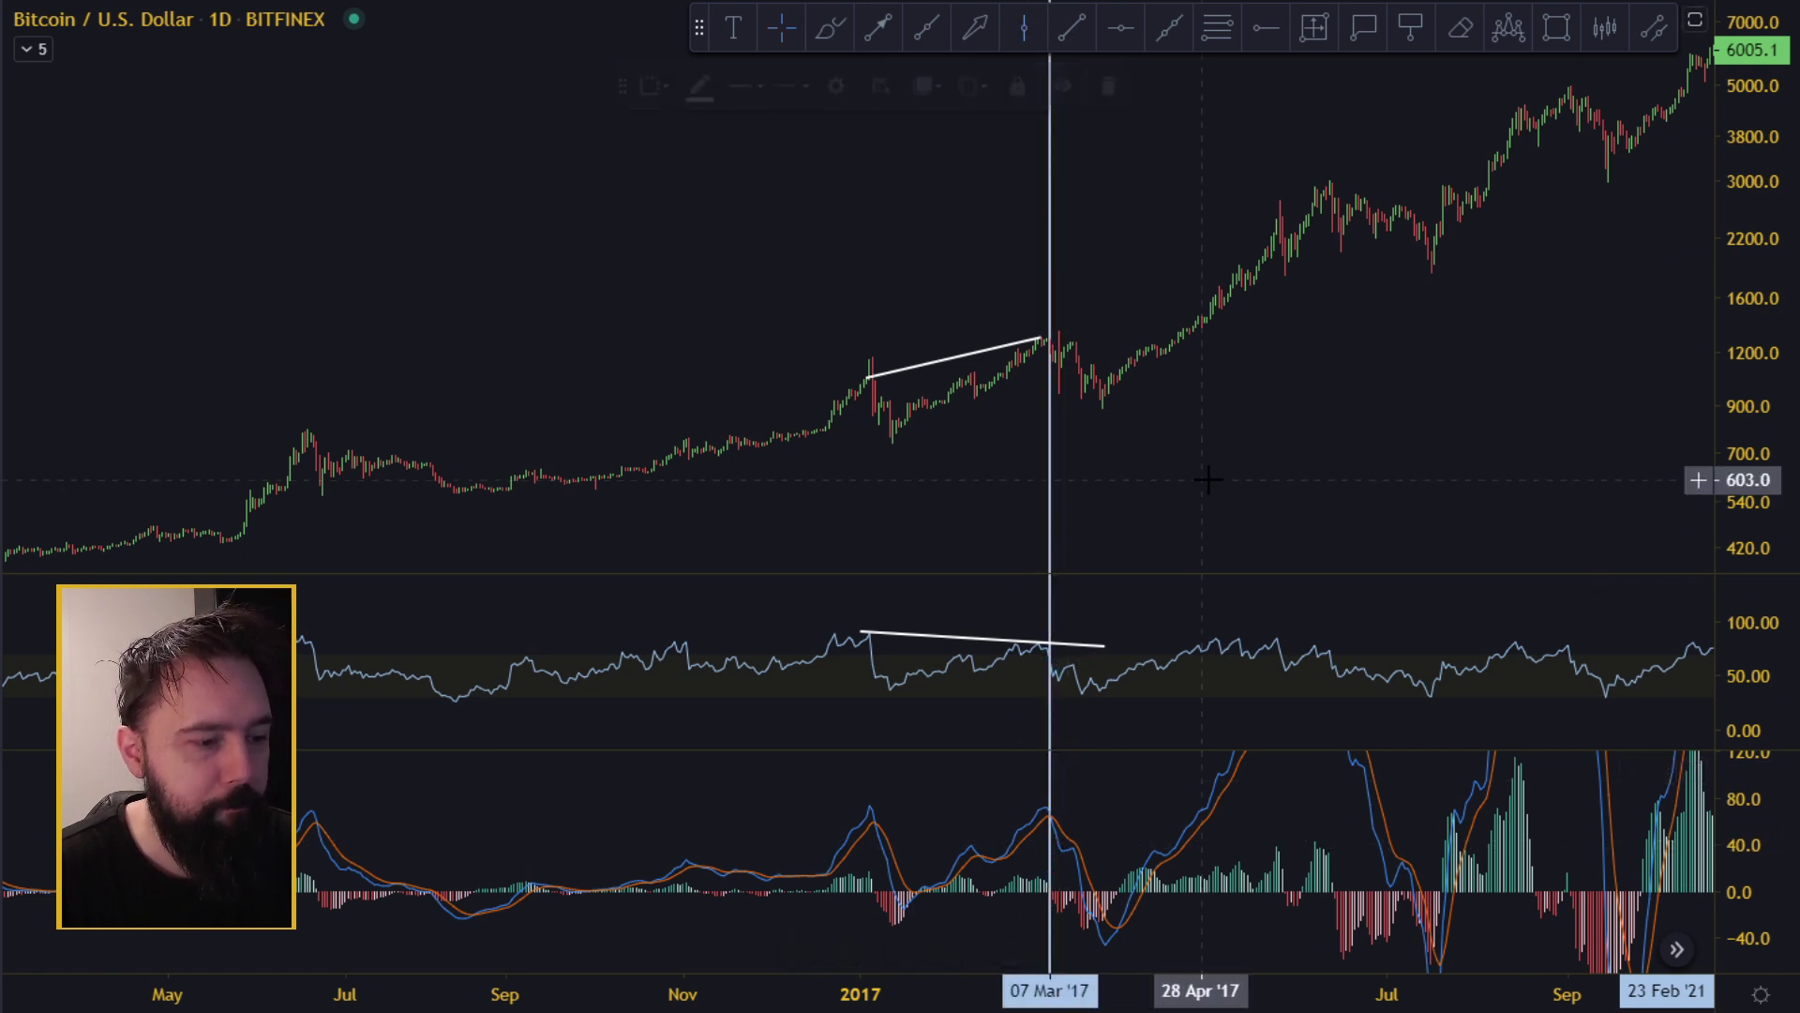
scroll(1206, 479, up, 1)
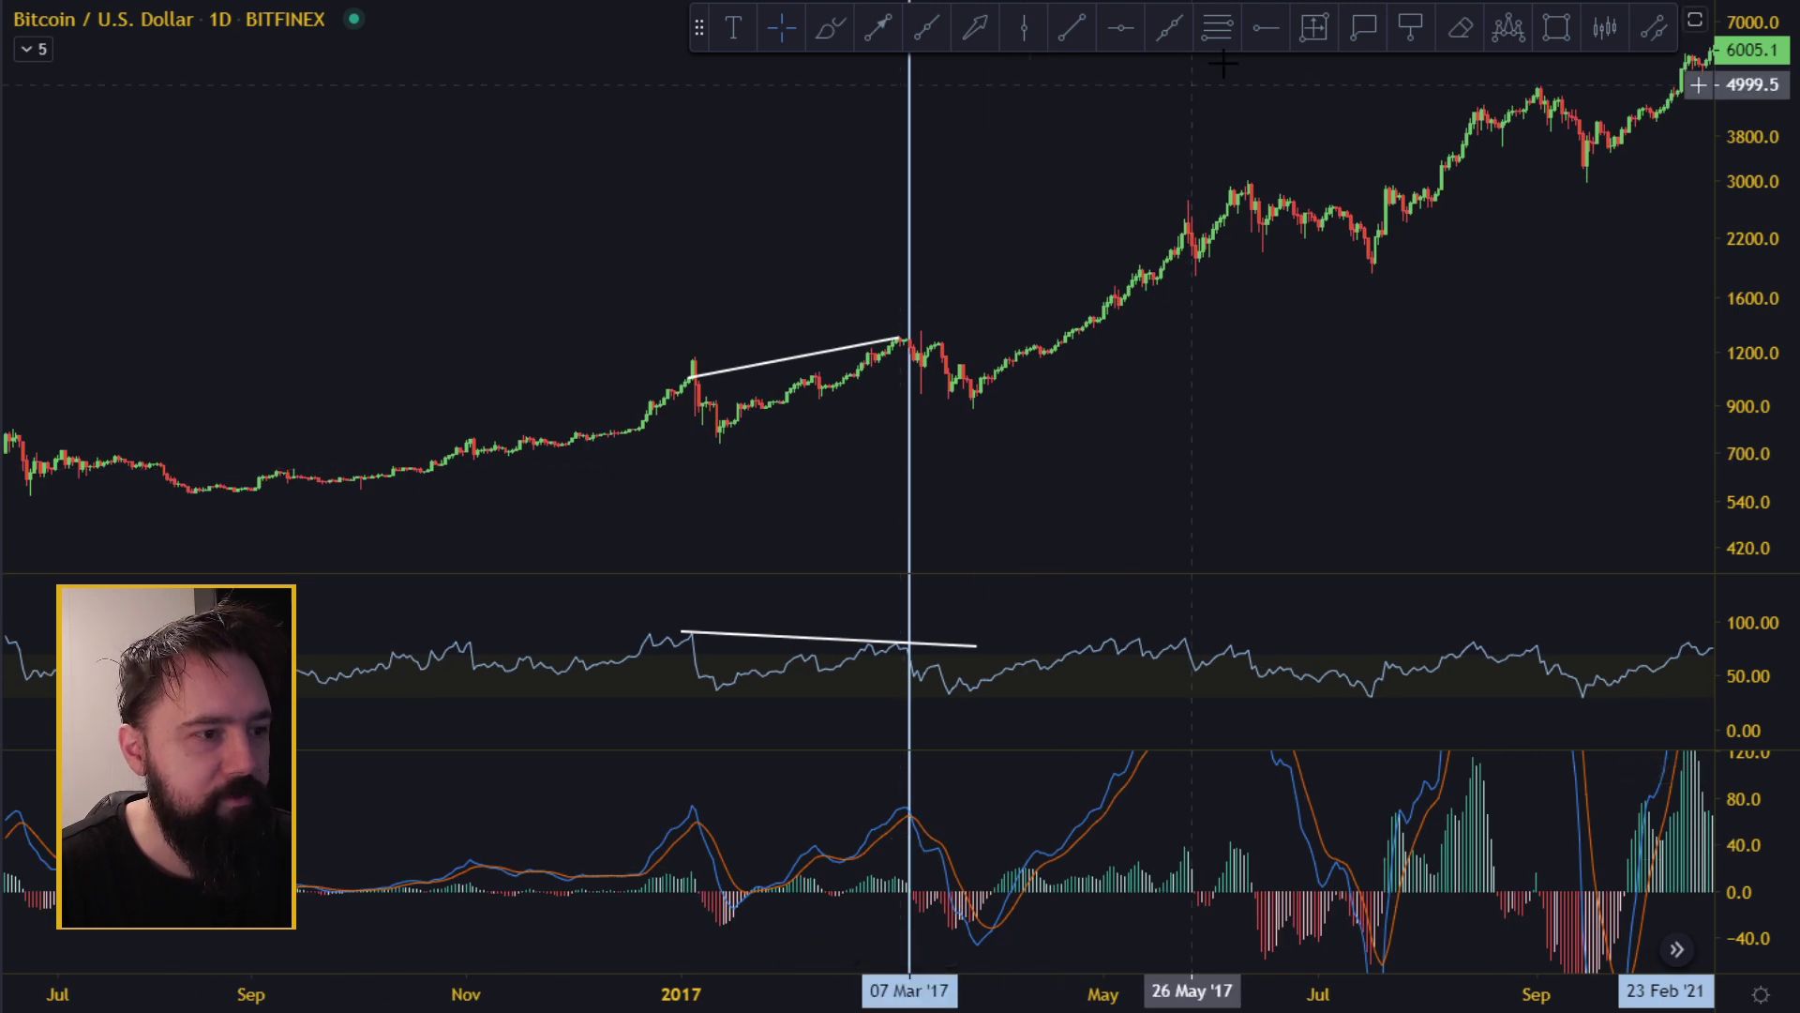
click(975, 28)
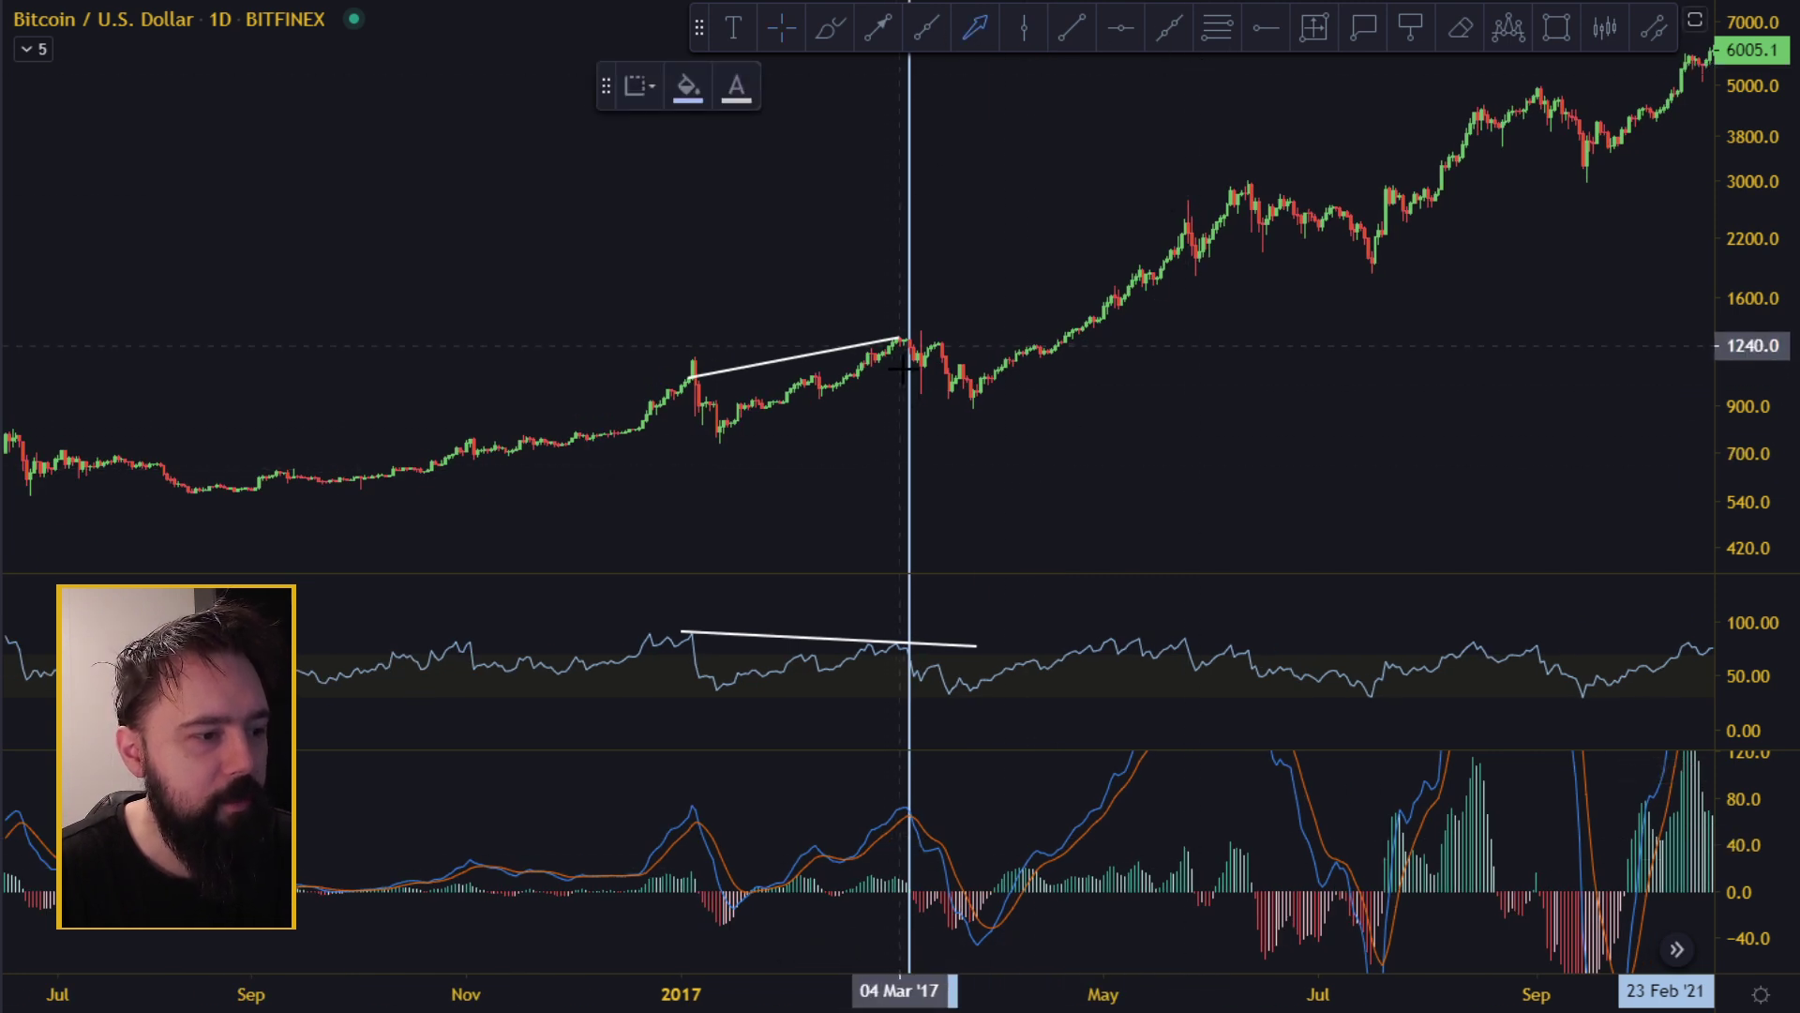
drag(909, 354, 952, 403)
key(Escape)
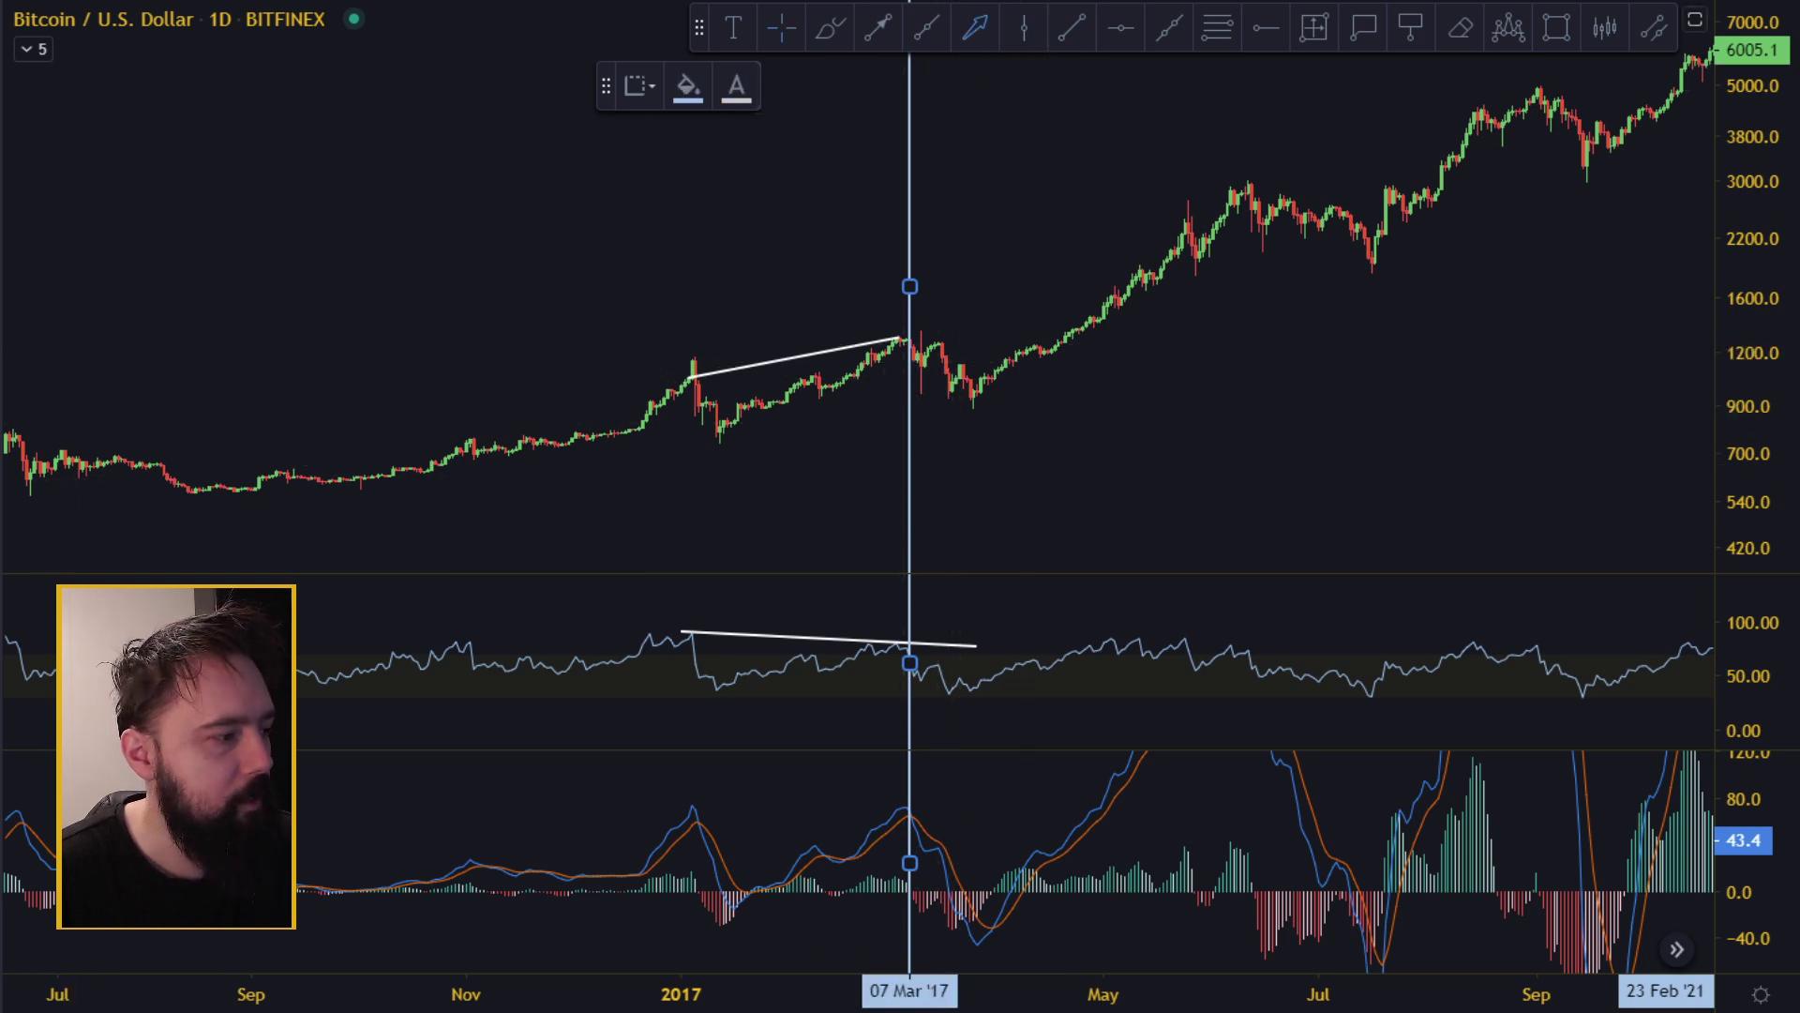
drag(914, 389, 962, 424)
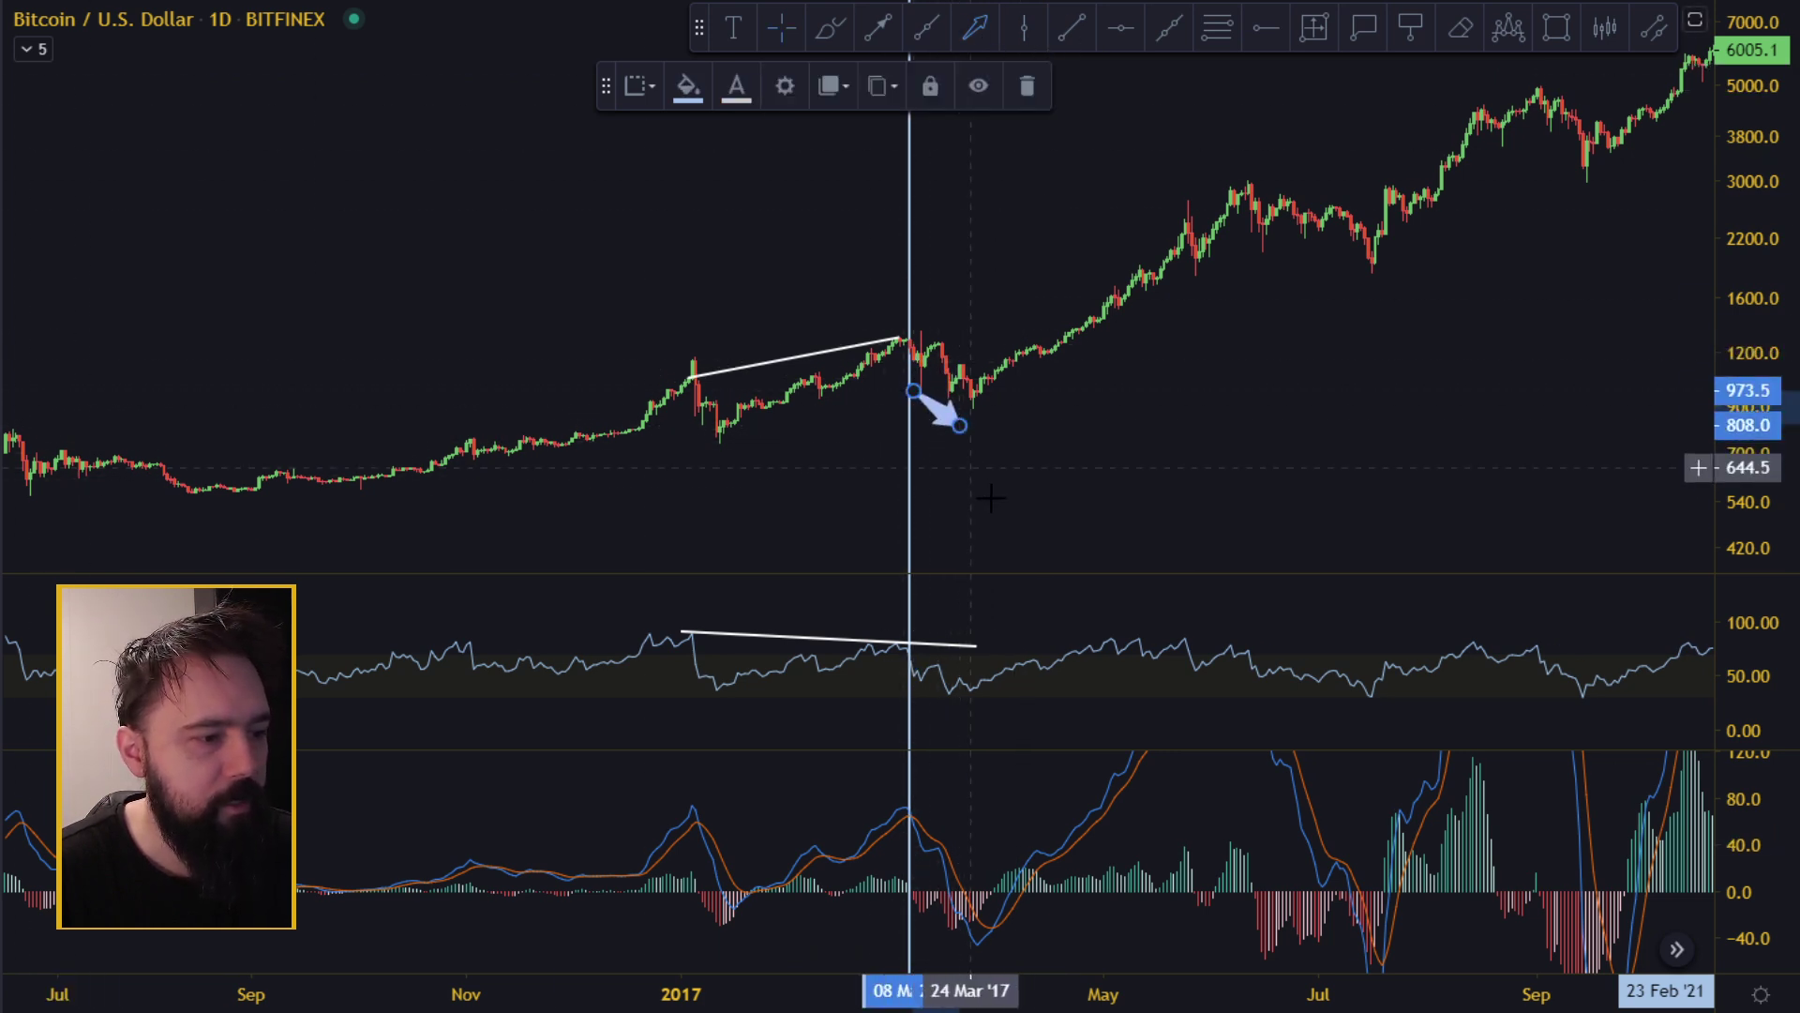
drag(988, 494, 1011, 494)
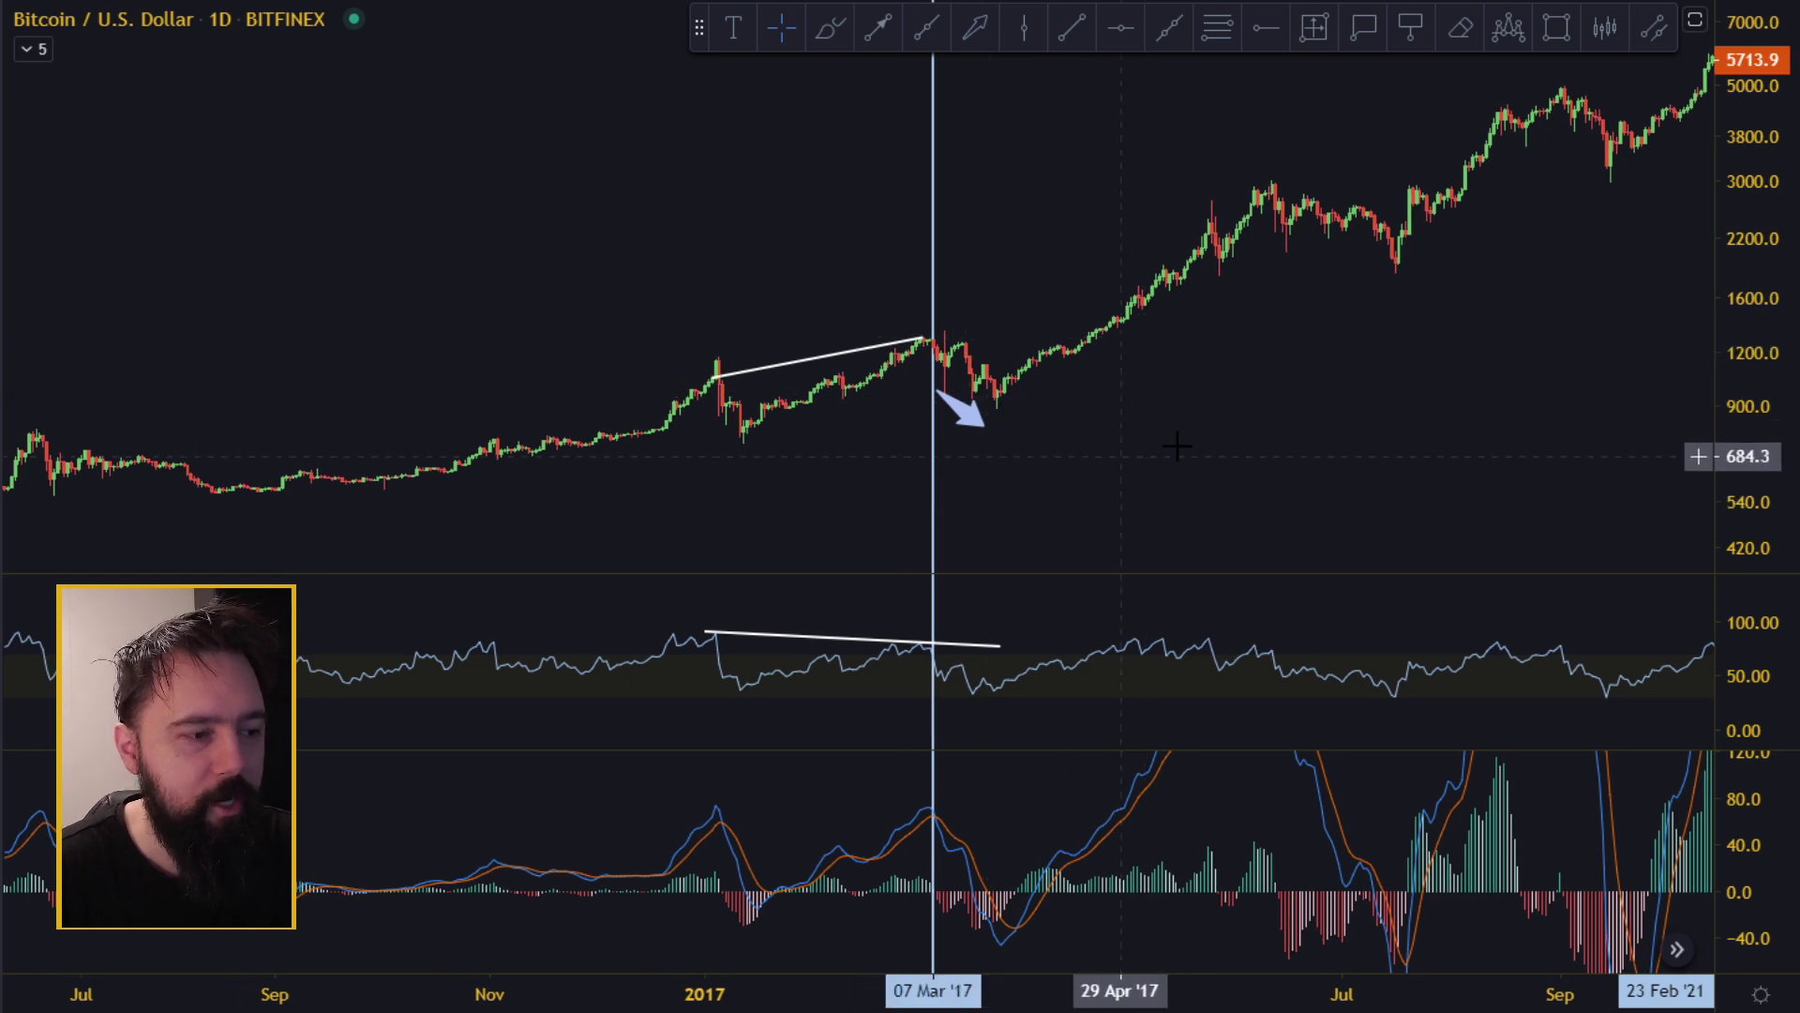
Measure the March 2017 price decline with a date and price range from 26 March (1295.8) down to the swing low's level.
scroll(1173, 441, up, 2)
click(1313, 28)
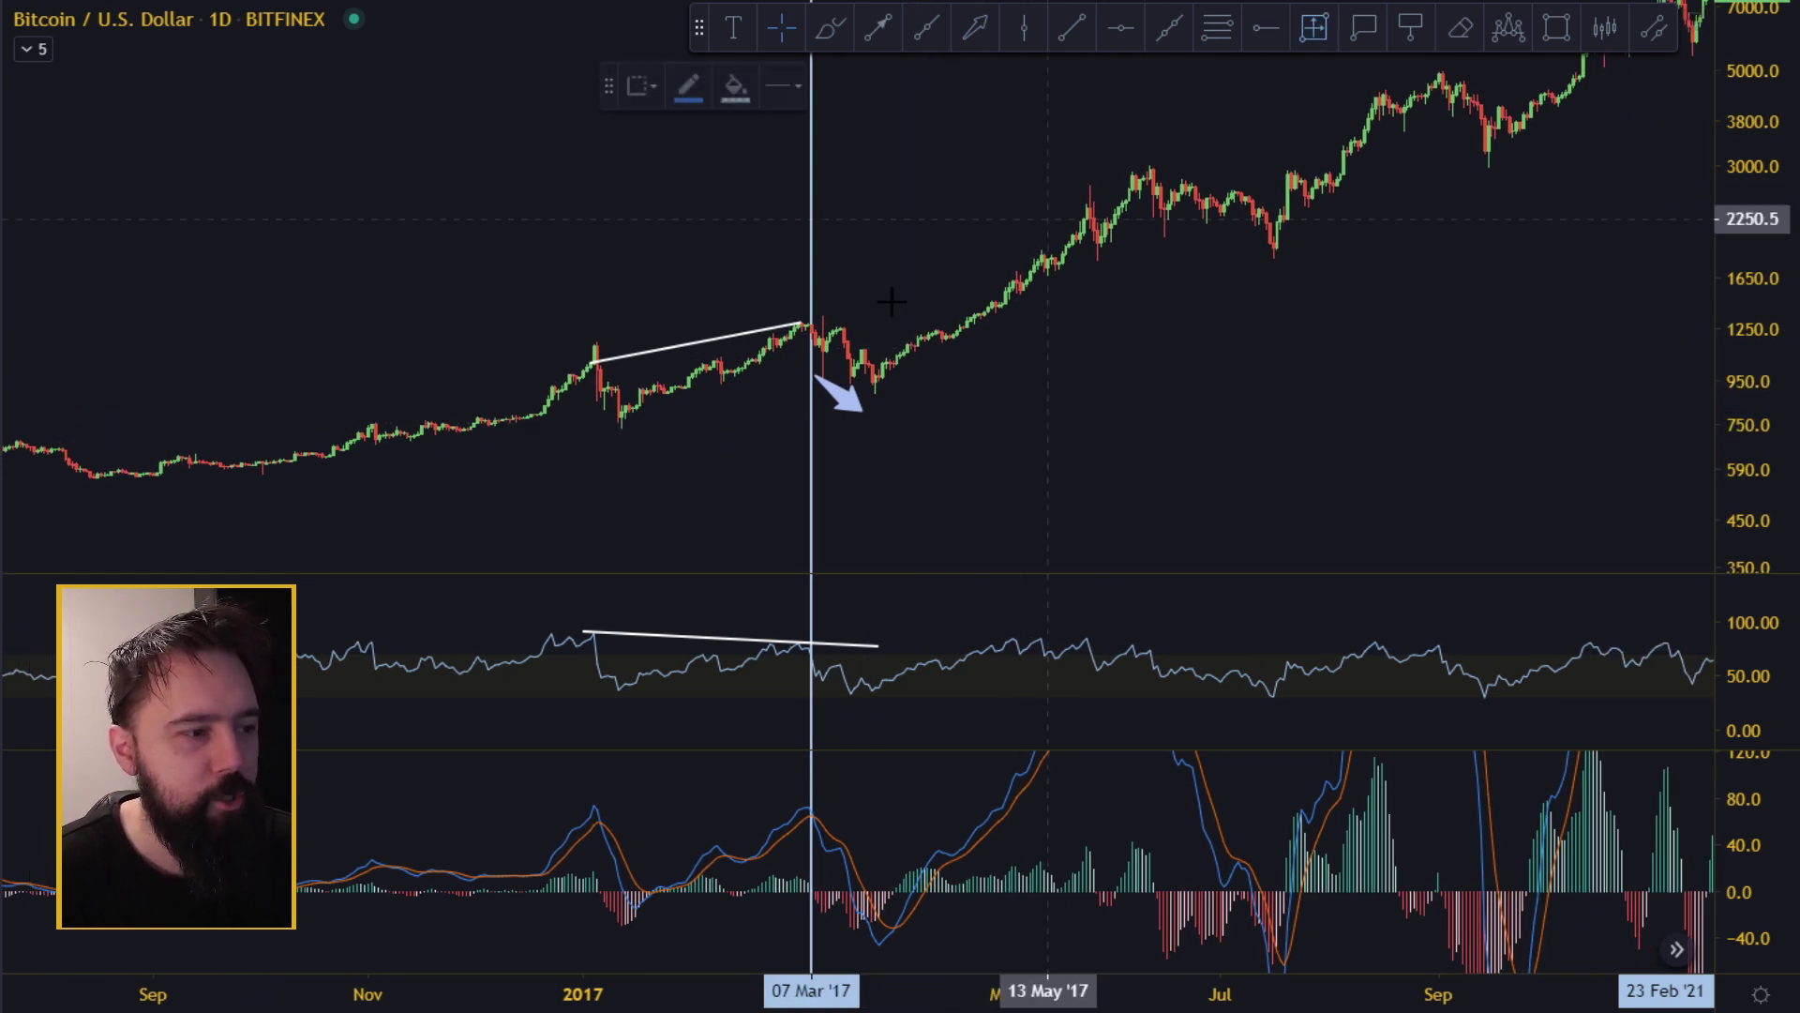
click(878, 322)
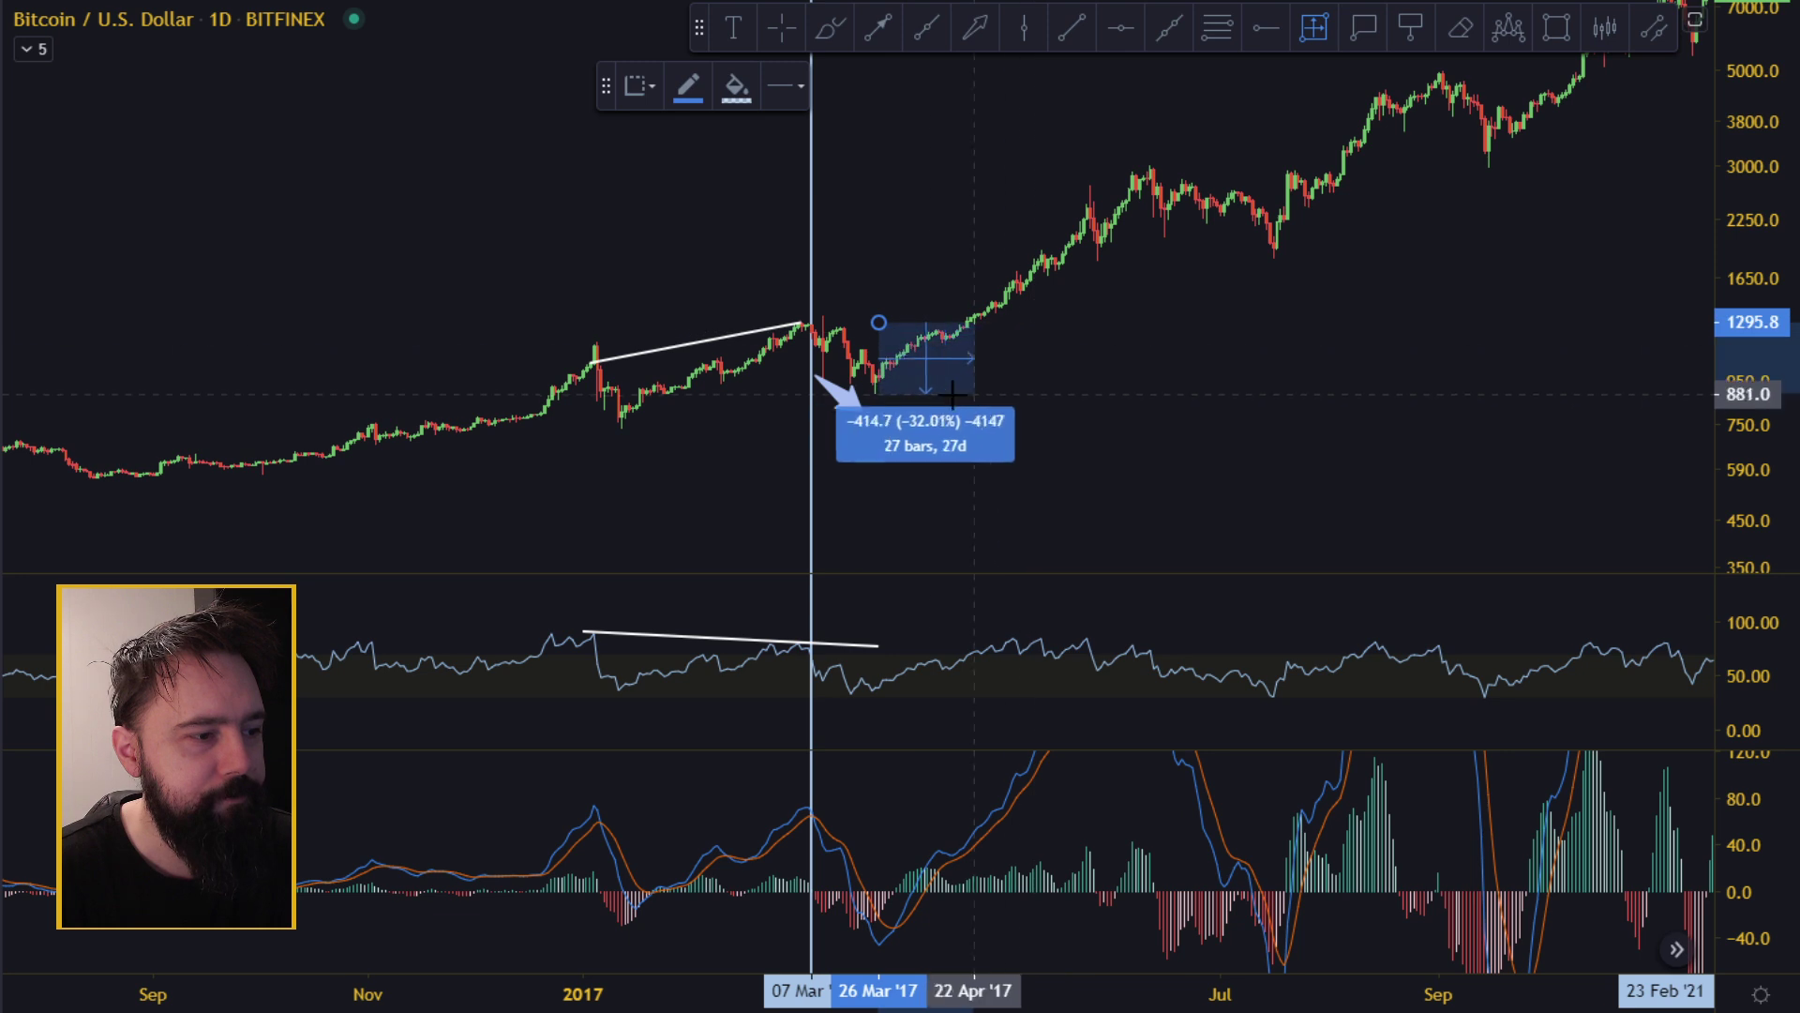
click(893, 393)
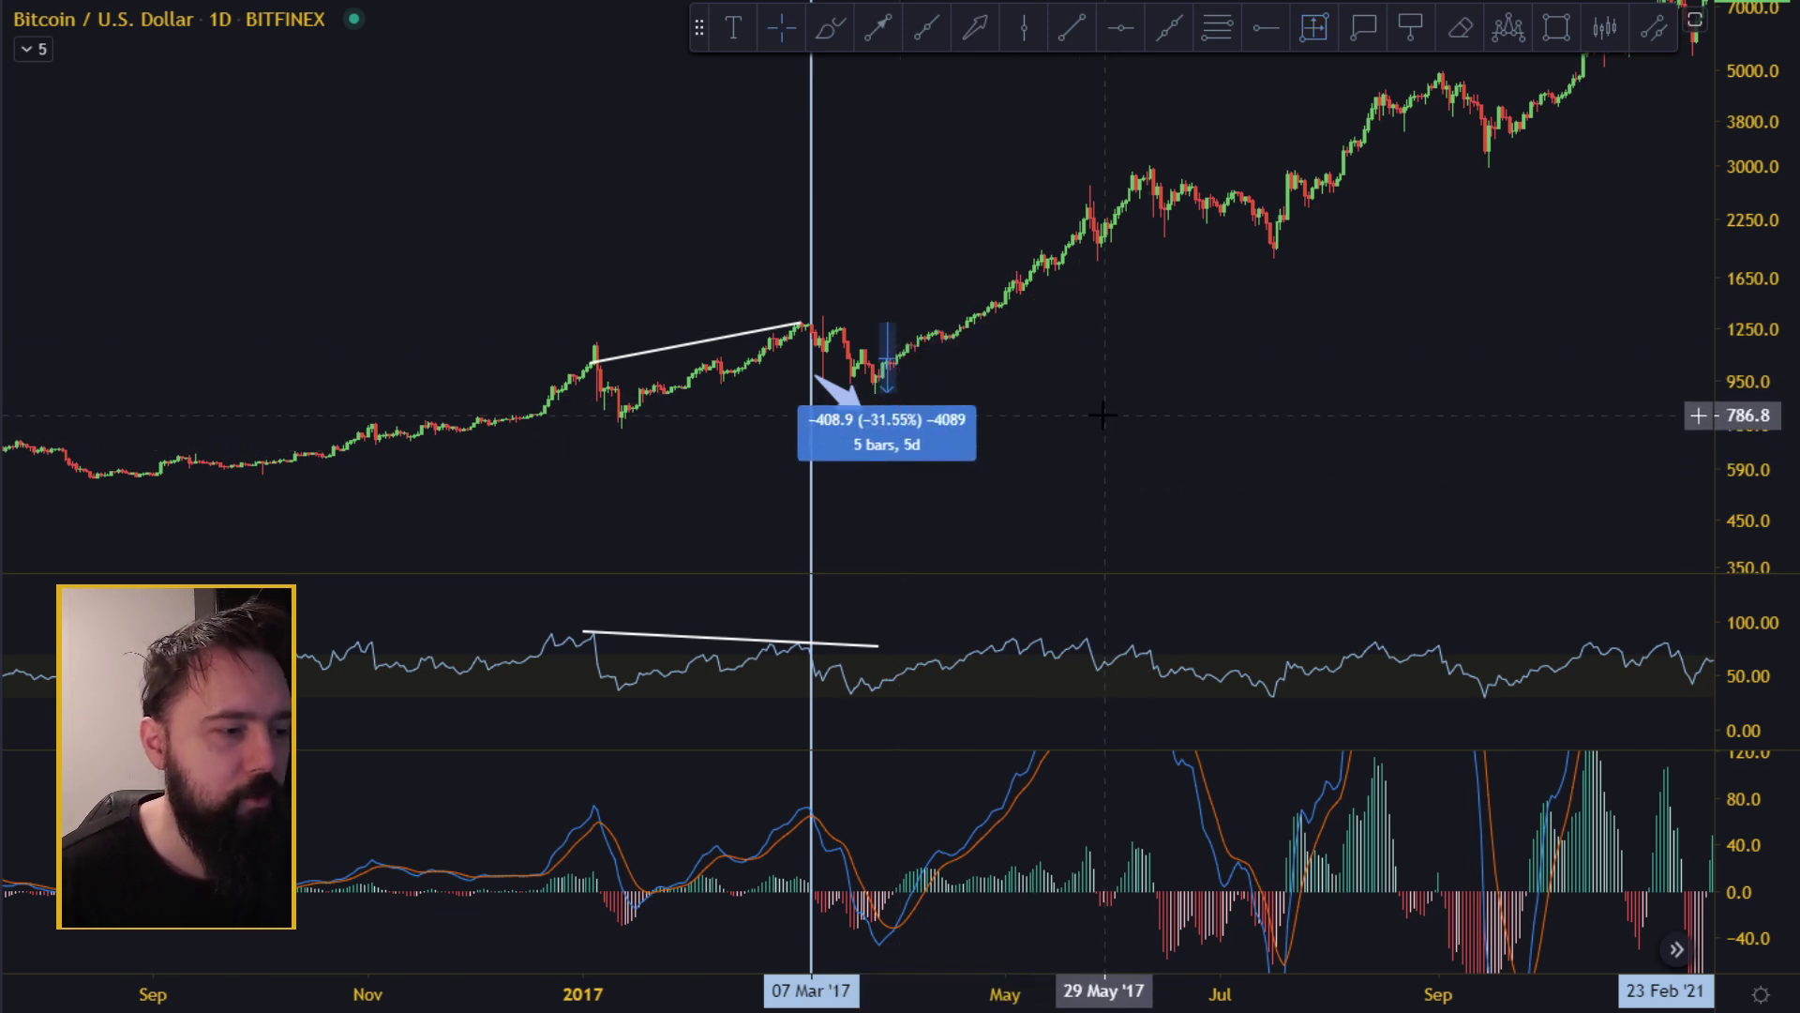
Draw trend lines on price from 23 May 2017 (2421.4) over the June peak and on RSI from 23 May (87.41) to 15 June (71.26).
scroll(1125, 419, up, 3)
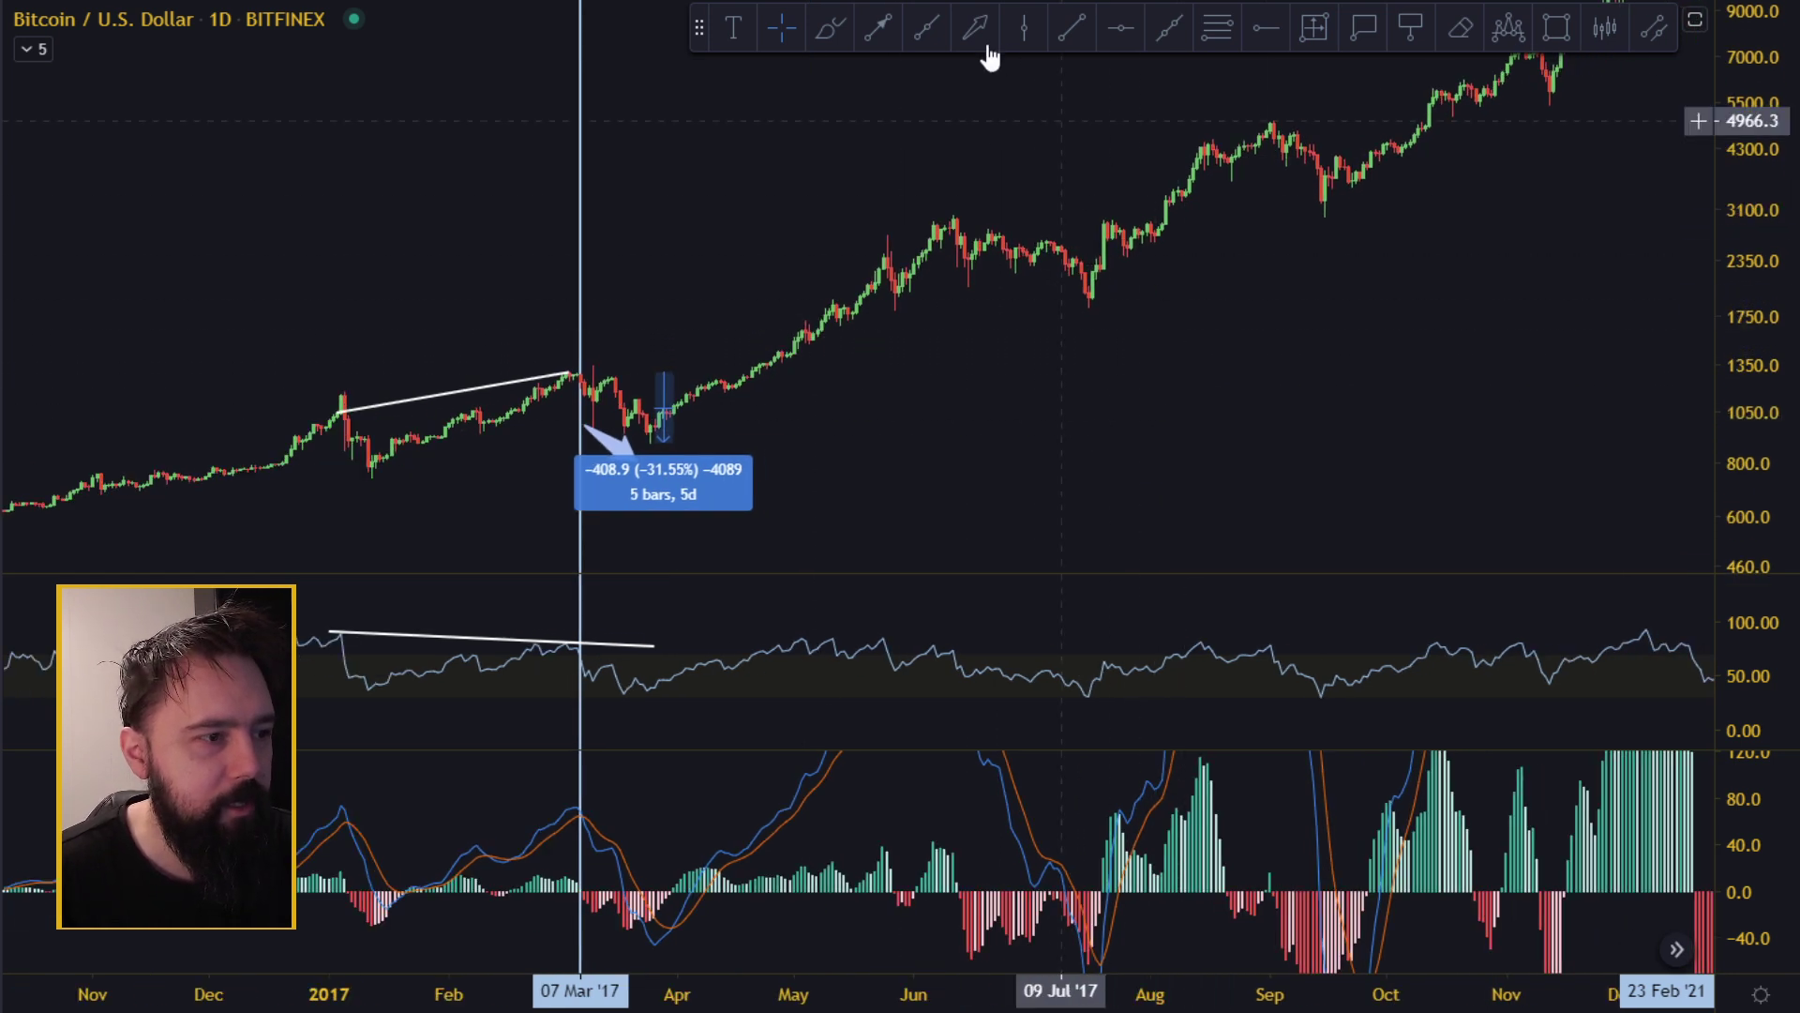
click(1071, 31)
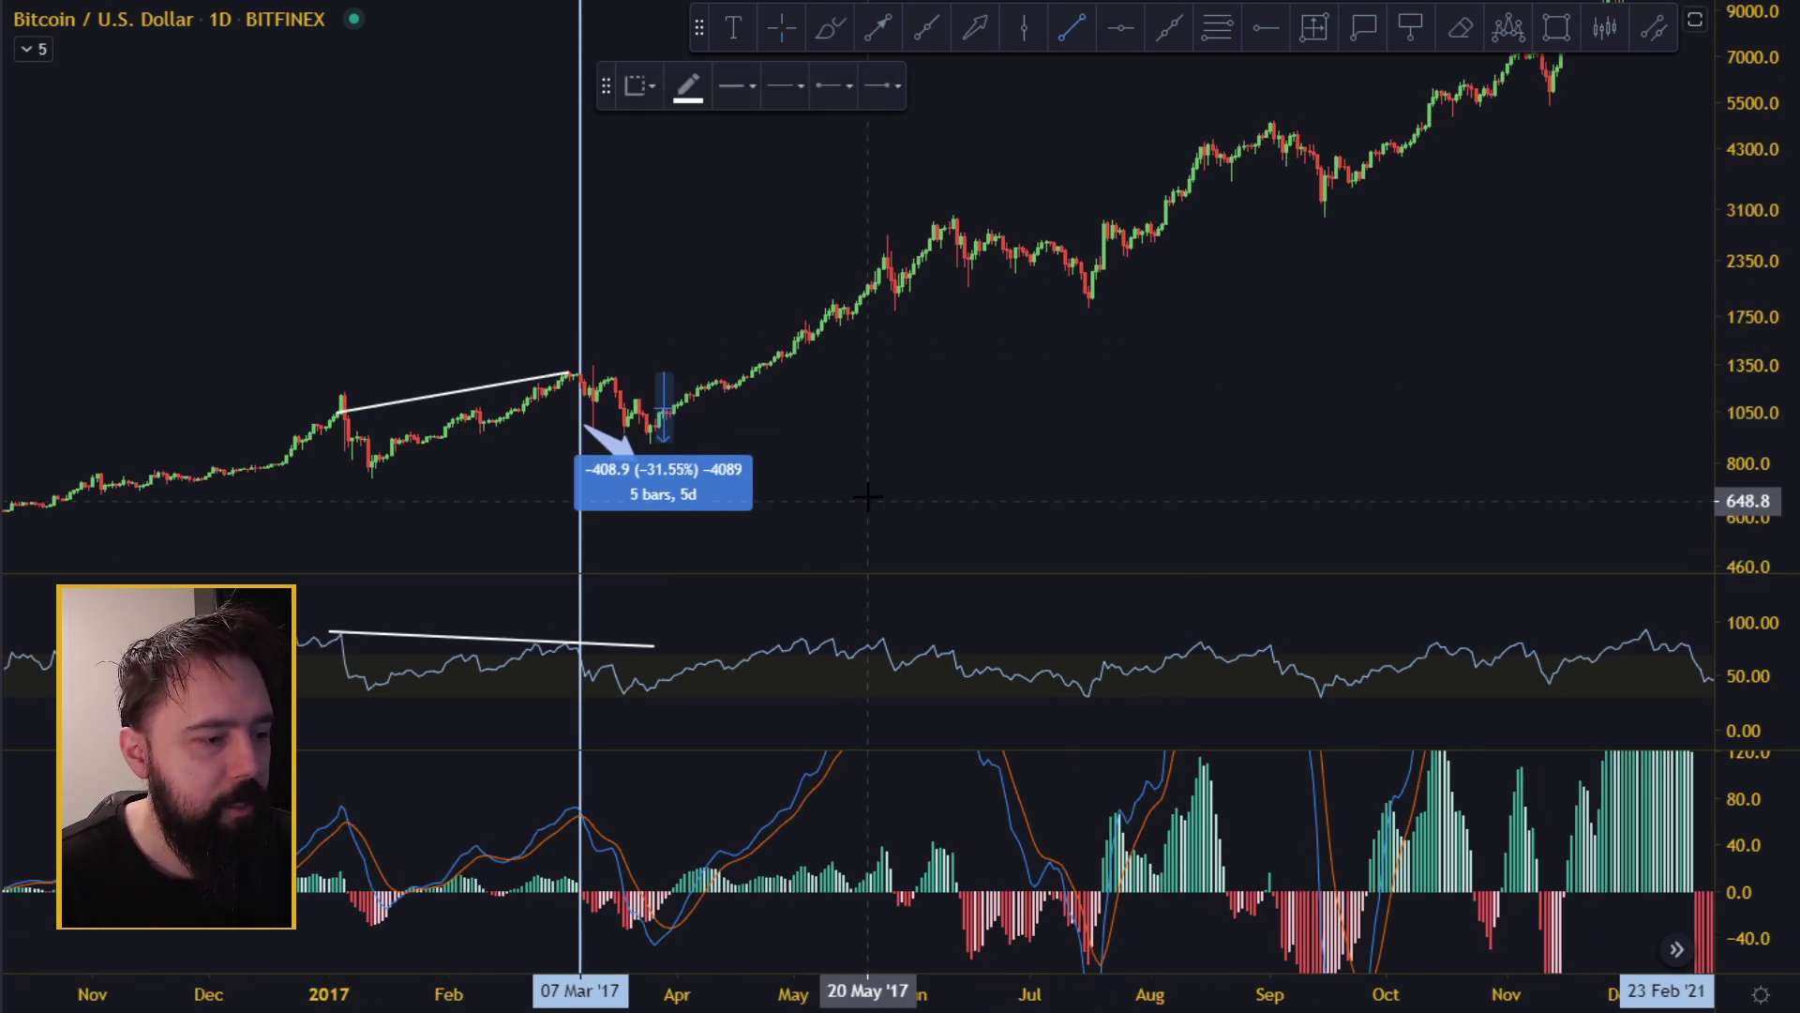
click(879, 255)
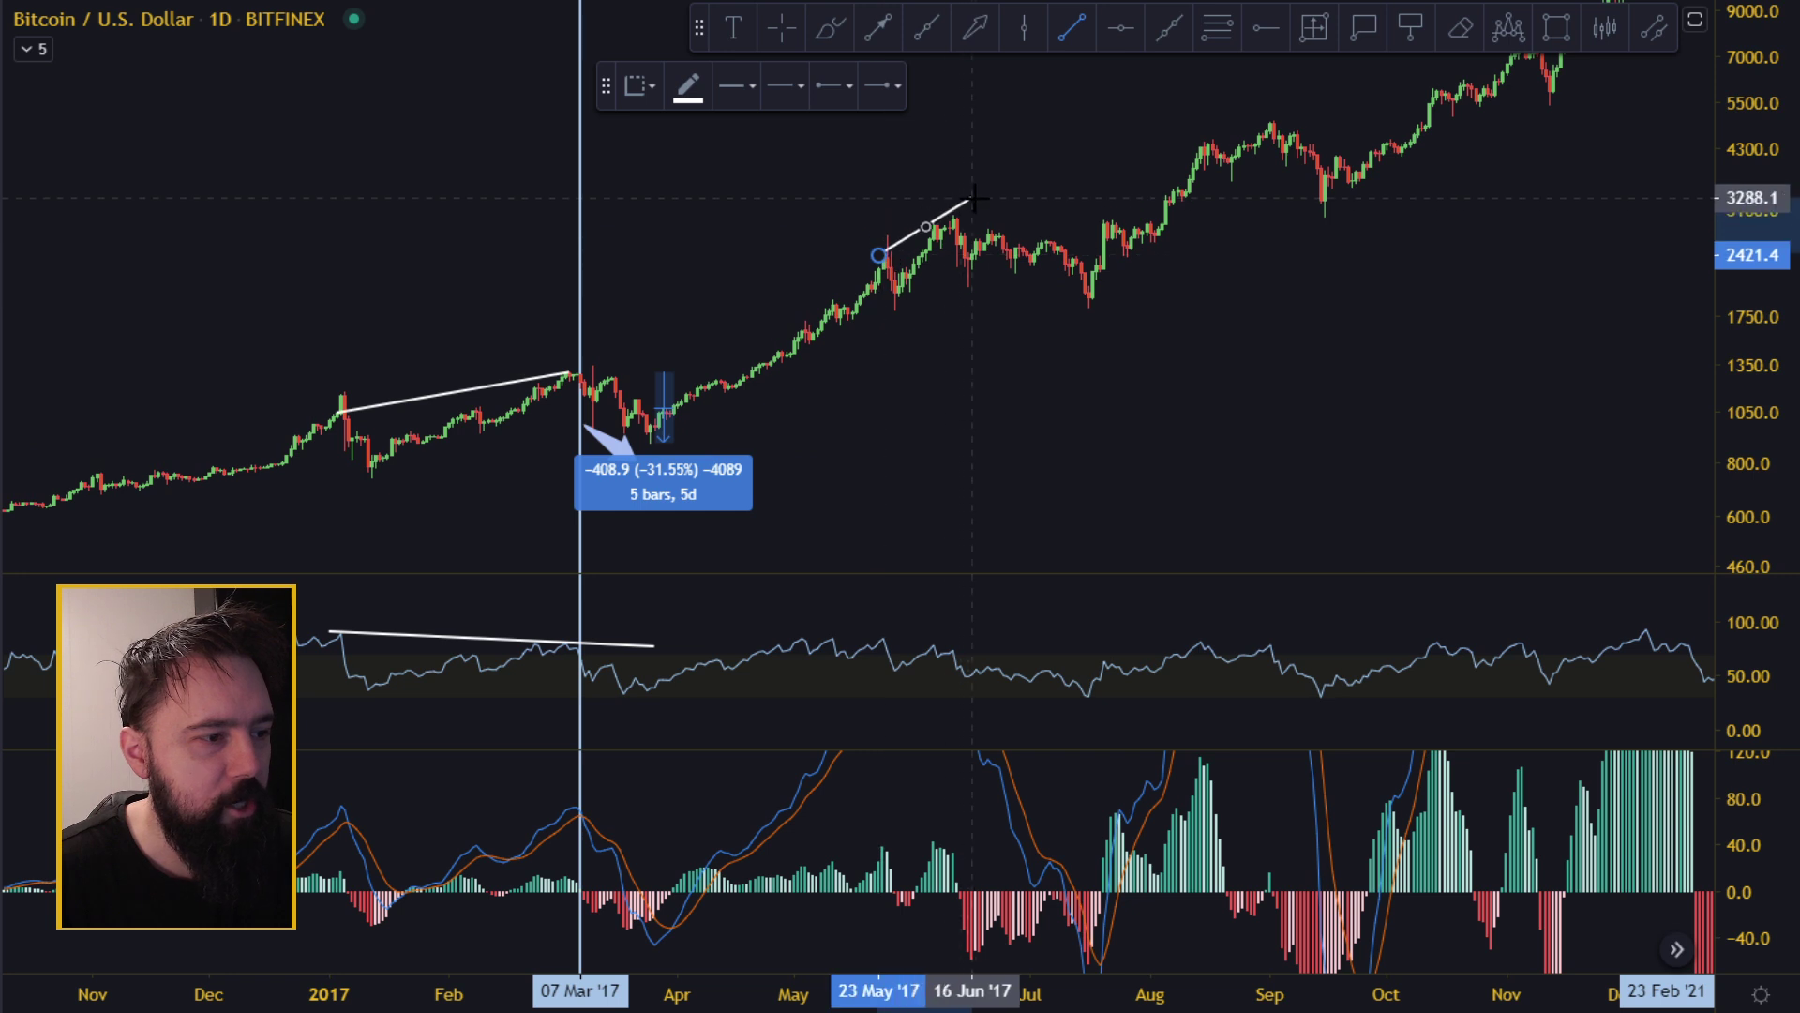
click(979, 207)
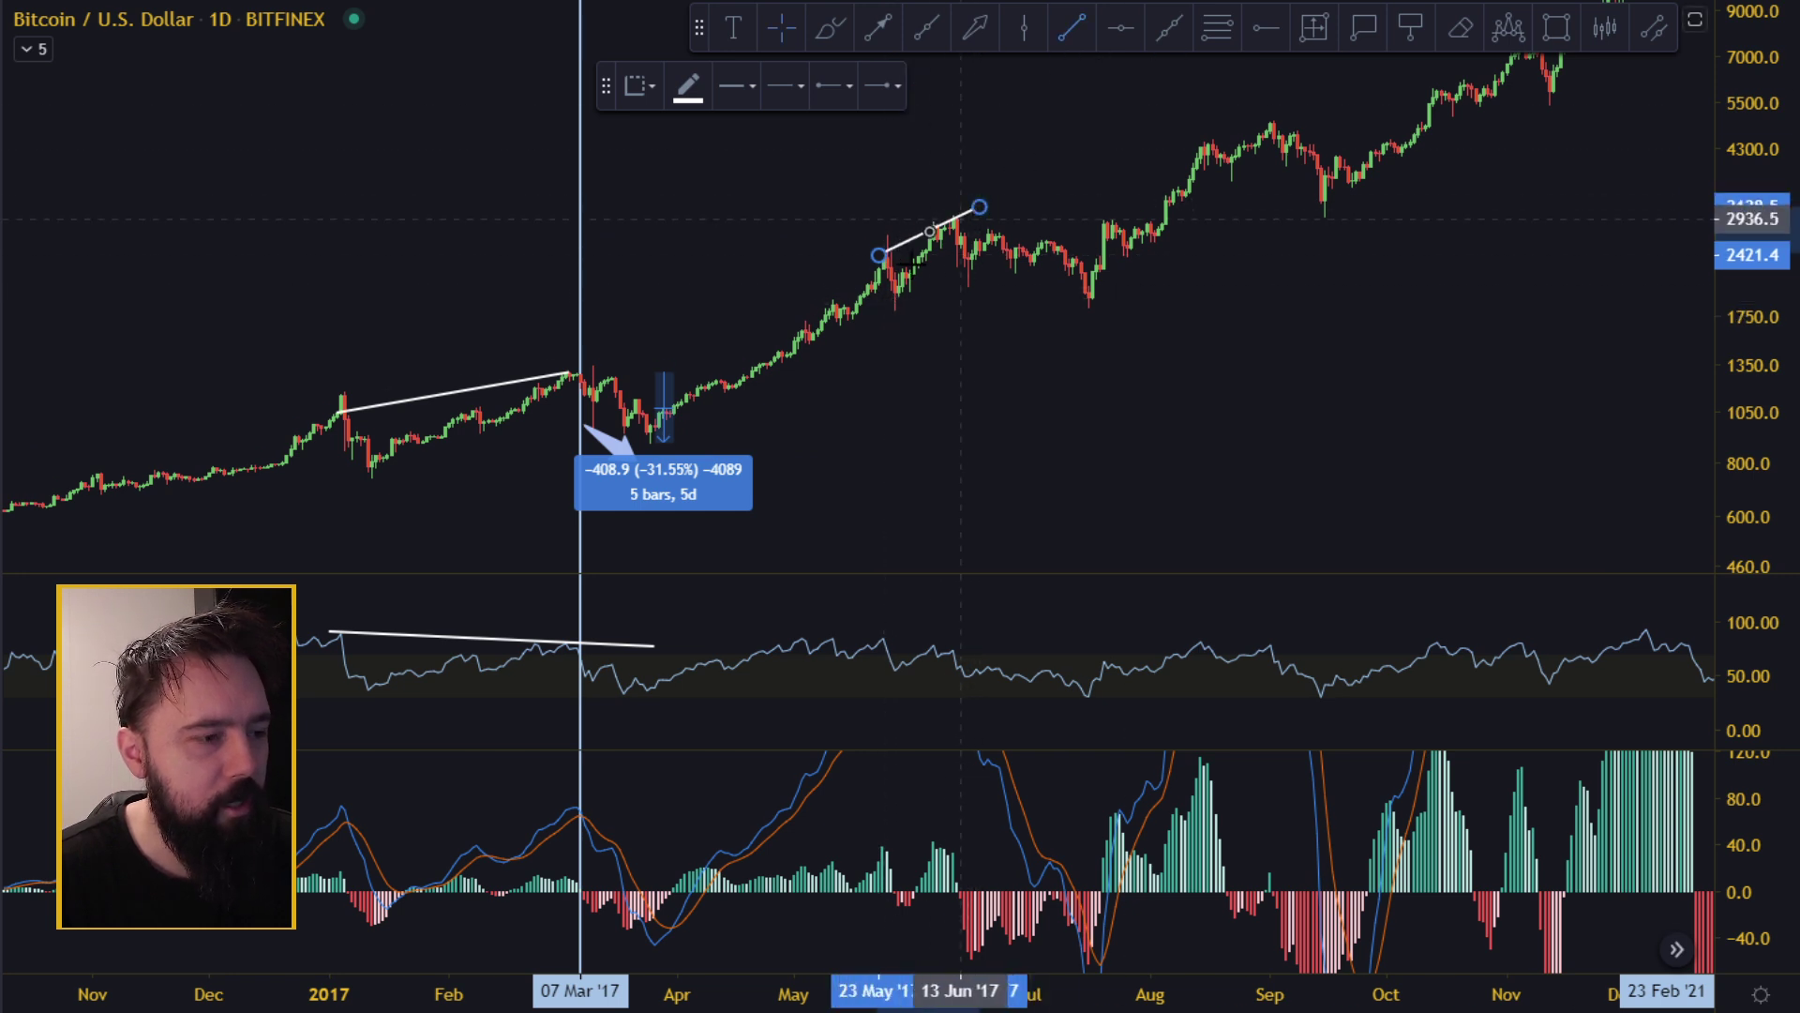
click(879, 635)
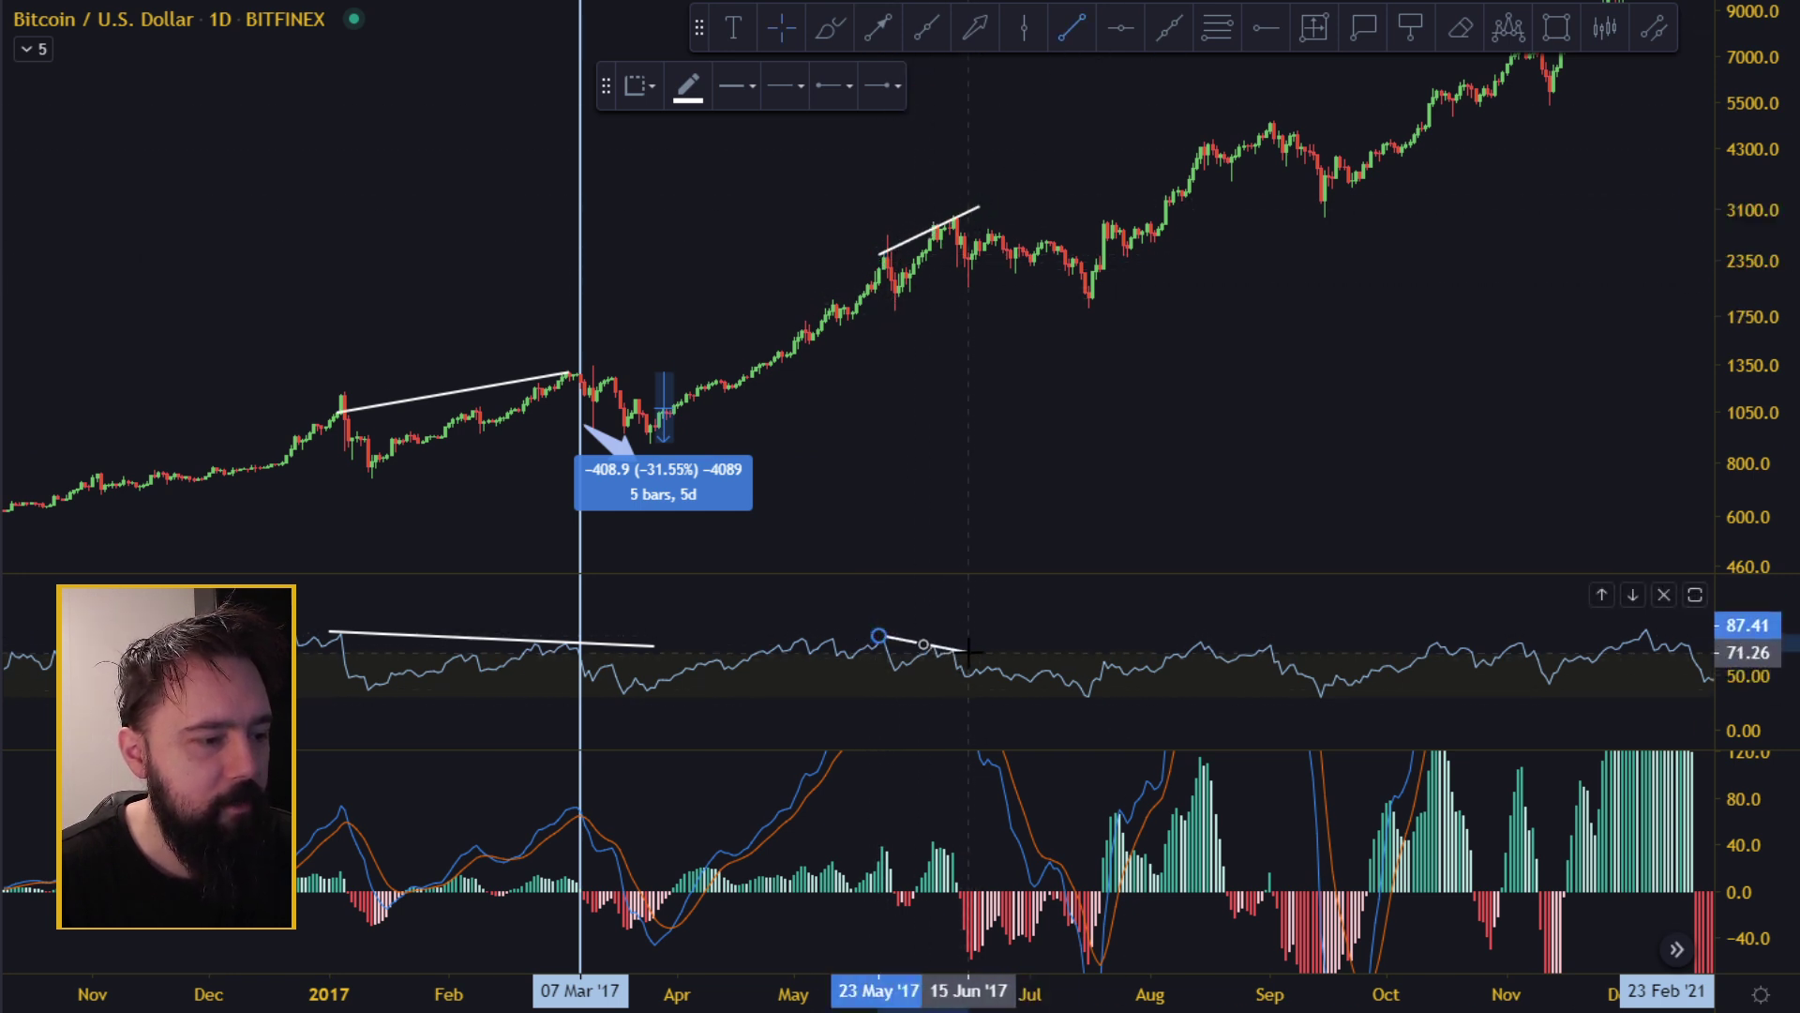
click(967, 650)
Compress the MACD value axis to show the June 2017 peak and mark its crossover with a vertical line at 12 June 2017.
click(1022, 30)
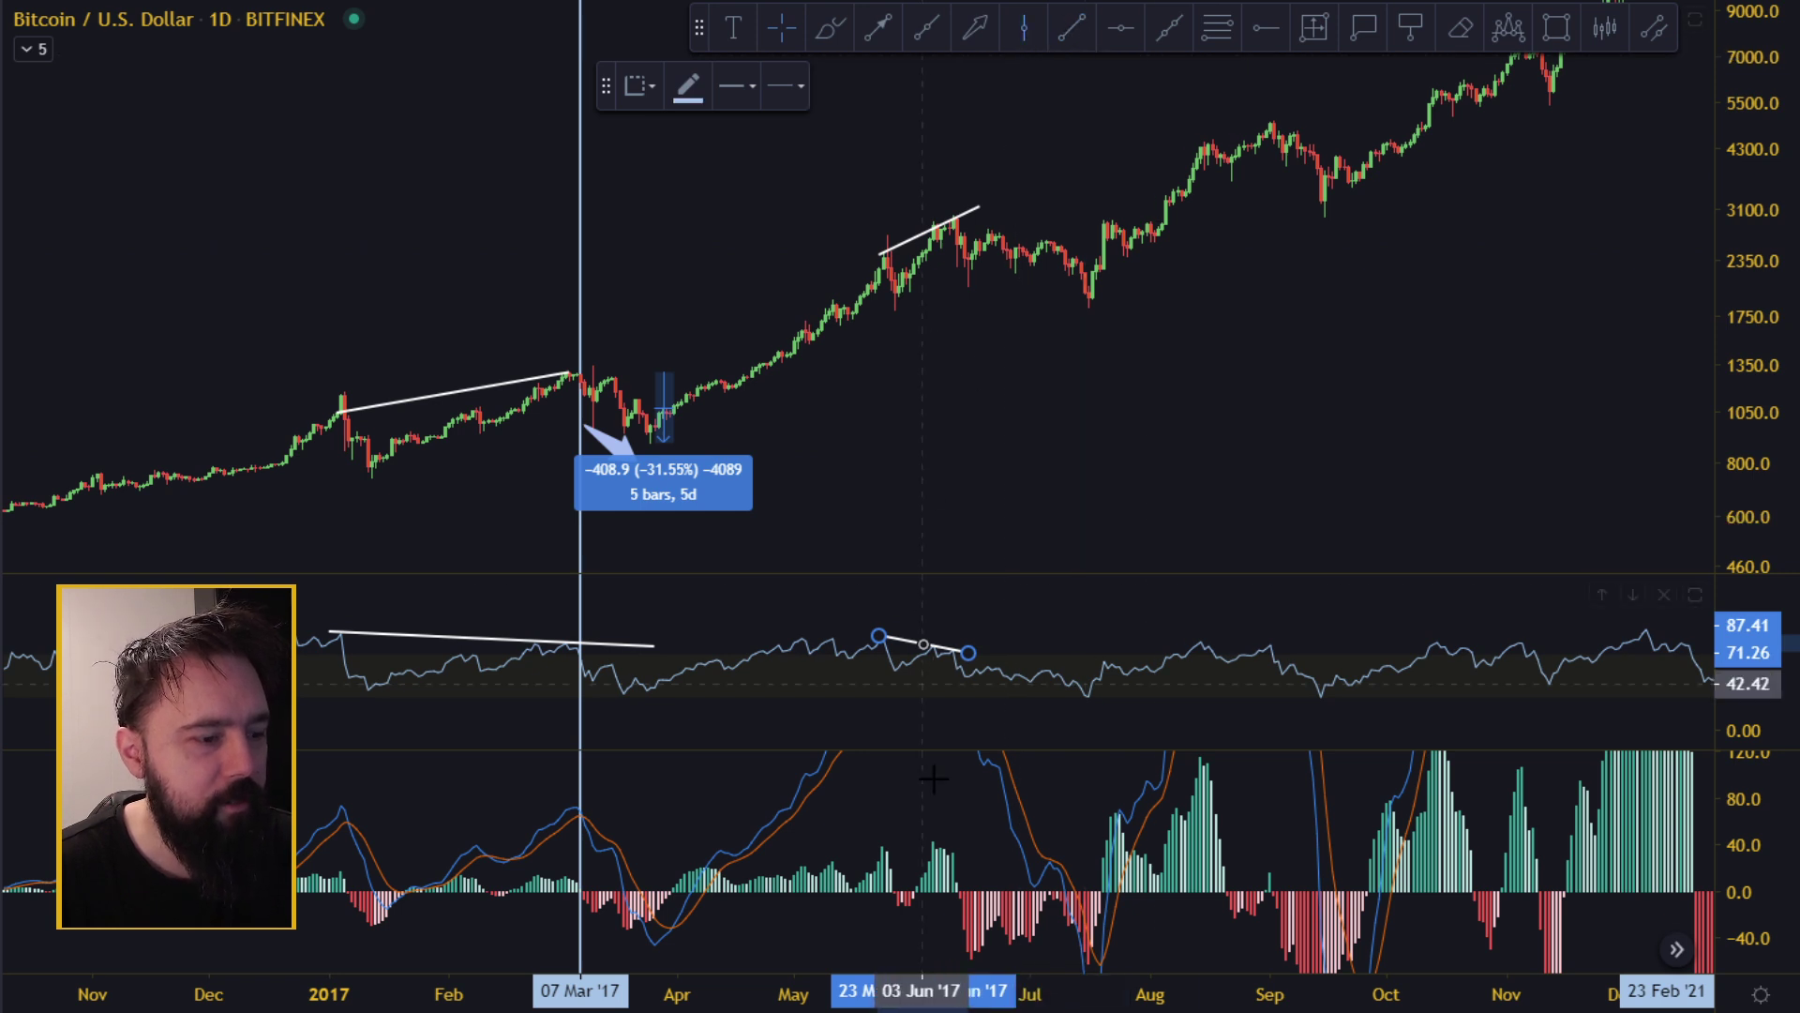
drag(1765, 799, 1725, 882)
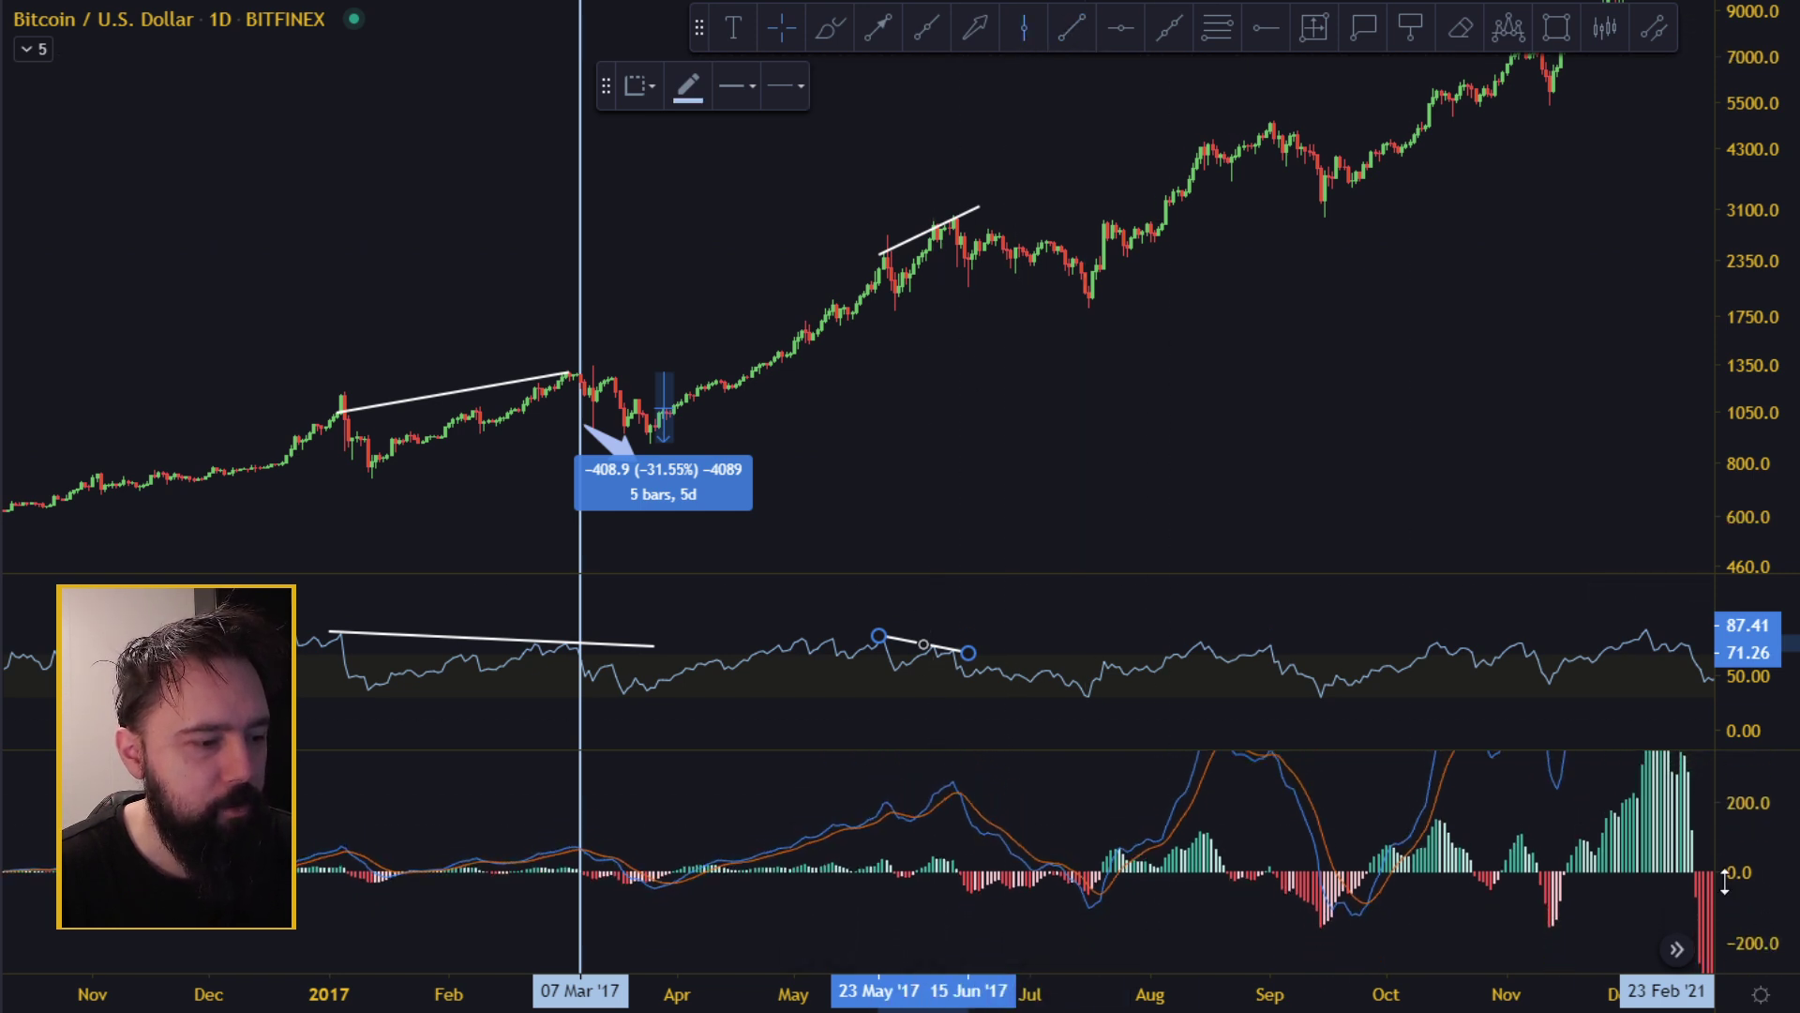
click(957, 814)
Draw an arrow marker under the price decline from 14 June 2017 (2162.5) to 7 July 2017 (1795.0).
scroll(1025, 356, up, 2)
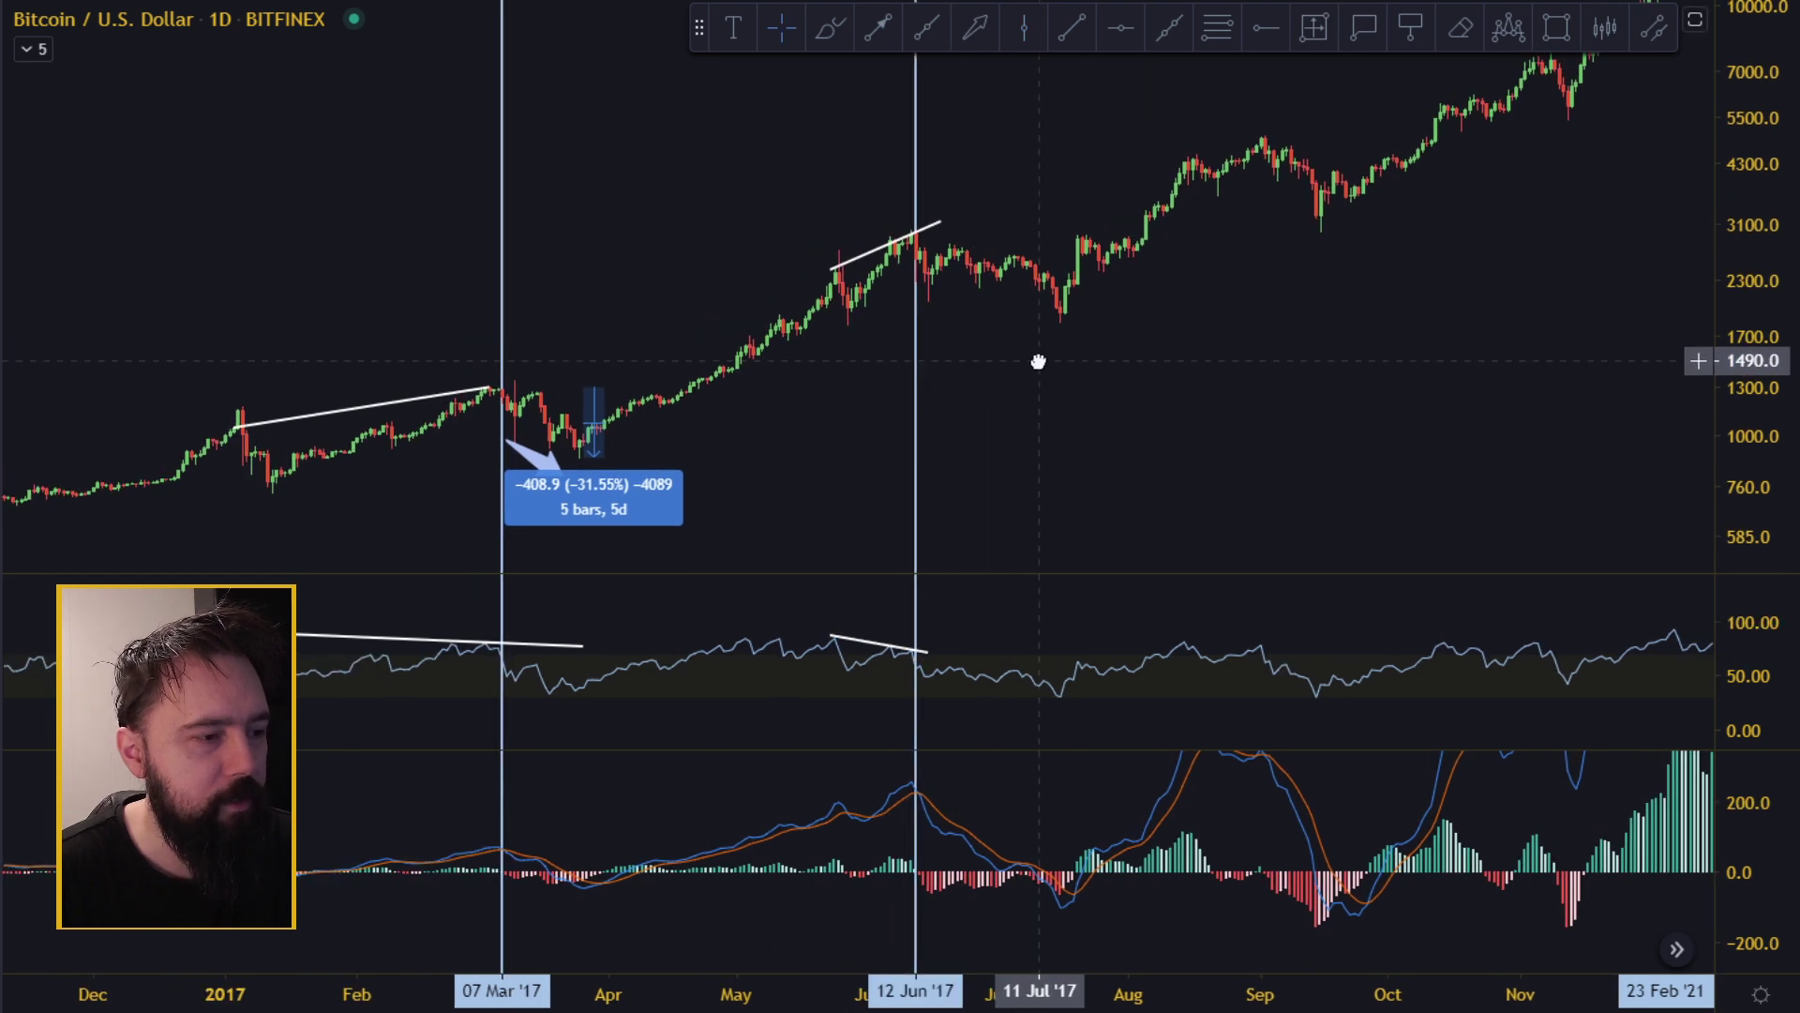
click(992, 32)
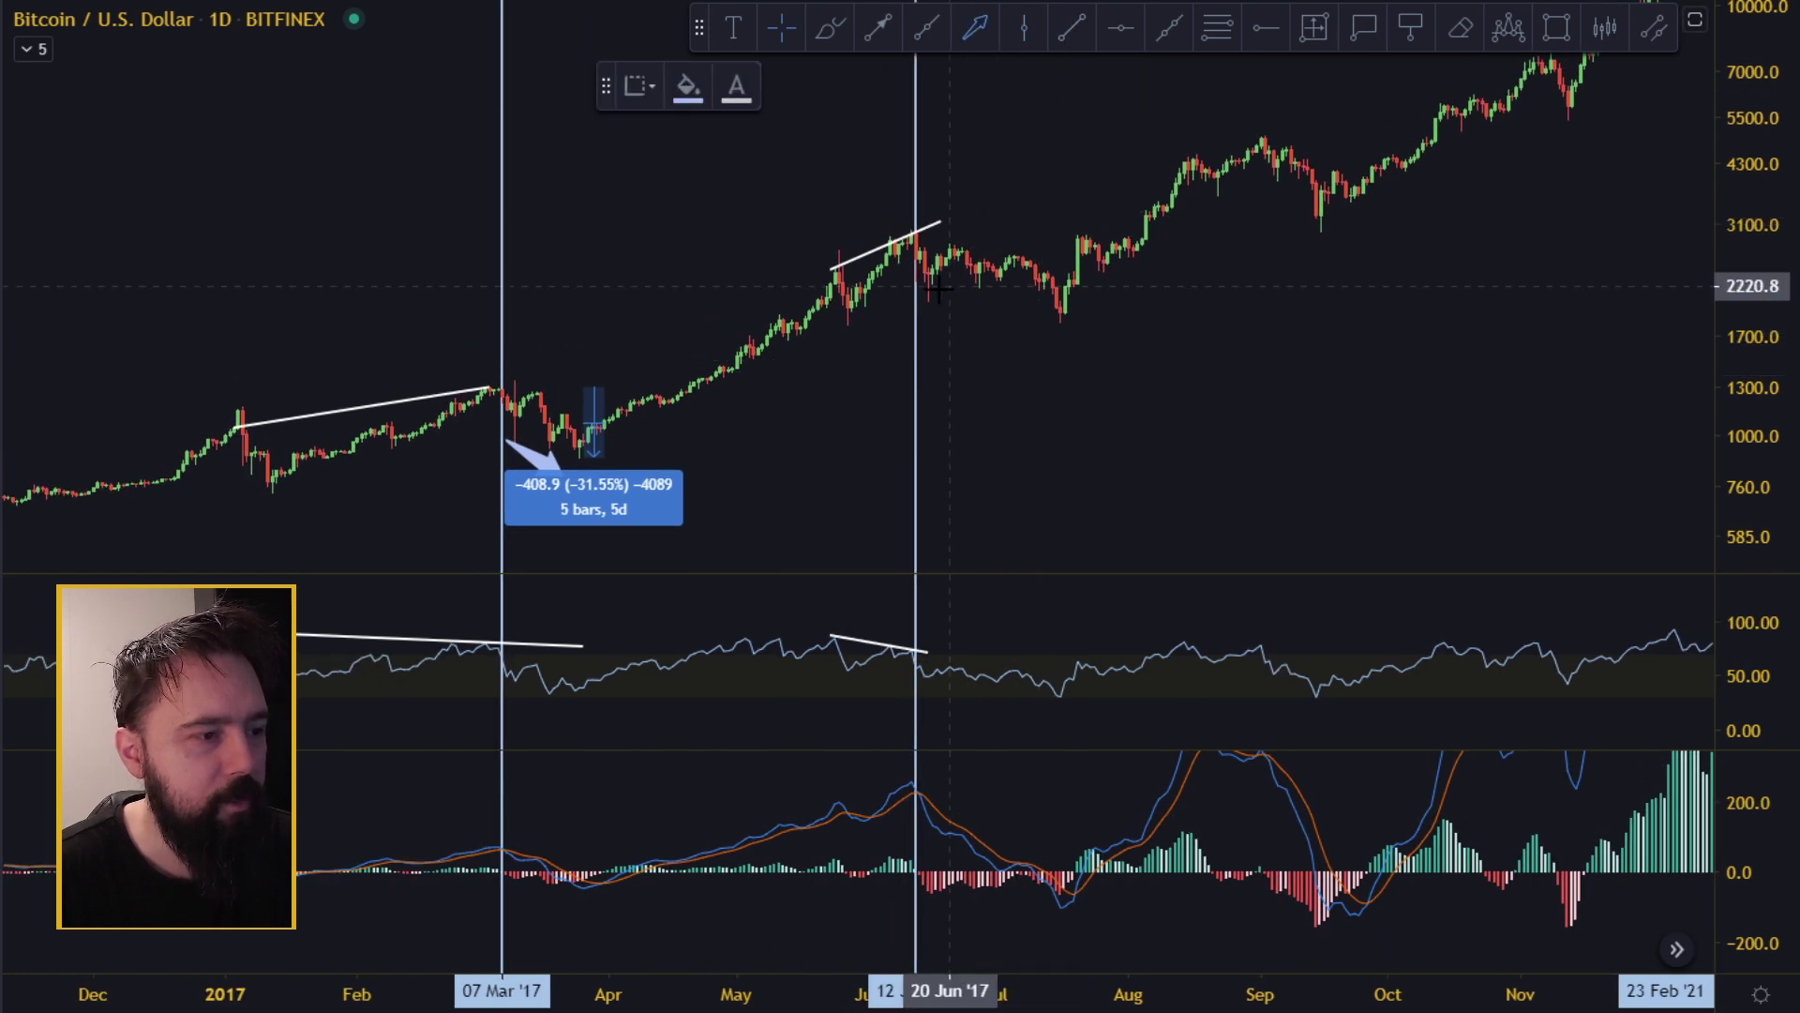
click(925, 292)
click(1021, 326)
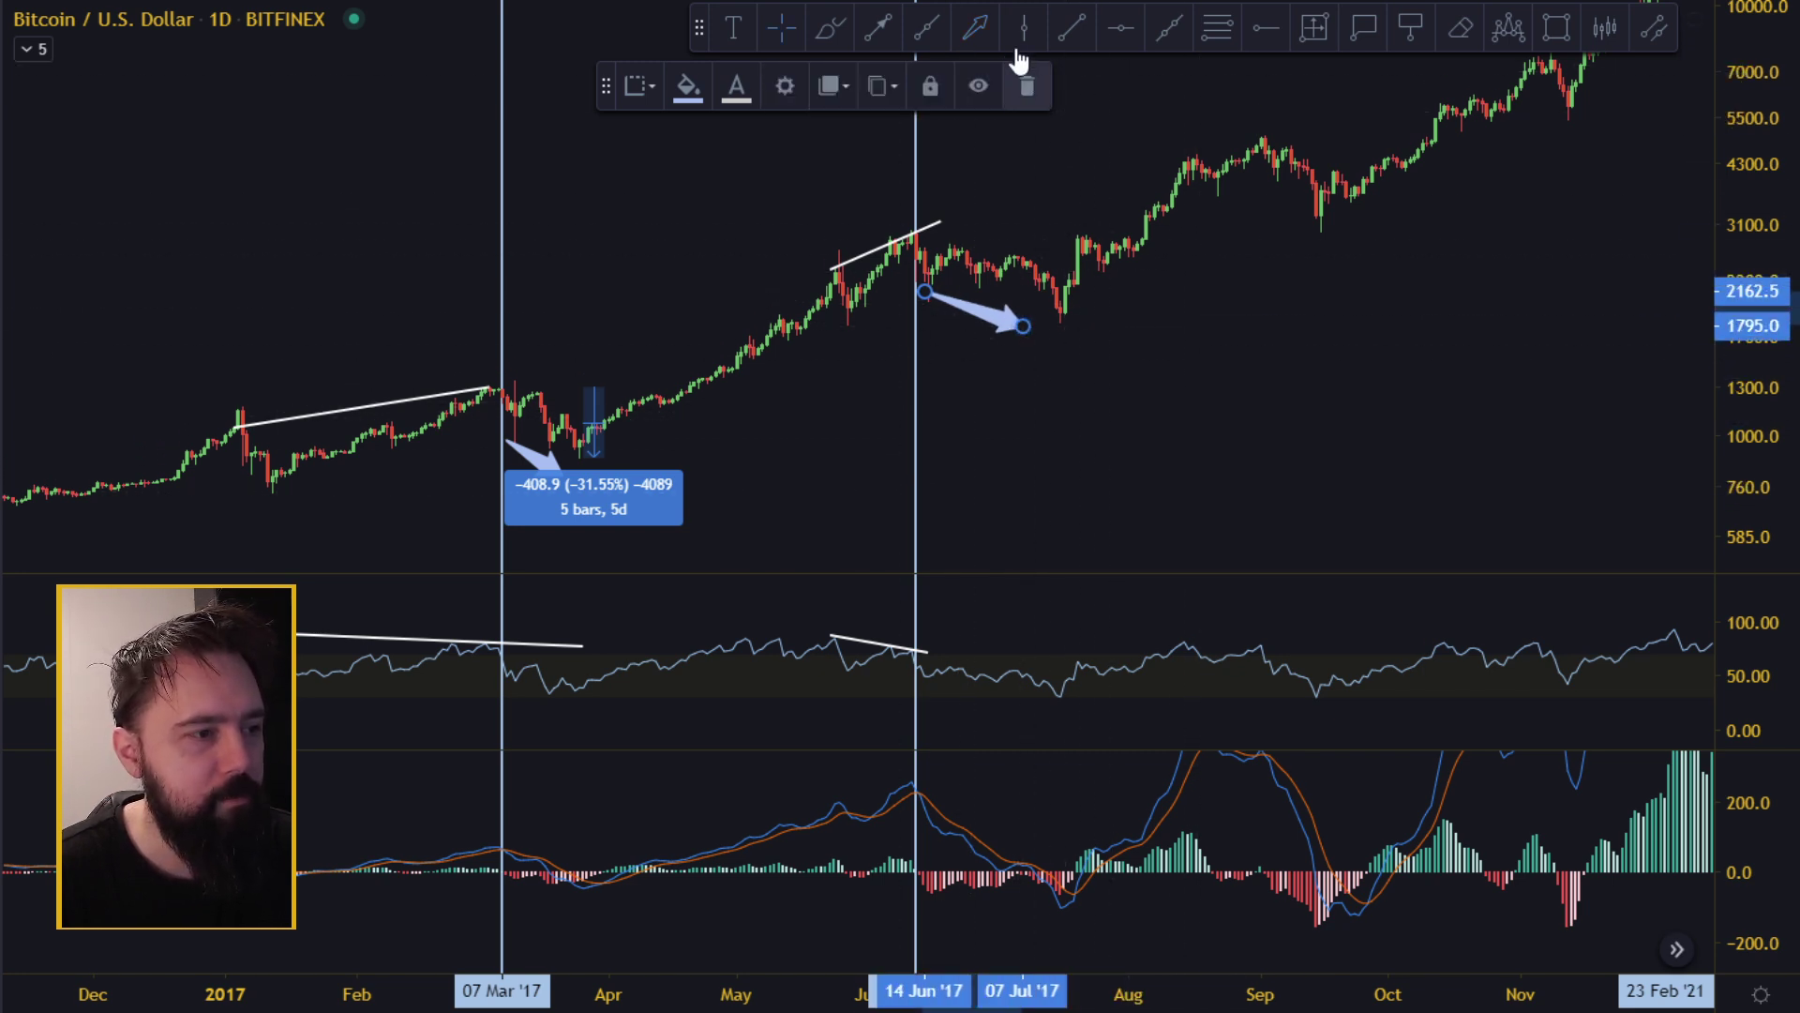
Measure the June to July 2017 decline with a date and price range from 7 July (3015.7) to 19 July (1831.2).
click(1310, 28)
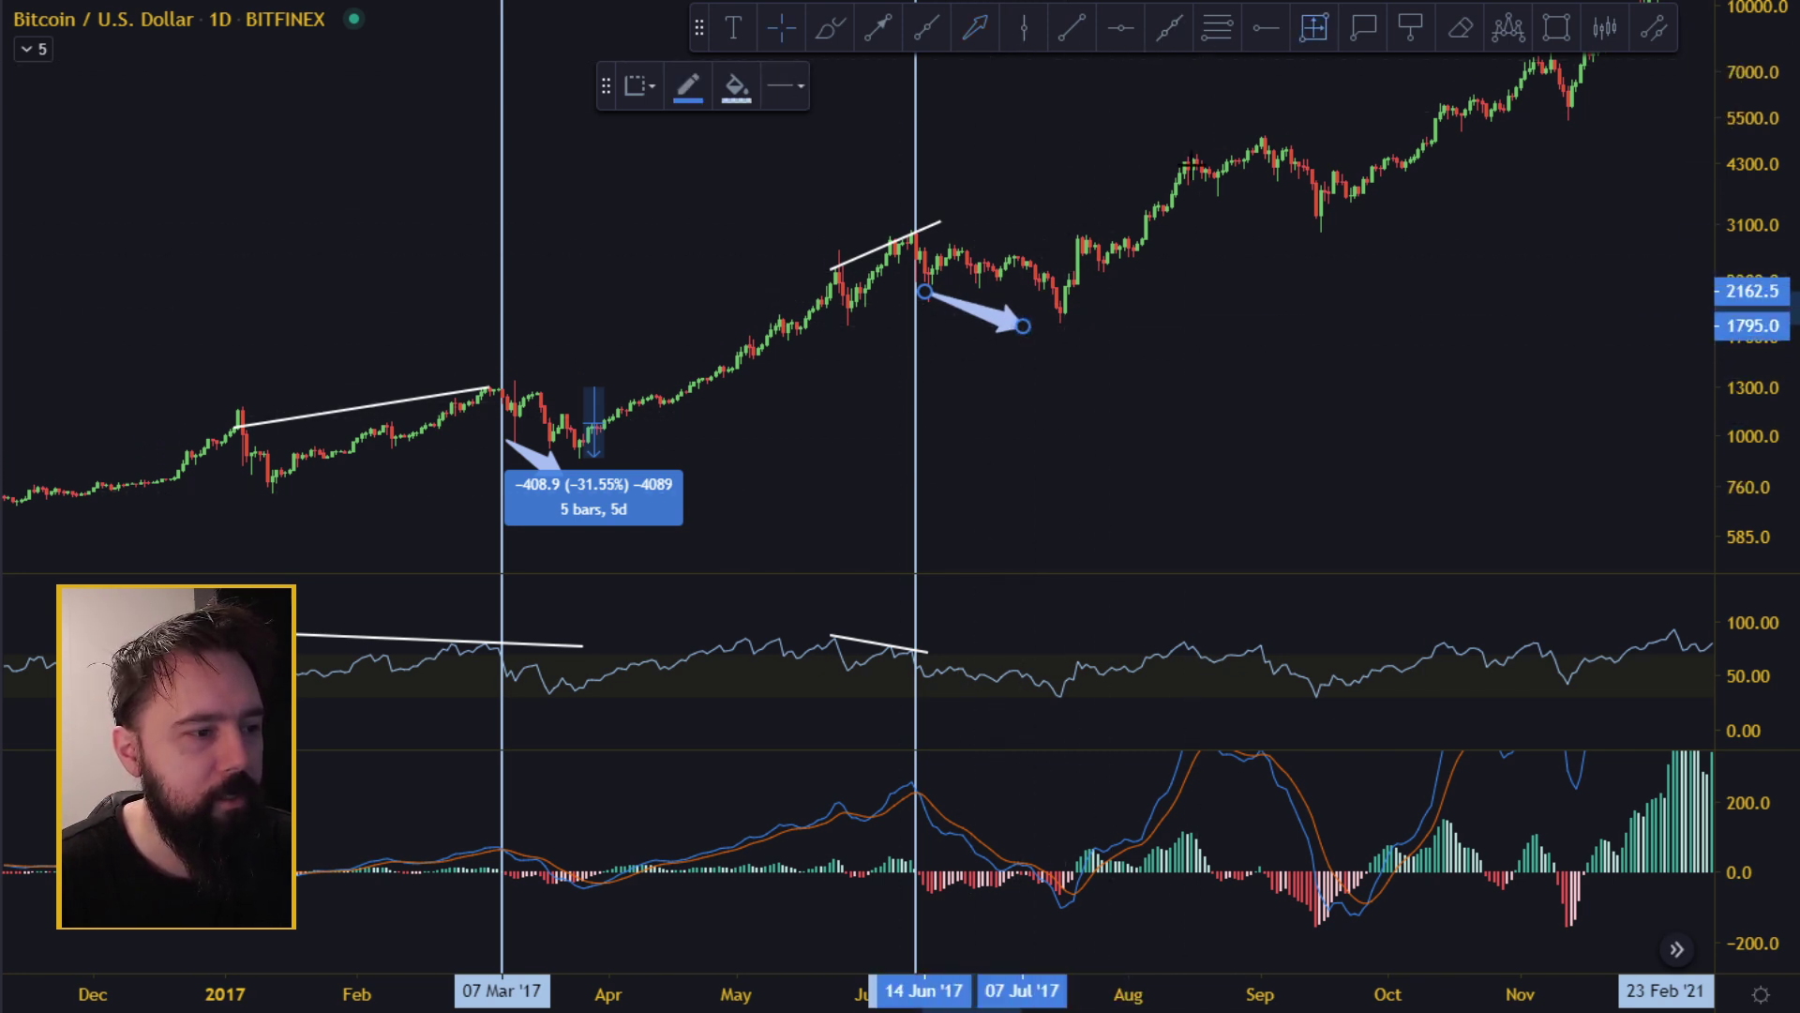
click(1022, 228)
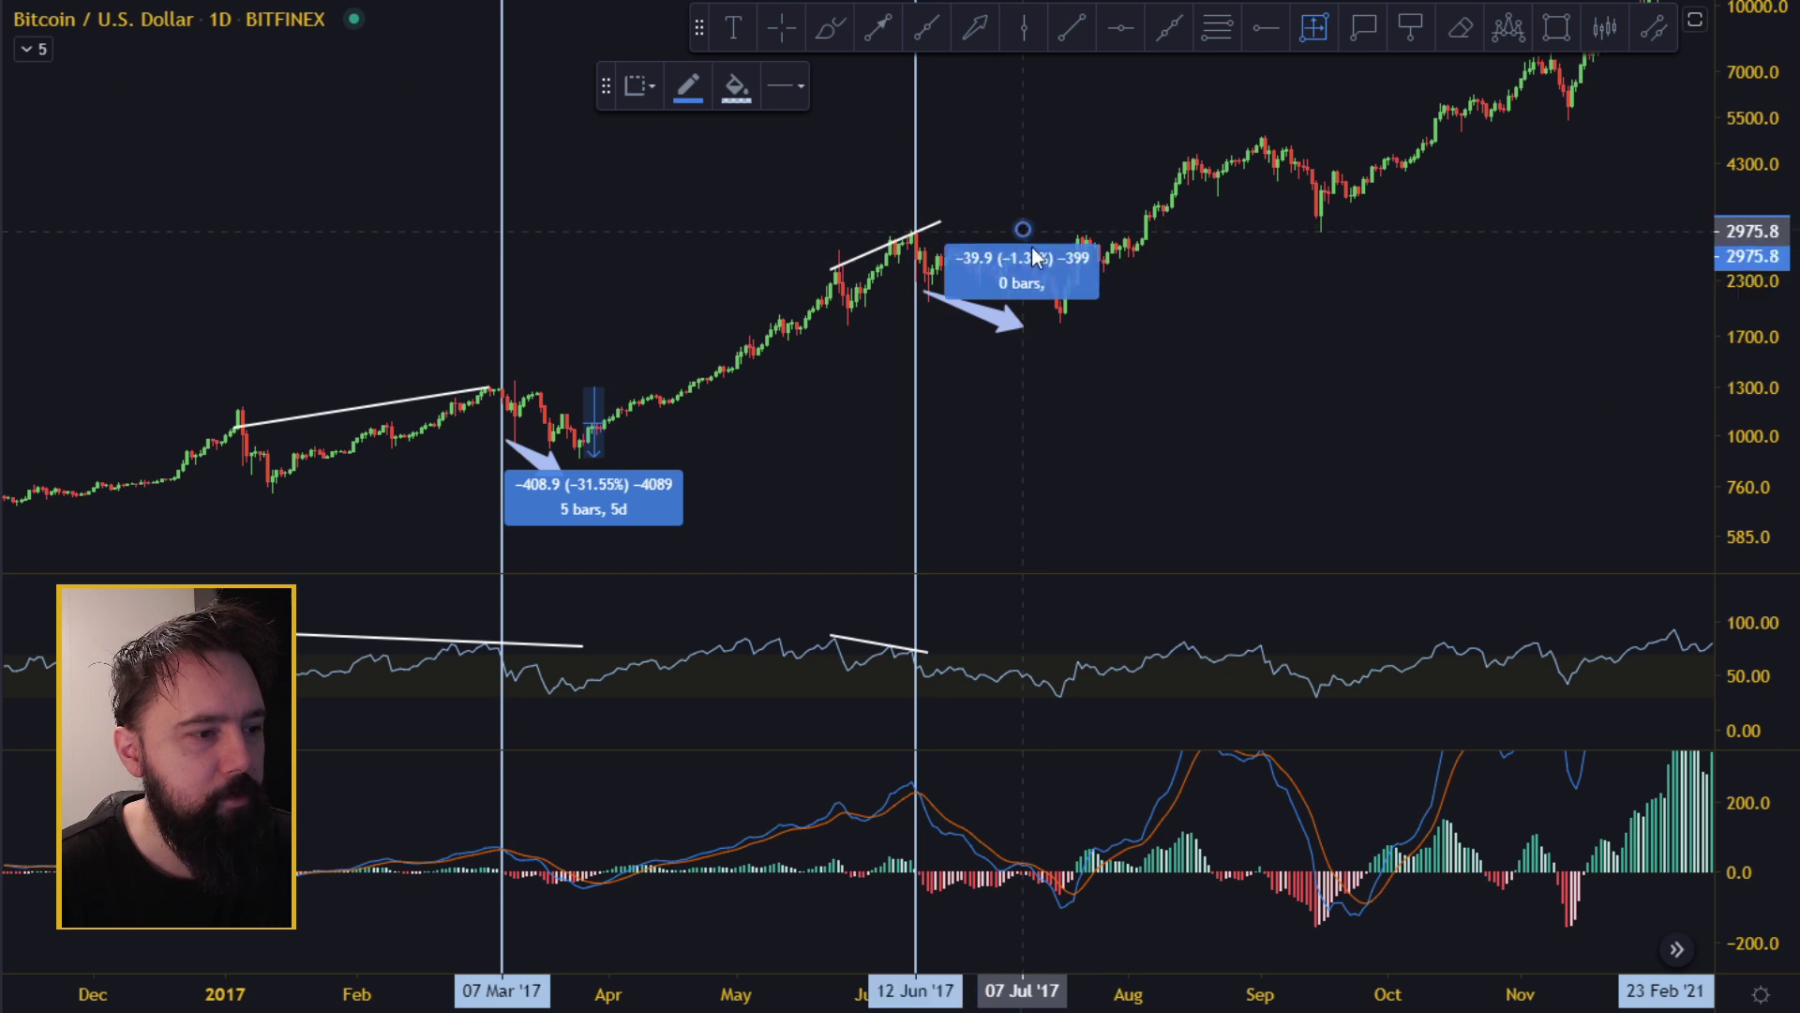
click(1075, 323)
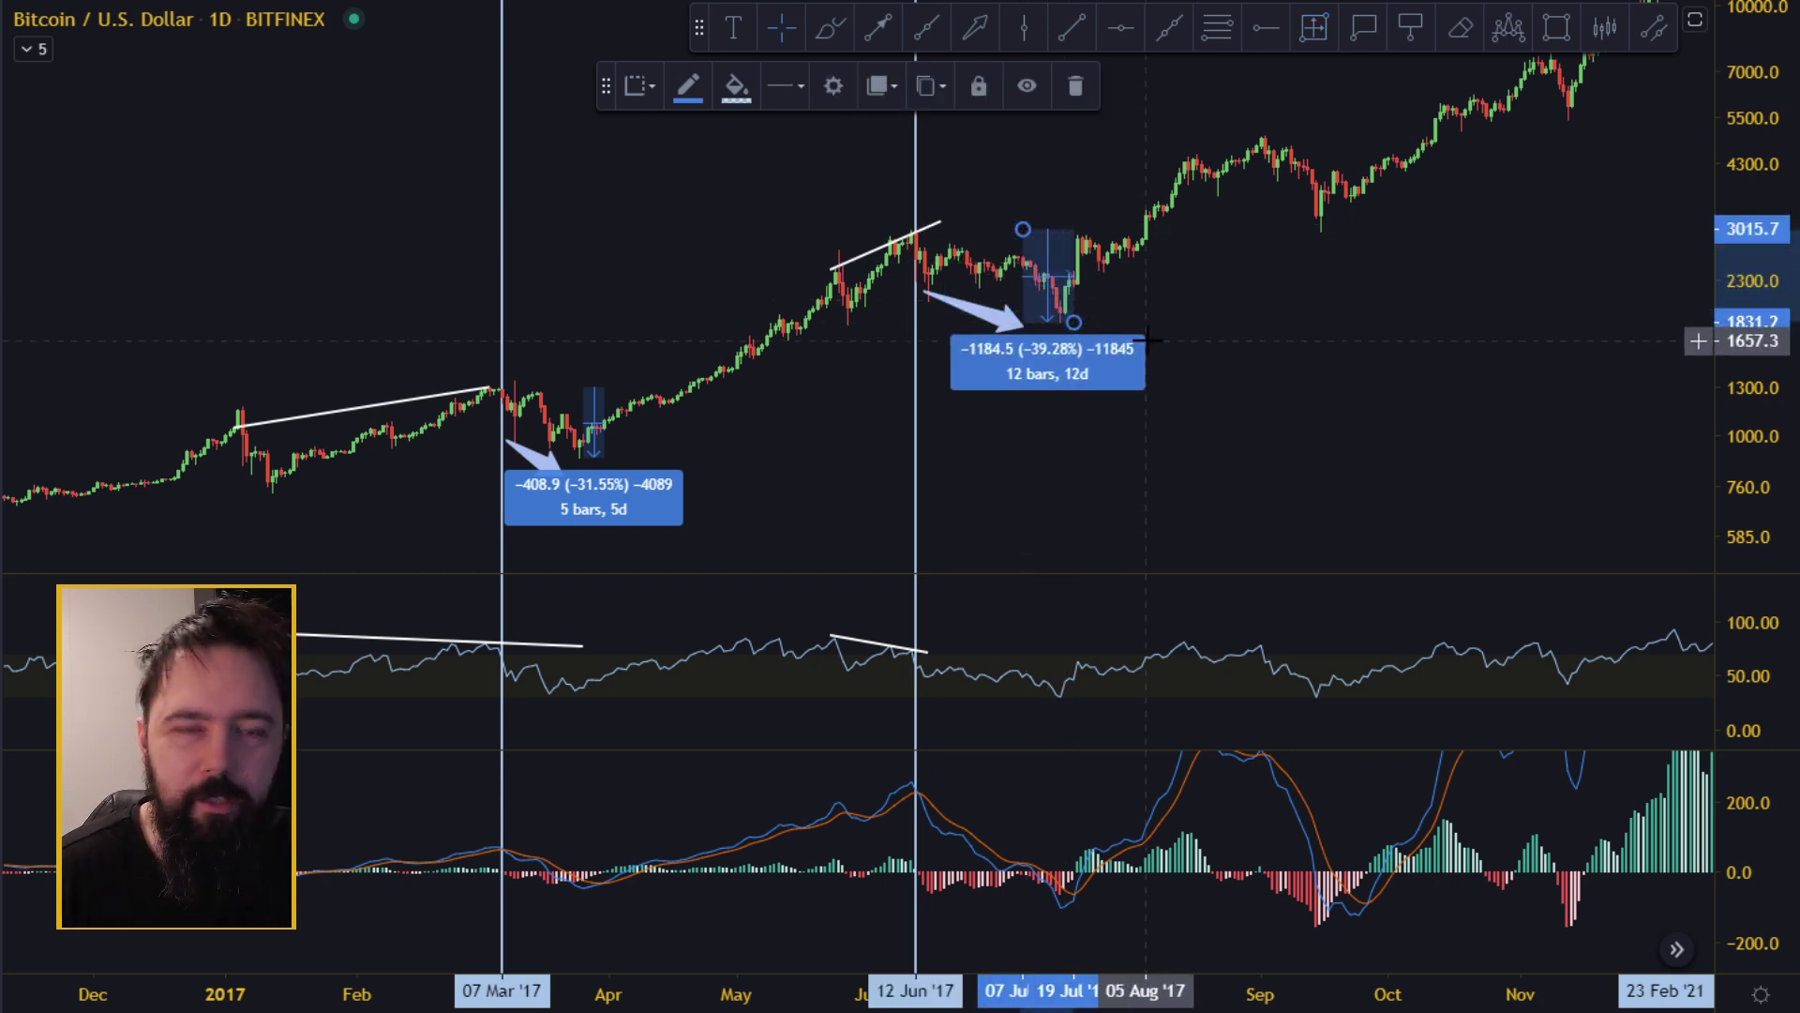
Draw trend lines on price from 15 August (4405.9) to 6 September 2017 (5100.2) and on RSI from 13 August (85.10) to 12 September (77.03).
drag(1429, 257, 1180, 336)
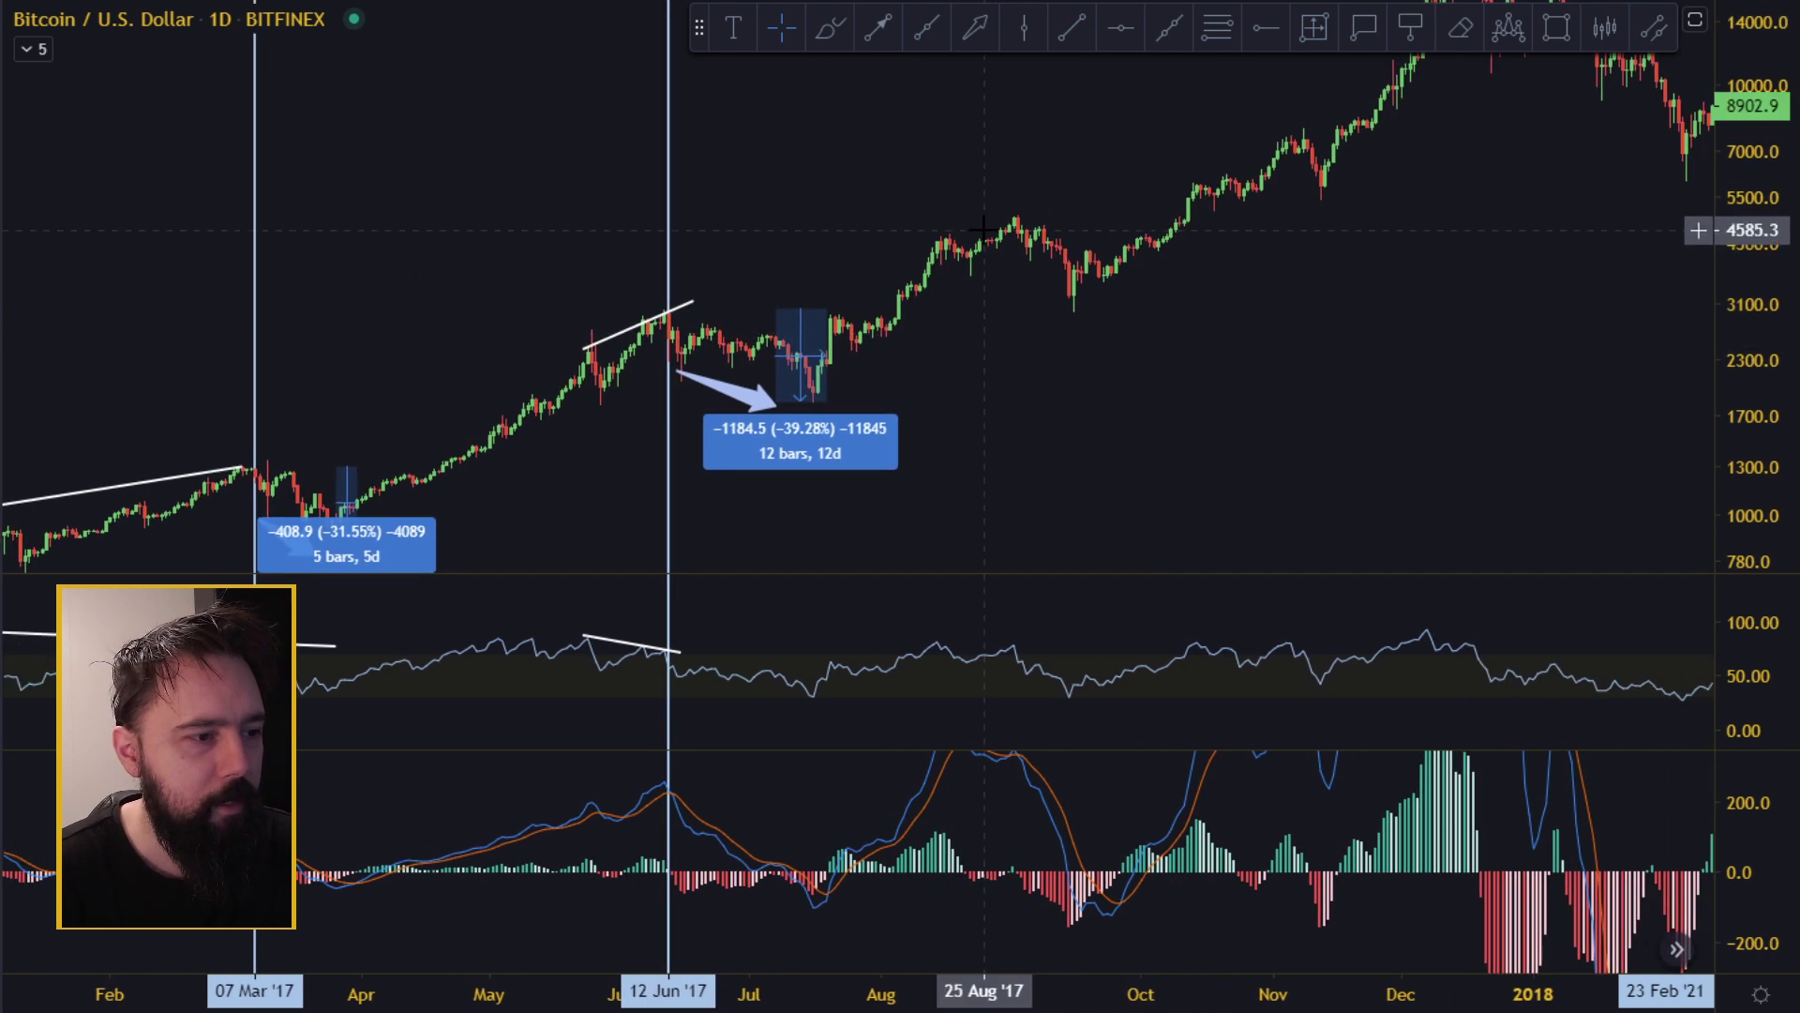
click(1072, 28)
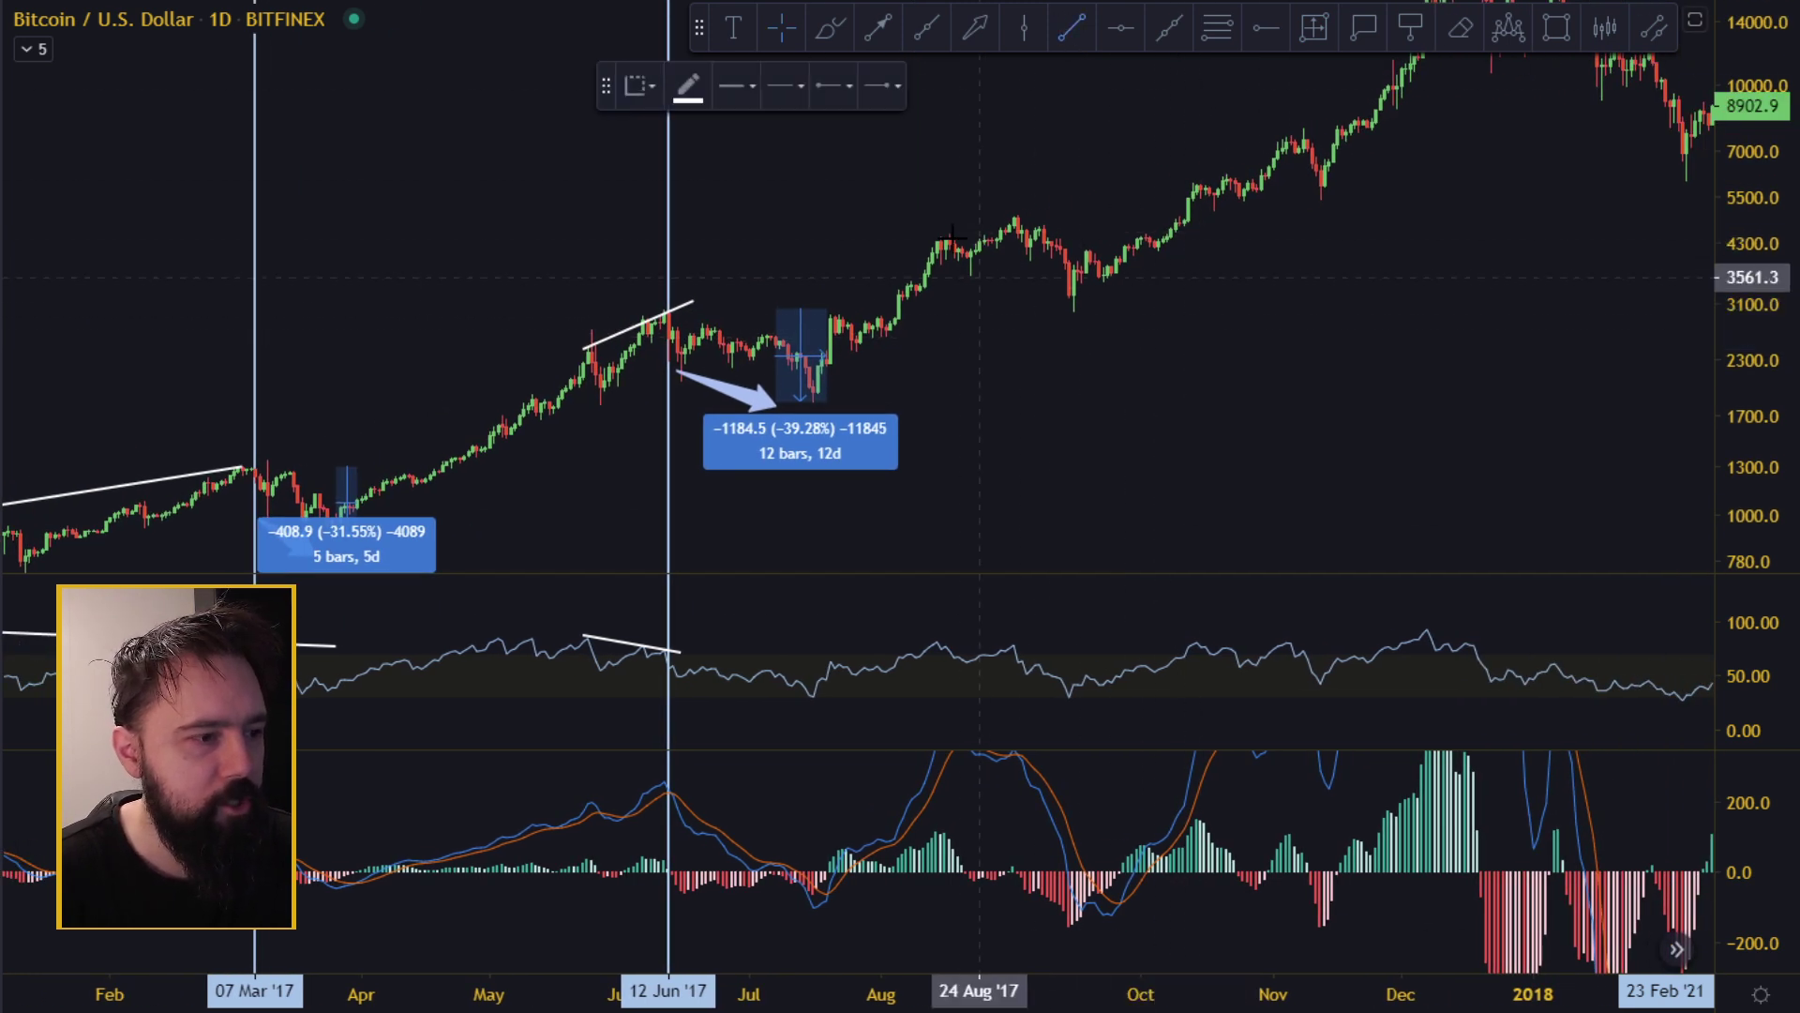
click(942, 237)
click(1036, 210)
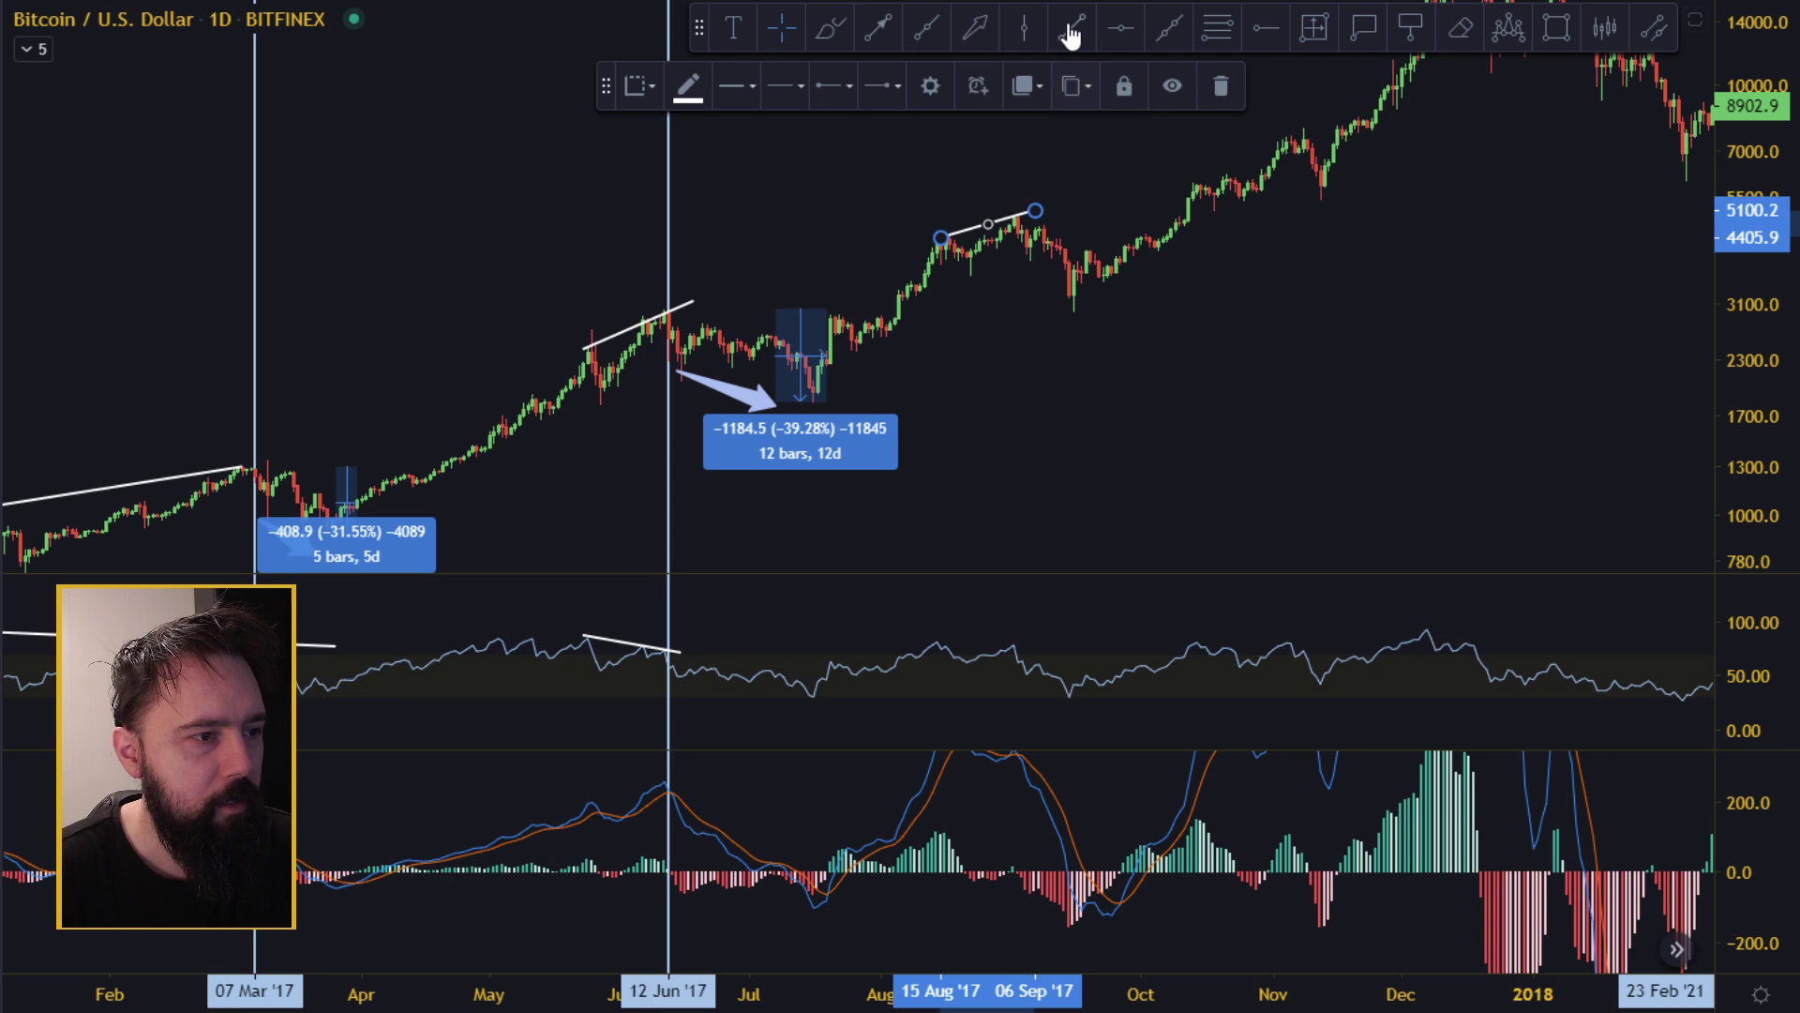
click(933, 637)
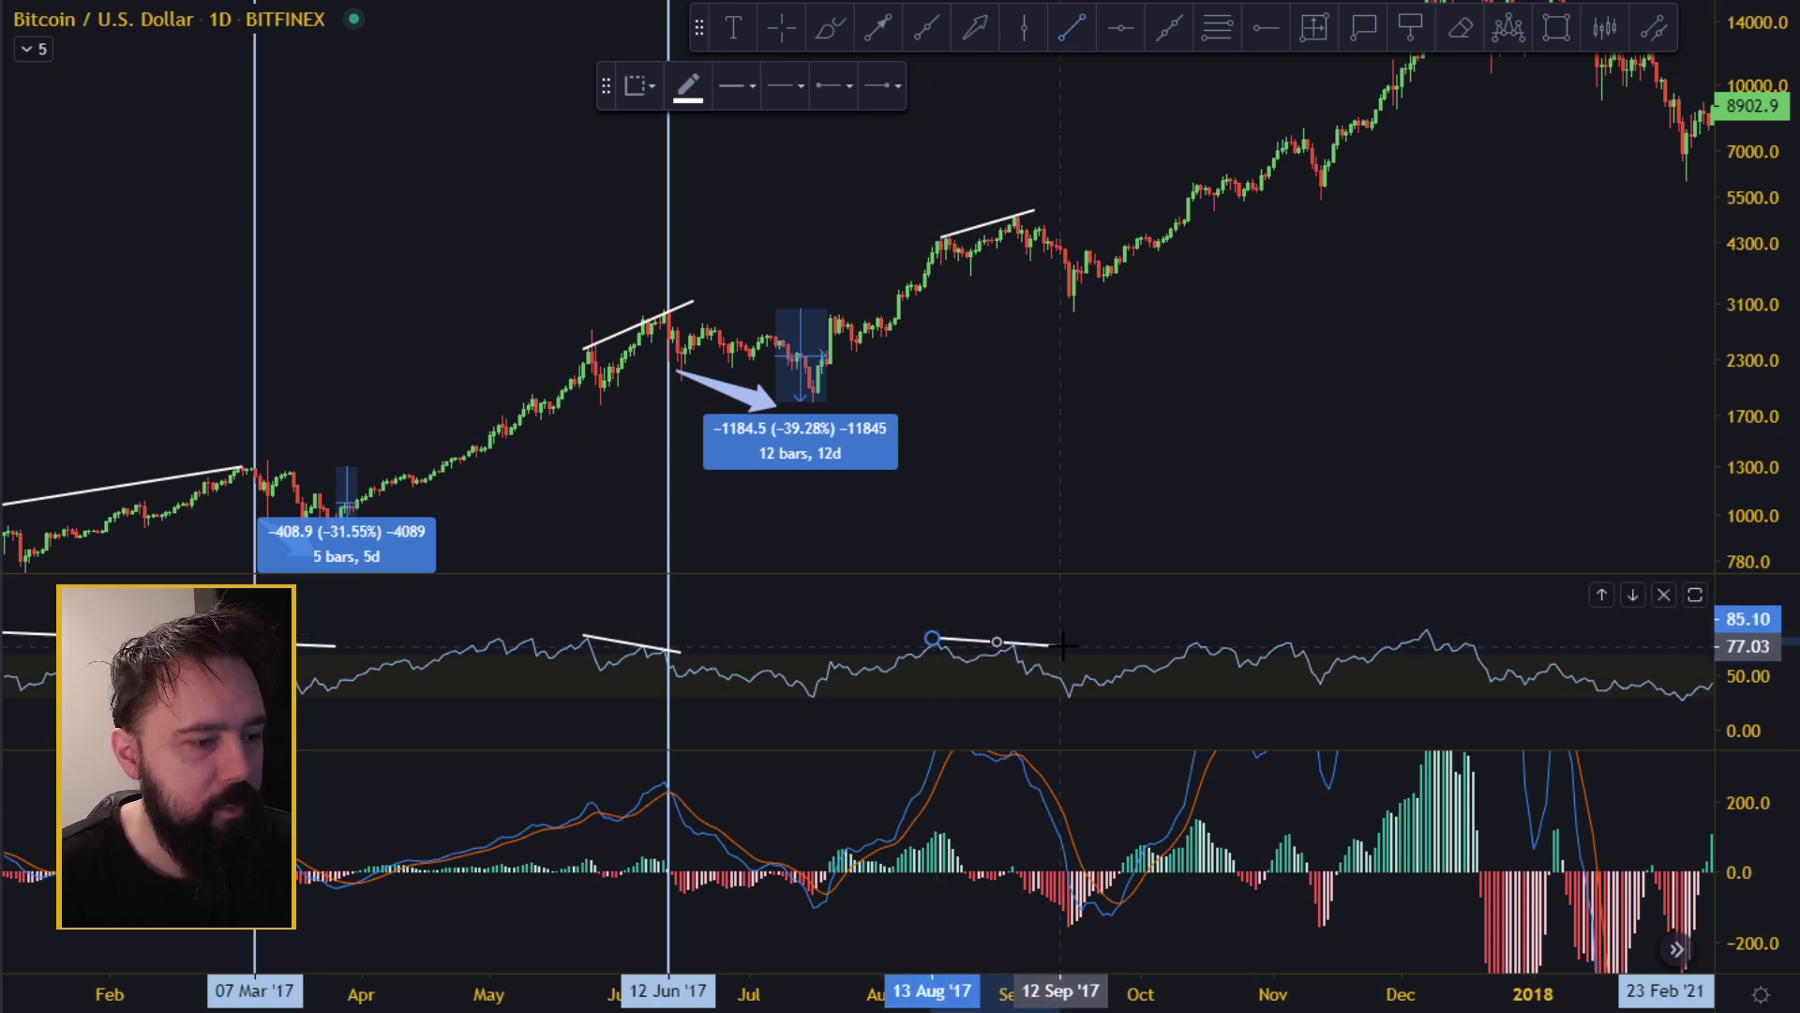
click(1061, 646)
key(Escape)
Enlarge the RSI pane with the value axes rescaled and mark the MACD crossover with a vertical line at 2 September 2017.
drag(1151, 573, 1158, 523)
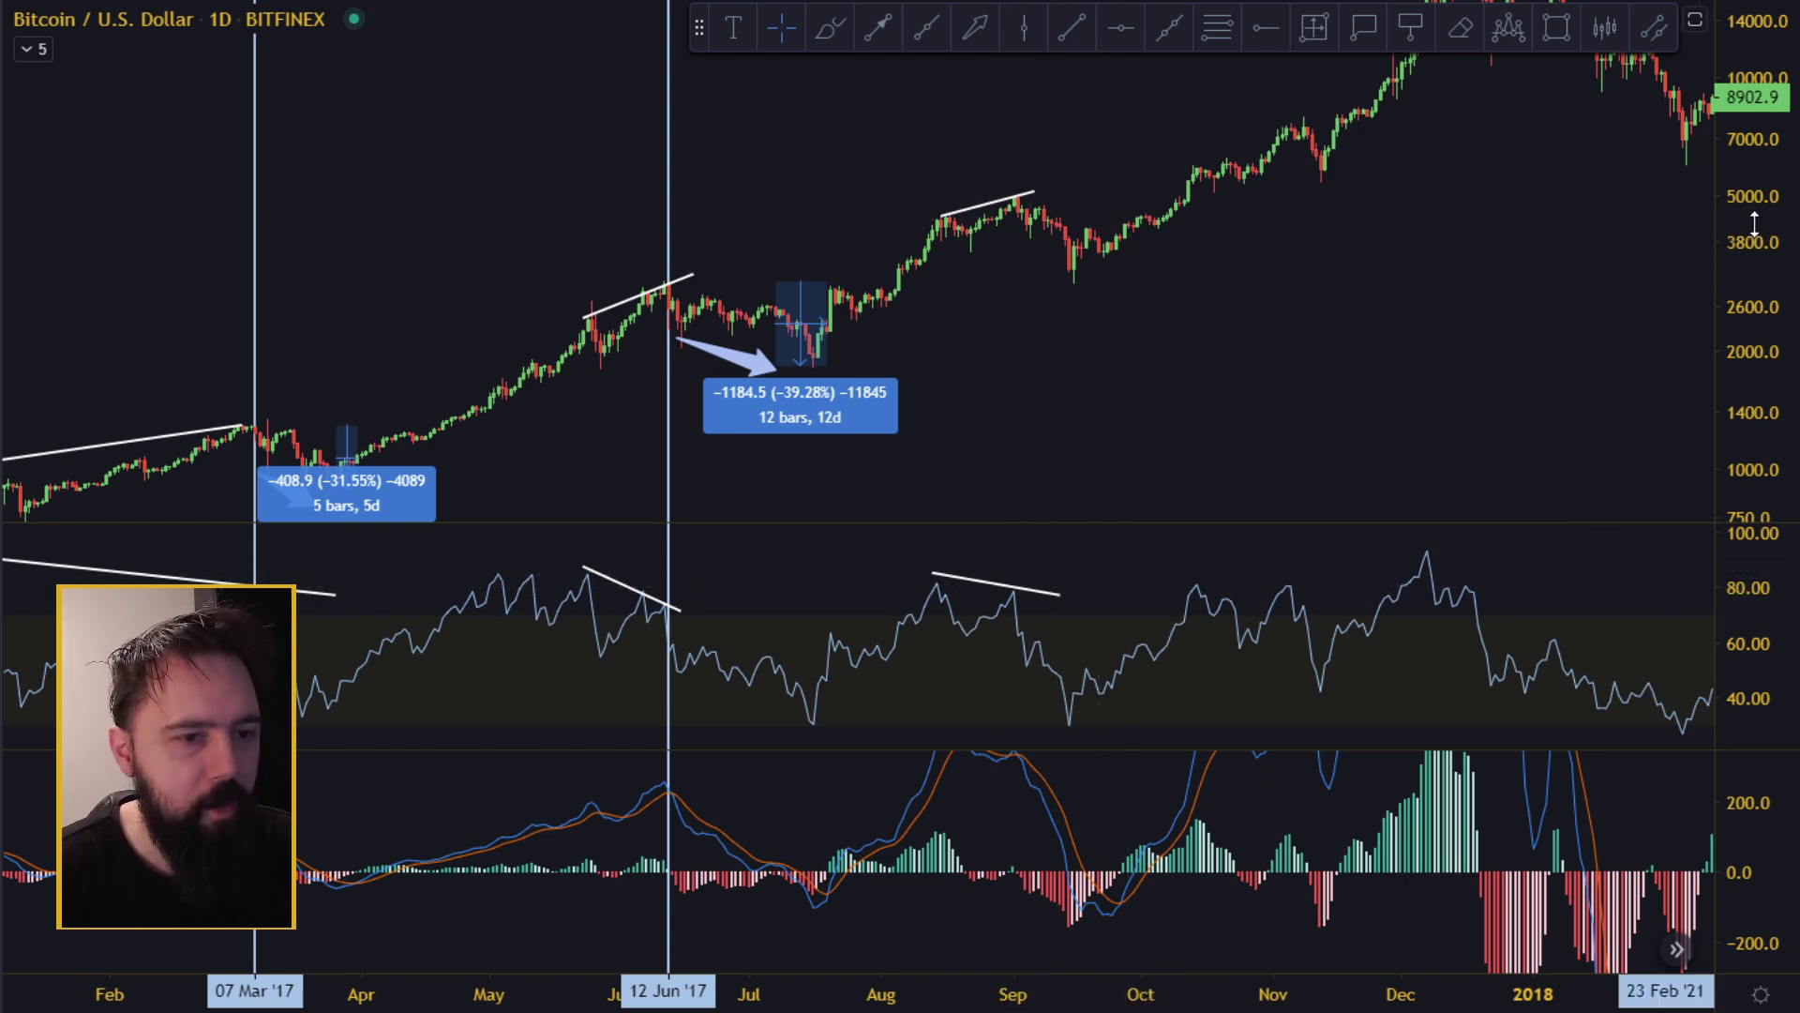
drag(1755, 225, 1769, 298)
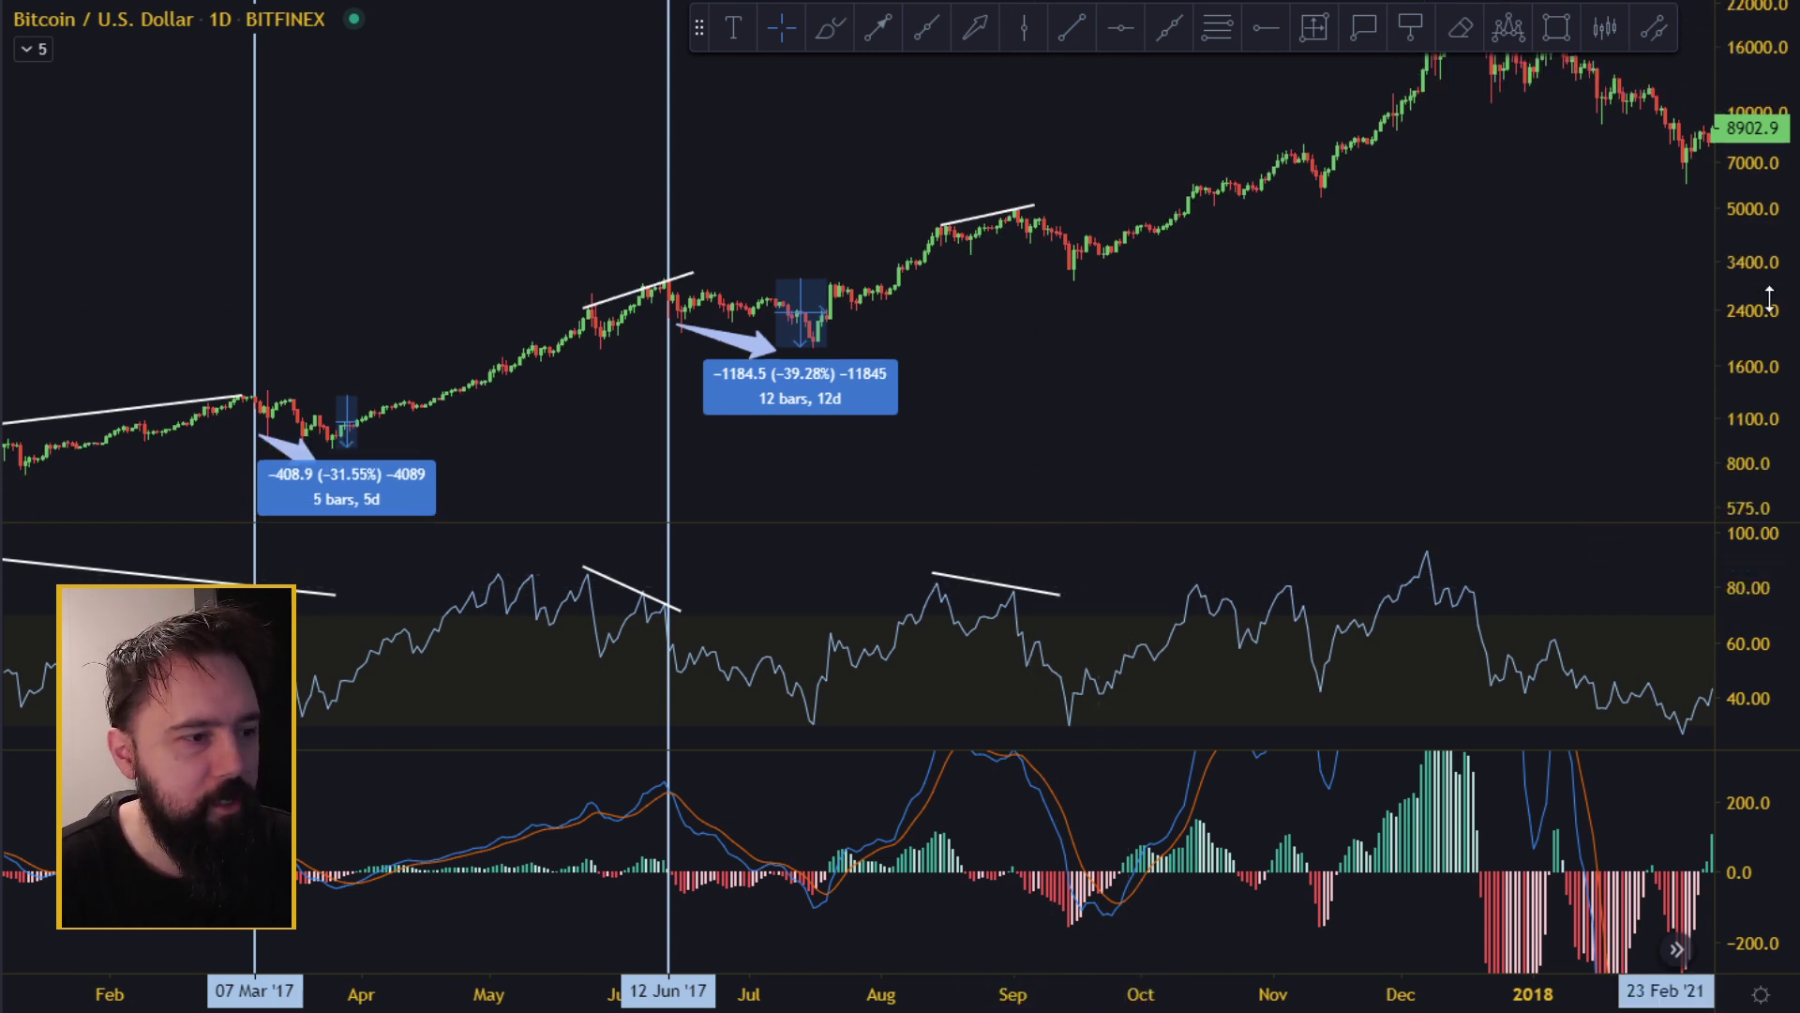
click(1022, 38)
drag(1763, 795, 1764, 813)
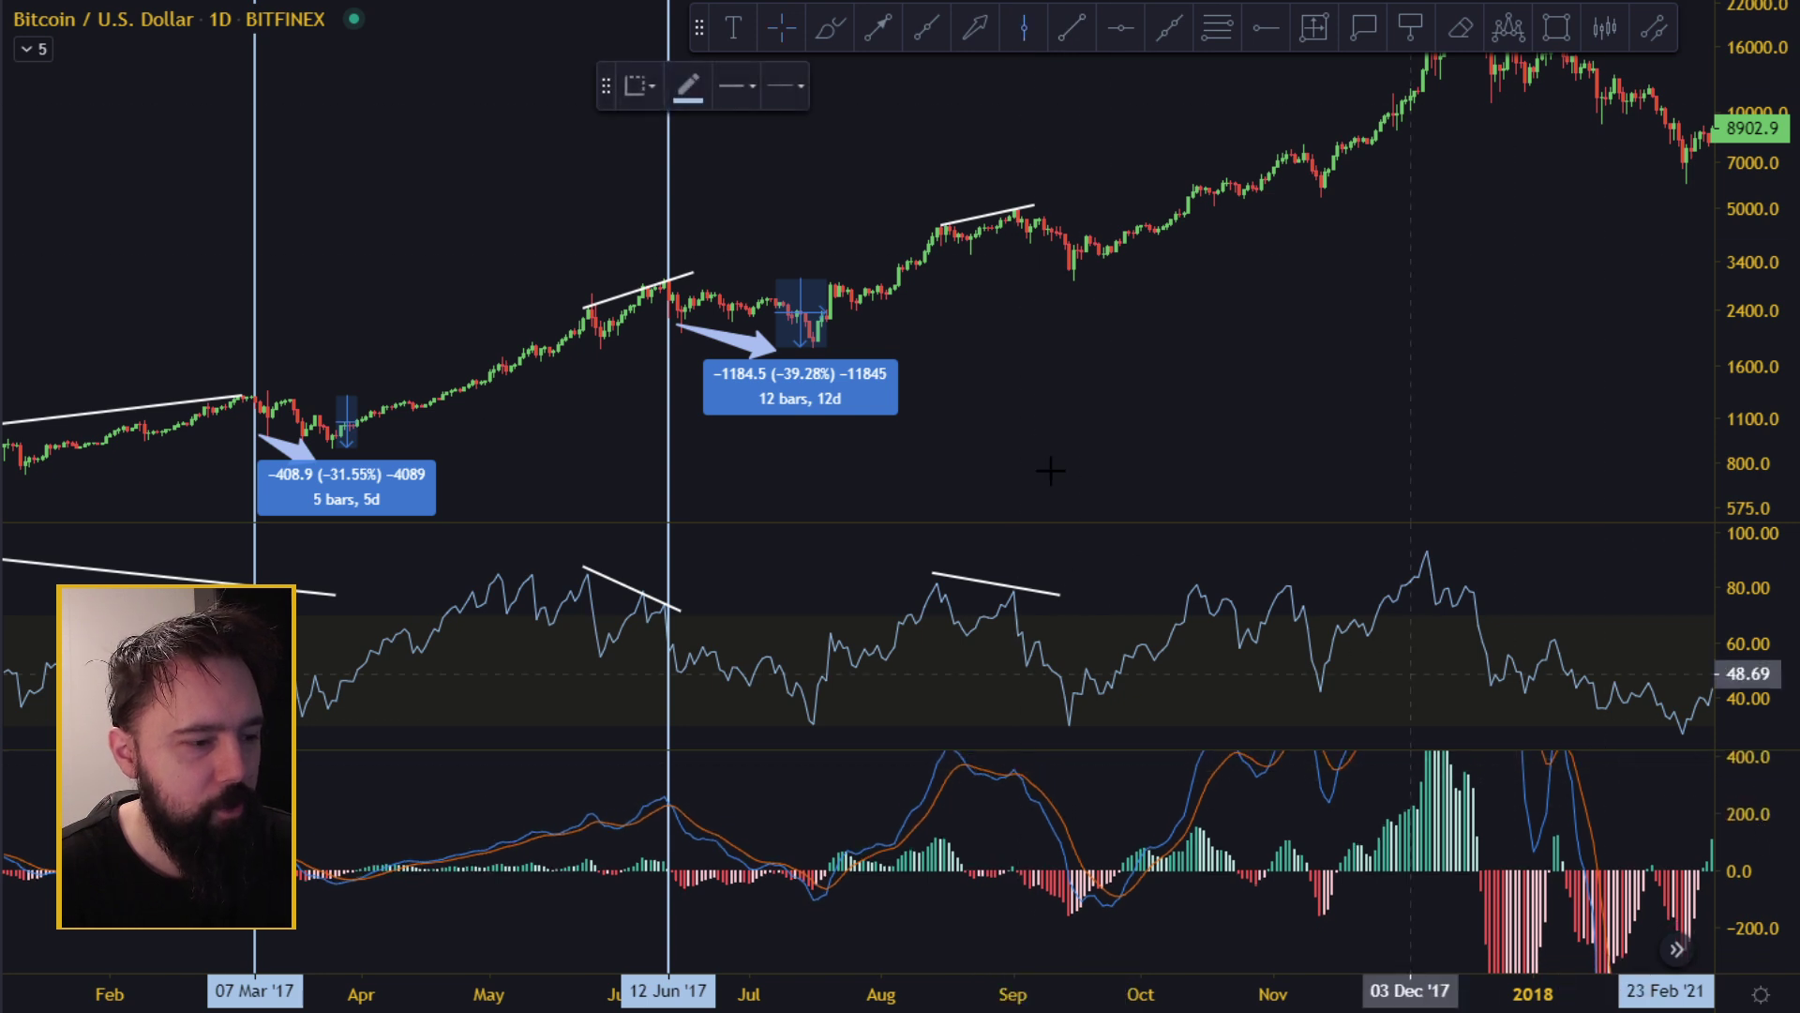
click(1019, 261)
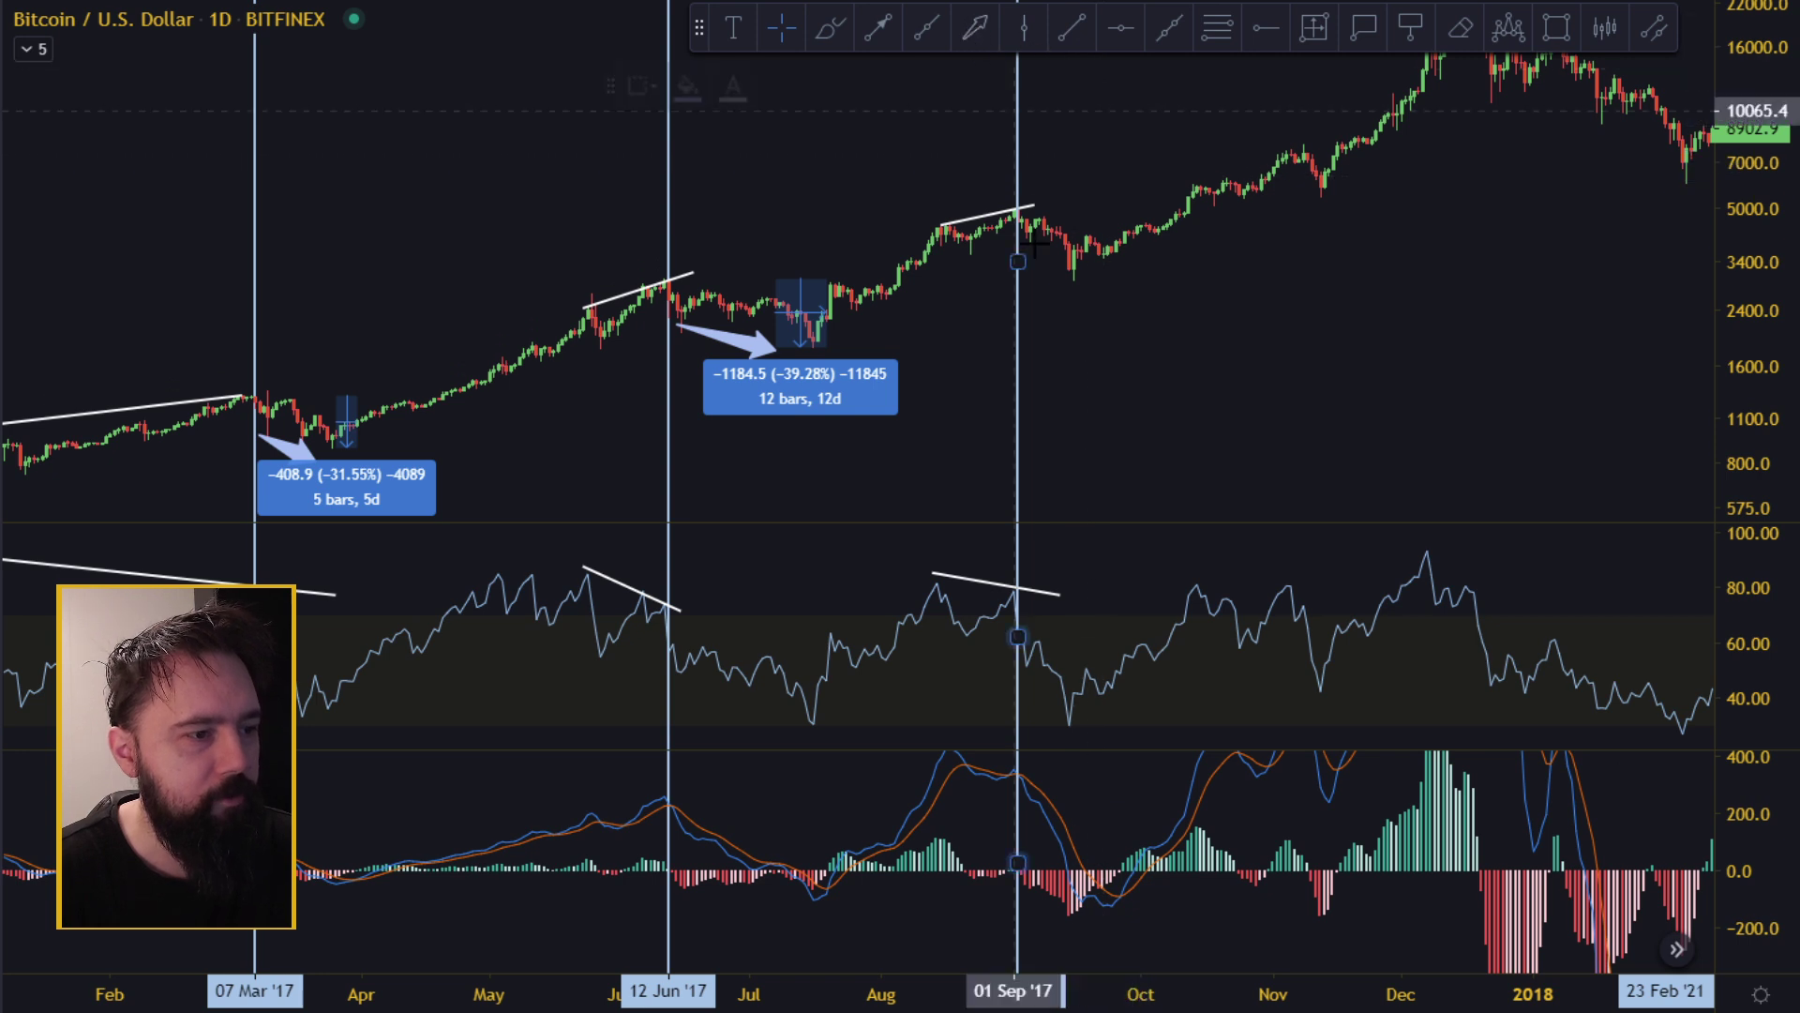
Mark the September 2017 decline with an arrow and measure it with a date and price range from 10 September (4959.2) to 24 September (2949.2).
click(975, 26)
click(1058, 276)
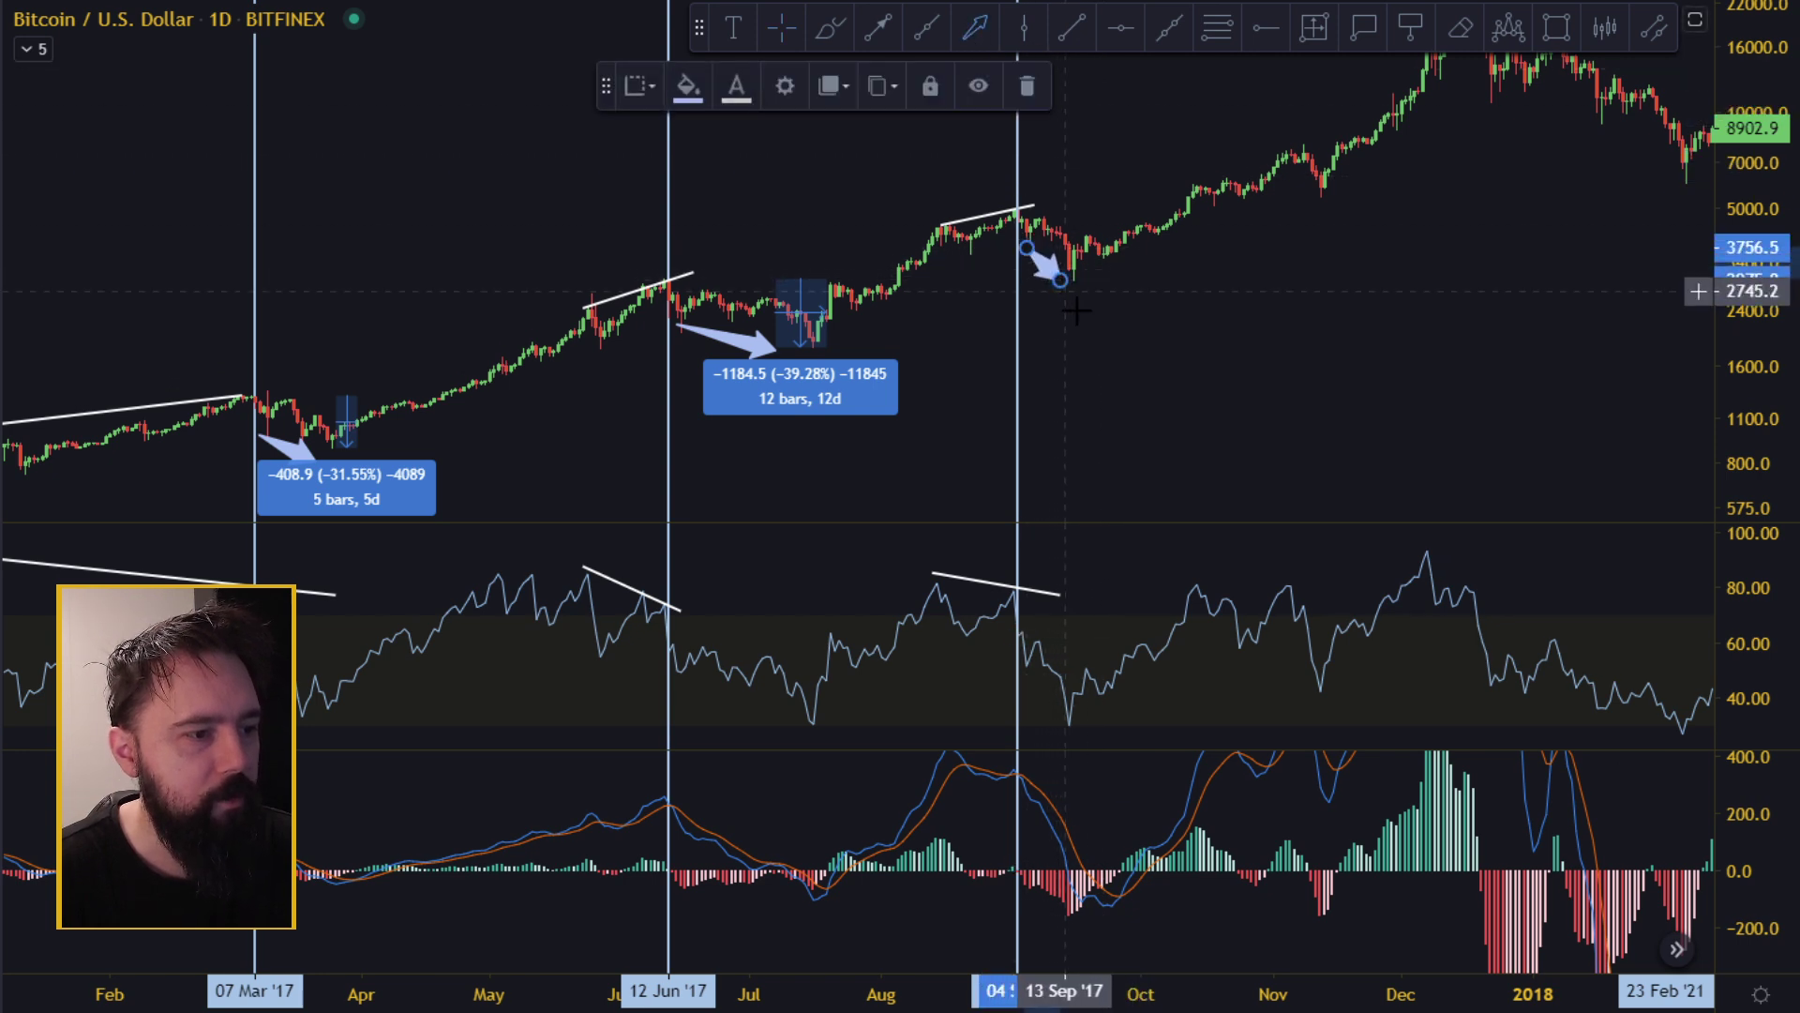
click(1313, 27)
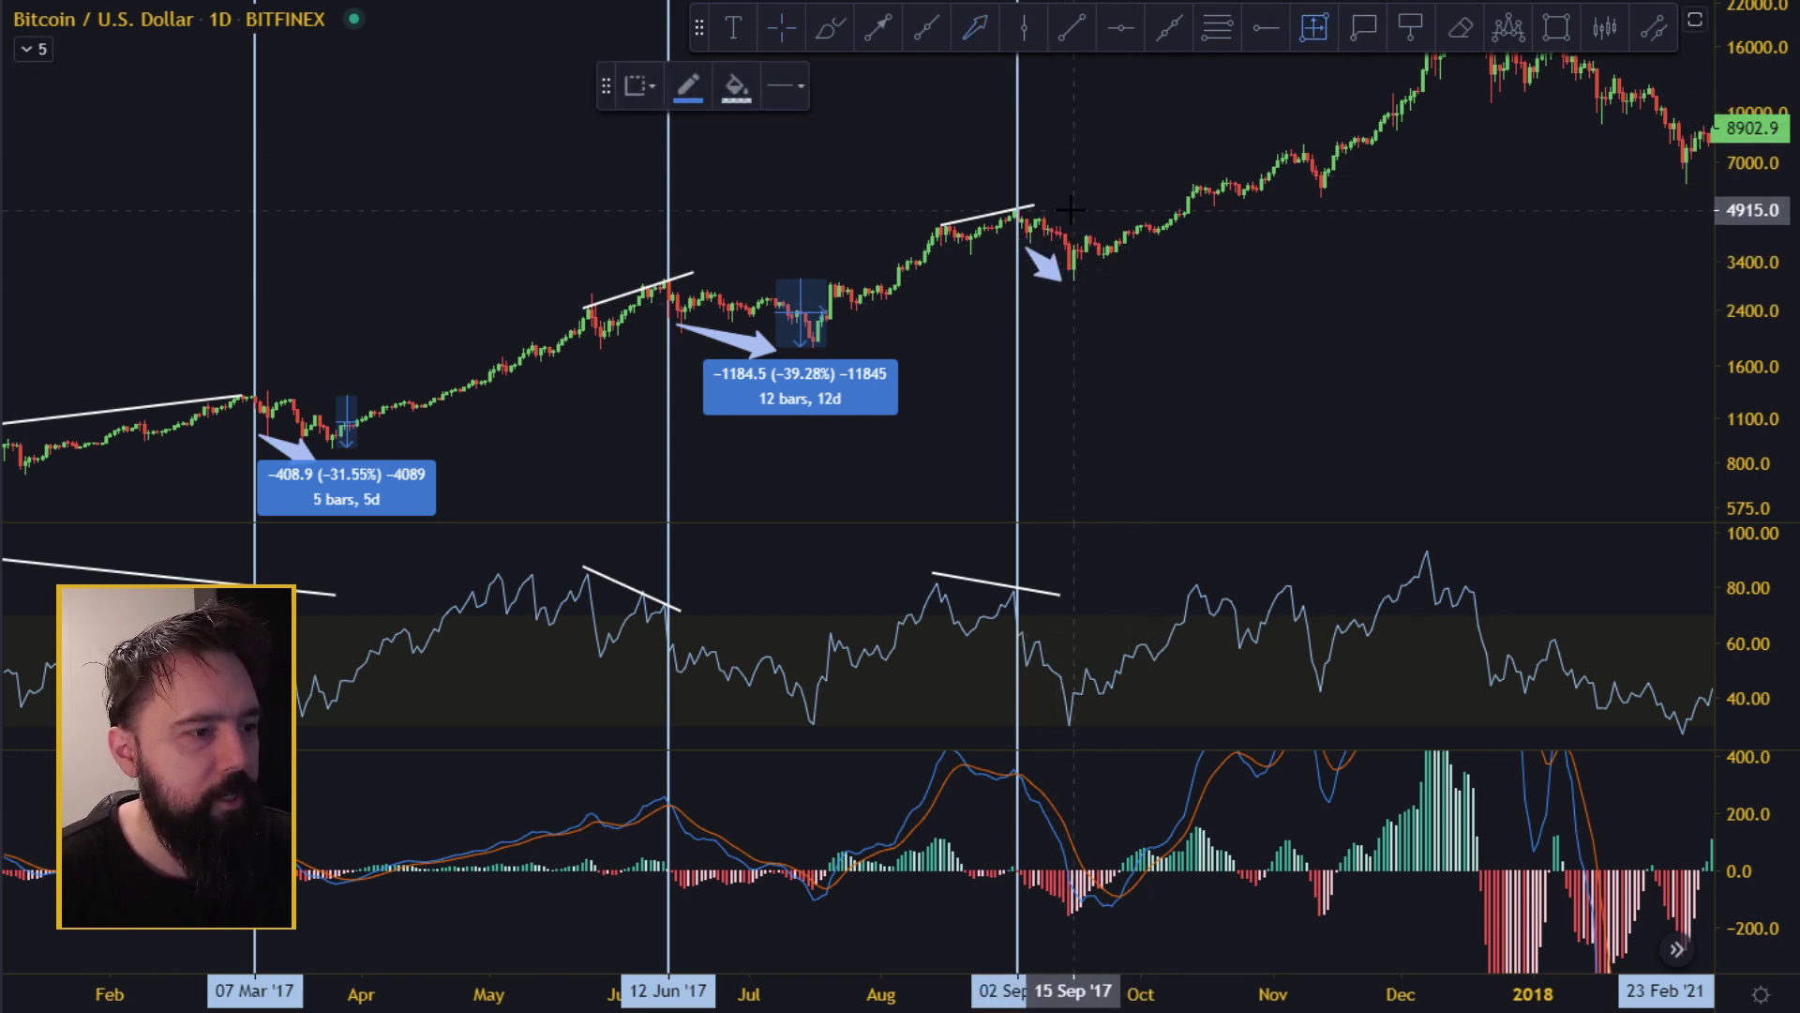
click(1052, 208)
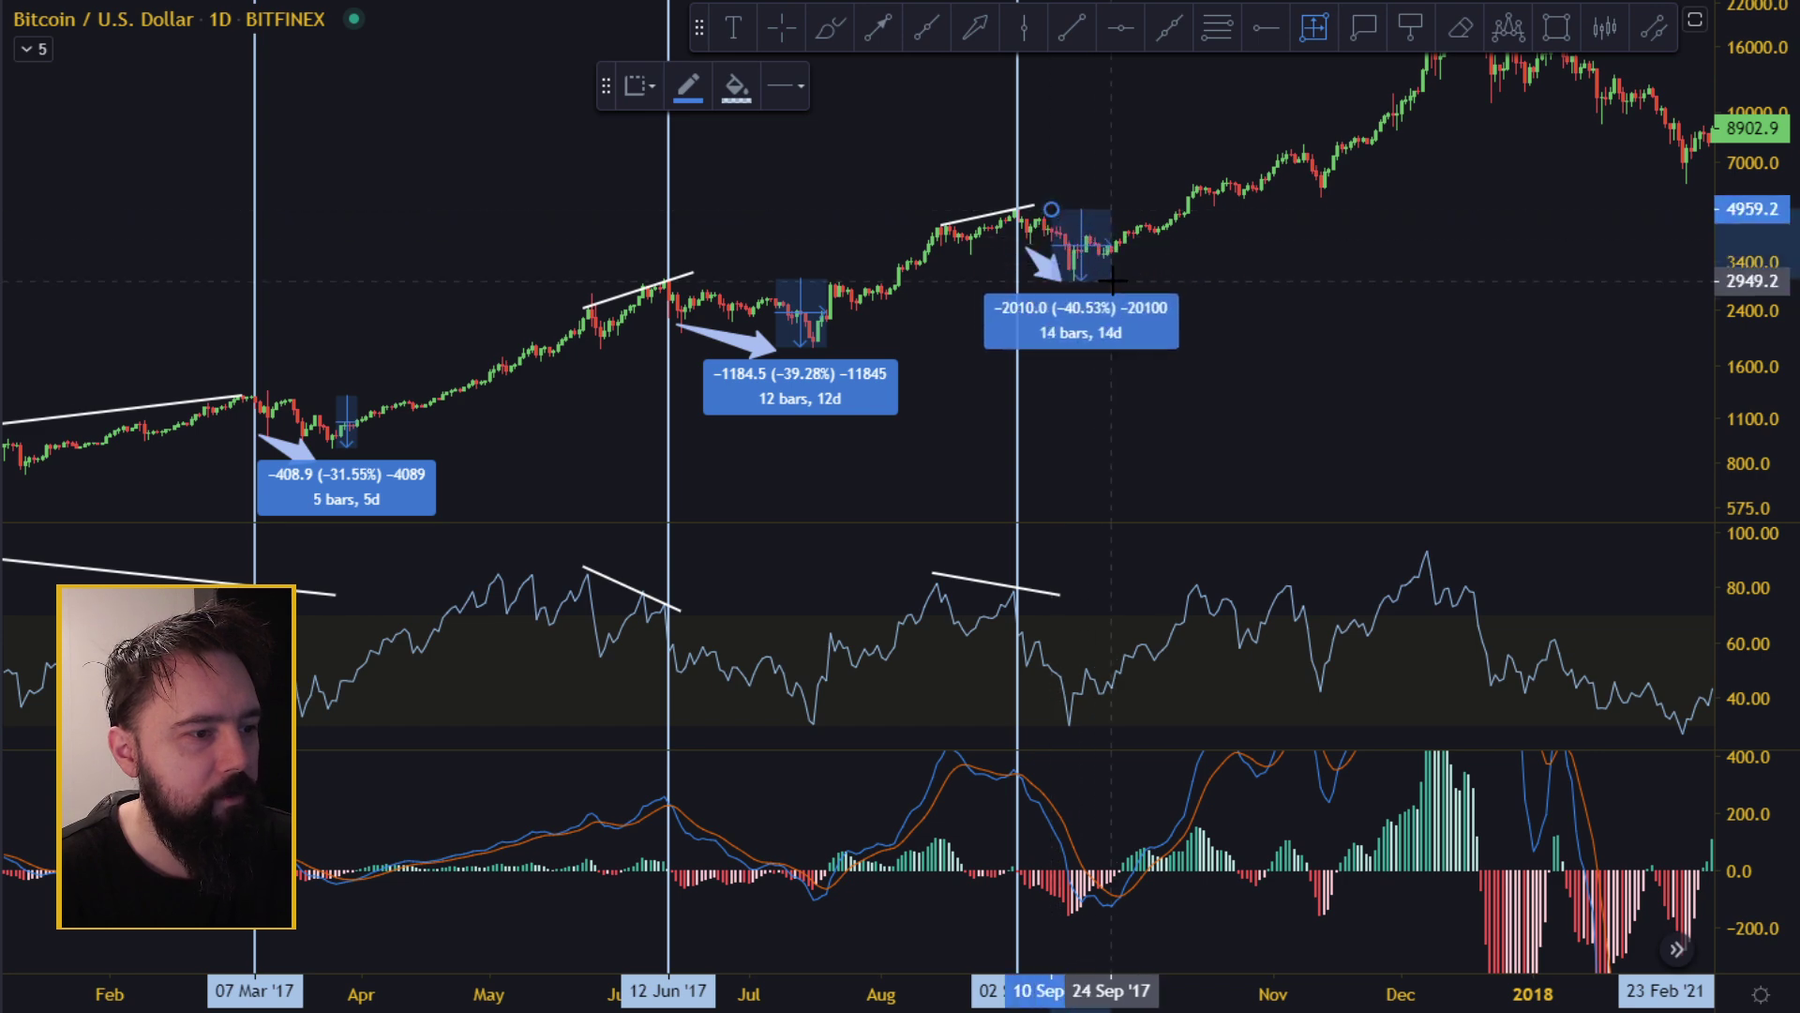
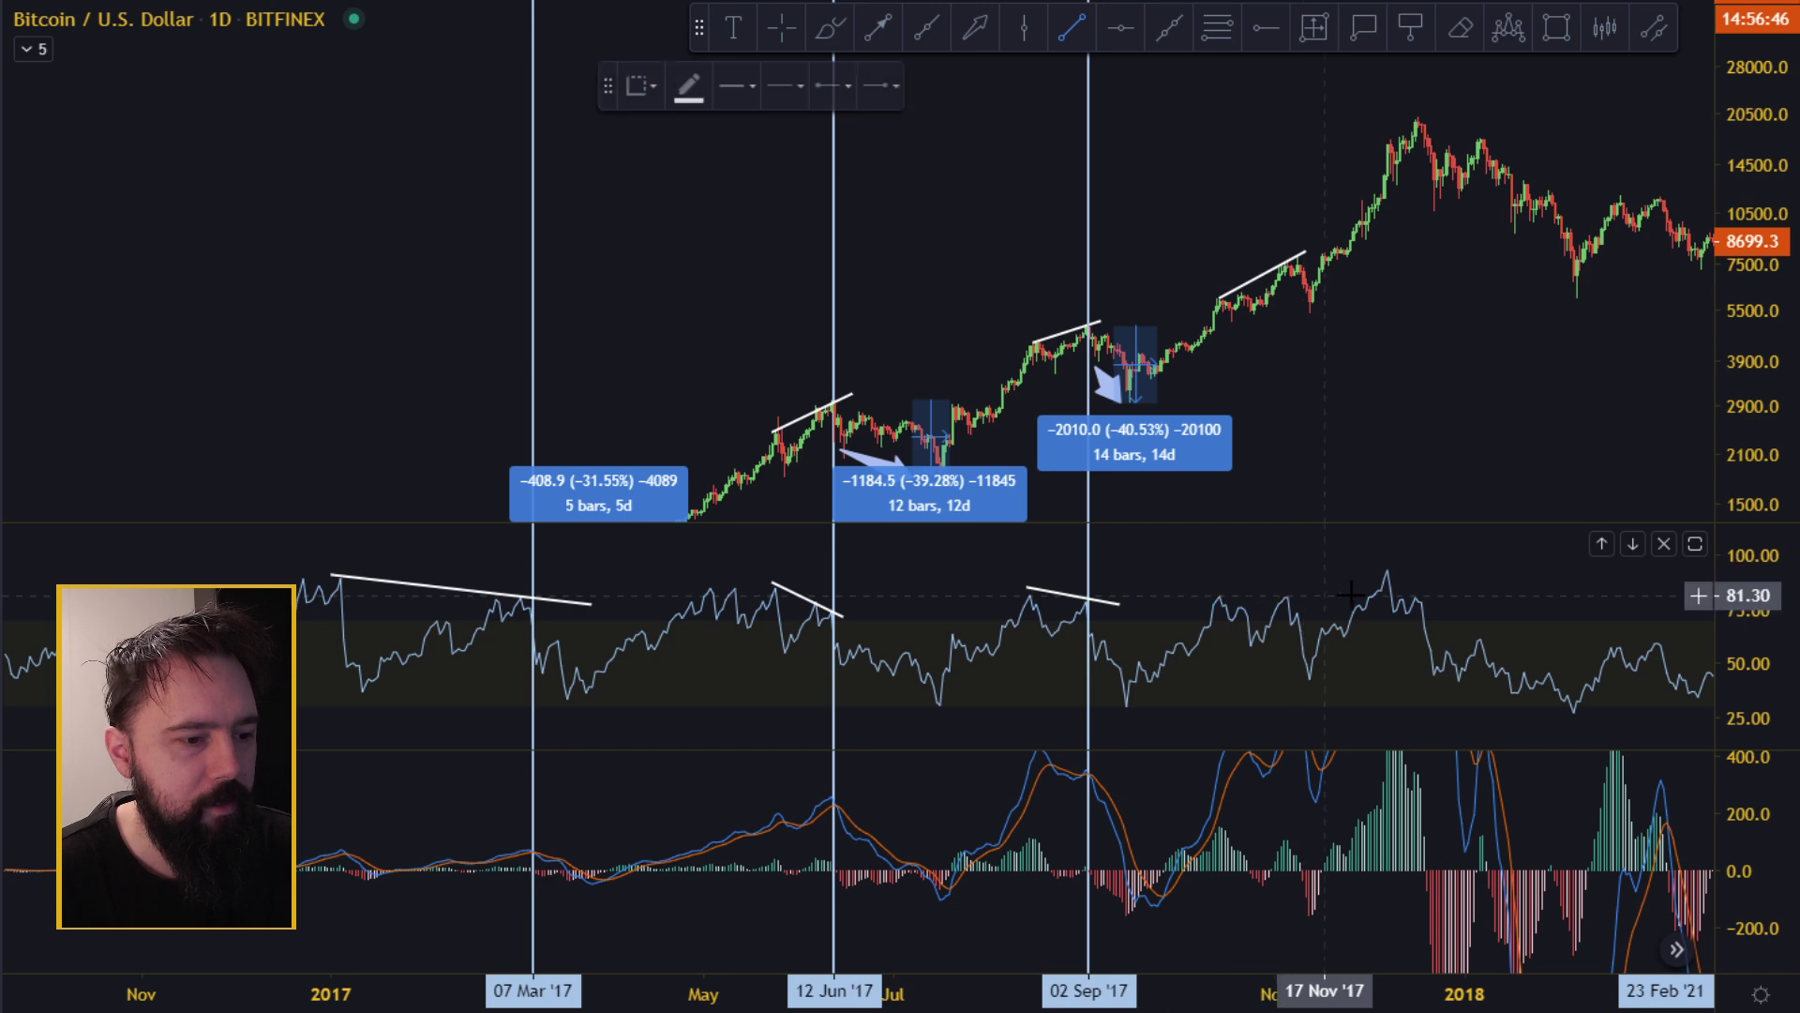
Delete the trend line along the October to November 2017 price highs.
click(1246, 287)
key(Delete)
scroll(1250, 280, up, 3)
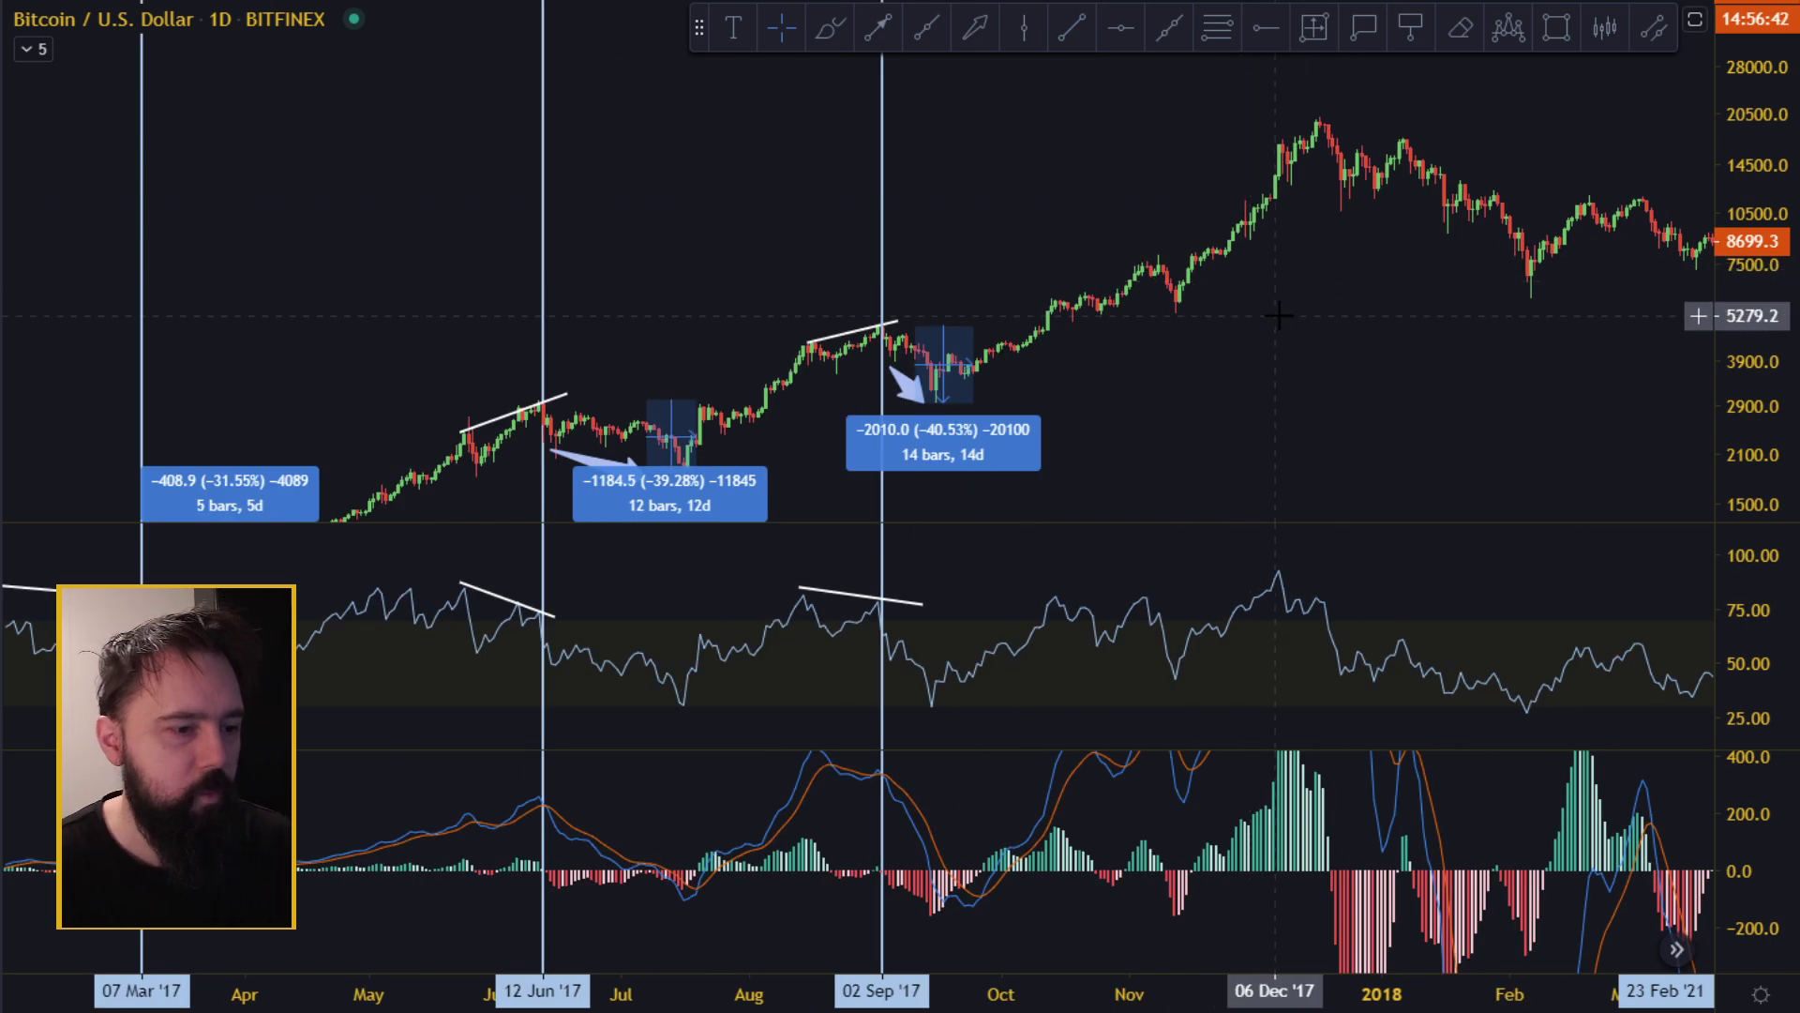
Measure the time after the March crossover line with a flat date and price range from 7 March to 25 March 2017.
scroll(1256, 319, down, 4)
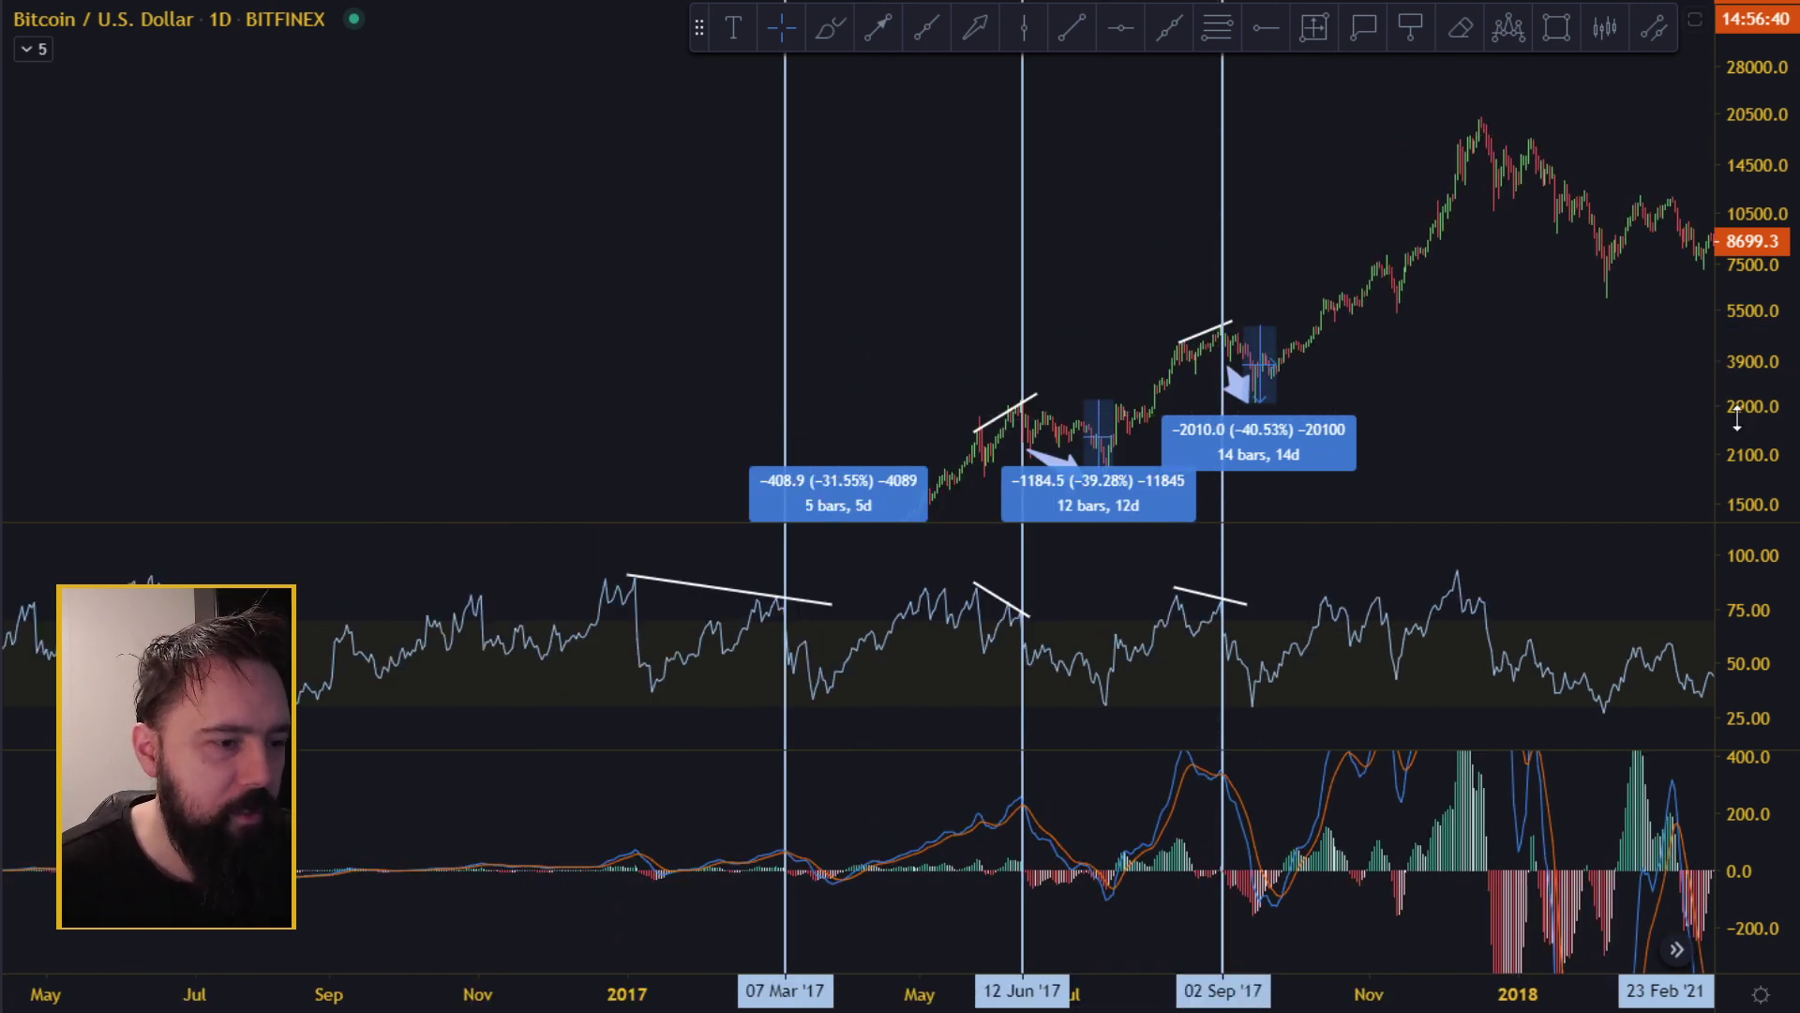
scroll(1499, 321, up, 4)
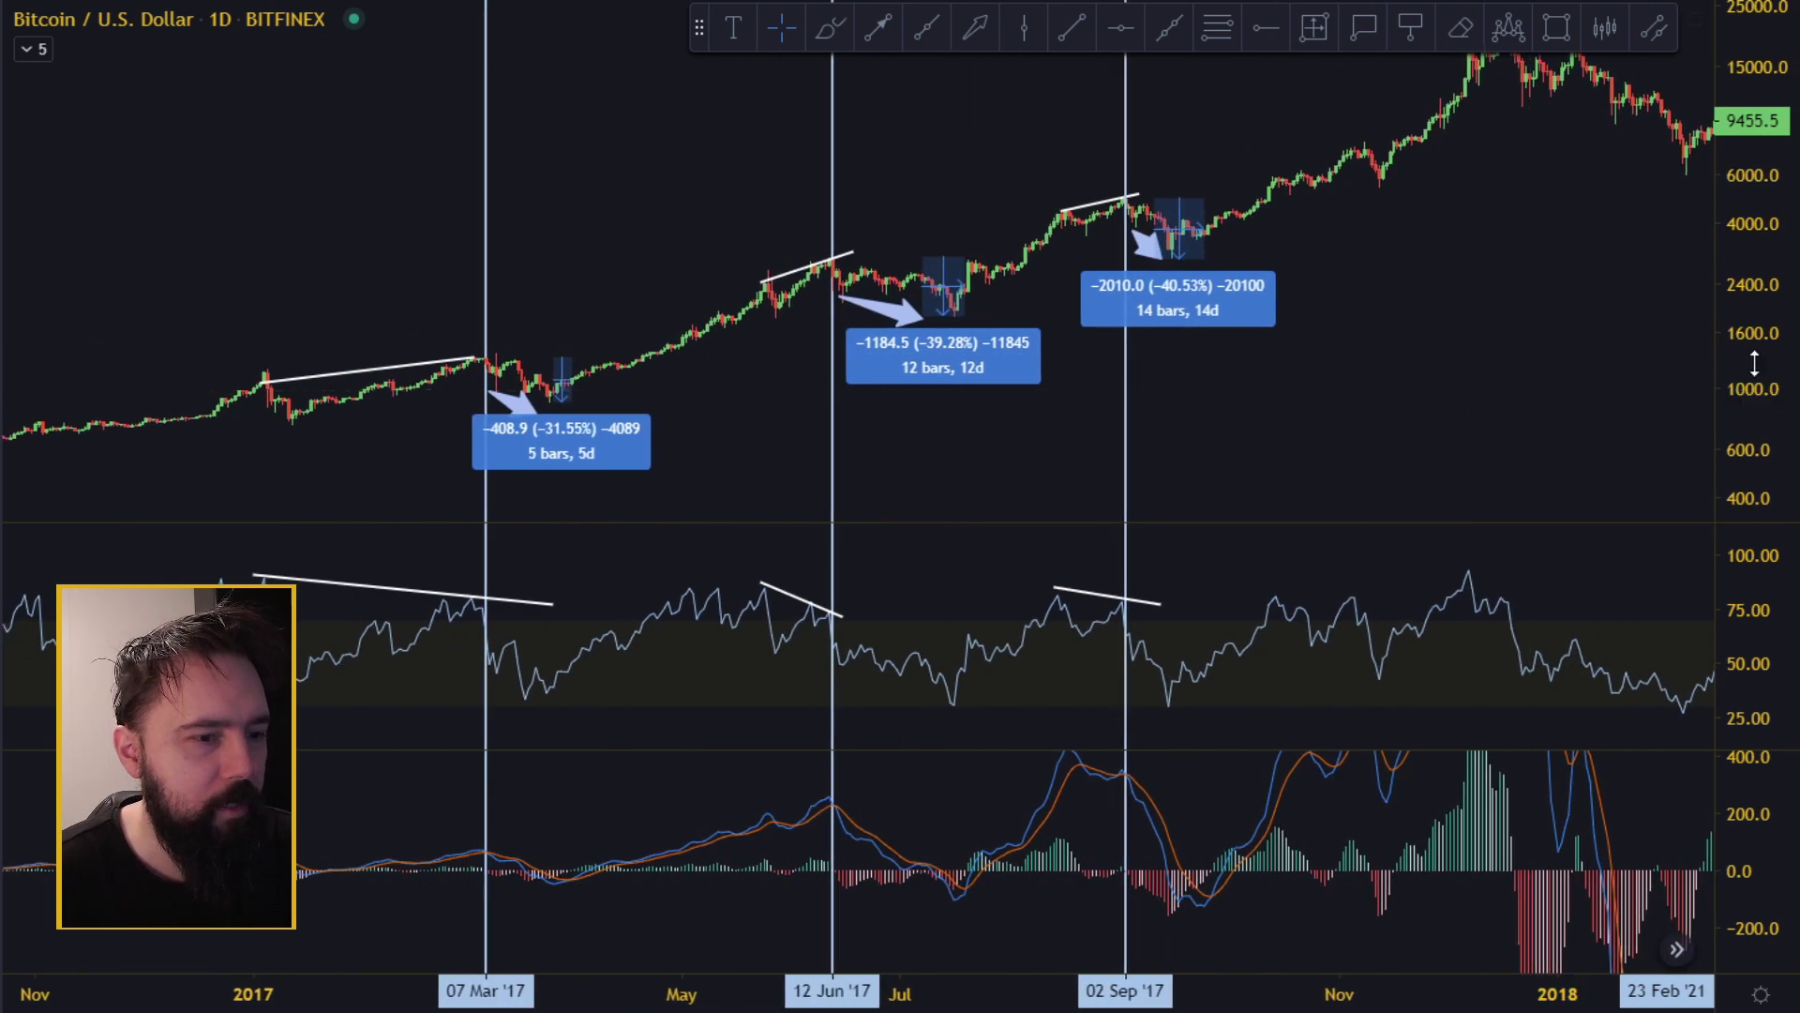
drag(1760, 385, 1760, 268)
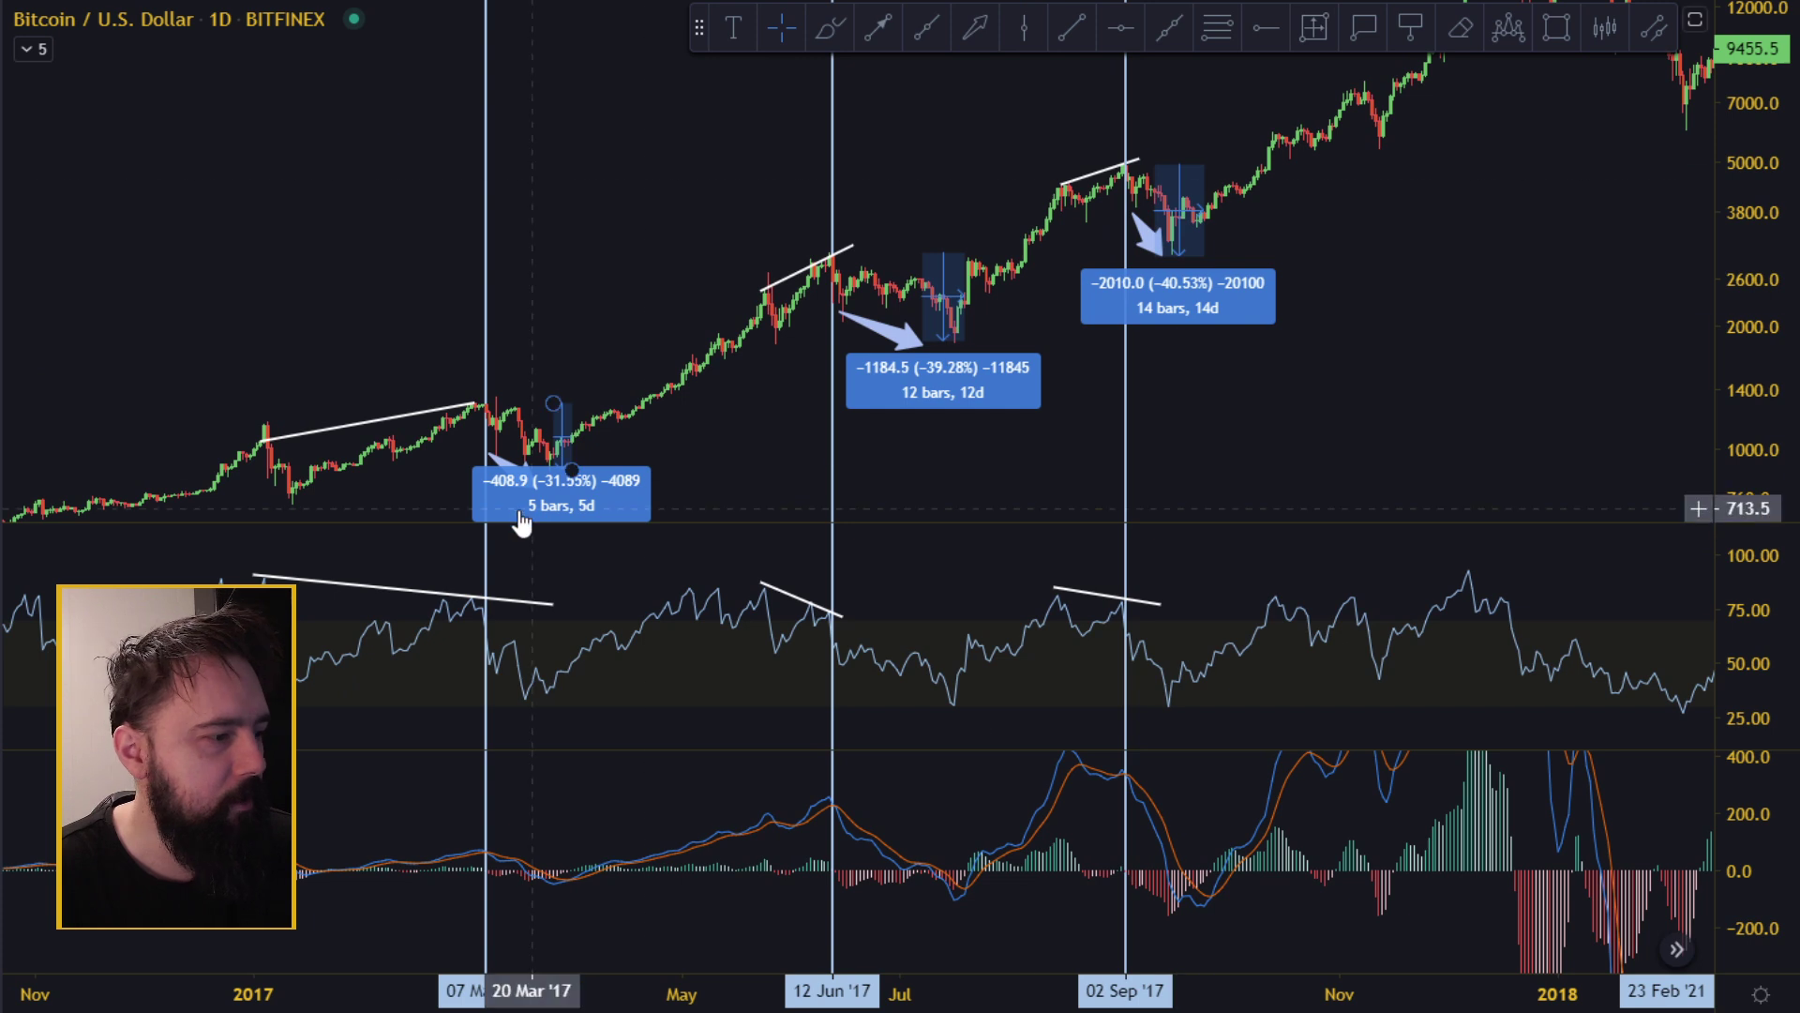
click(483, 268)
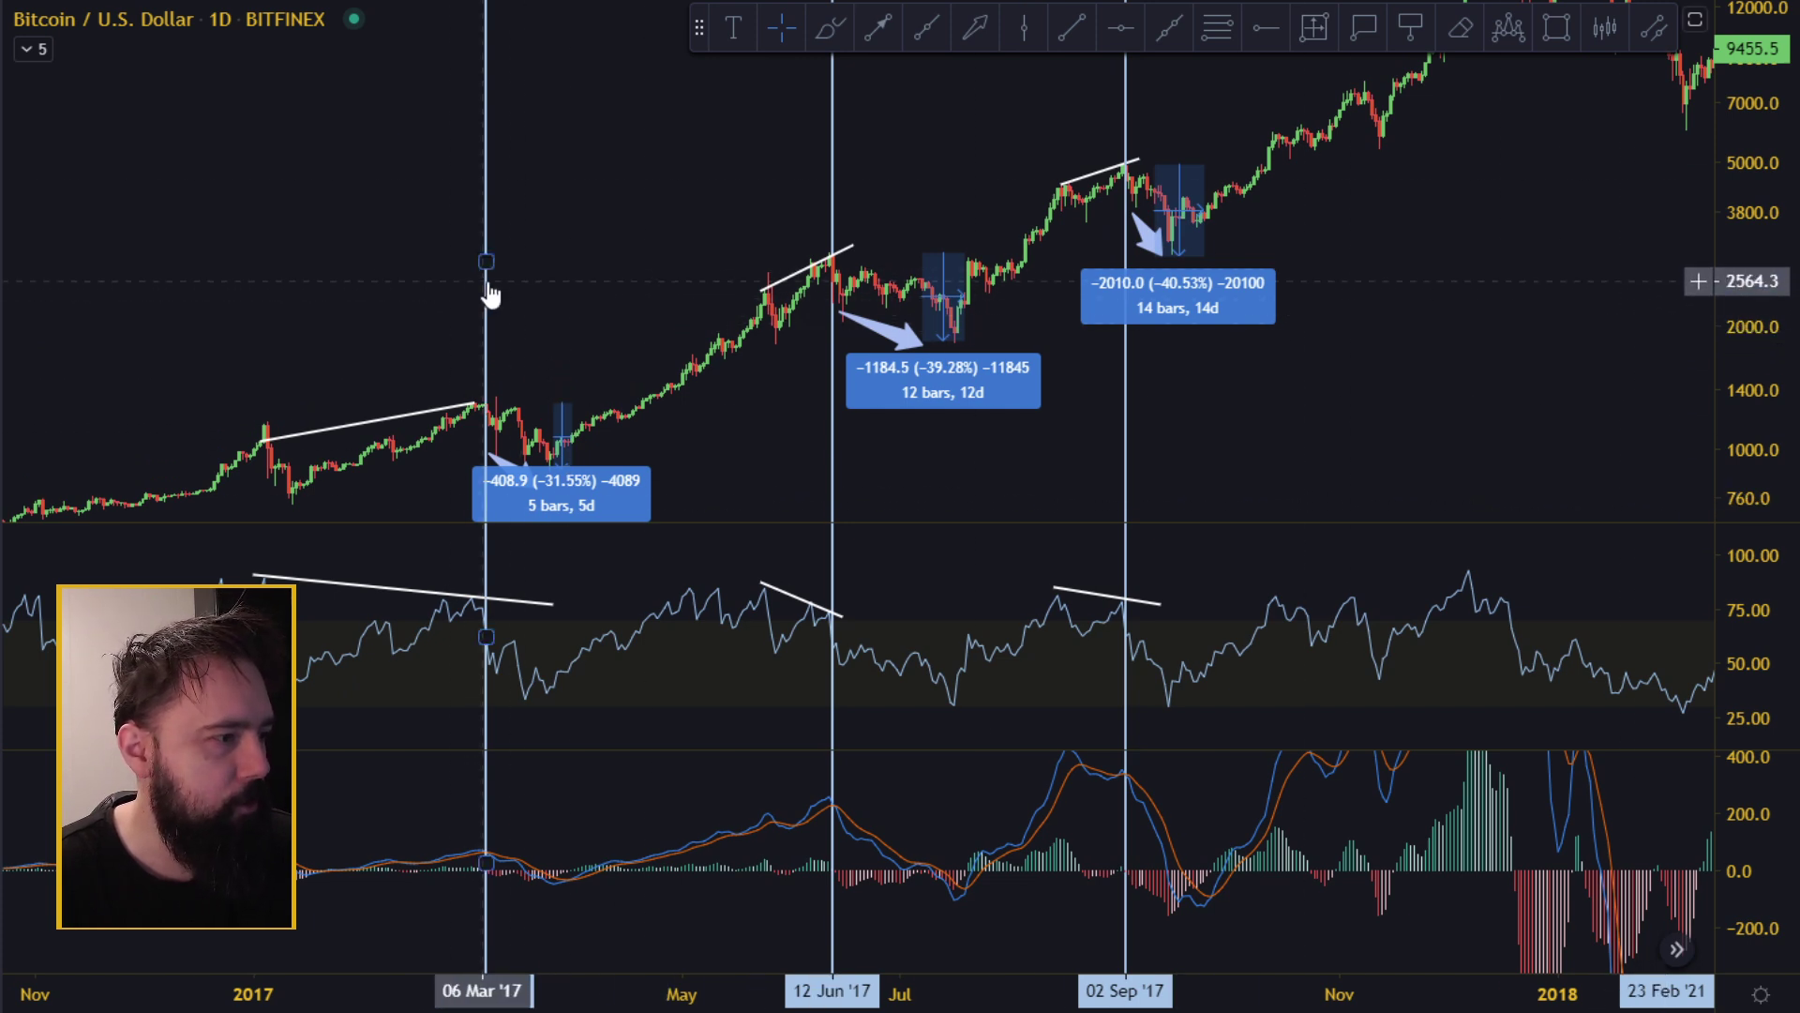
click(1323, 28)
drag(488, 276, 483, 275)
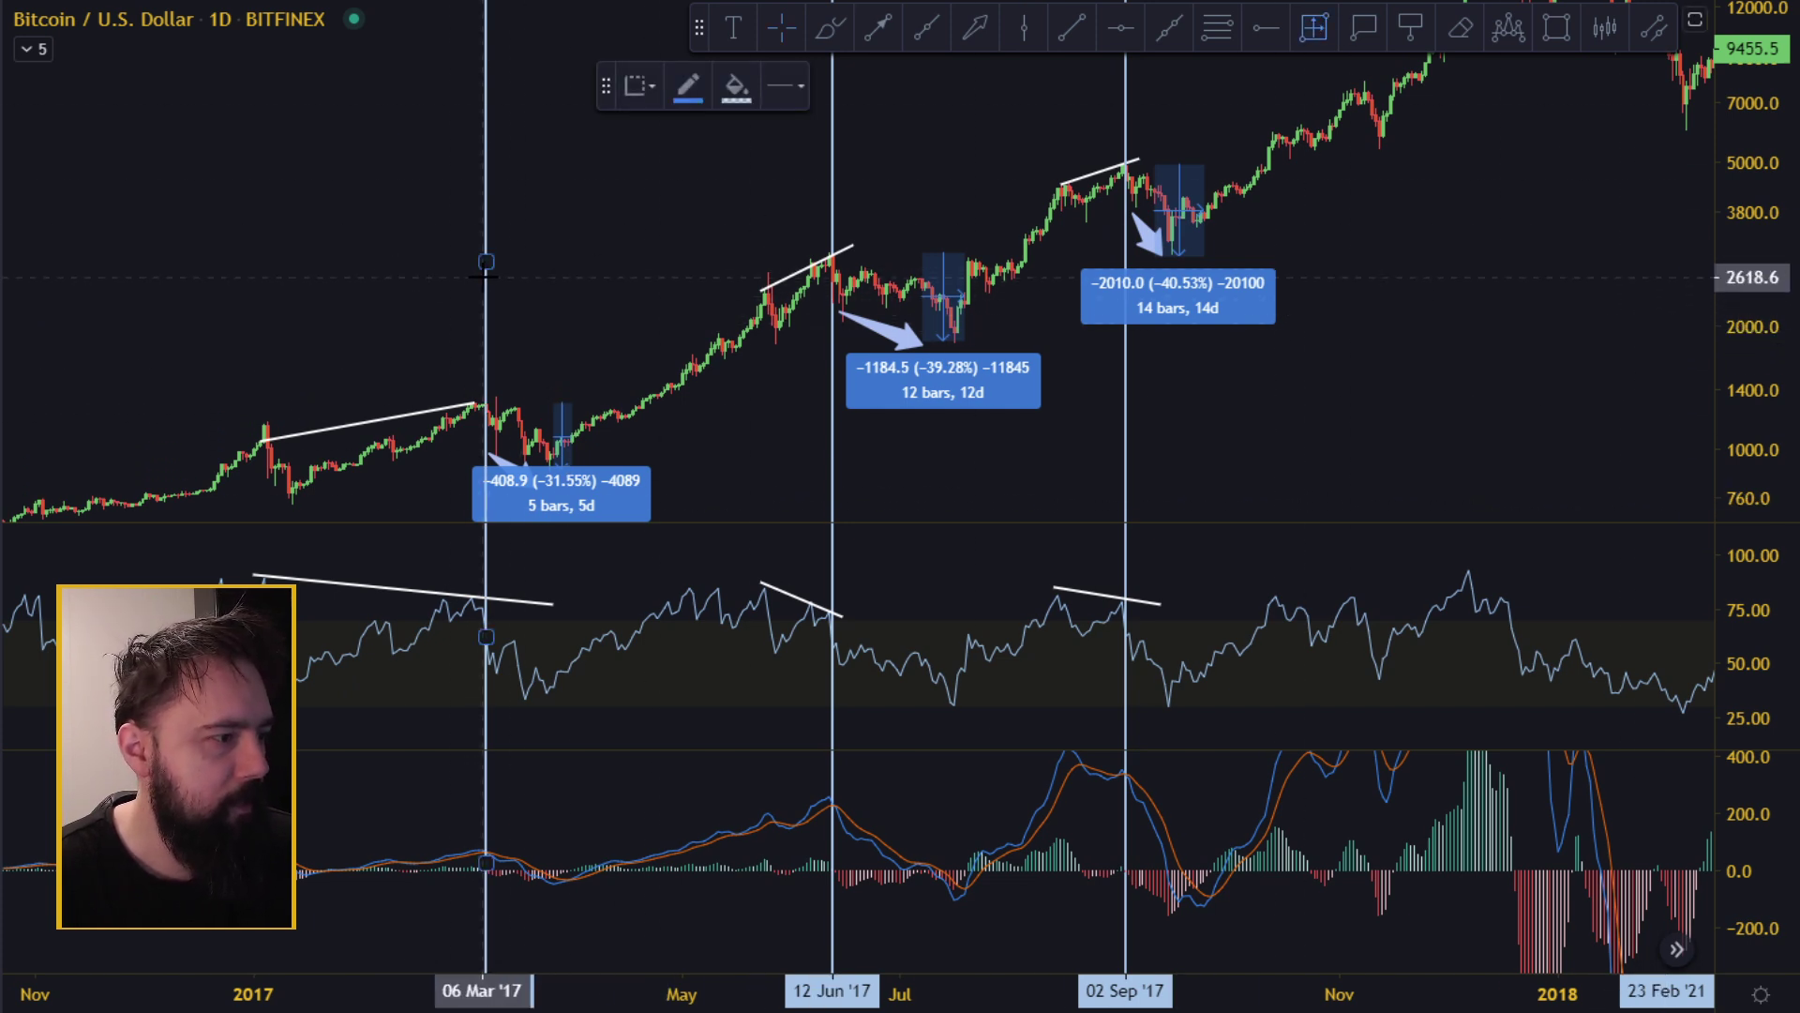
click(485, 277)
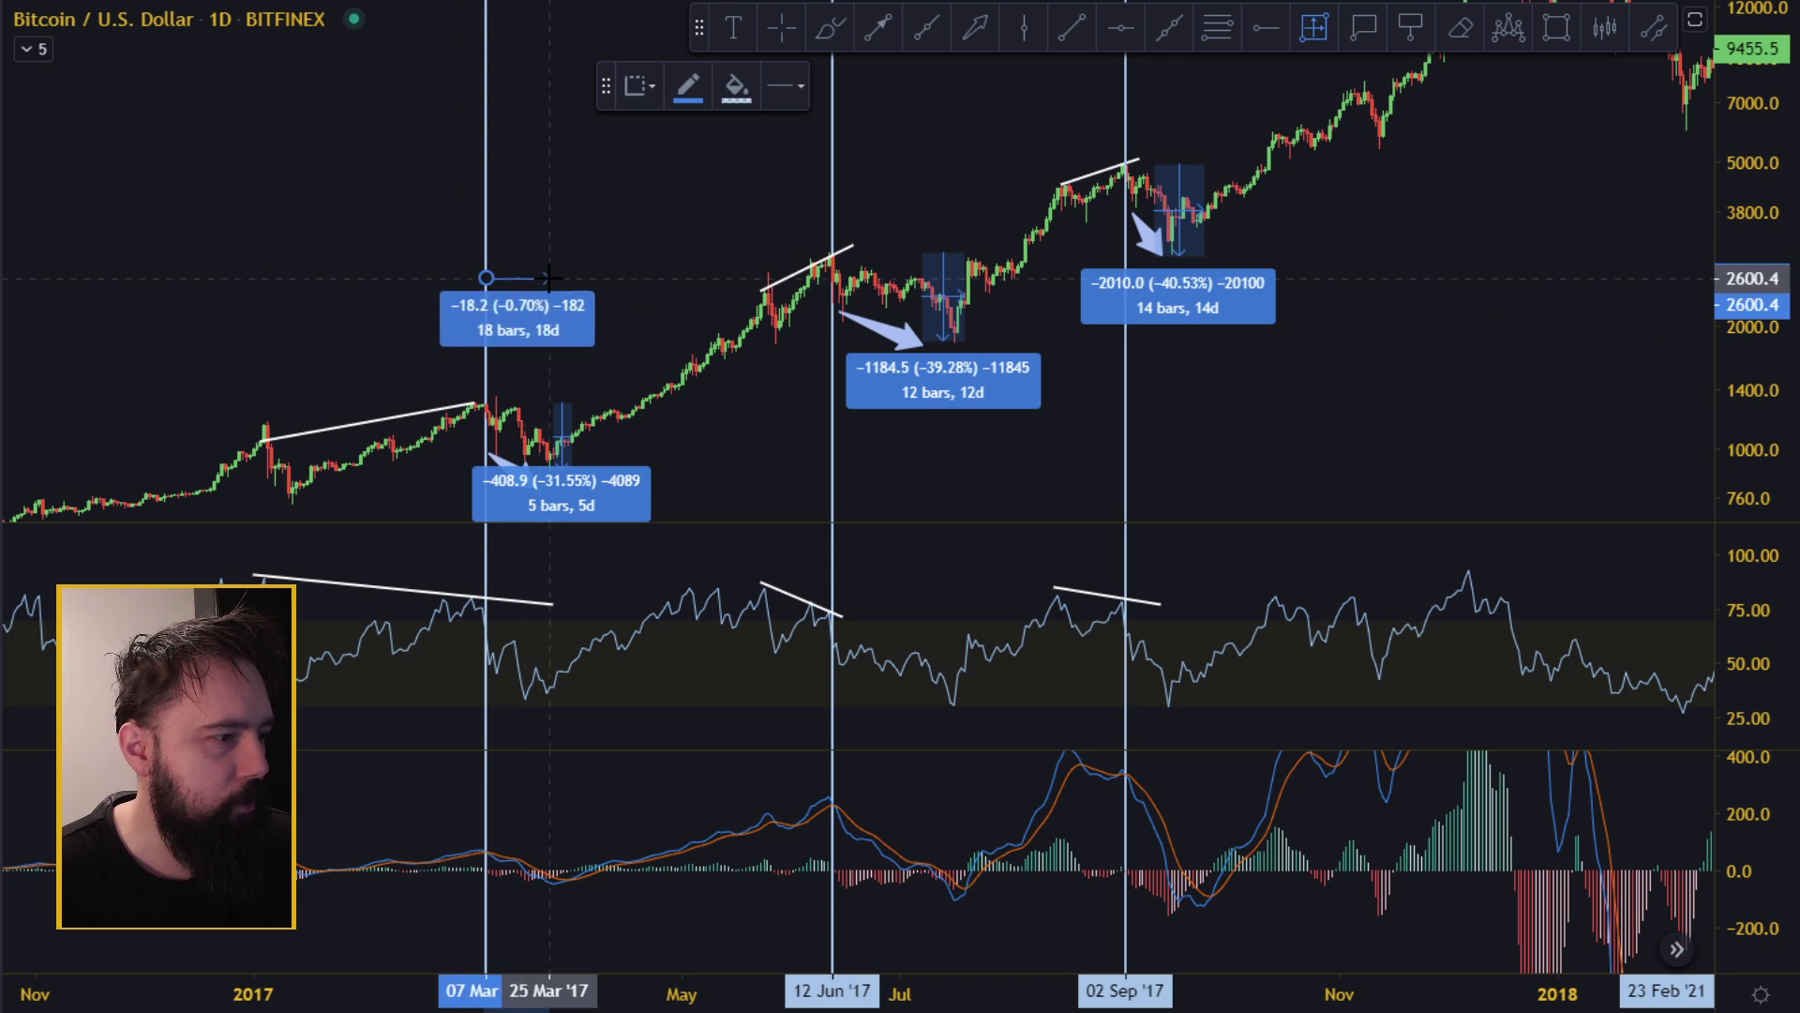
click(548, 278)
Add a flat date and price range spanning 34 days from the 12 June 2017 crossover line.
drag(691, 234, 616, 293)
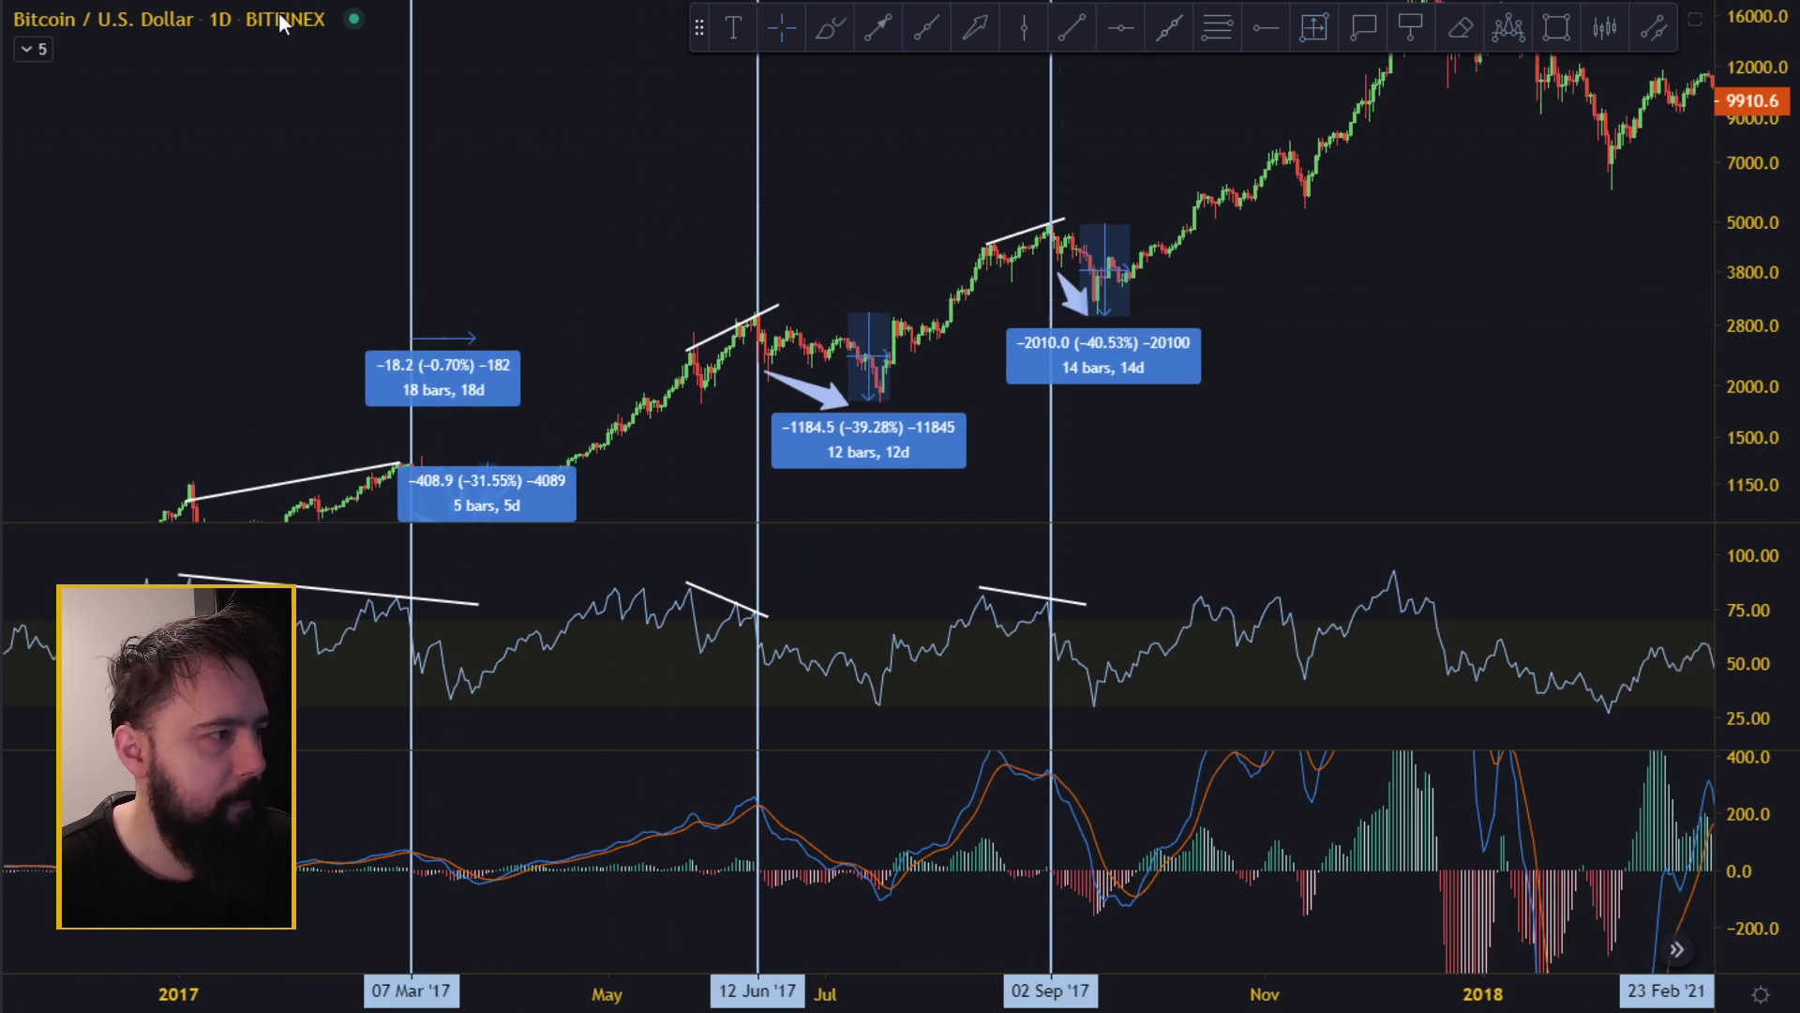
drag(758, 231, 756, 231)
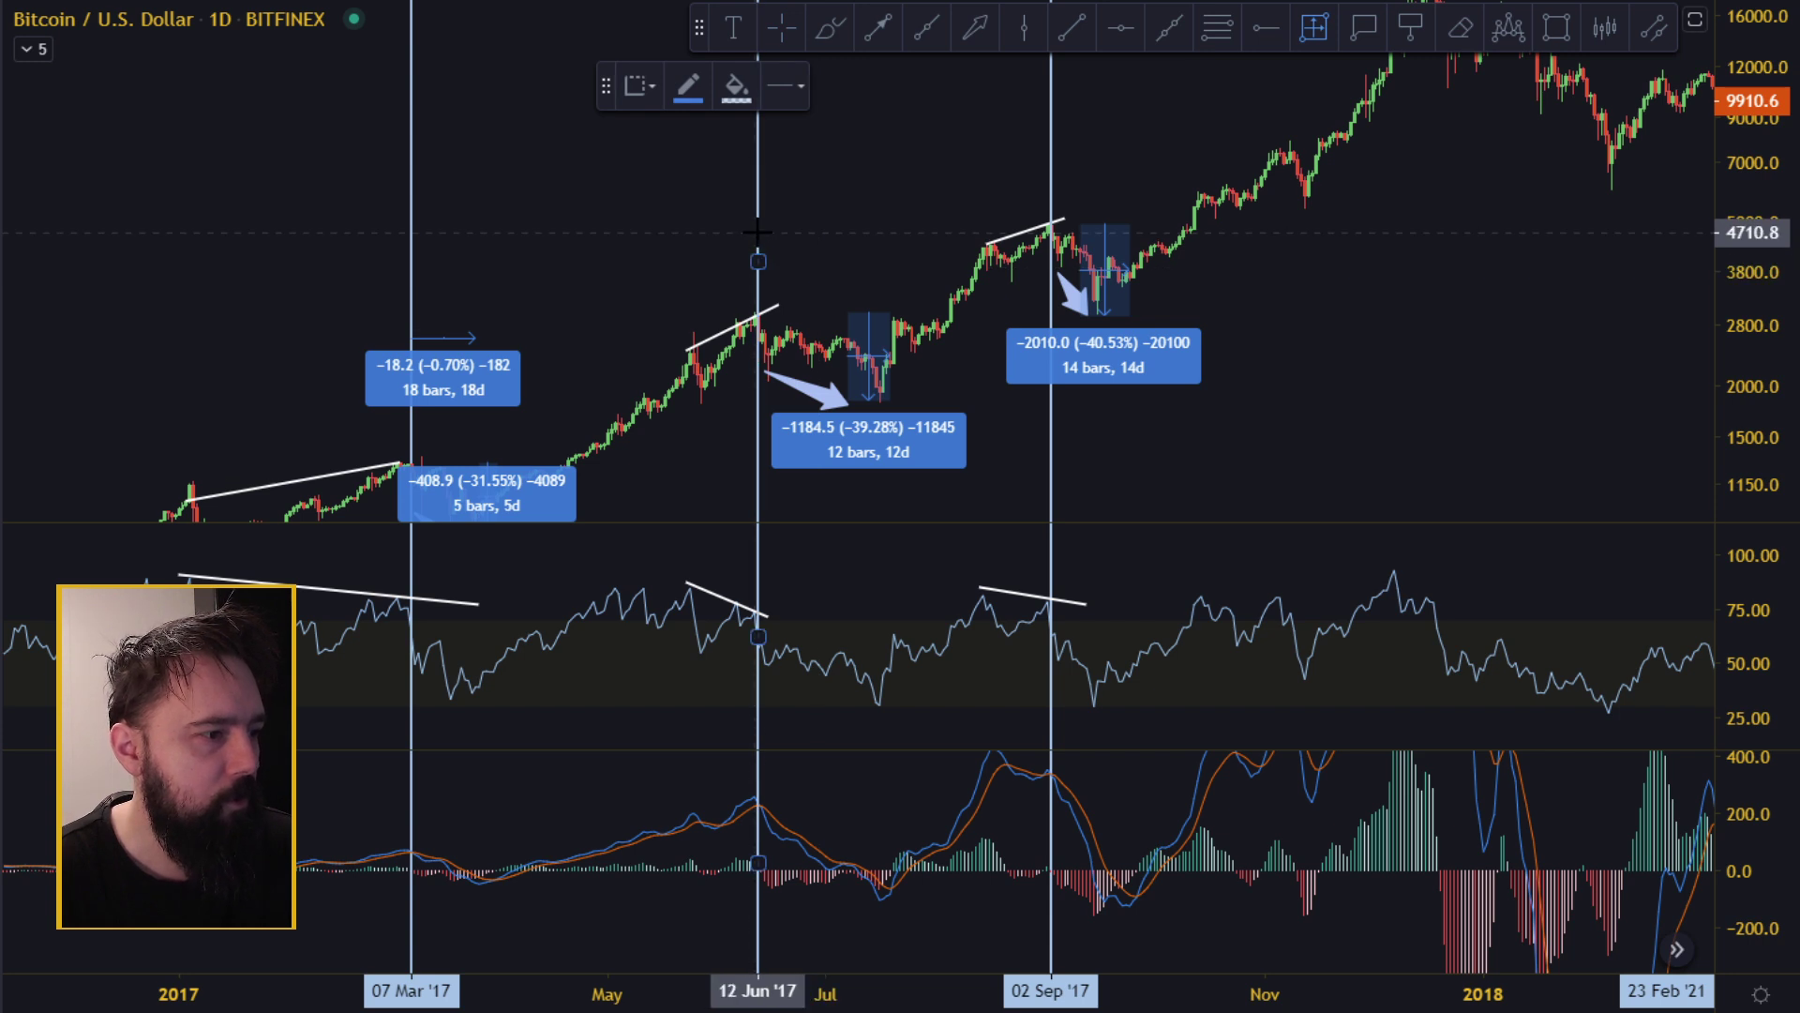
click(758, 232)
click(880, 228)
Add a flat date and price range spanning 13 days from the 2 September 2017 crossover line.
drag(958, 139, 919, 186)
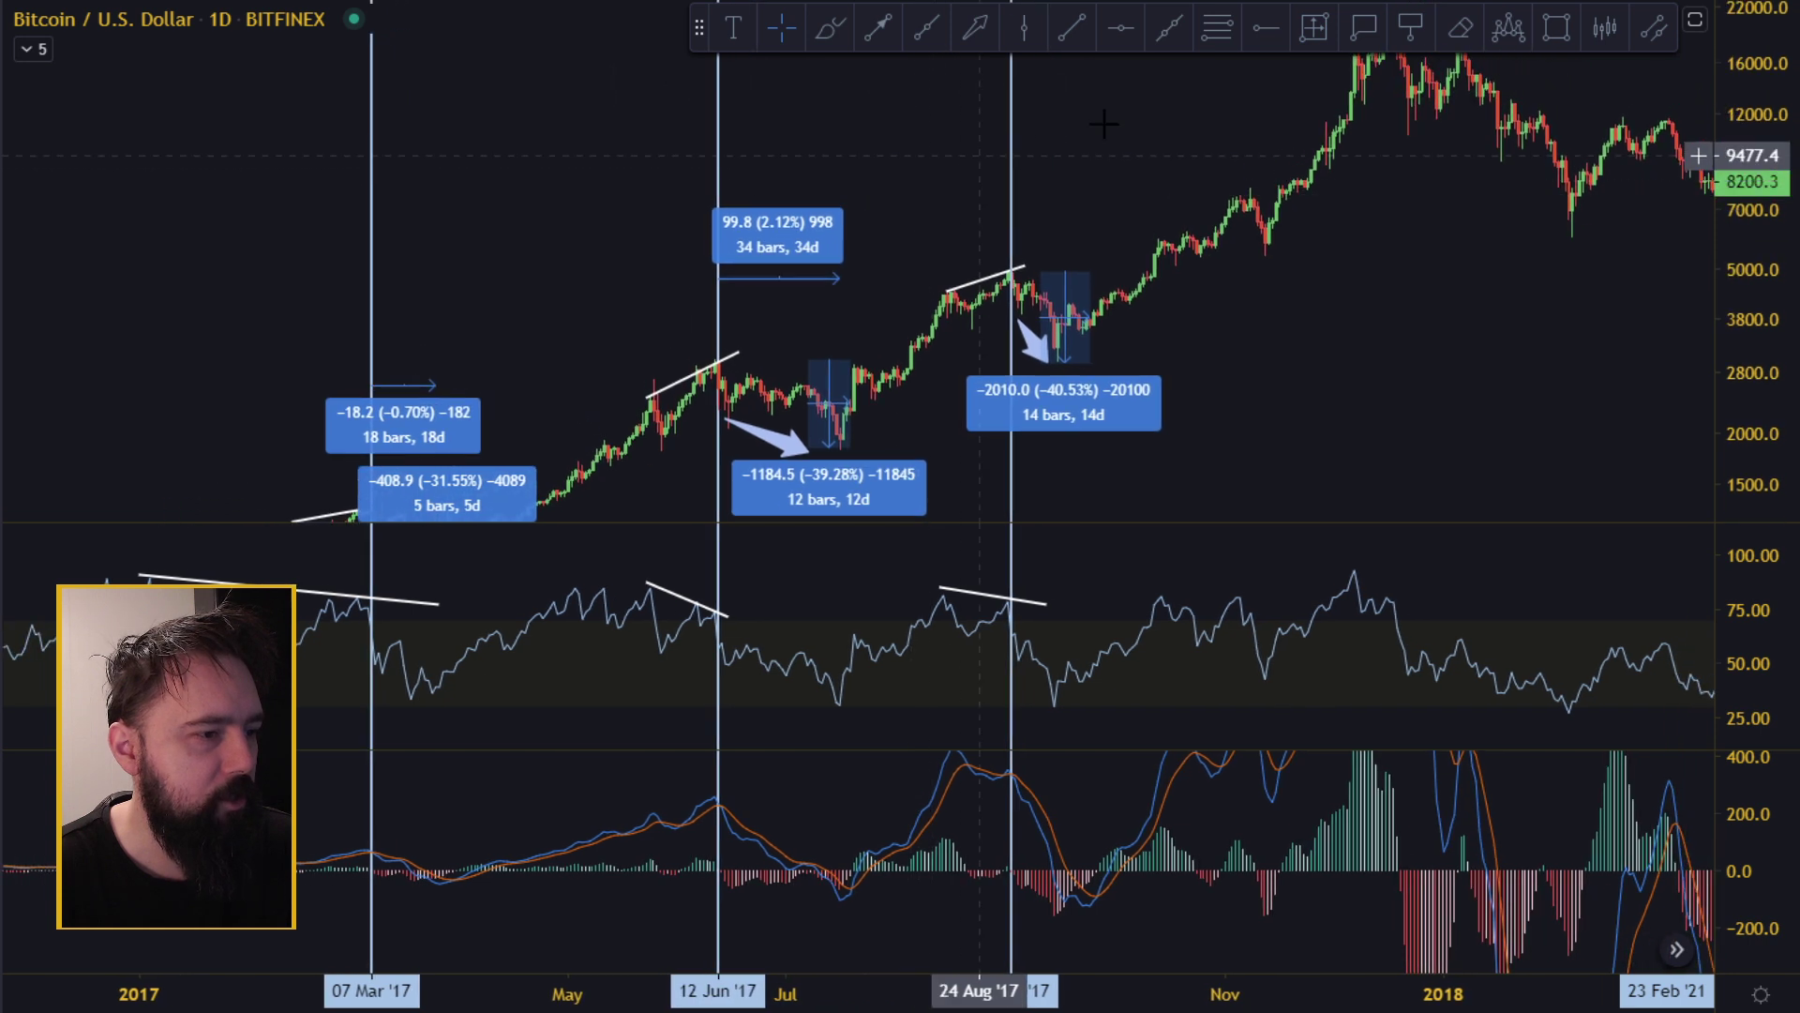
click(1315, 29)
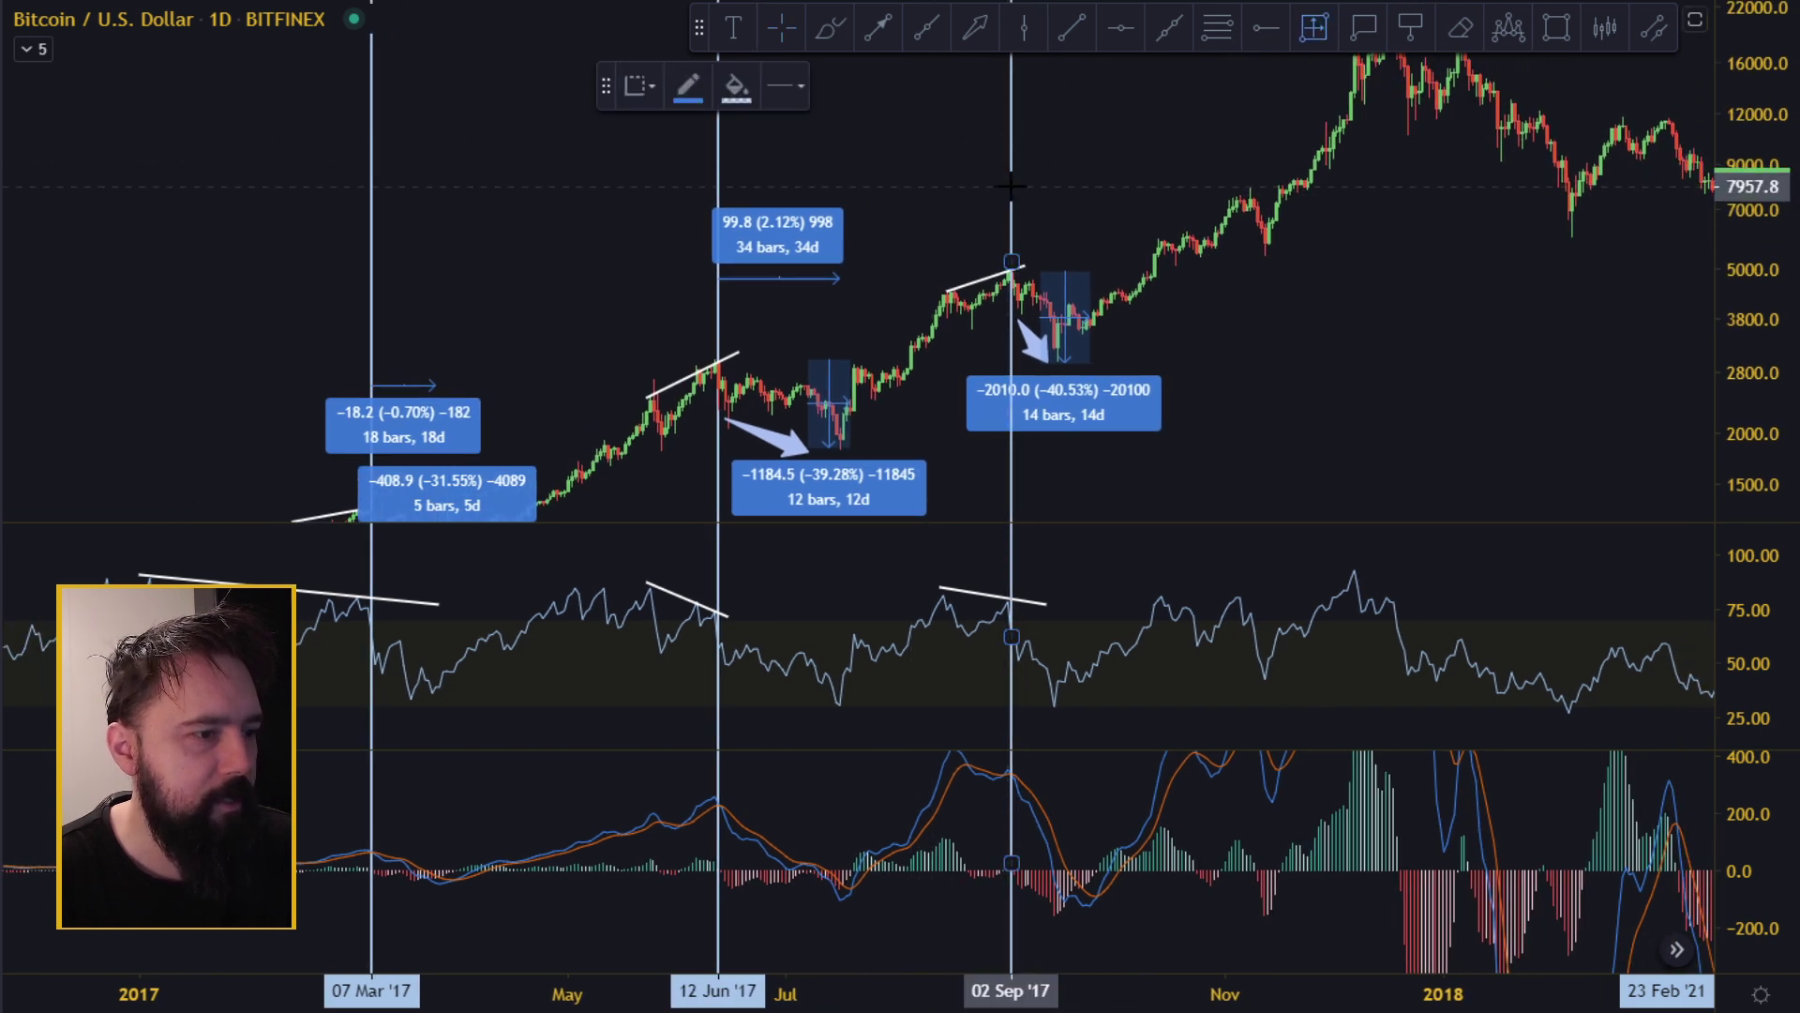
click(1011, 187)
click(1058, 185)
Draw a flat 14-day range below the early 2021 price action from 23 February (24518.5) to 9 March 2021 (24786.4).
drag(1293, 328, 1351, 319)
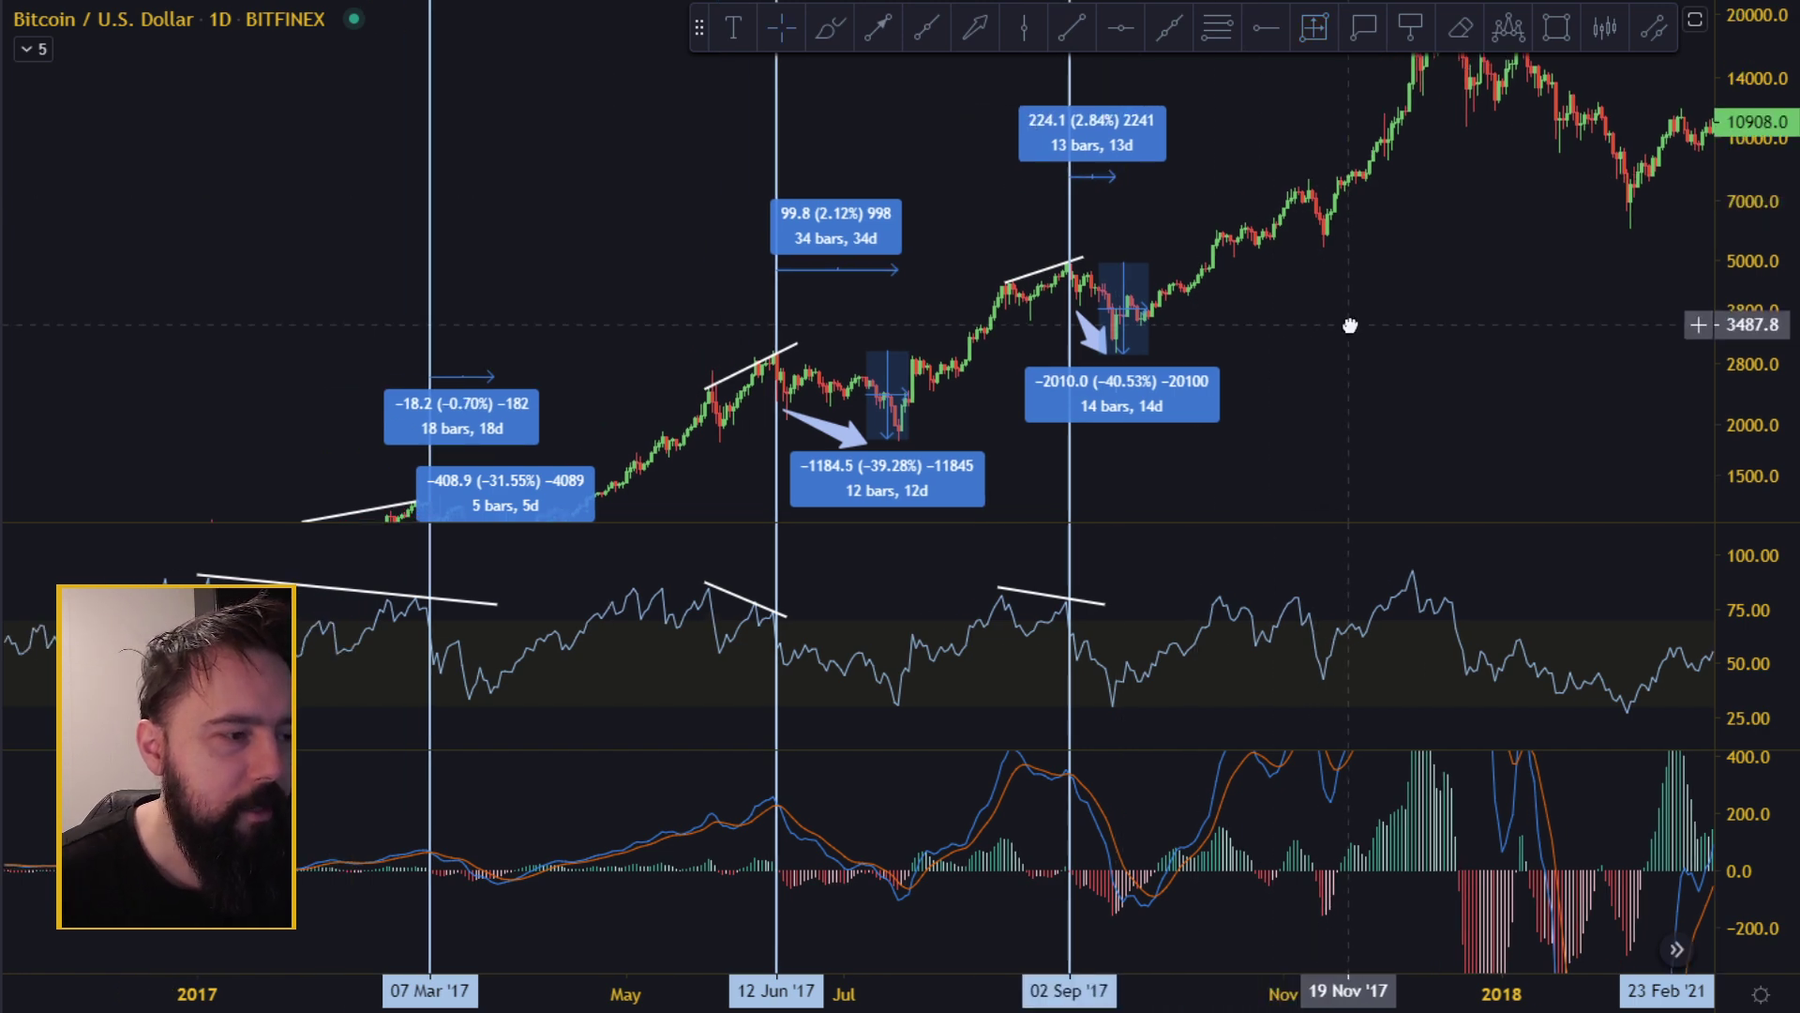
drag(1495, 315, 882, 479)
scroll(1576, 422, right, 15)
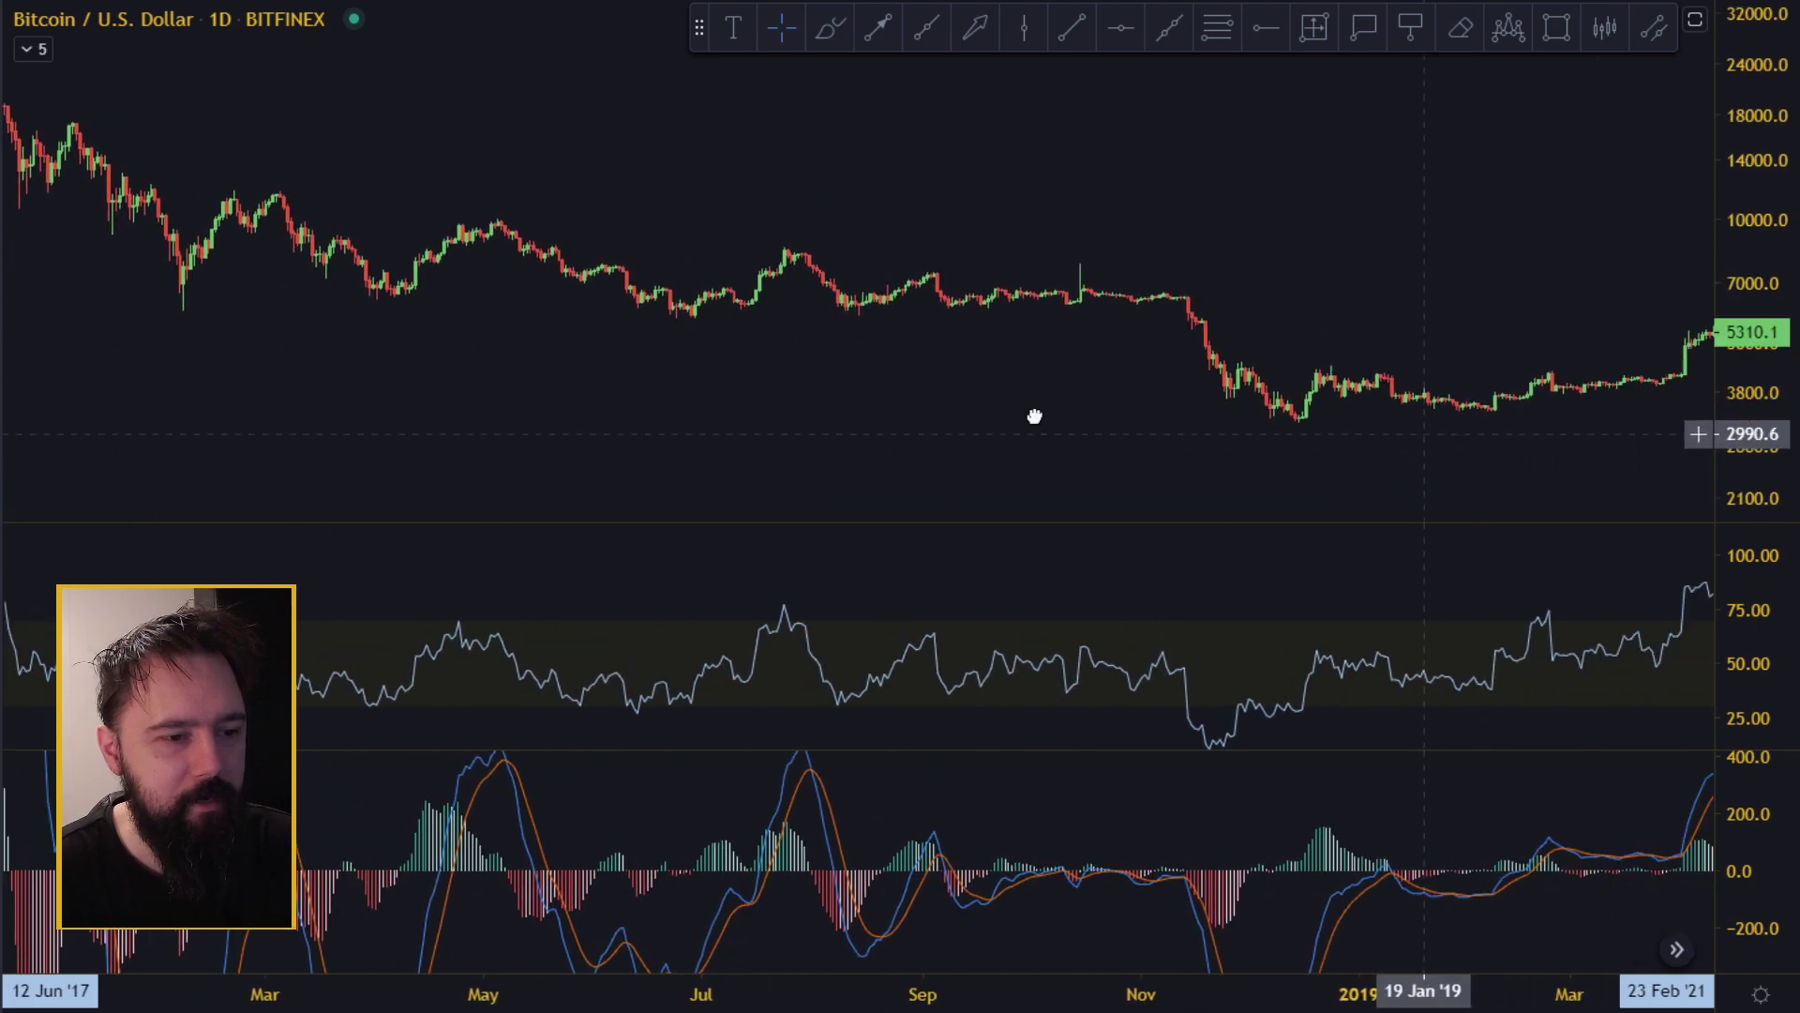
scroll(1510, 377, right, 15)
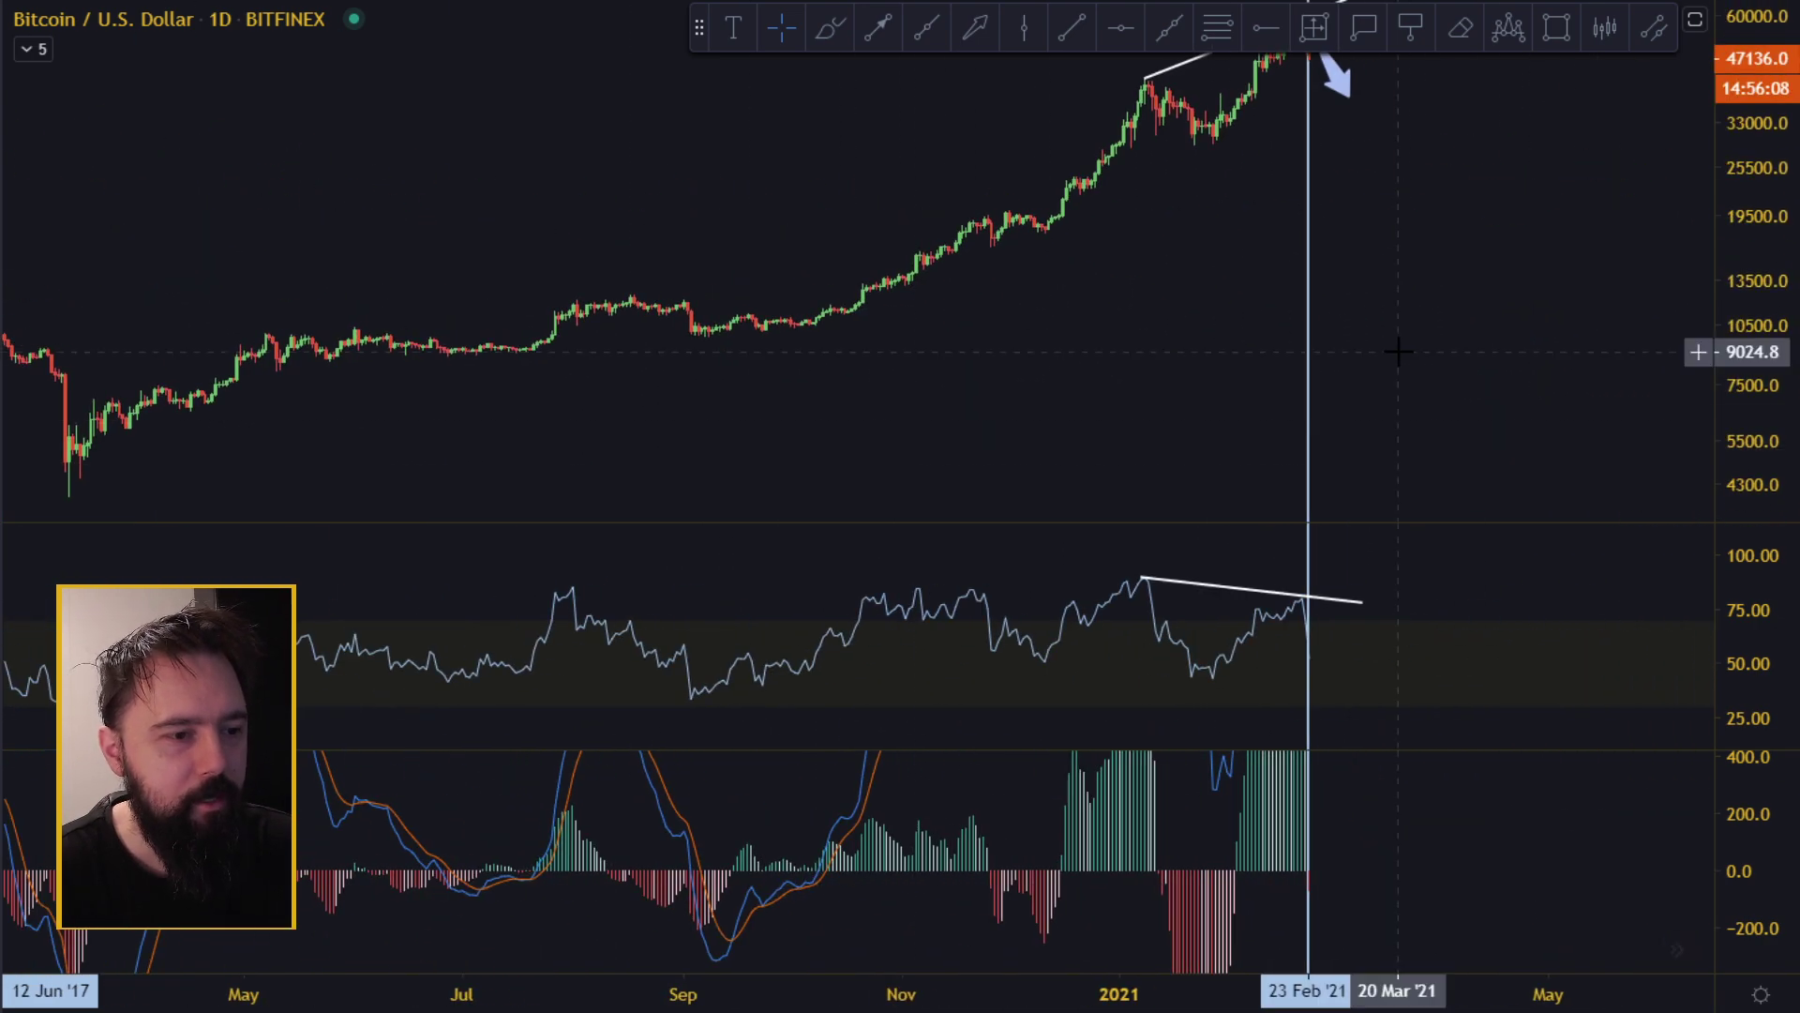
drag(1767, 408, 1763, 272)
scroll(1644, 319, up, 8)
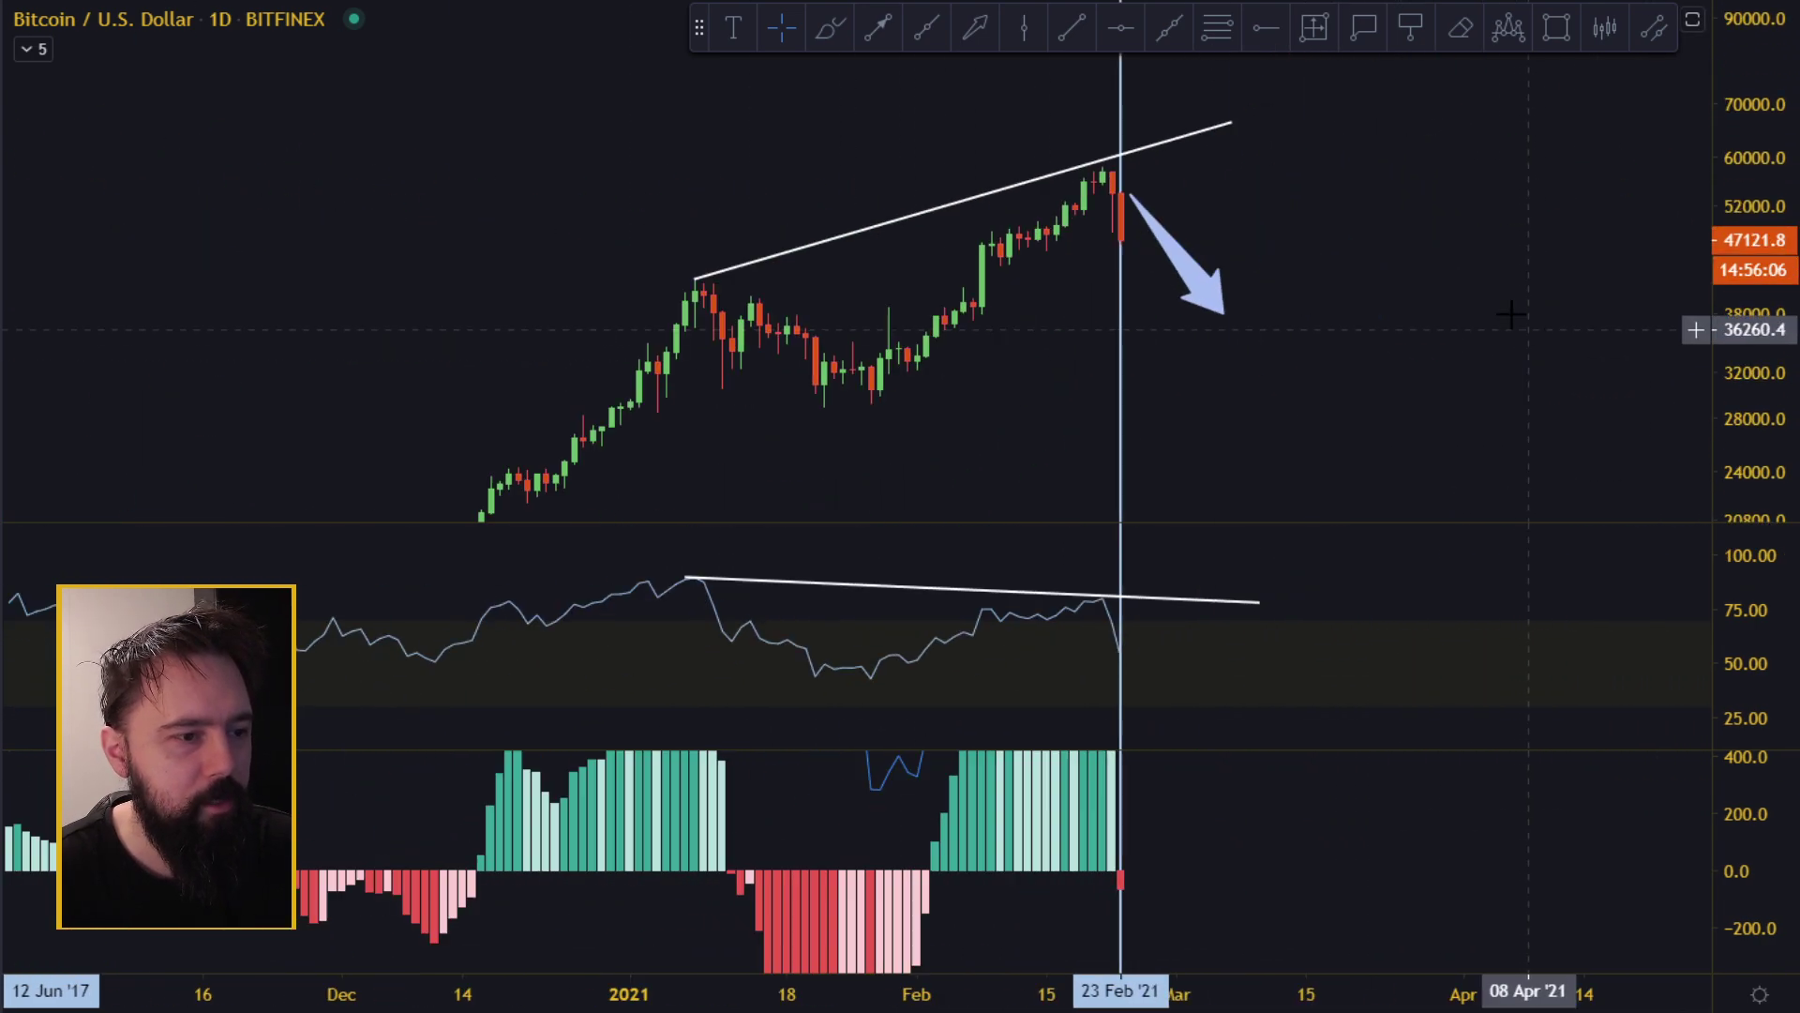
click(1316, 36)
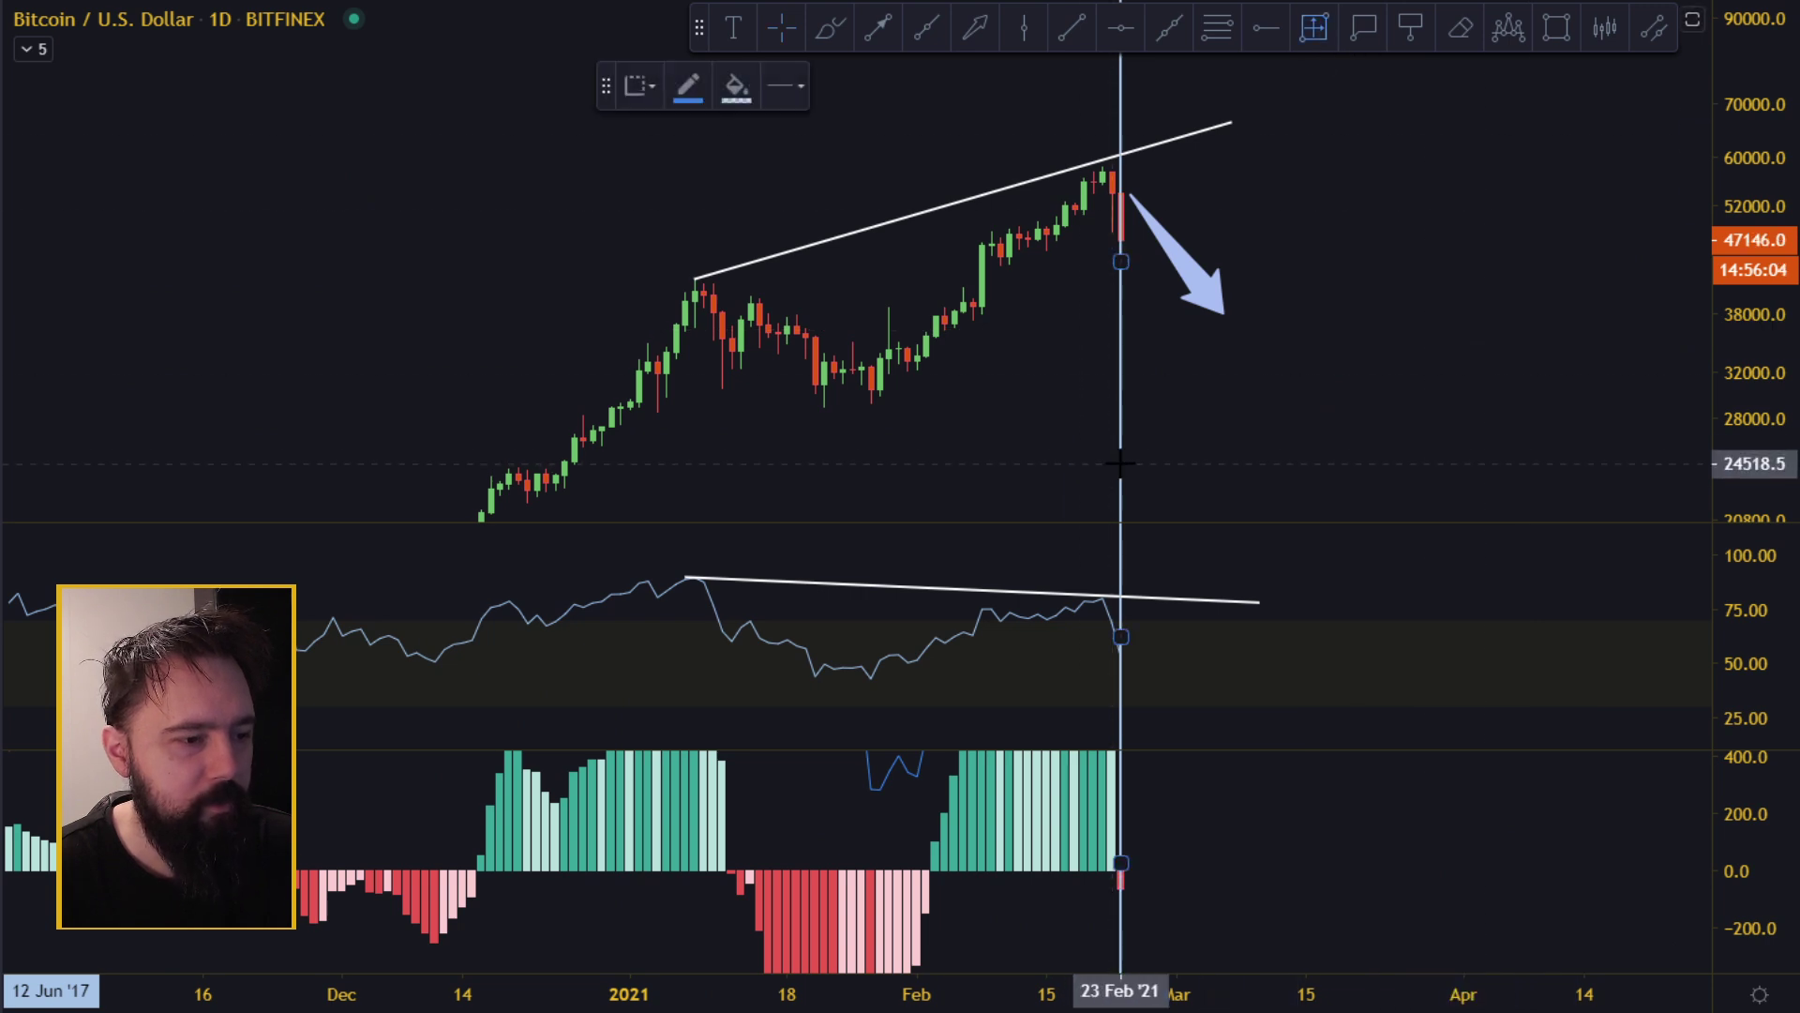
shift+click(1114, 463)
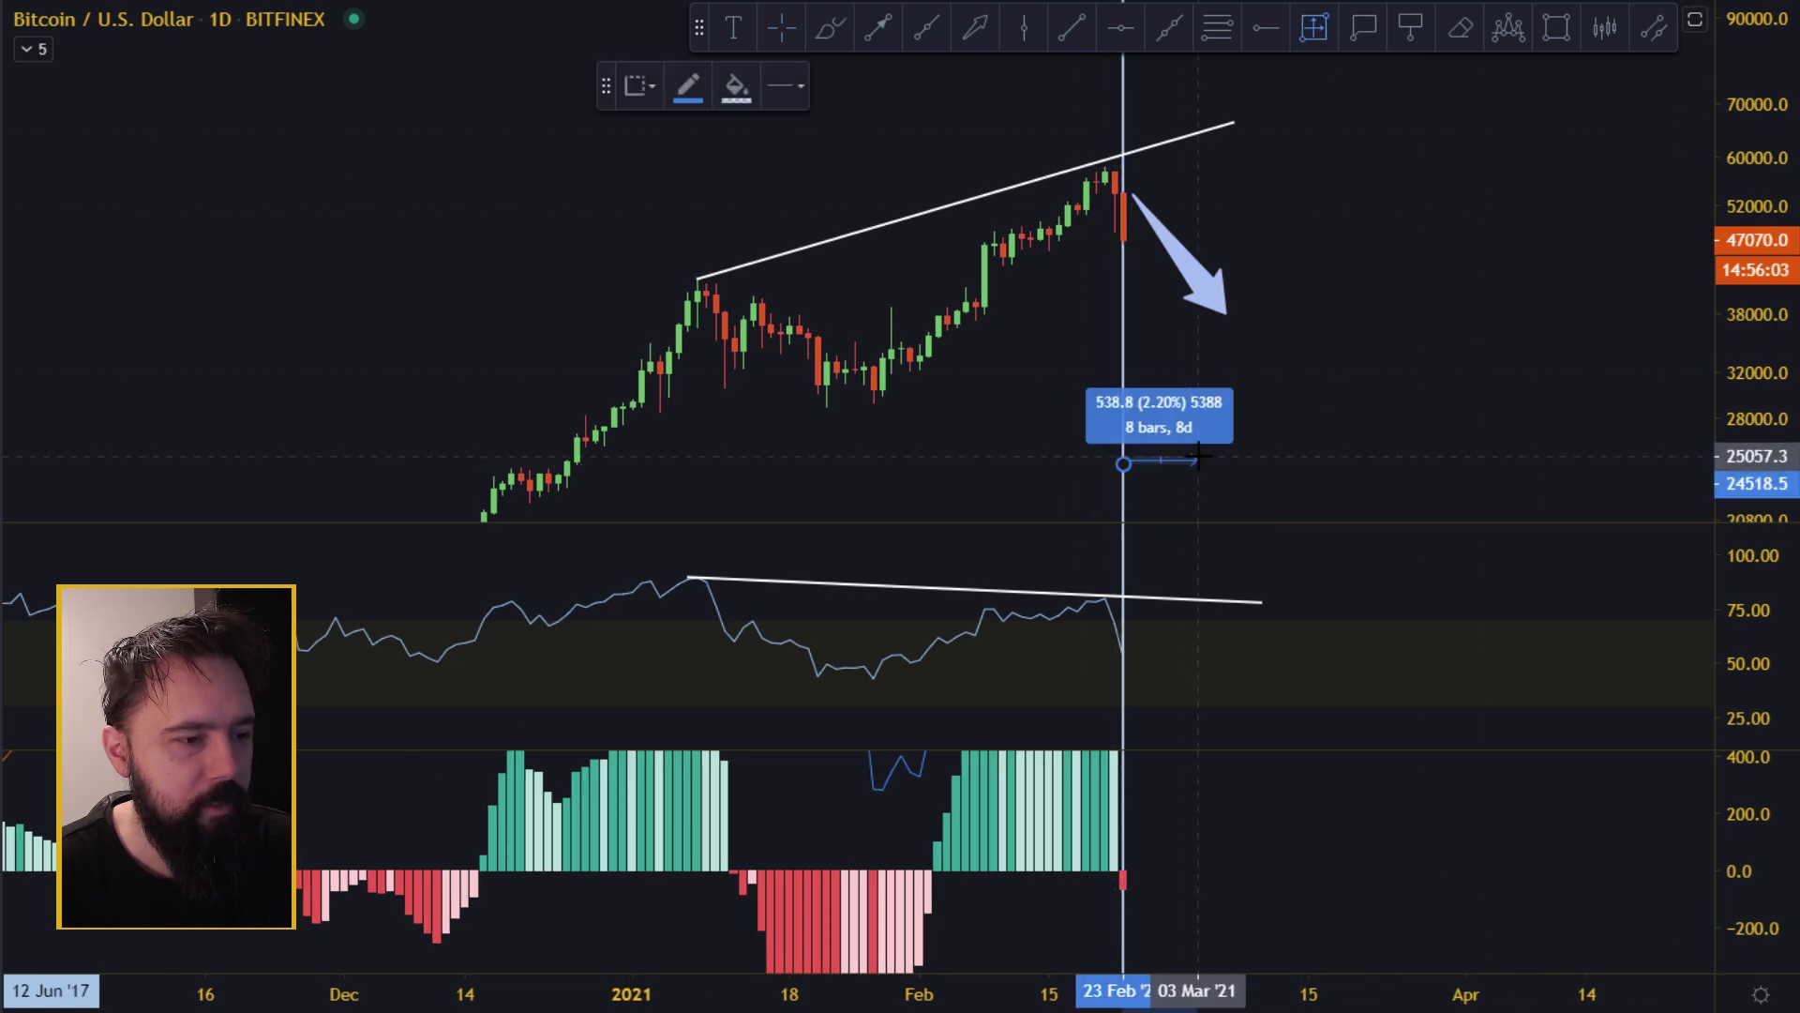
click(1253, 460)
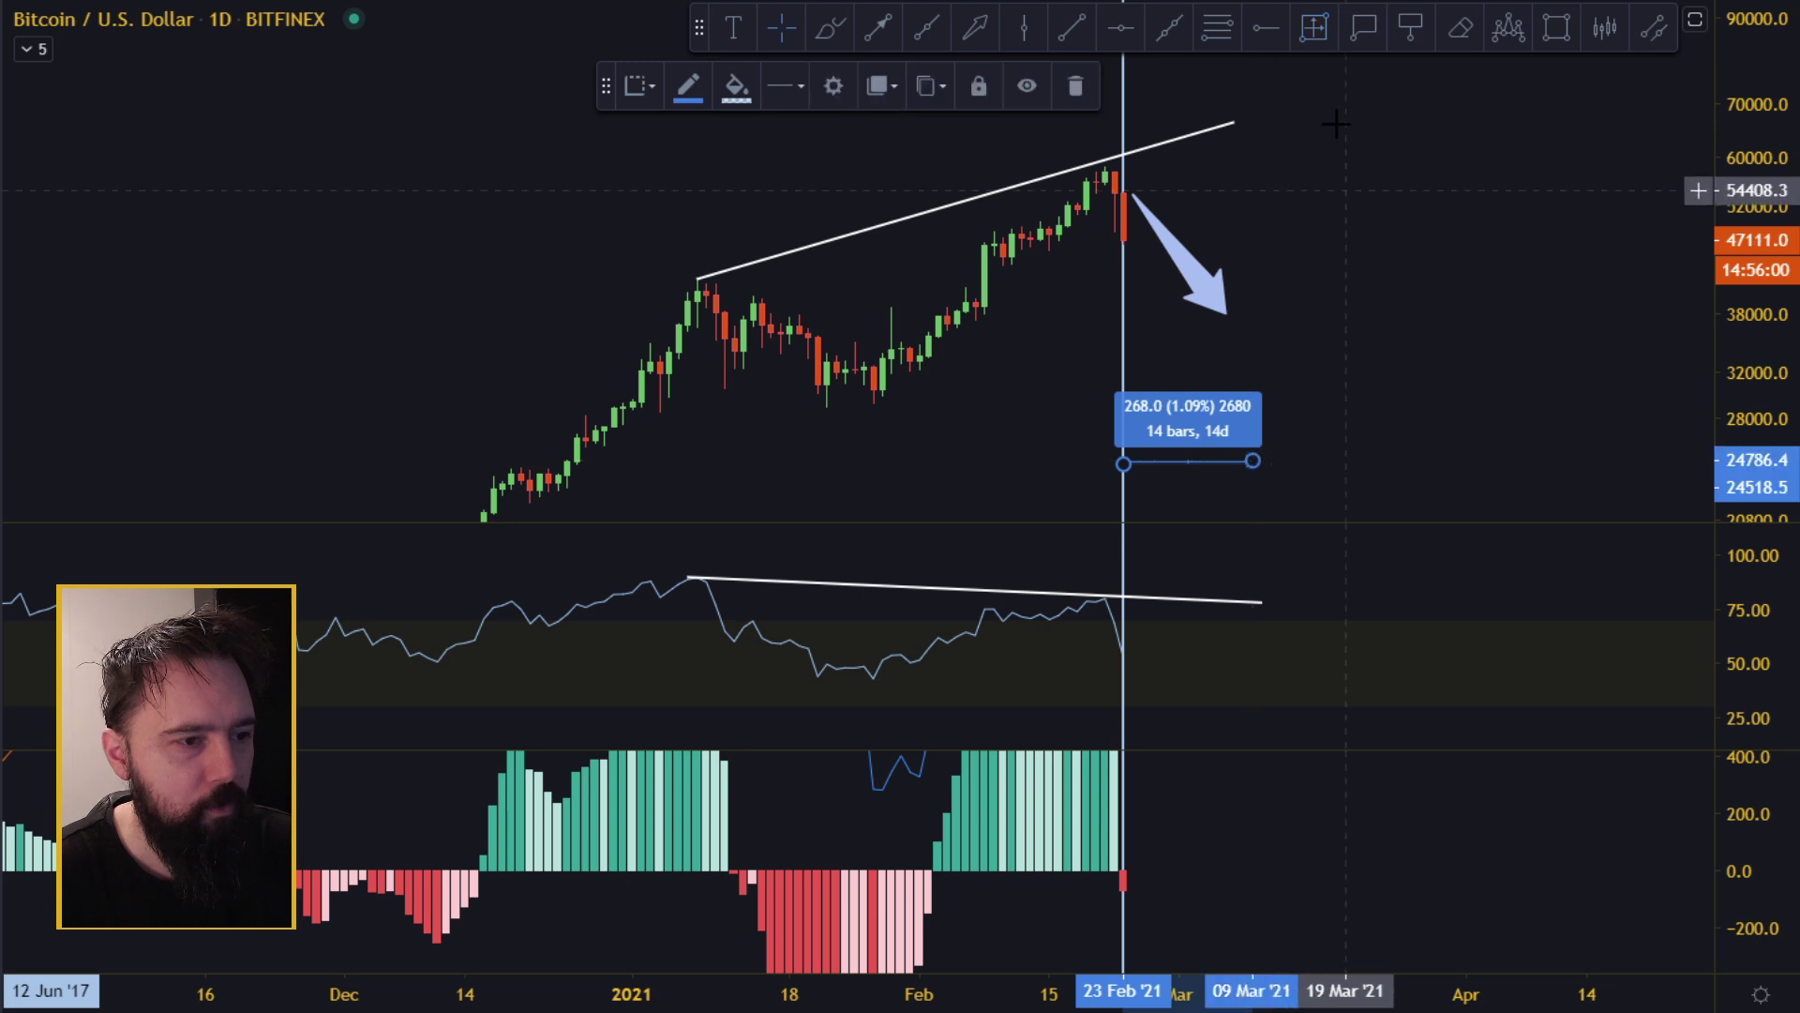
Draw a second range with its start moved to 9 March 2021 so it spans 16 days, and delete the earlier 14-day range.
click(1122, 490)
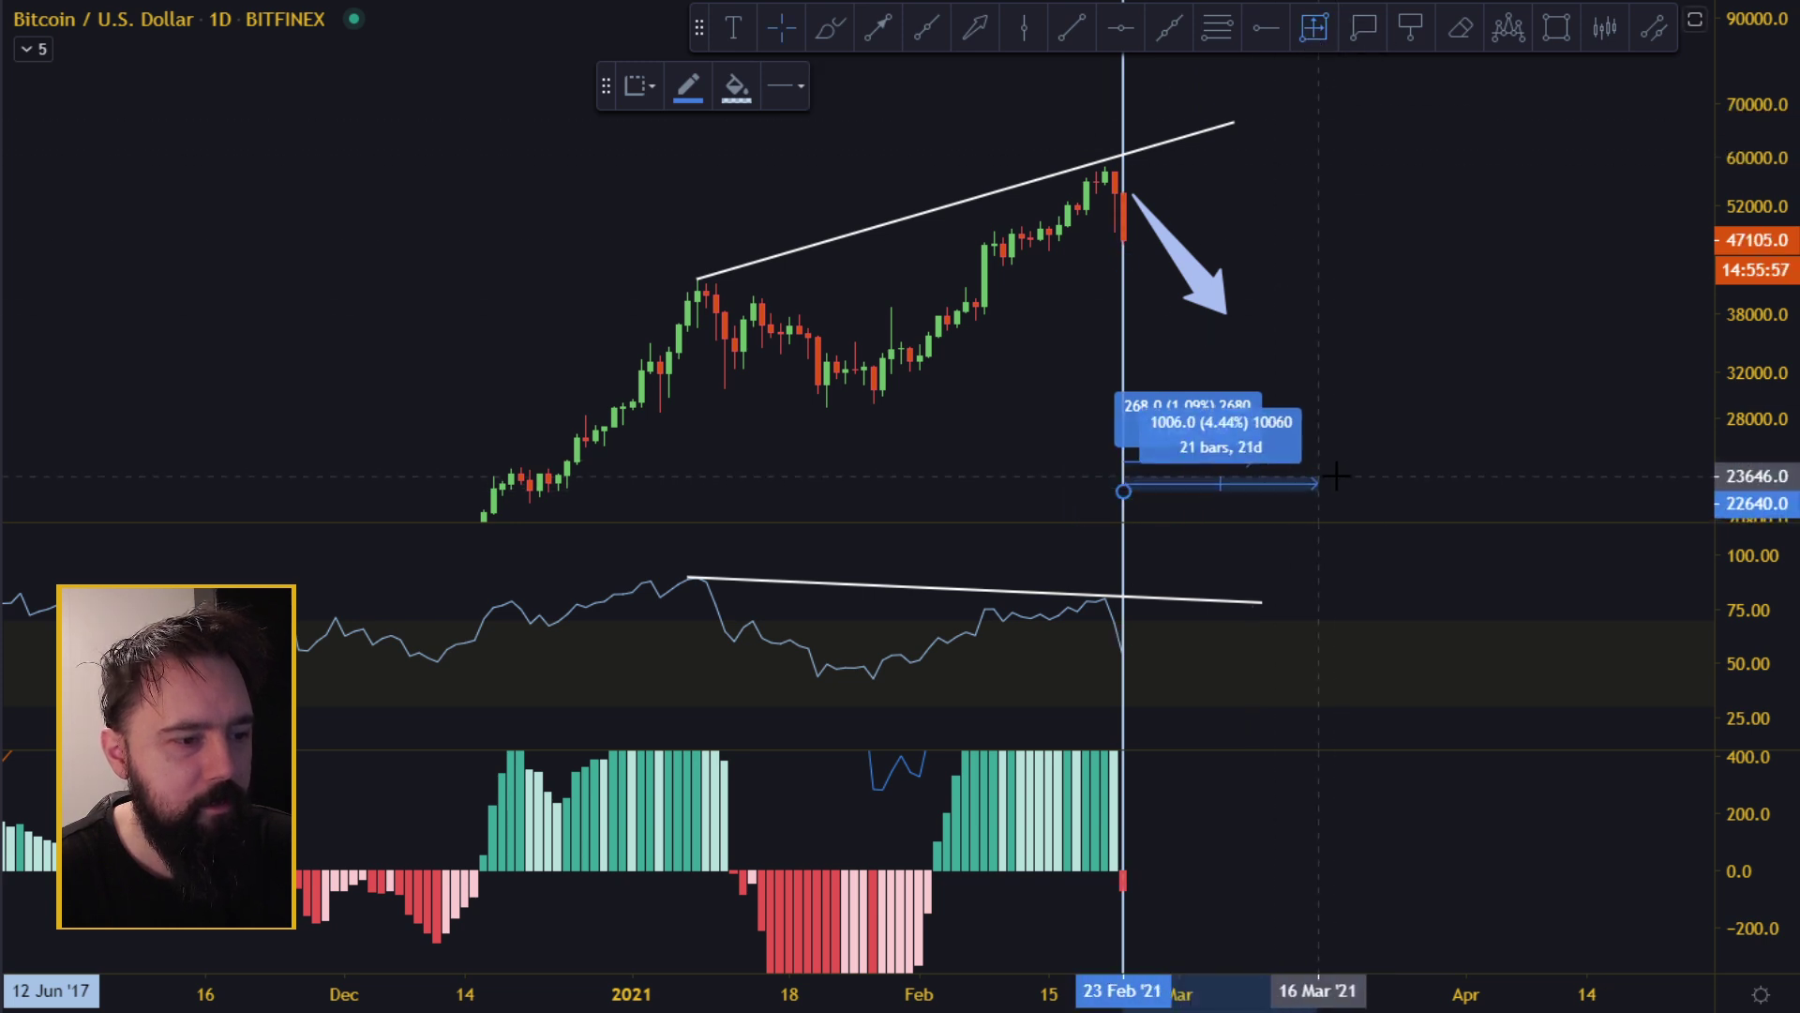
click(1400, 486)
drag(1123, 490, 1254, 485)
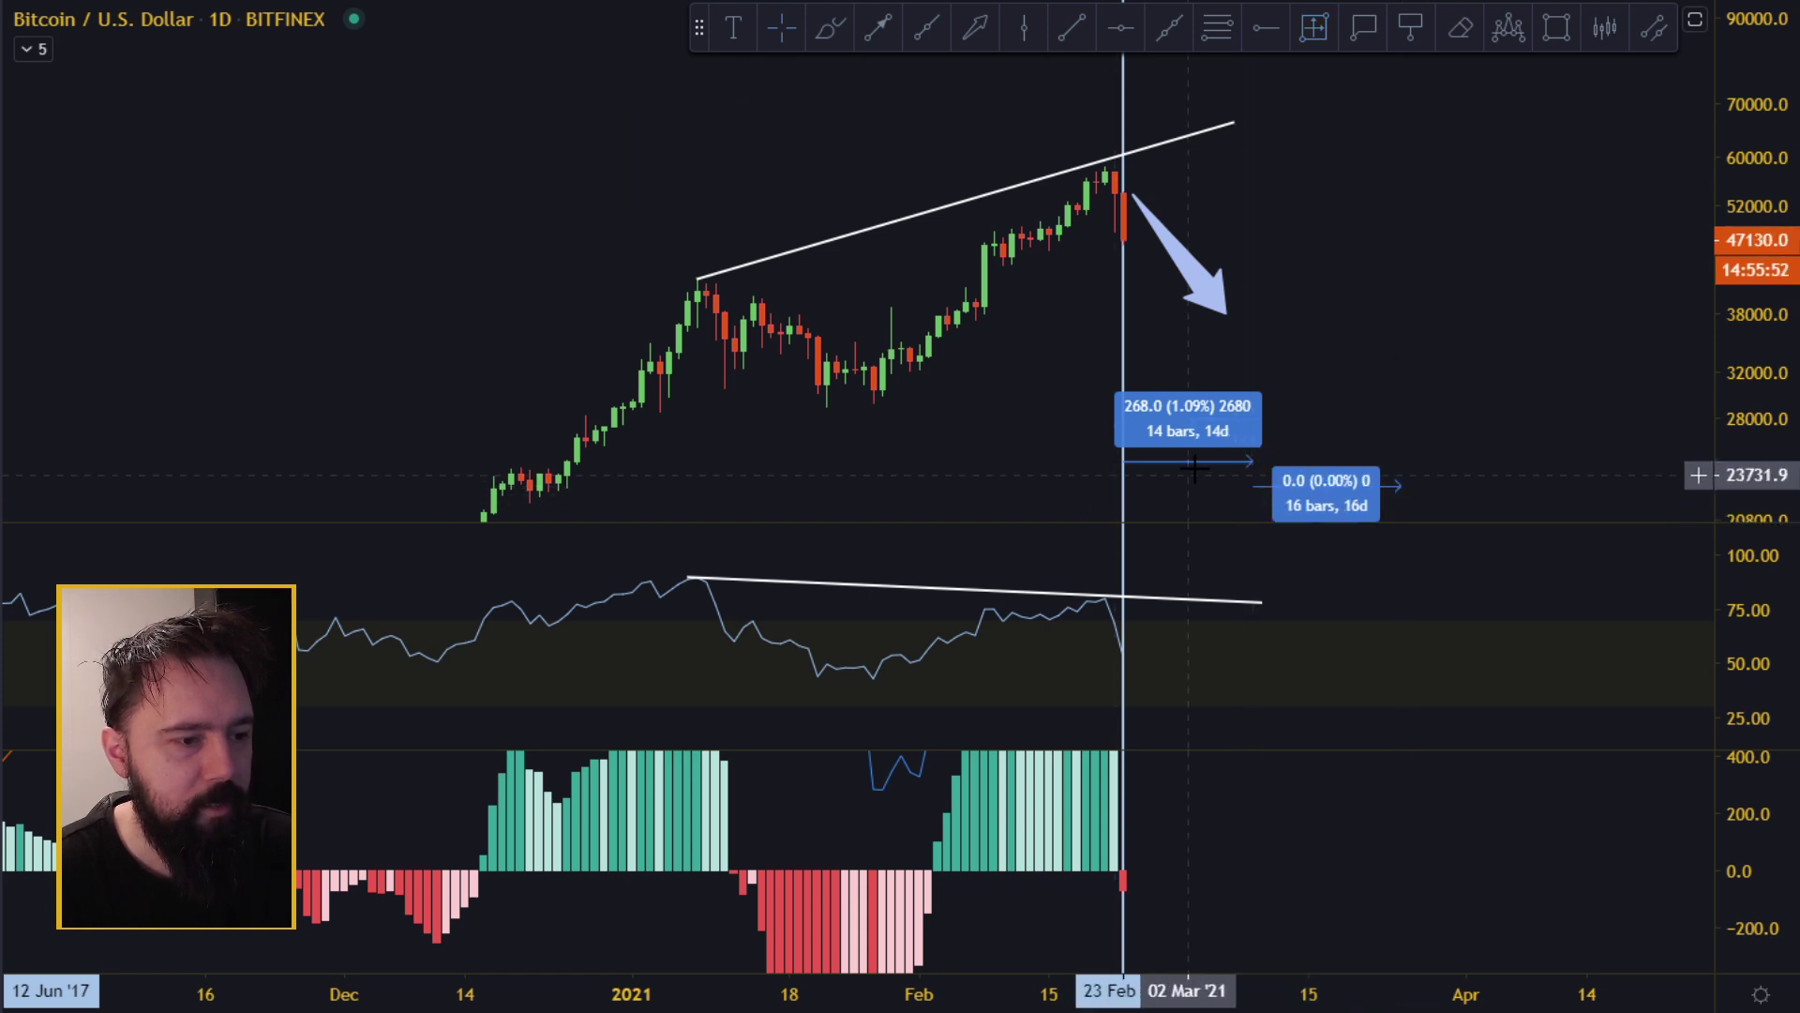
click(1216, 463)
key(Delete)
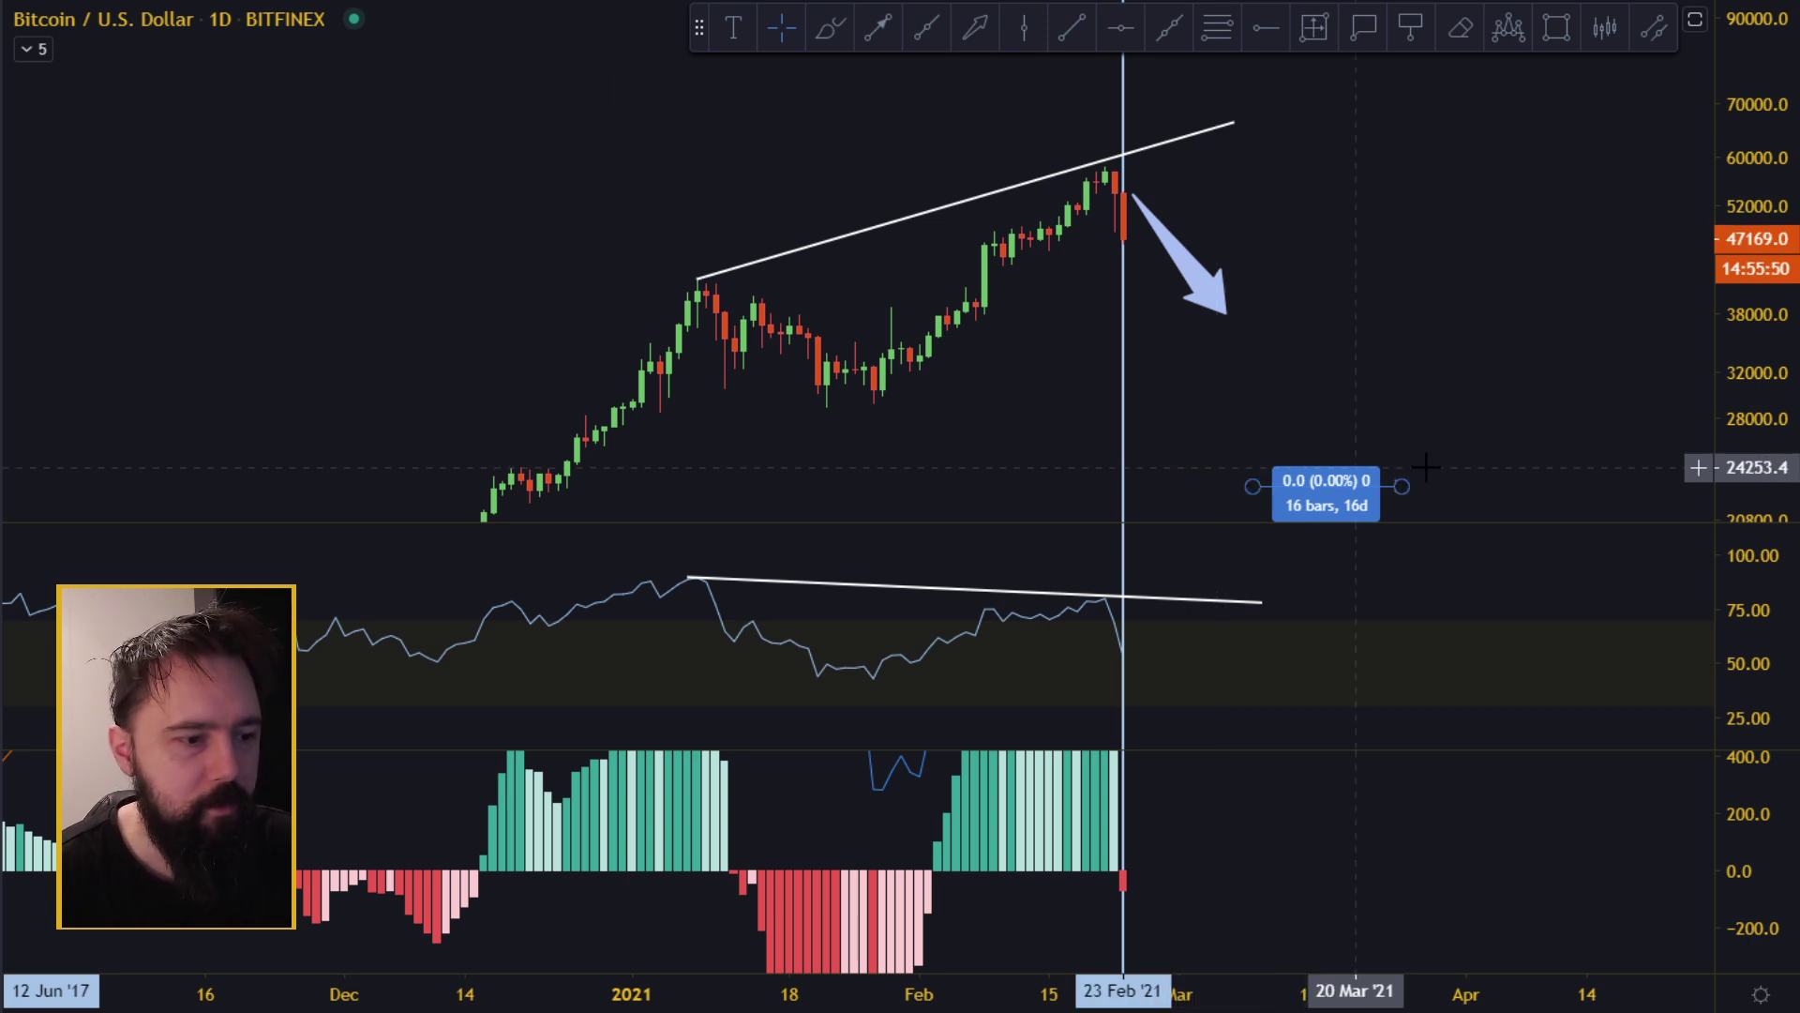
Stretch the remaining March 2021 range into a tall 14-day box starting 11 March at 72439.0 and ending at 22970.5.
drag(1255, 485, 1263, 402)
drag(1455, 273, 1453, 288)
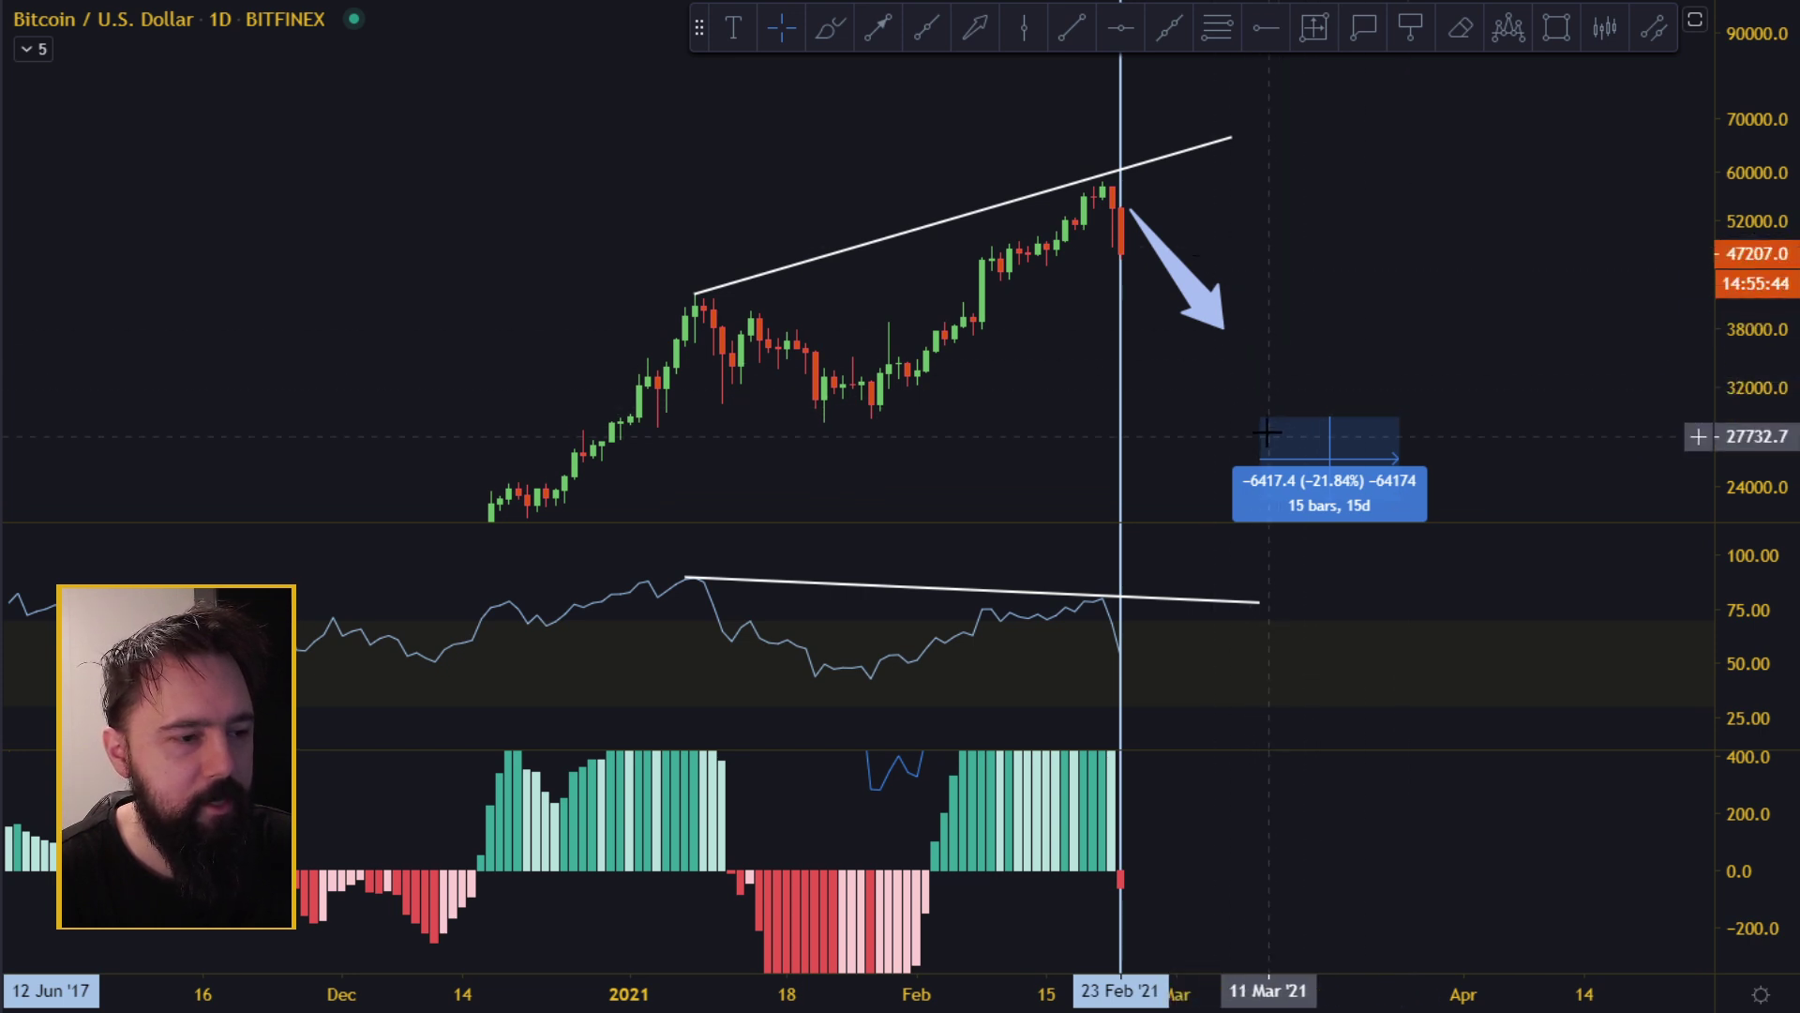
drag(1262, 420, 1270, 102)
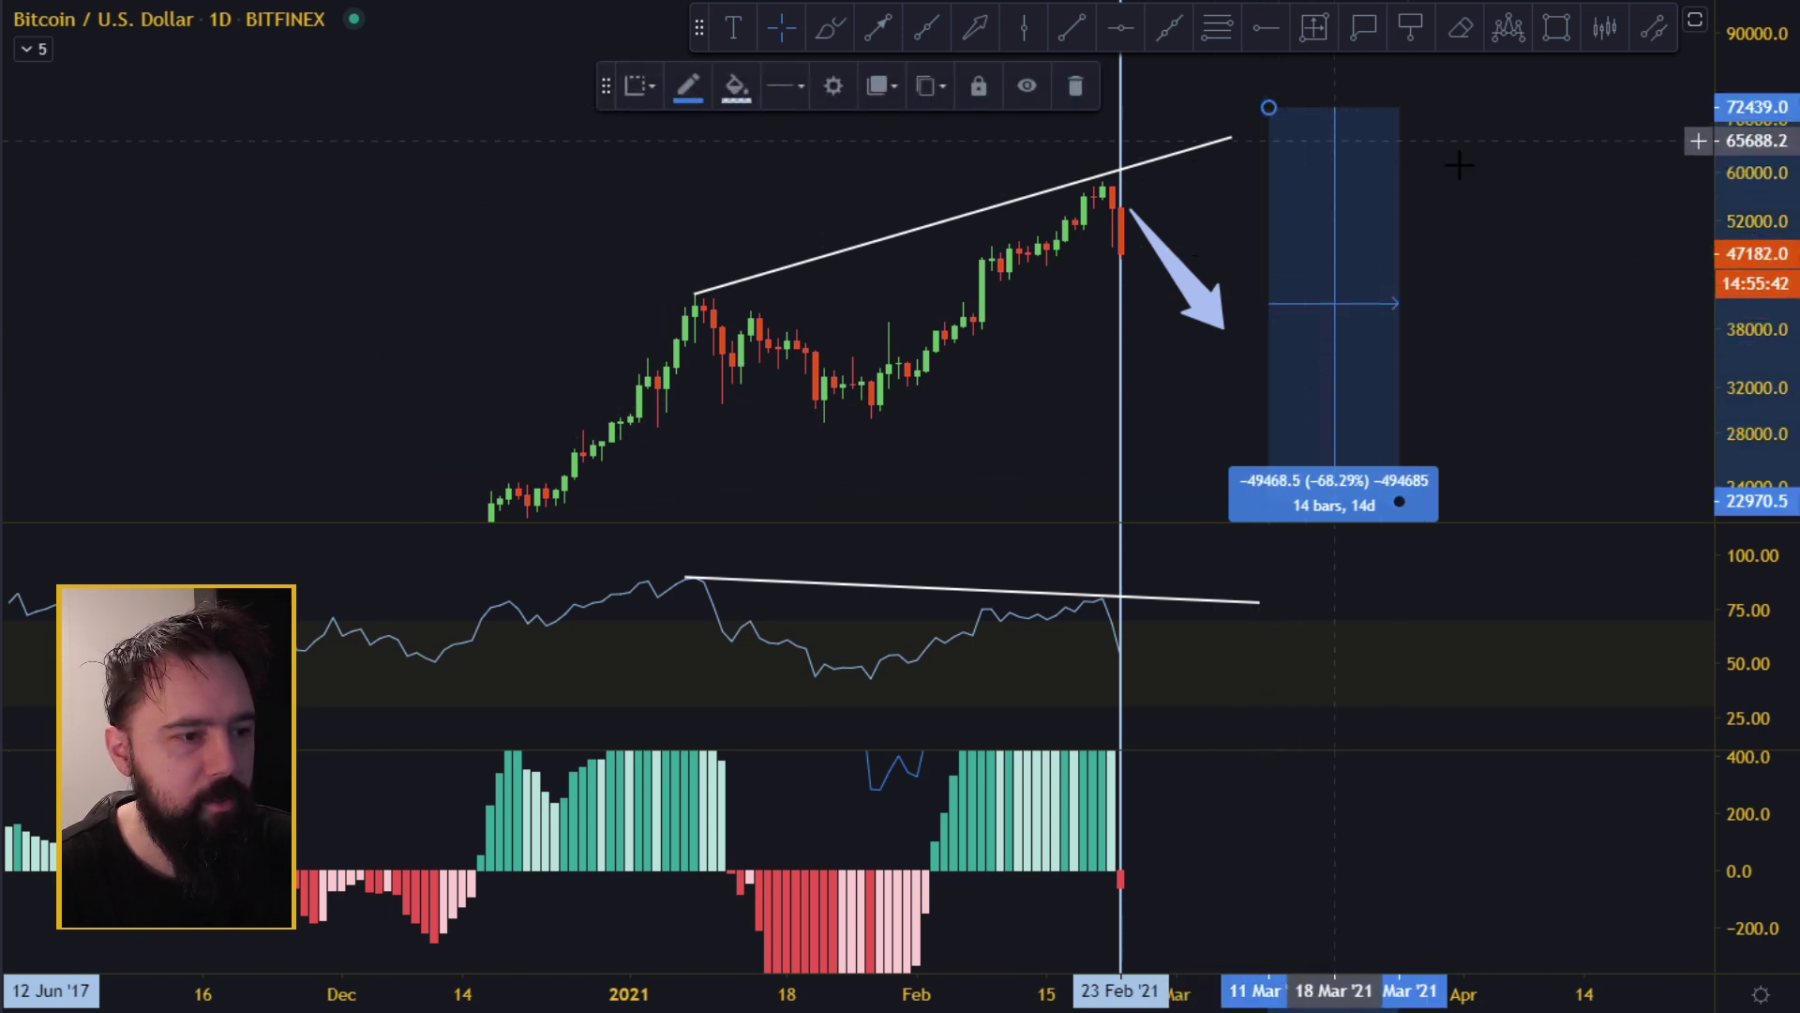
click(1491, 211)
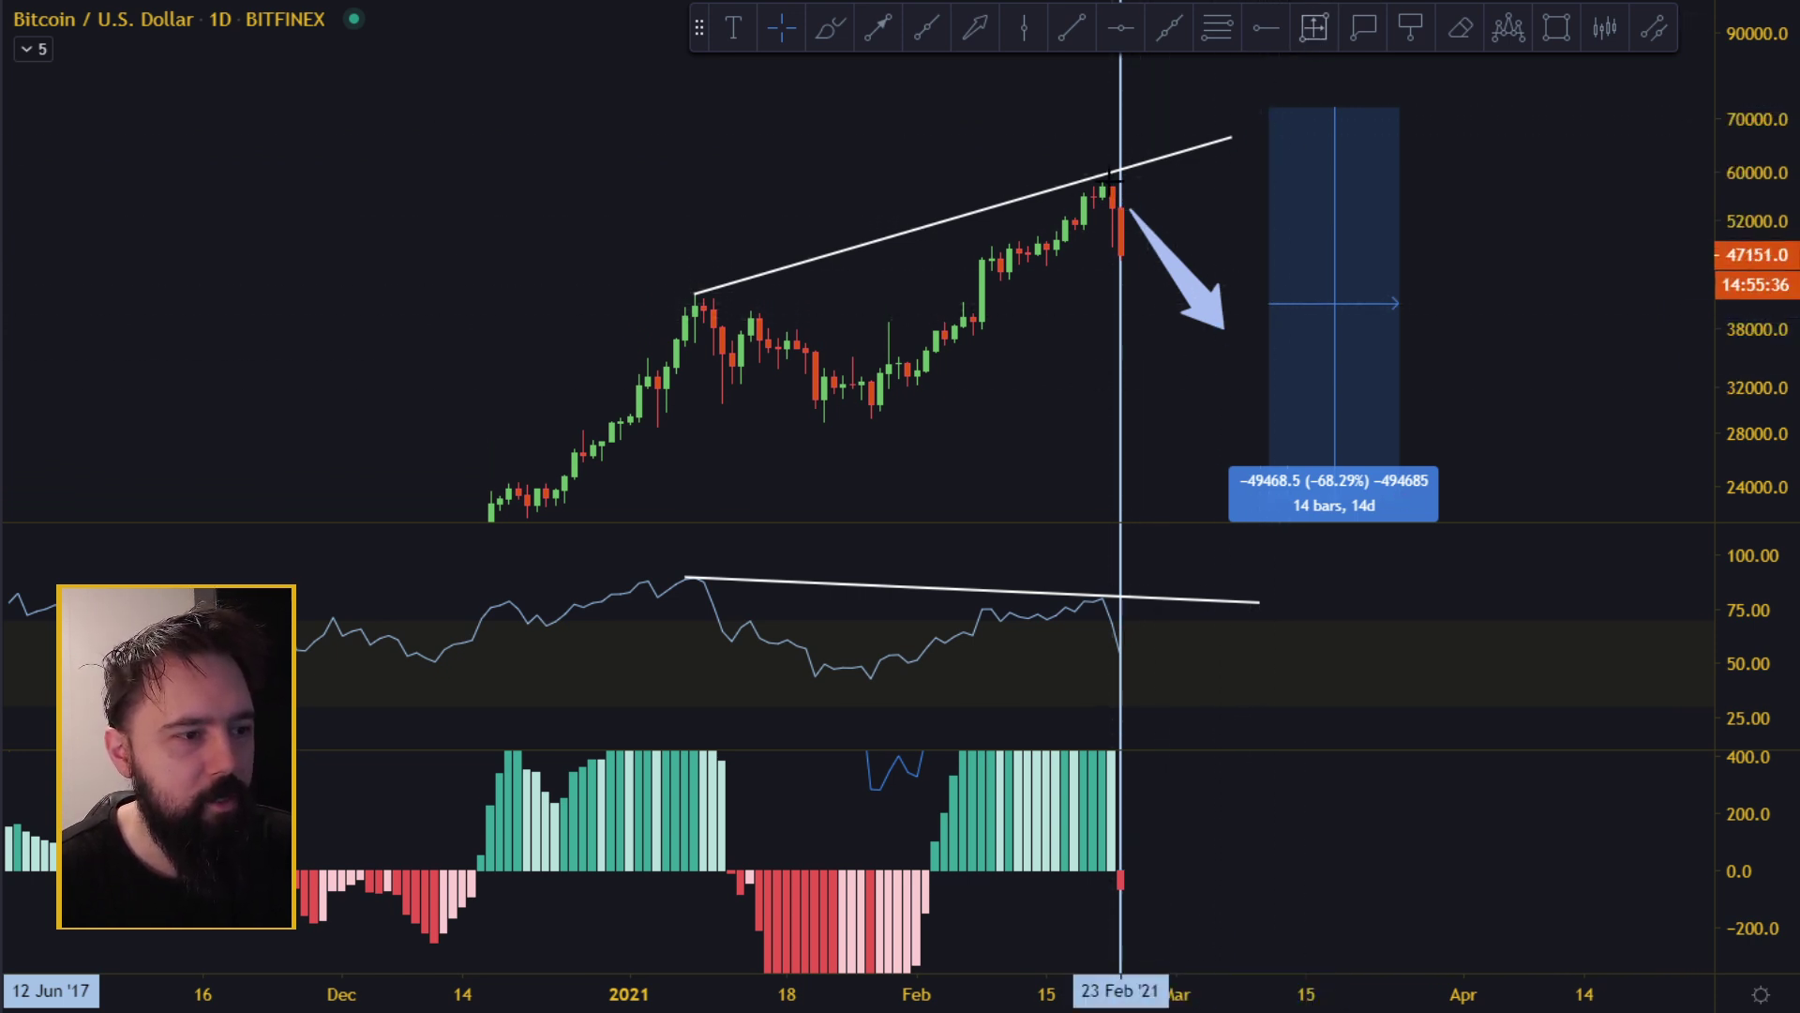
Project a 40% drop with an 11-day date and price range starting on 25 February 2021 at 58497.2.
click(1315, 28)
click(1140, 180)
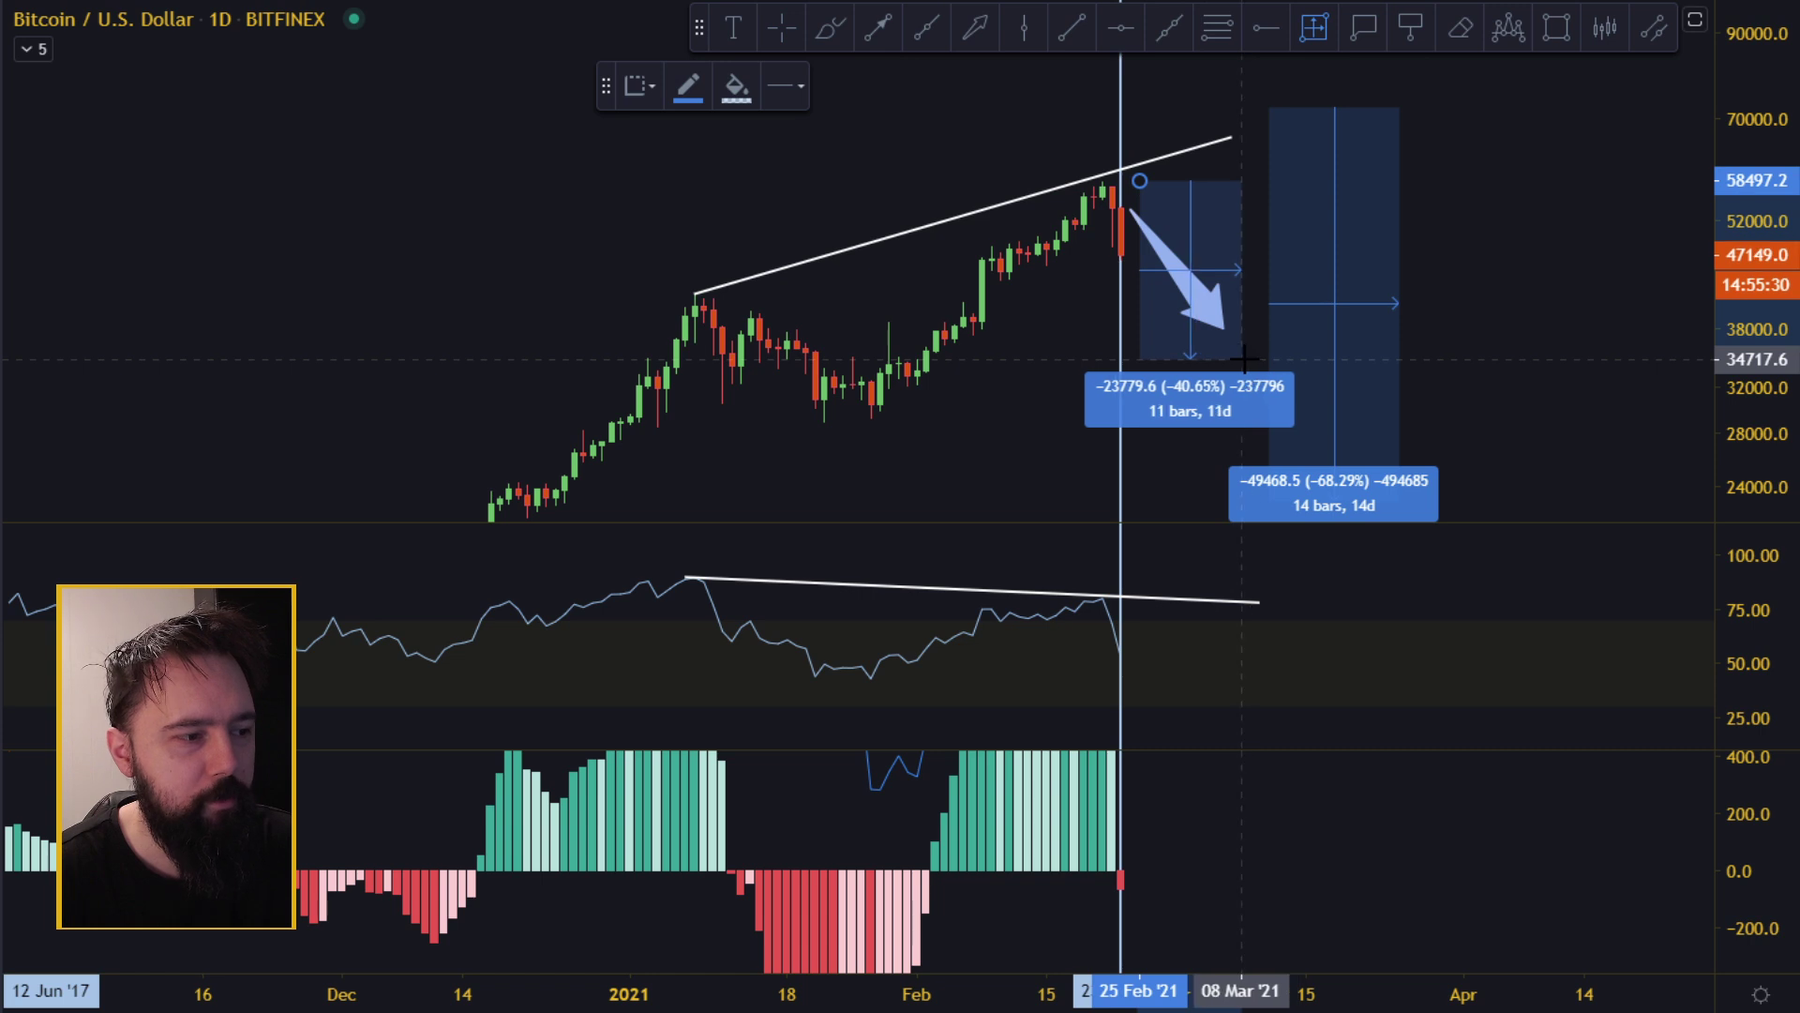
click(1242, 355)
click(1633, 364)
Switch the chart to the weekly interval and draw a horizontal line at 38200.0 on the 4 January 2021 candle.
drag(1499, 315, 1609, 318)
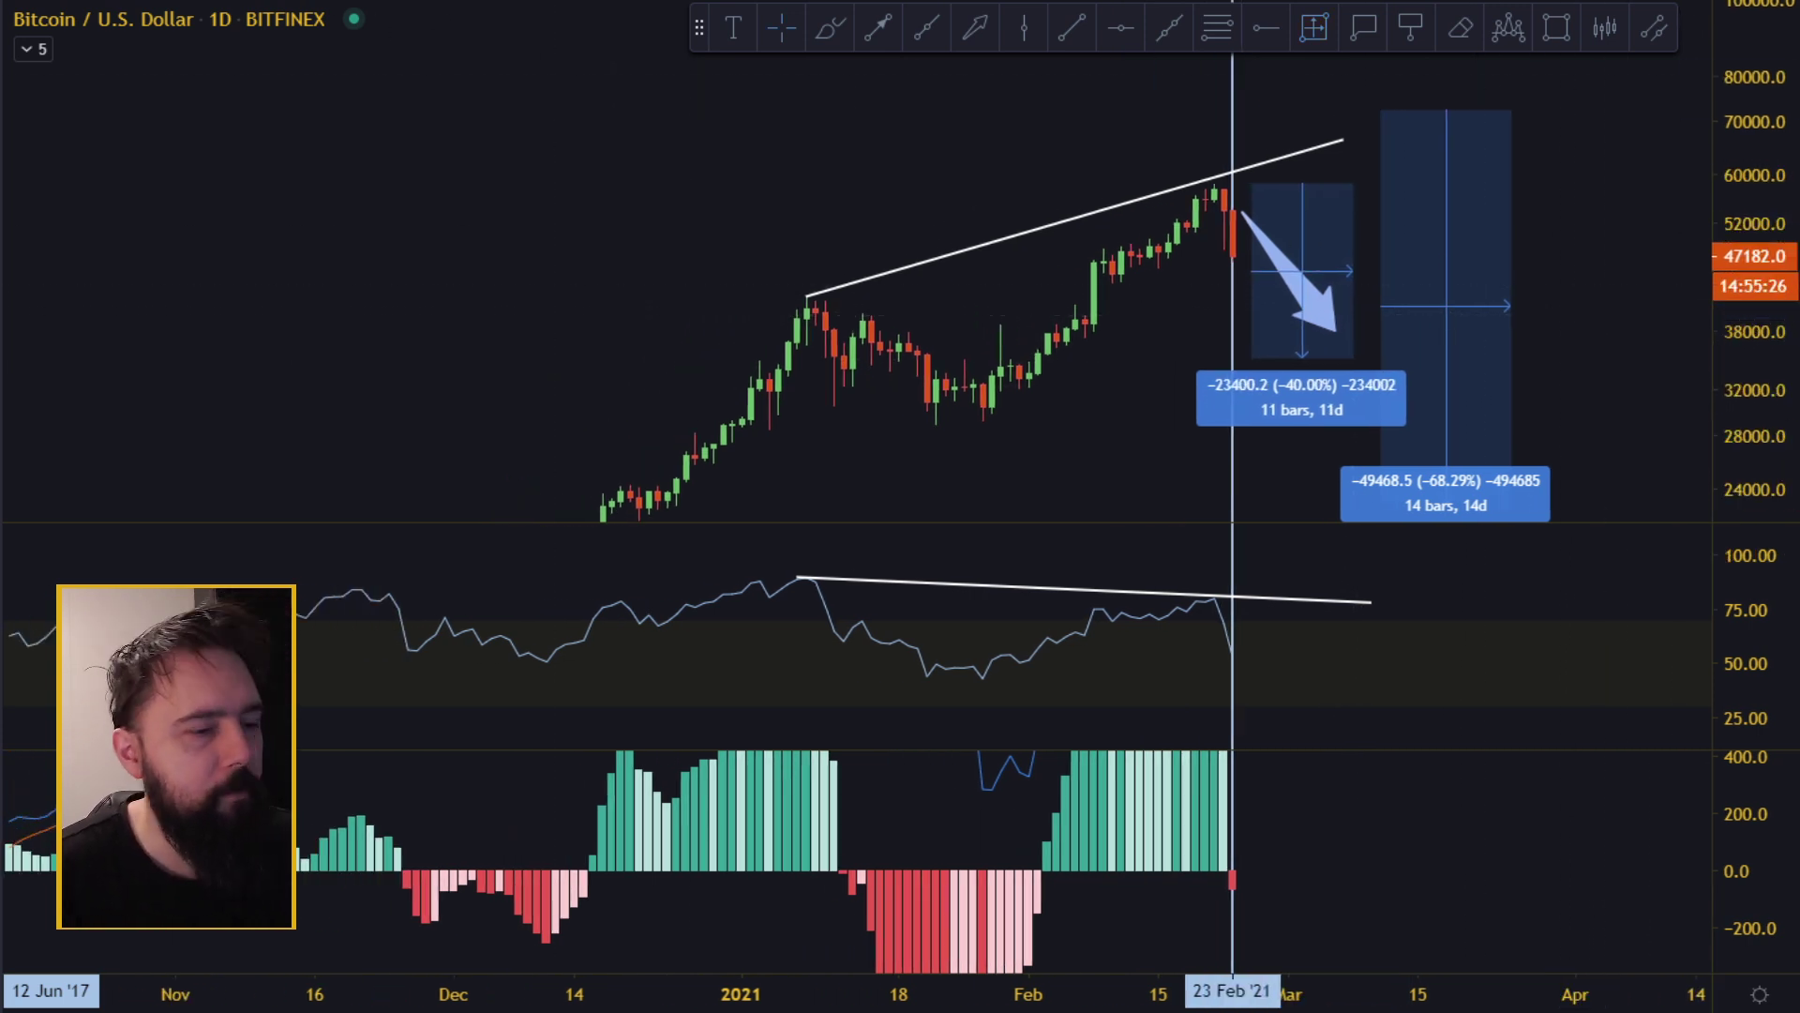
scroll(1222, 338, up, 8)
drag(967, 274, 1579, 234)
scroll(1561, 234, up, 8)
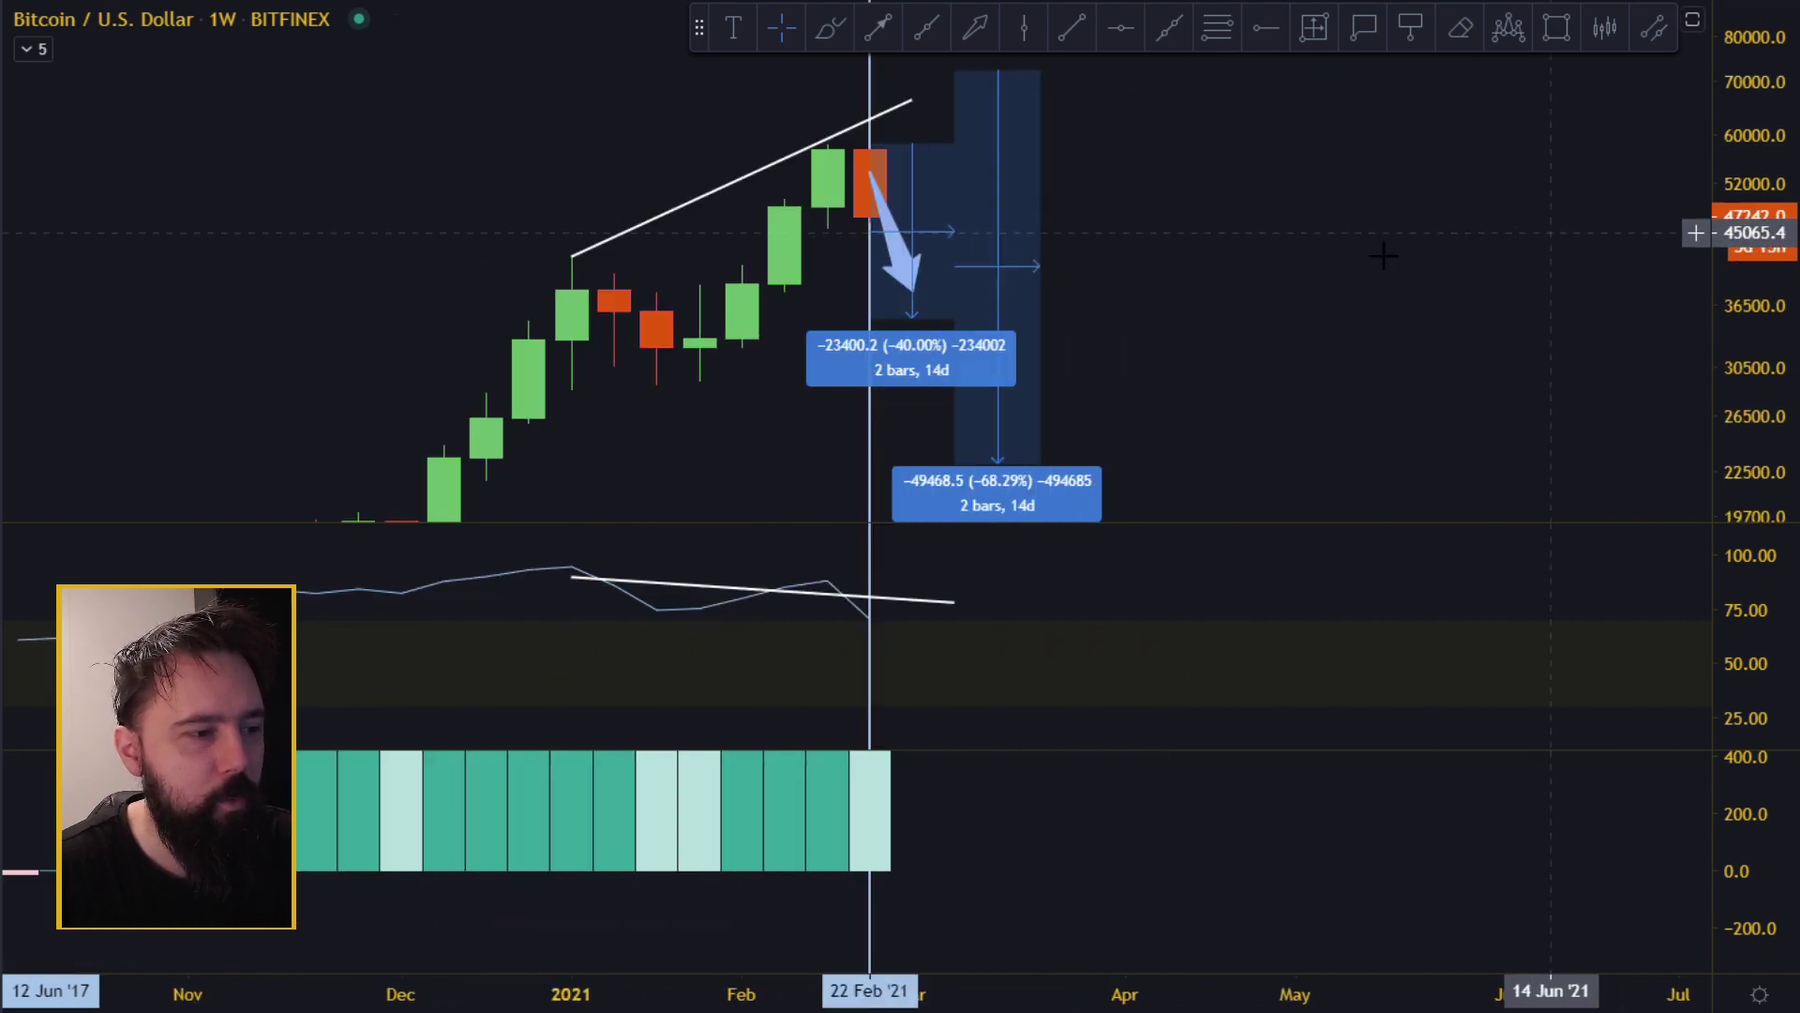
click(1119, 29)
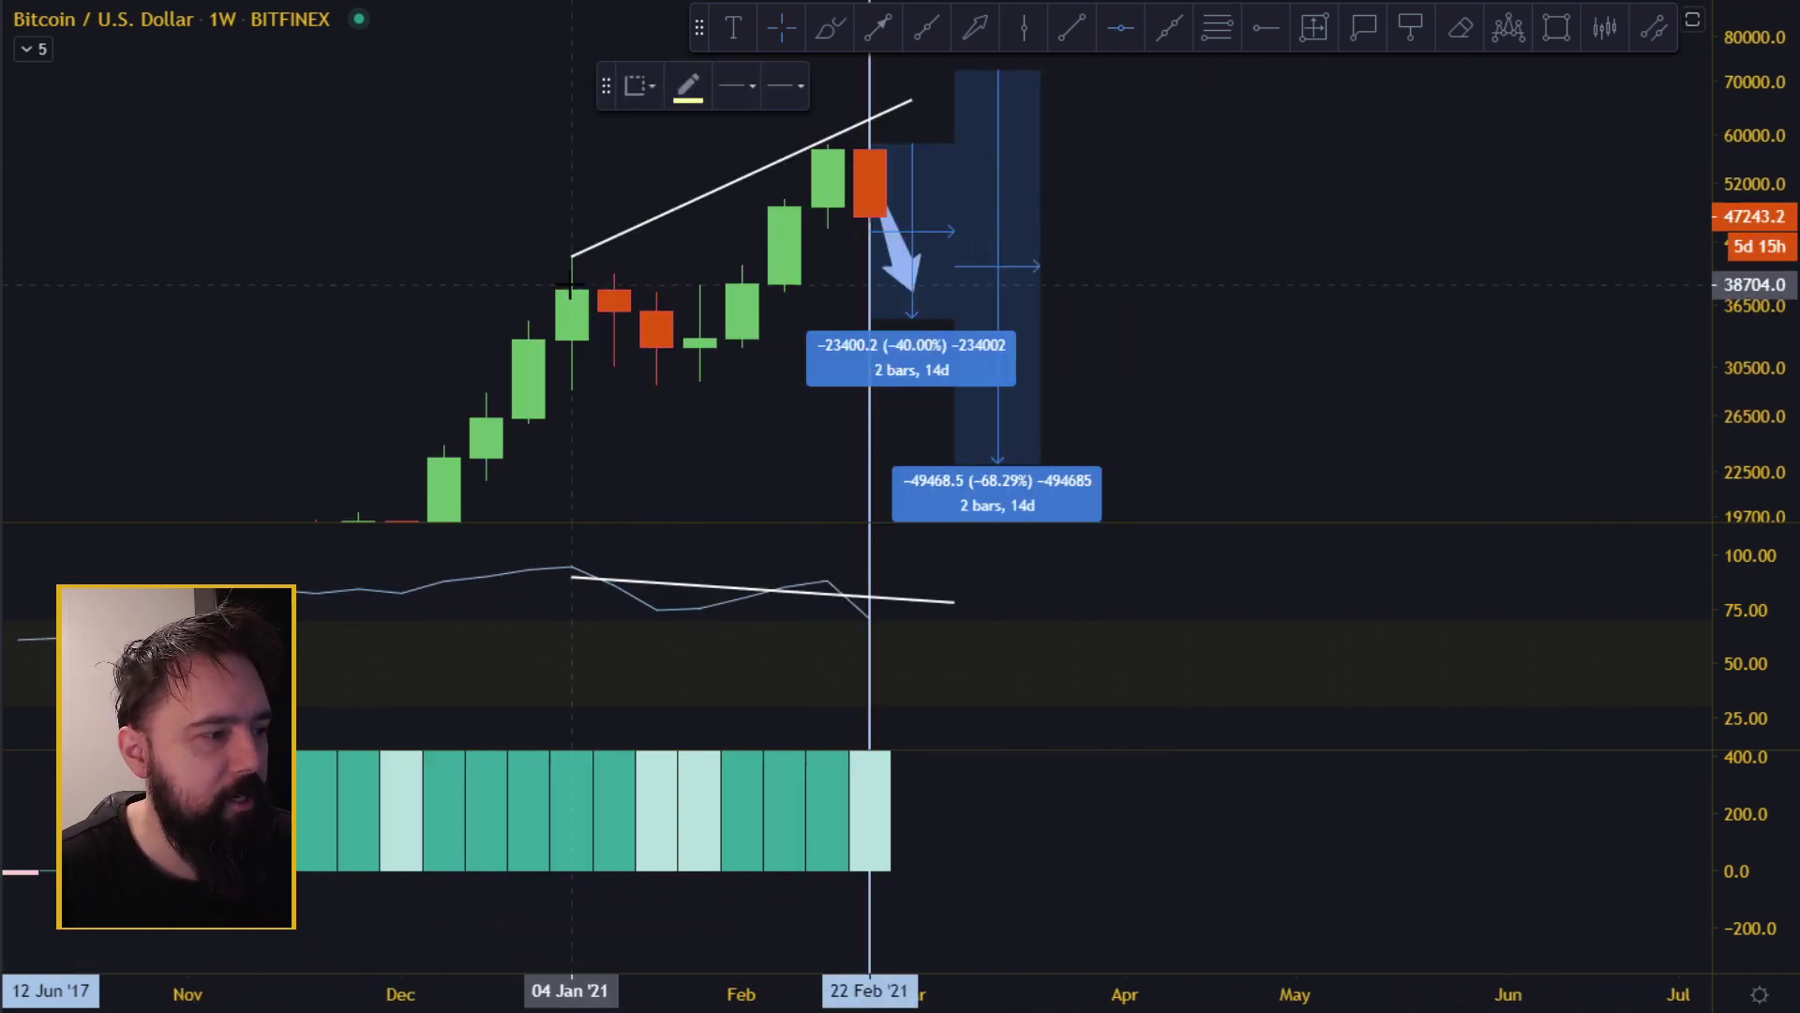
click(571, 290)
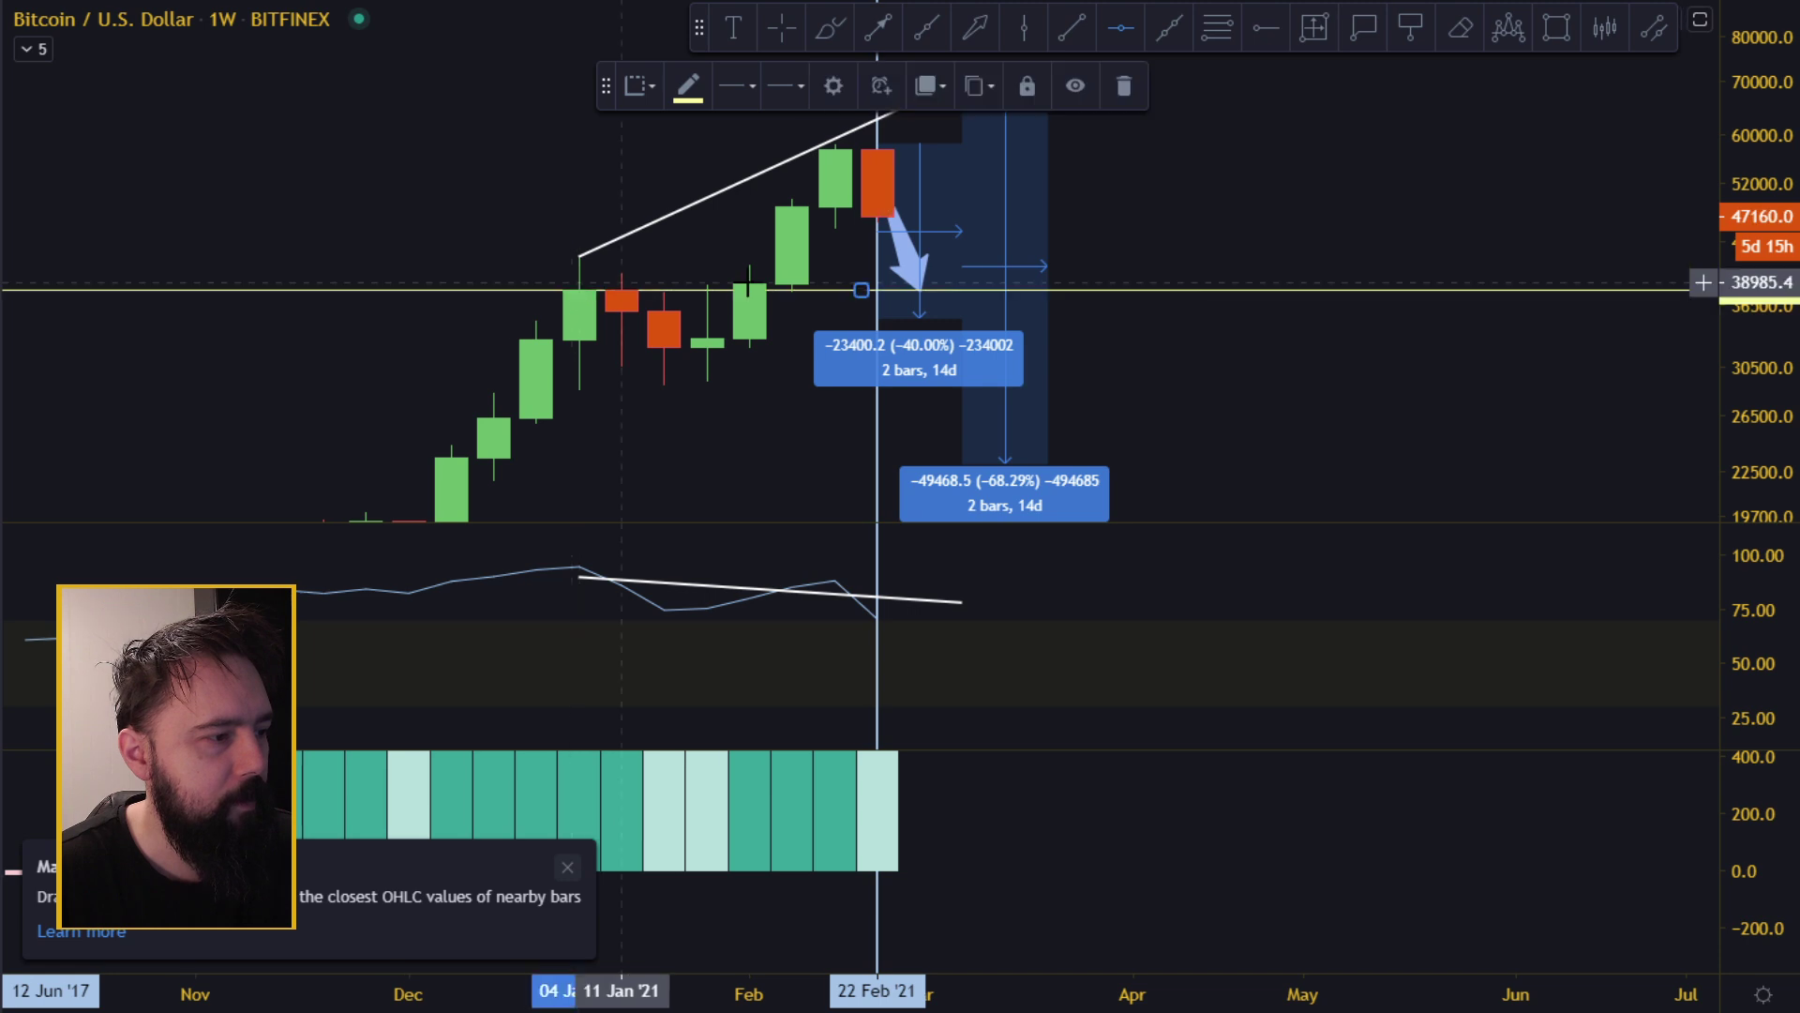
Delete the 40% drop range beside the February 2021 crossover line.
drag(1606, 409, 1619, 229)
scroll(1613, 225, up, 4)
drag(1395, 218, 1740, 420)
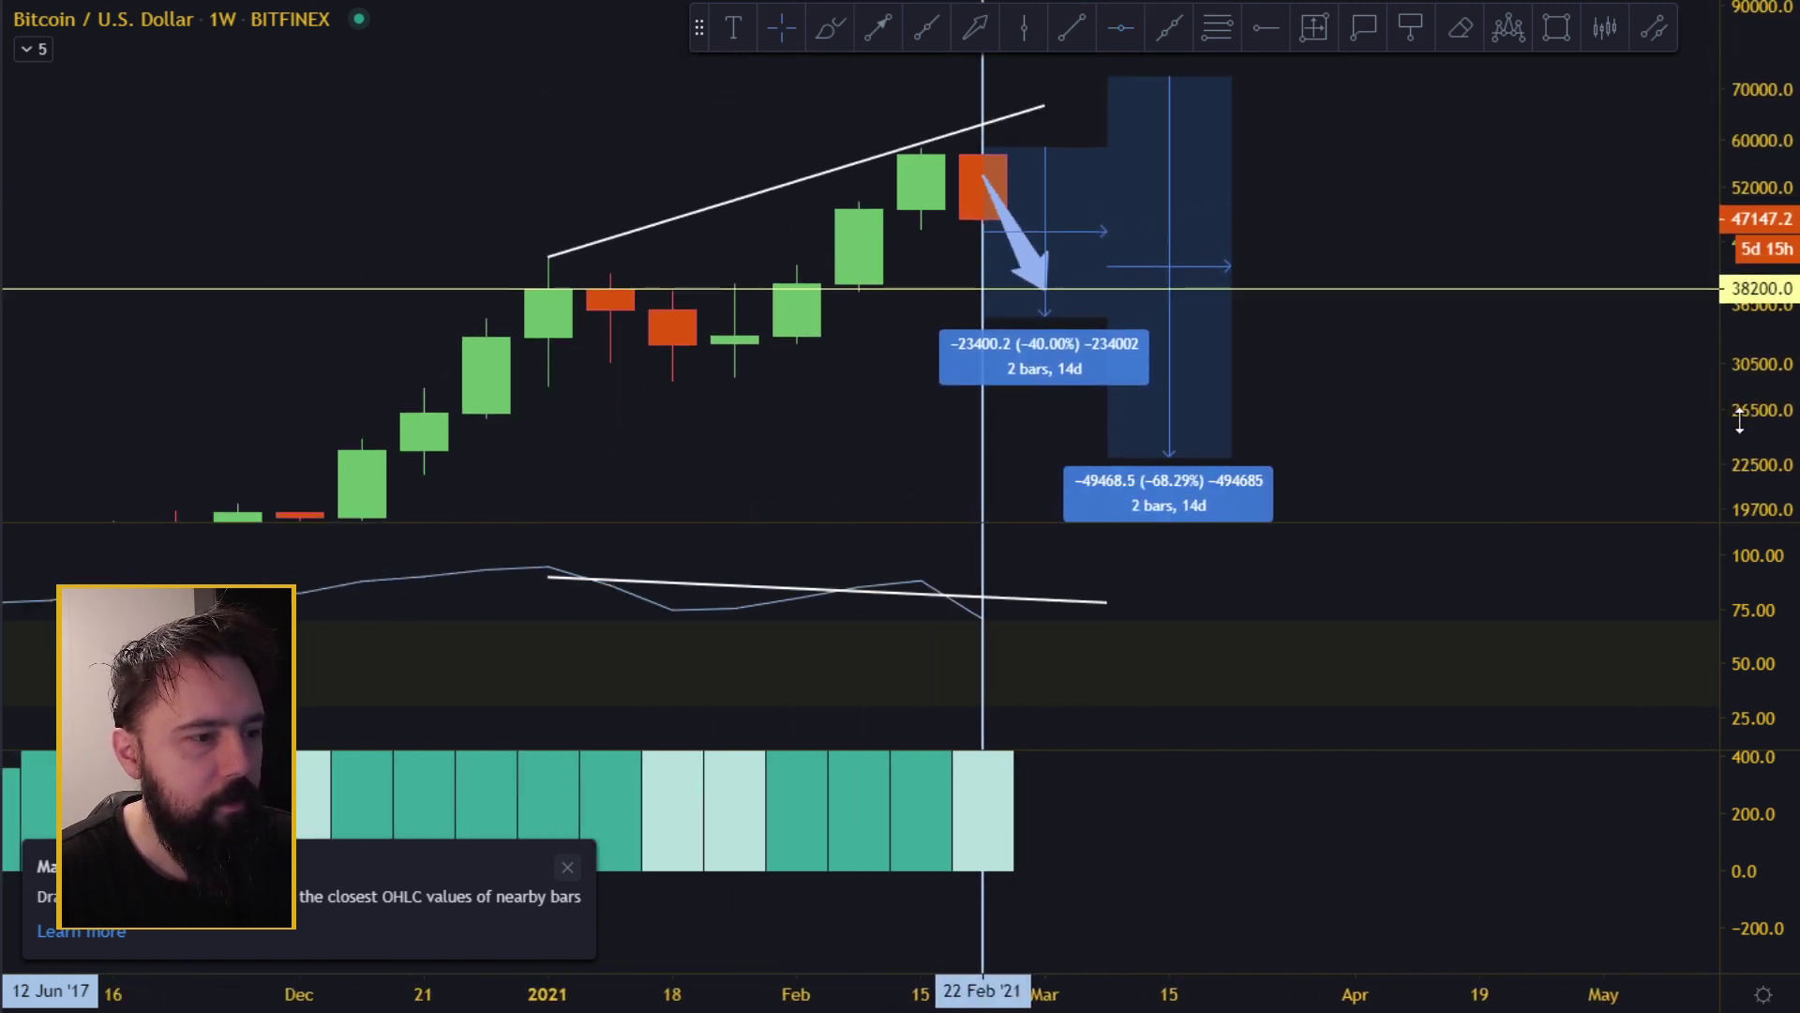
click(1066, 322)
key(Delete)
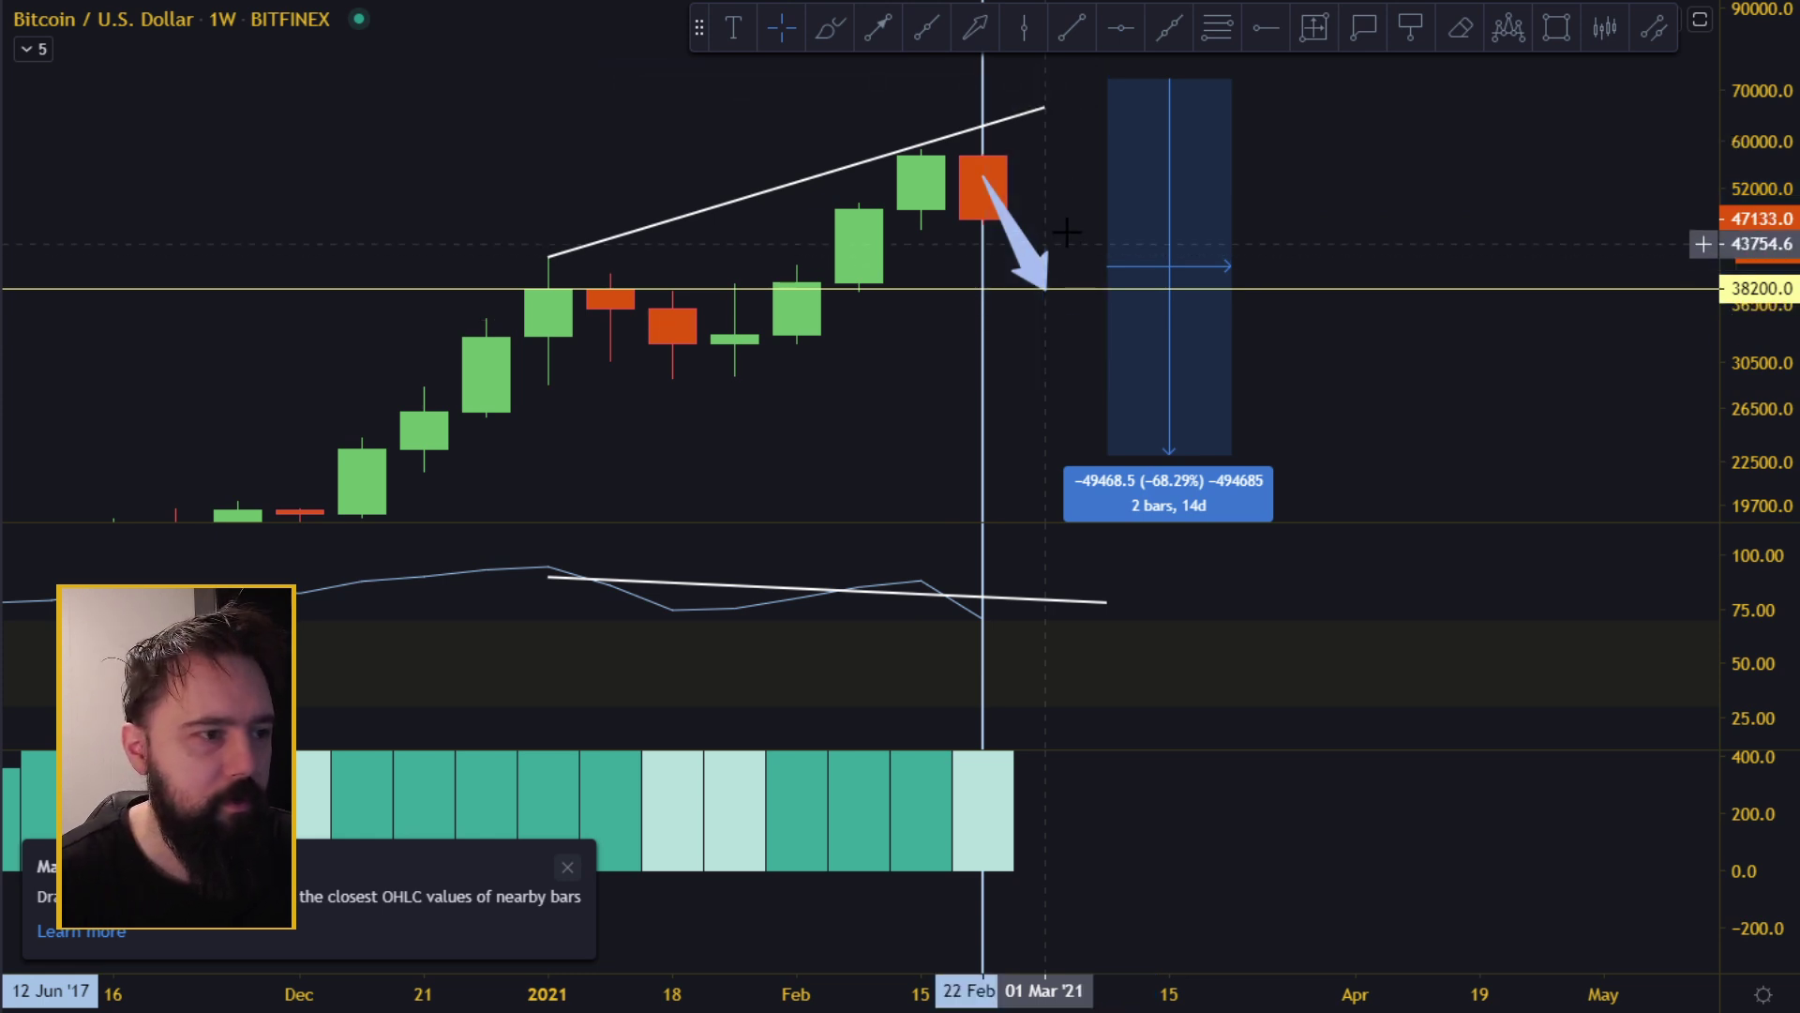
Measure the date and price range from the top of the 22 February 2021 candle to the 38200.0 line, and delete the measurement.
click(1322, 28)
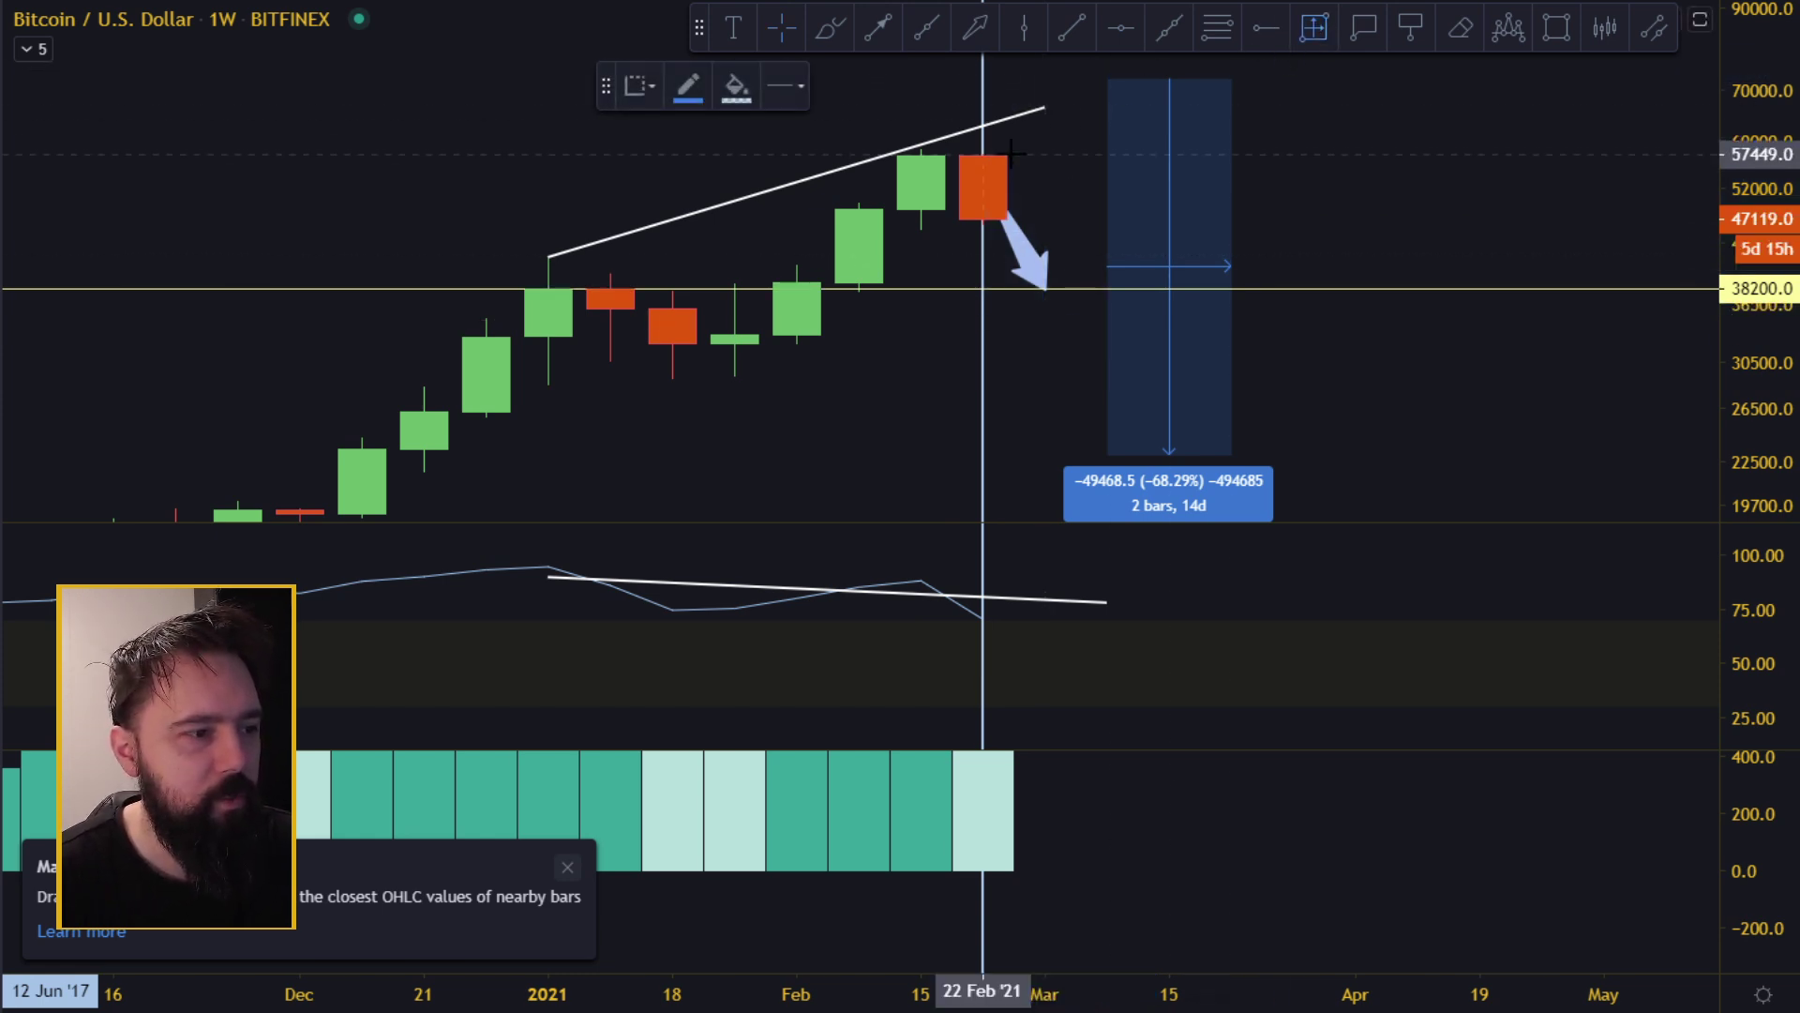
click(1001, 151)
click(1102, 284)
drag(1095, 283, 1100, 291)
key(Delete)
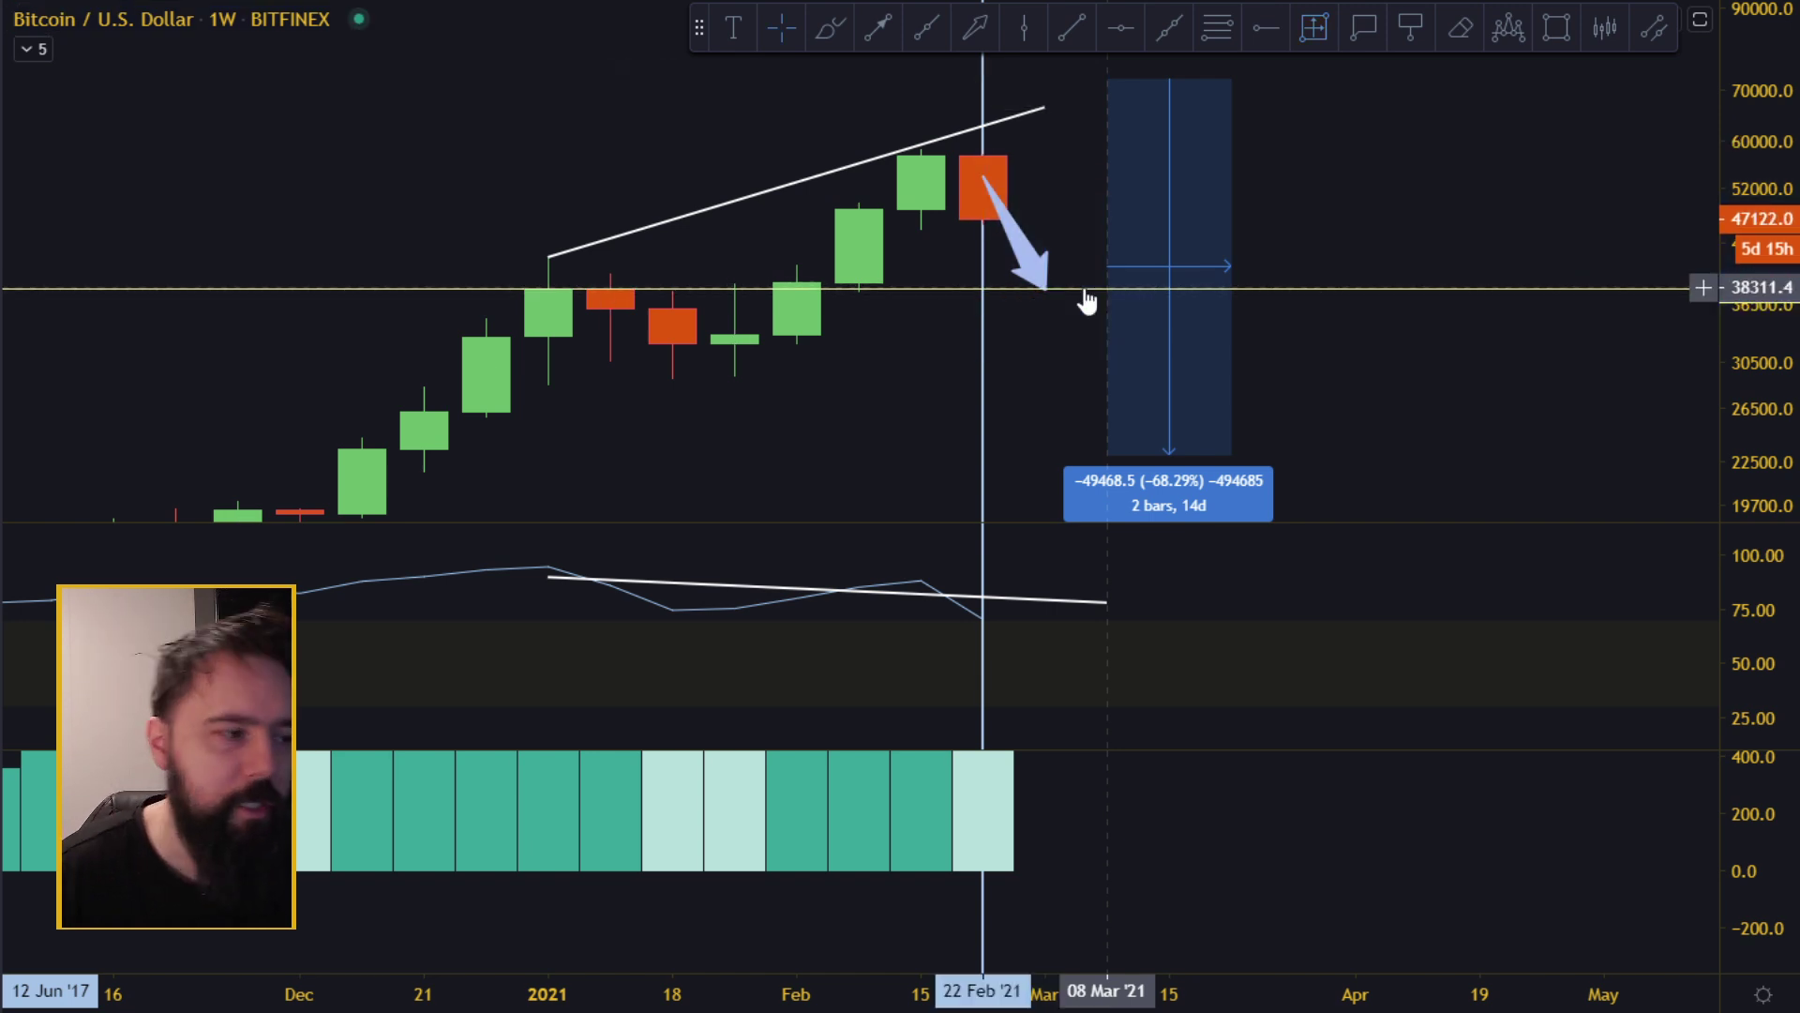
Switch the chart to the daily interval and maximize the price pane so the indicator panes are hidden.
drag(1406, 384, 1416, 356)
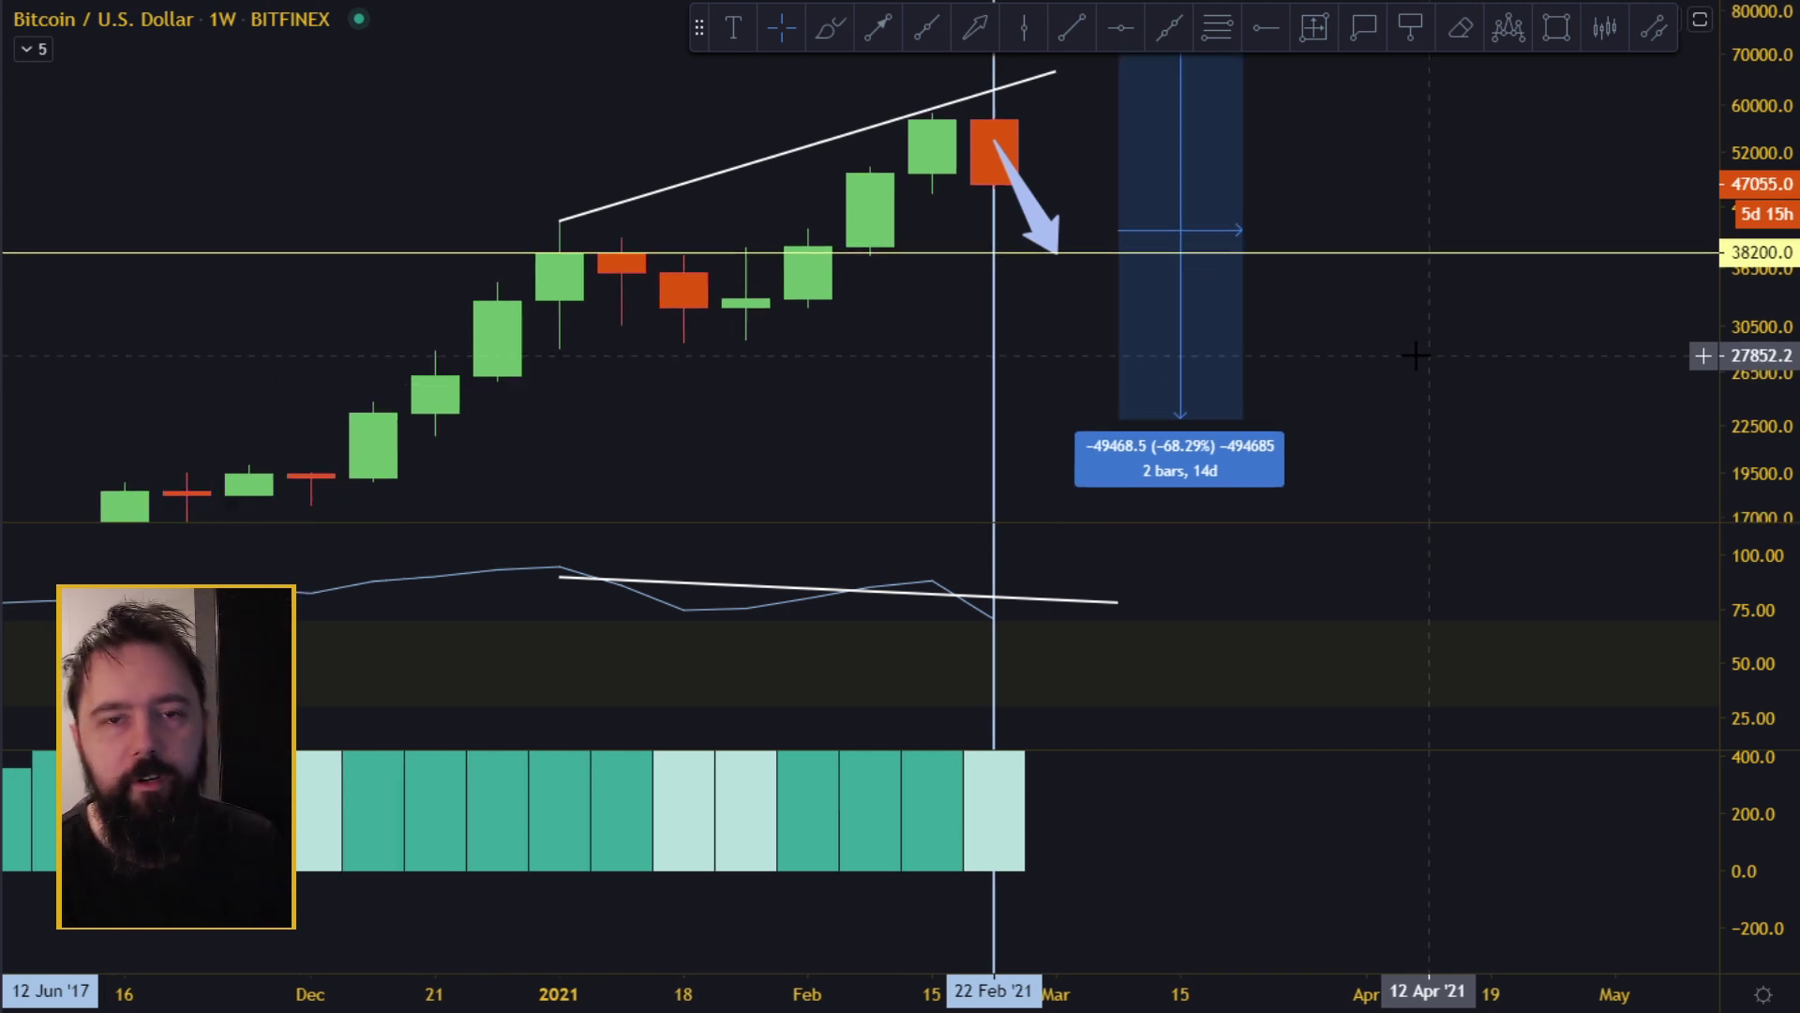
drag(1752, 394, 1749, 232)
drag(1365, 299, 1328, 423)
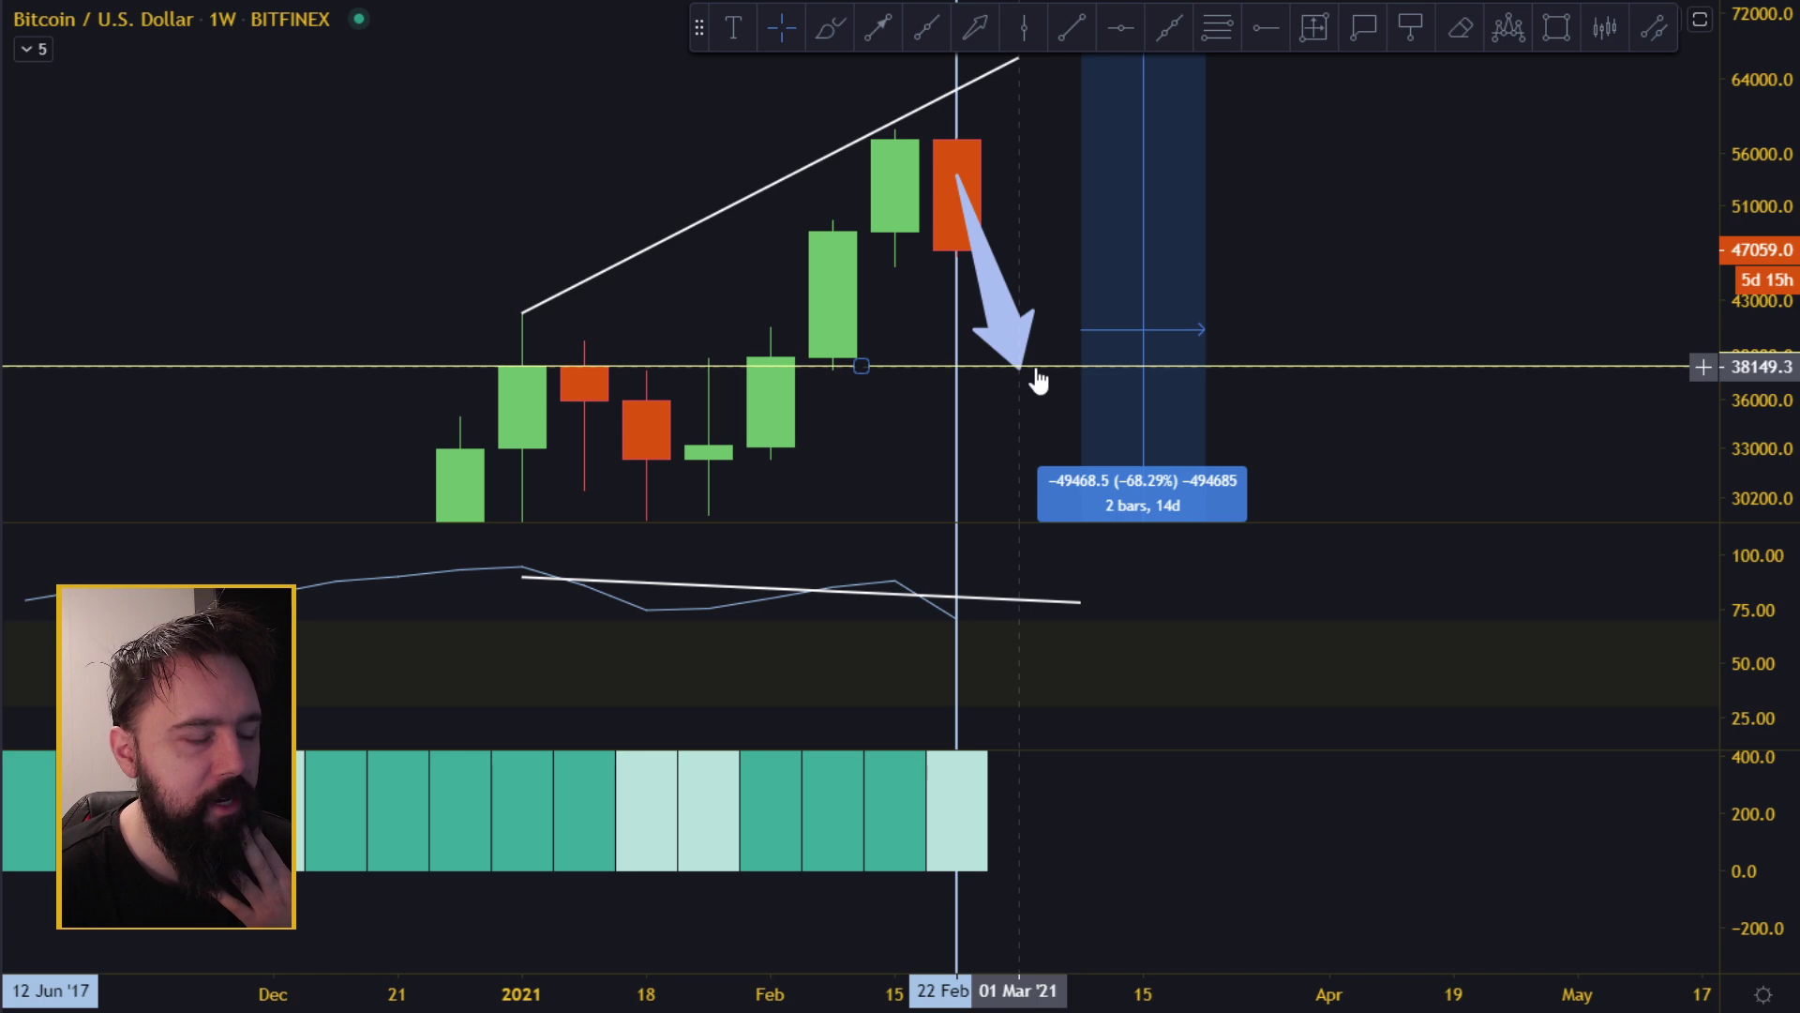
click(258, 2)
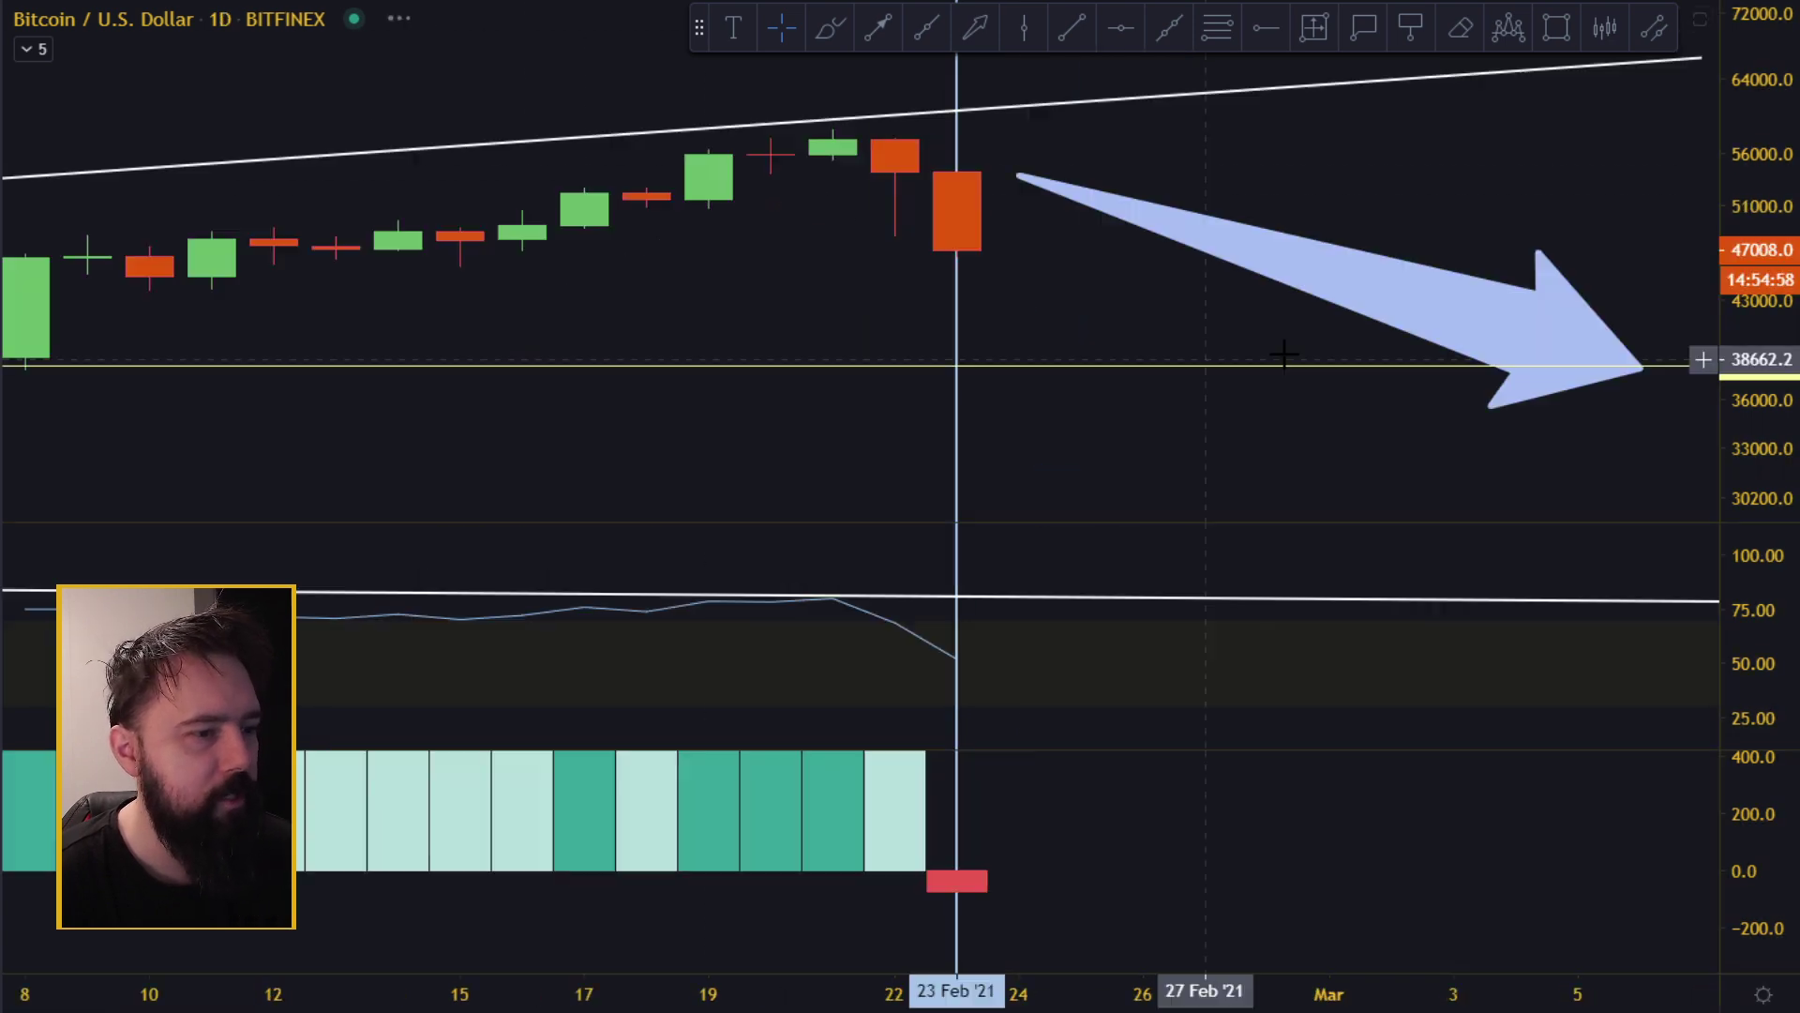
scroll(1641, 288, down, 18)
double_click(1661, 413)
Examine the daily candles since January 2021 against the rising trendline, the arrow to the 38200.0 line and the 14-day March range.
scroll(1660, 391, up, 6)
drag(1756, 371, 1755, 722)
drag(1610, 719, 1235, 586)
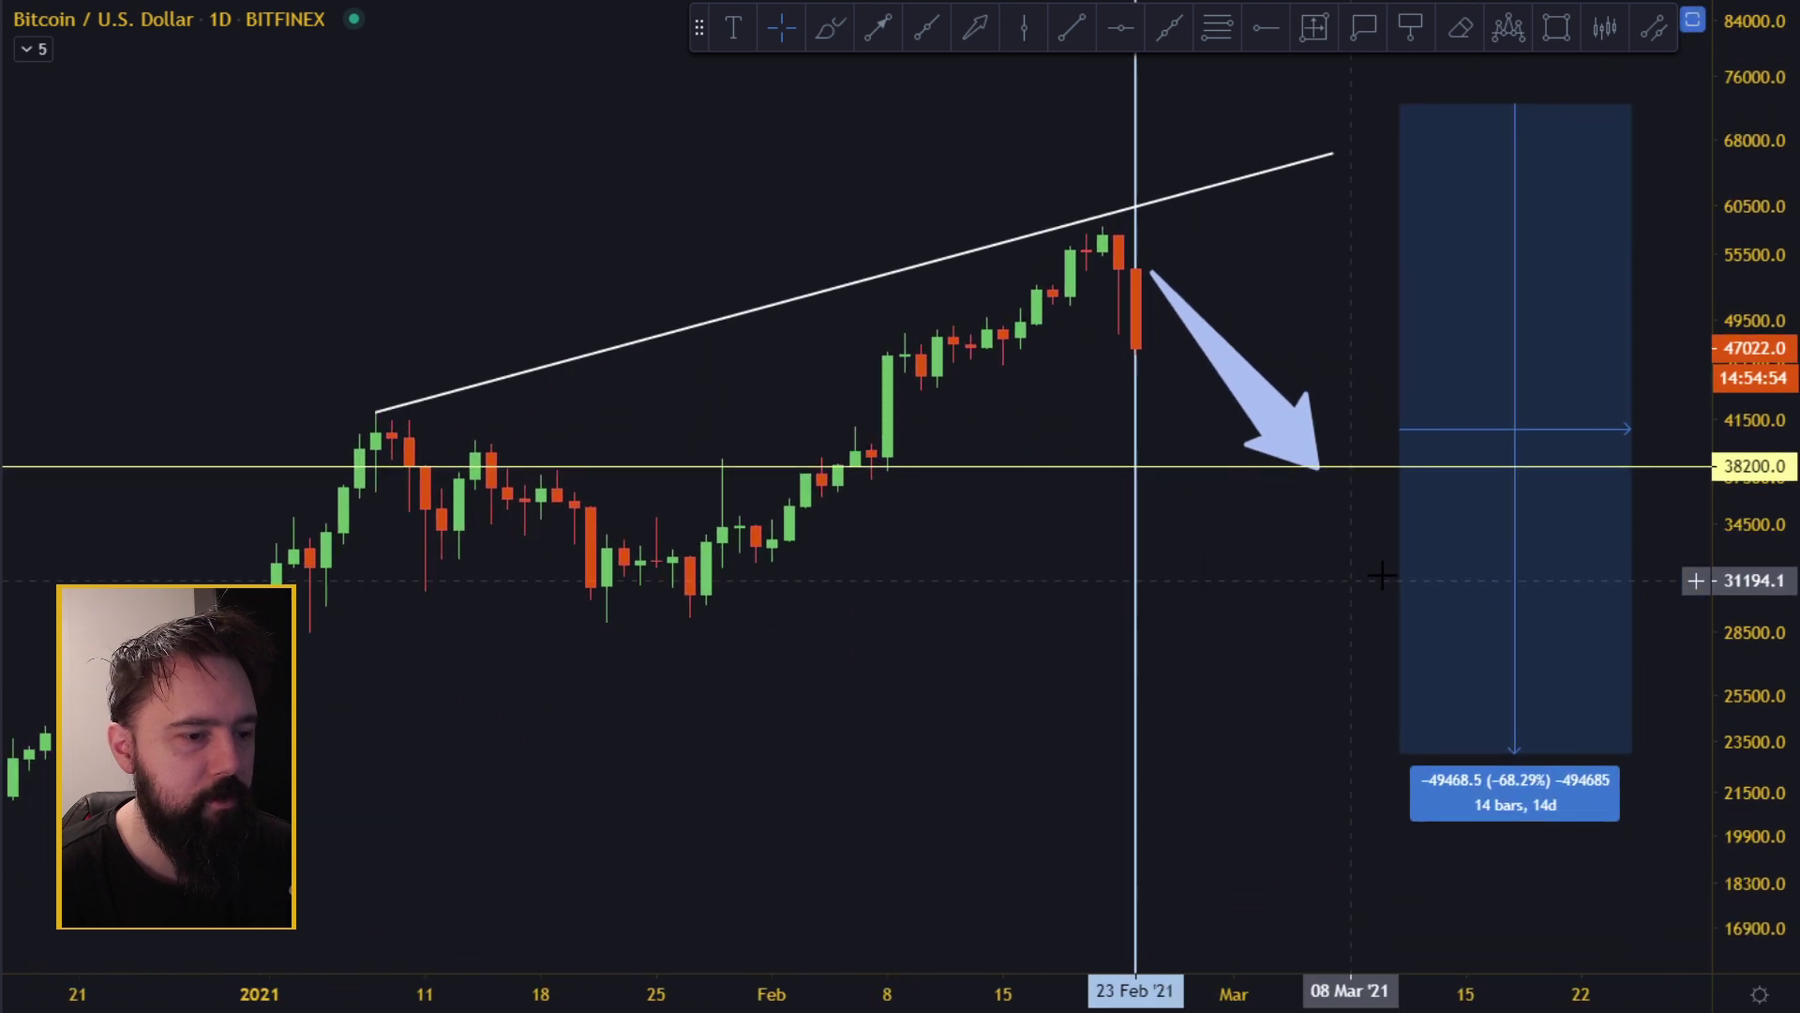
drag(1737, 392, 1734, 527)
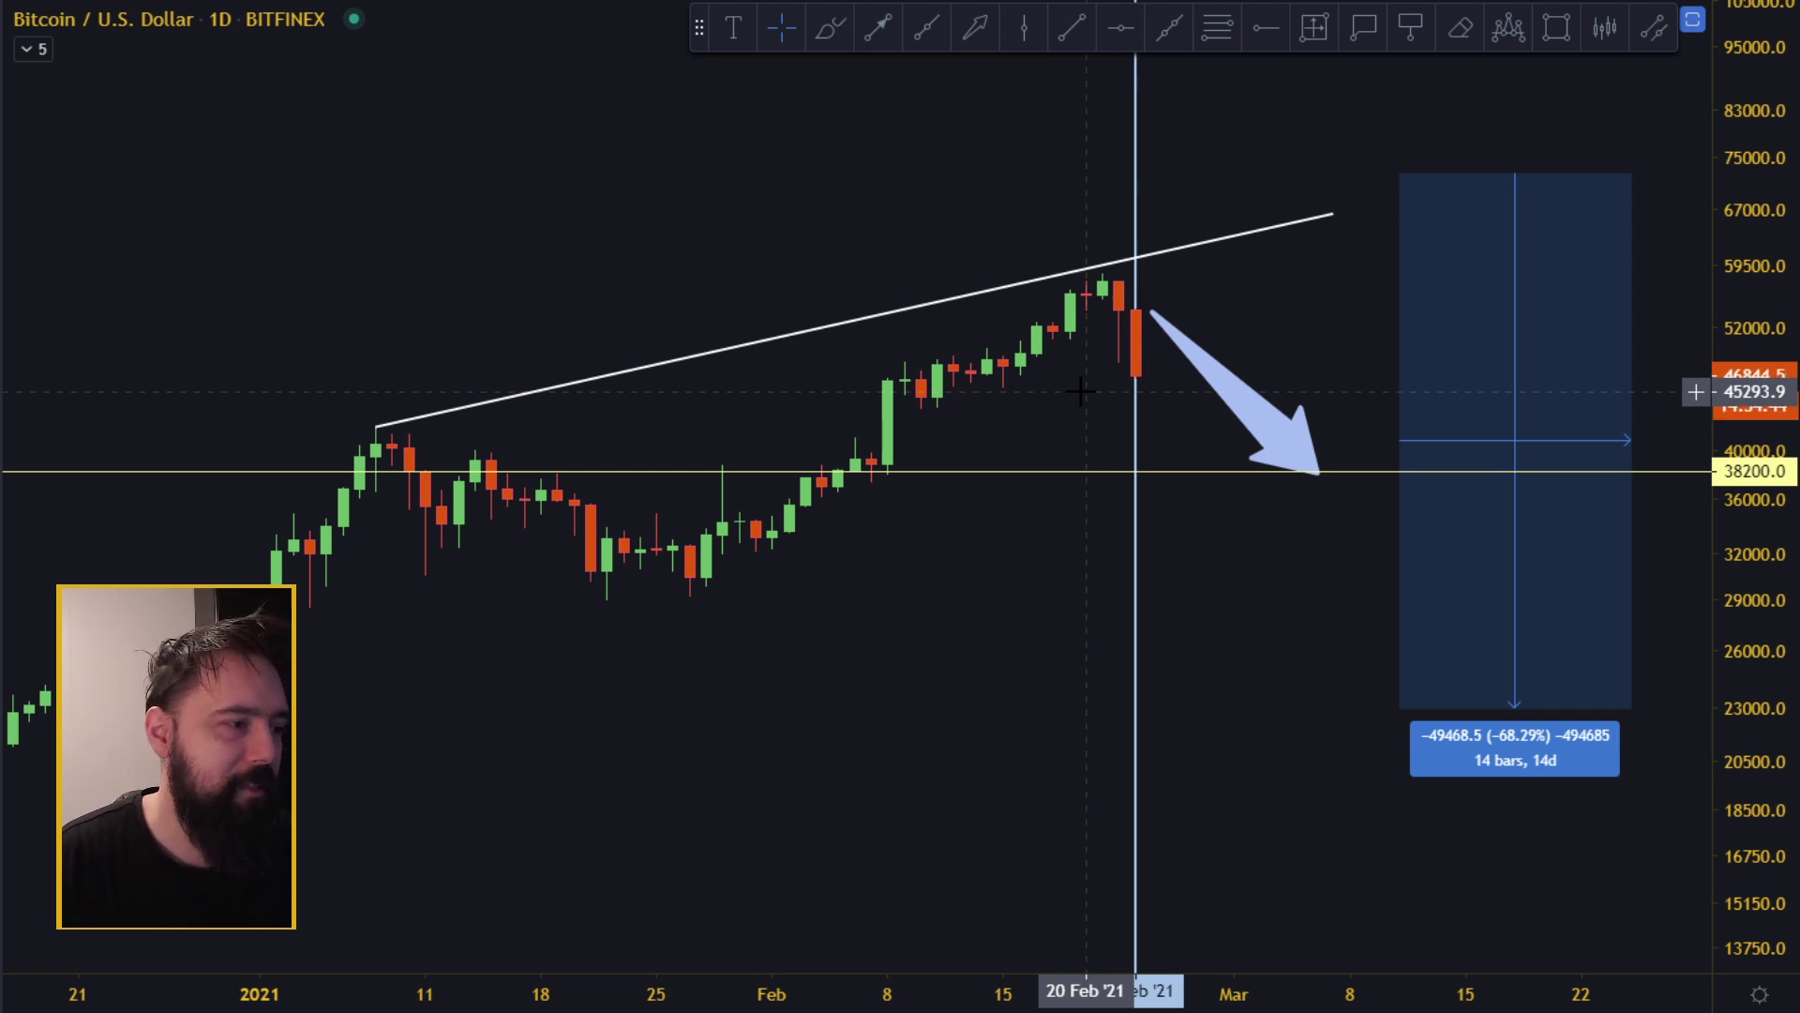
scroll(713, 413, down, 2)
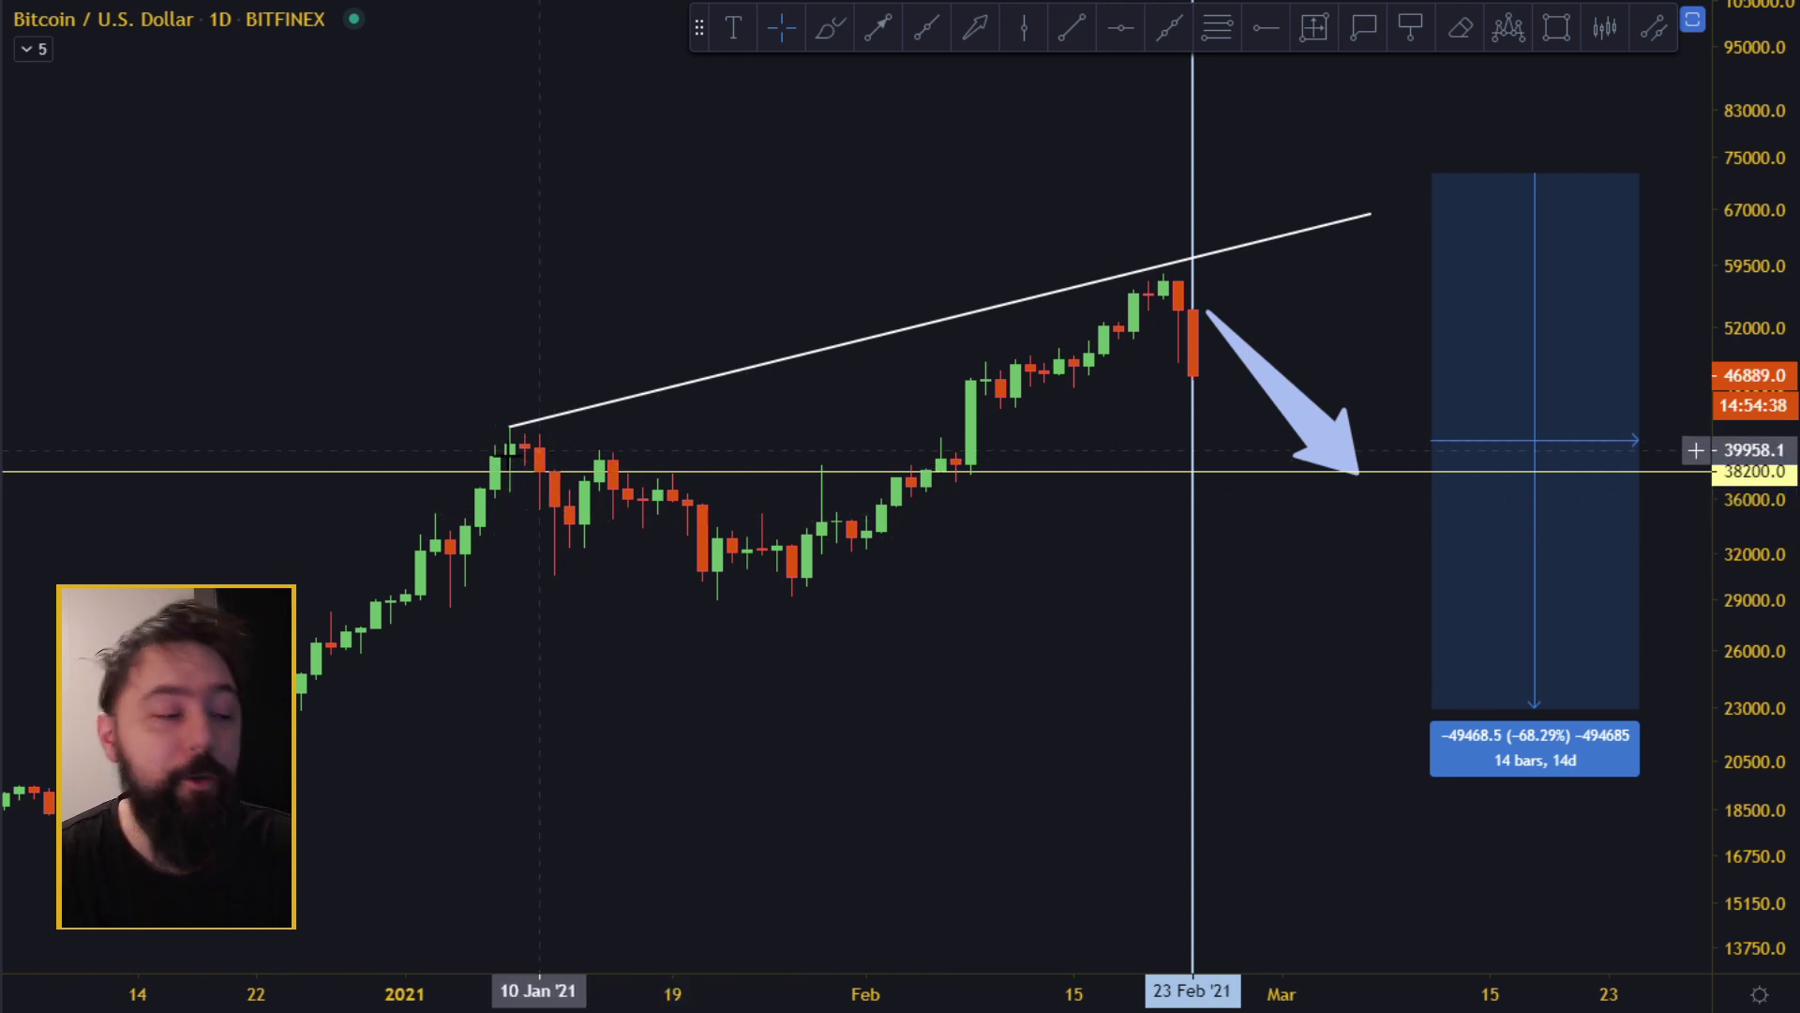
click(1257, 363)
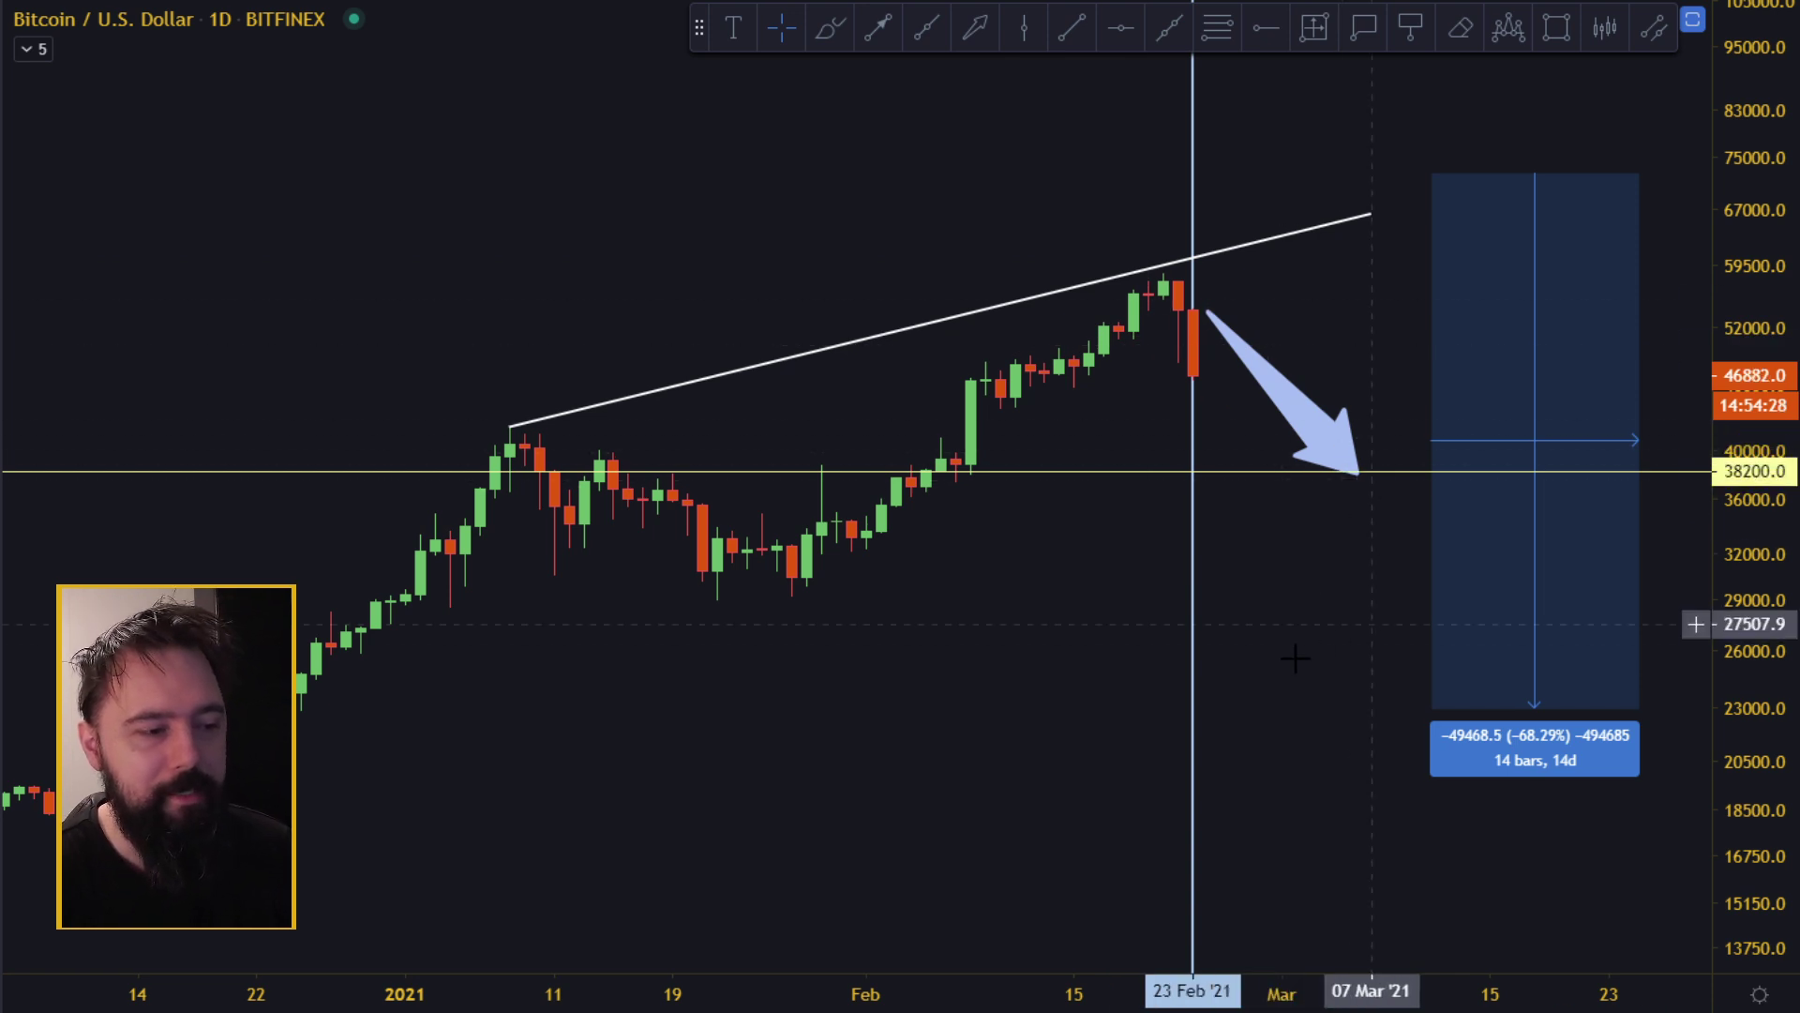
scroll(1434, 480, down, 2)
drag(1460, 560, 1242, 504)
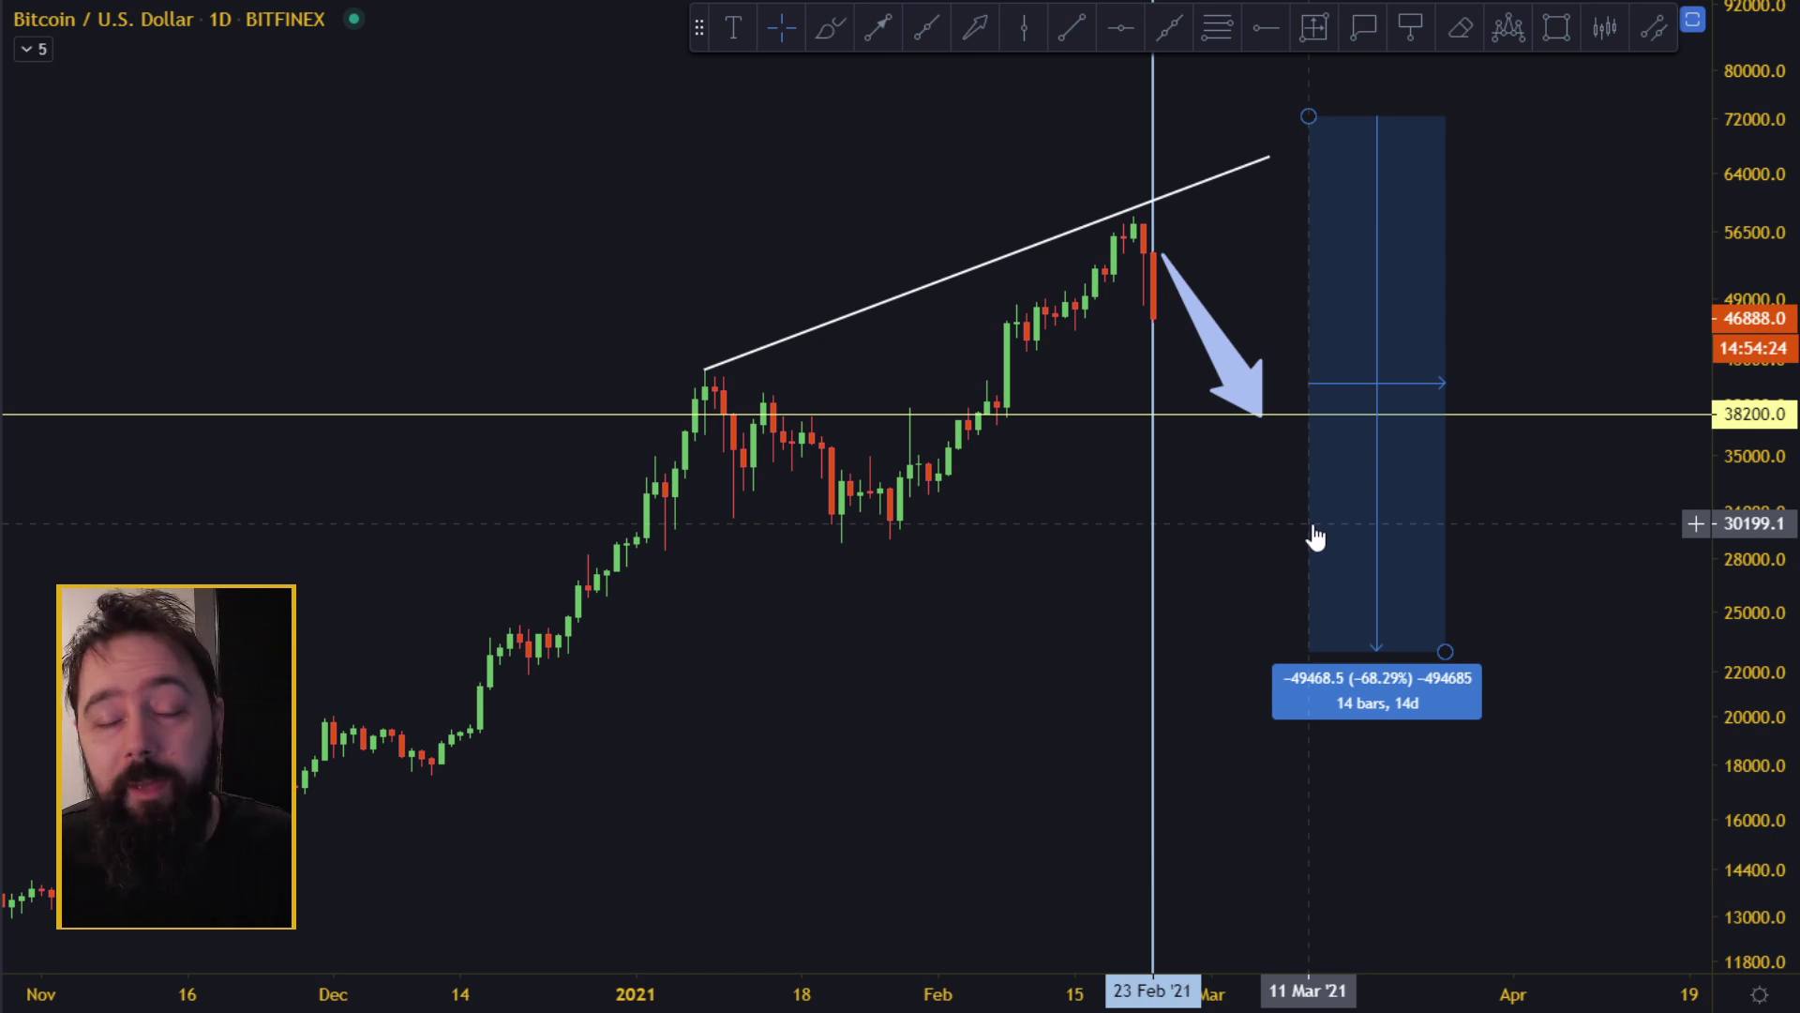